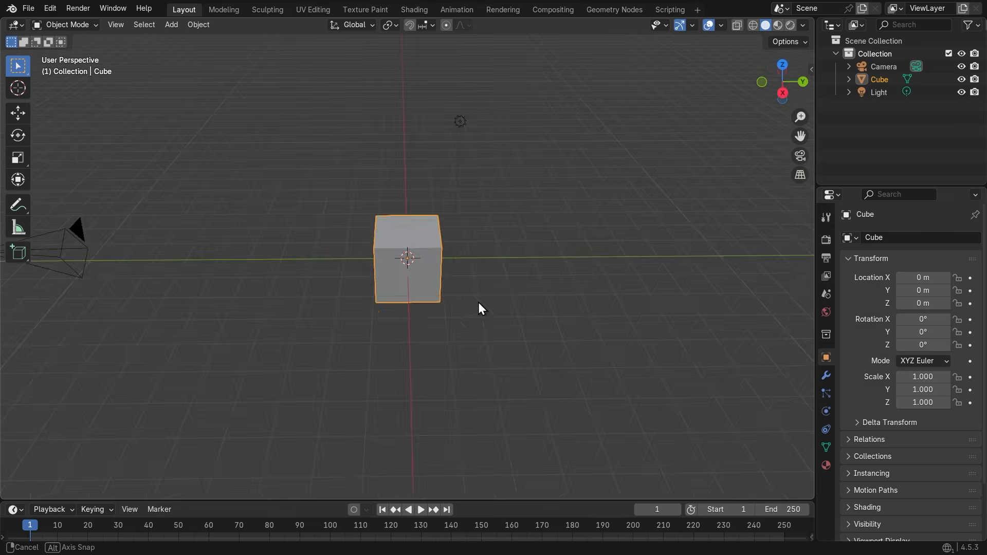
Step: Show the physics options available for the default cube and widen the properties area
{"action": "middle_click_drag", "start_coordinate": [478, 307], "coordinate": [803, 409]}
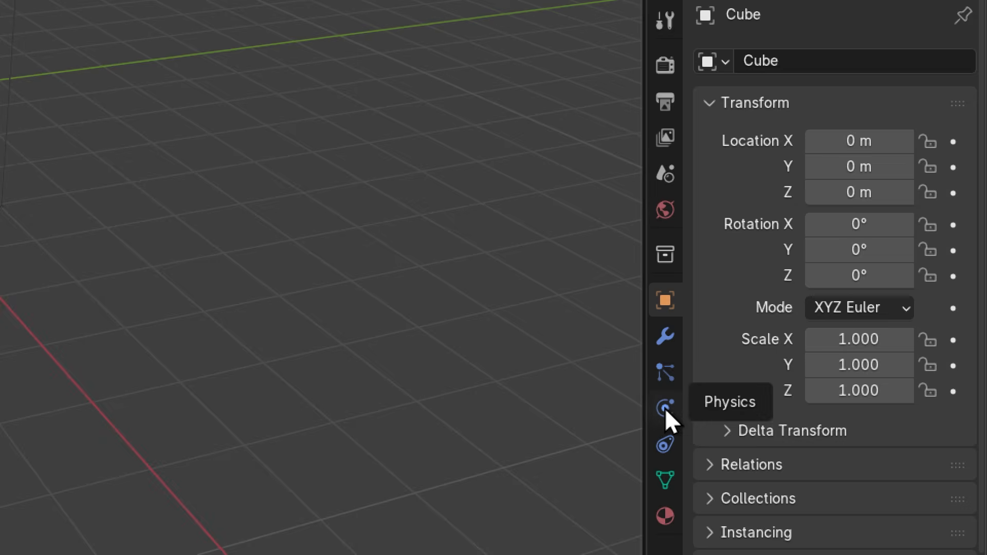
{"action": "left_click", "coordinate": [665, 408]}
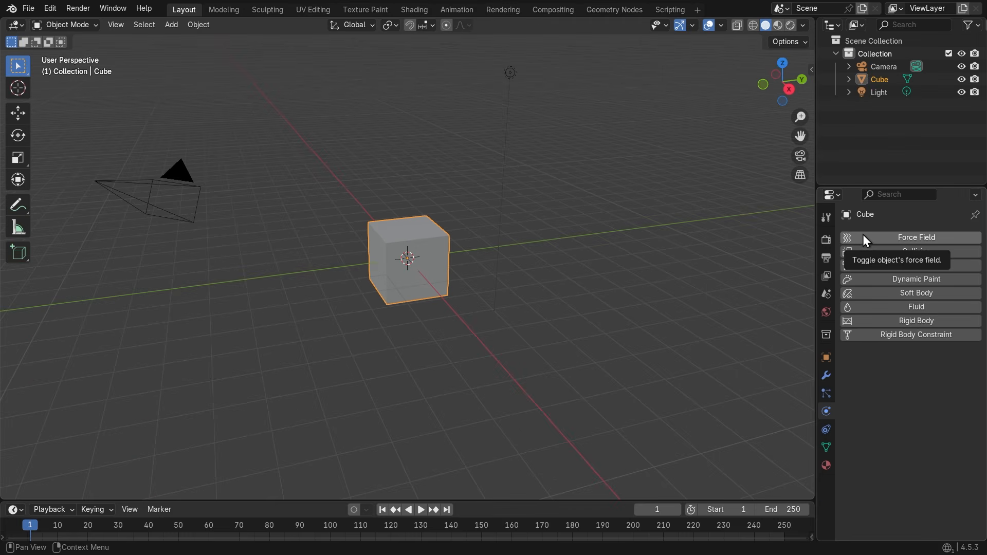
{"action": "left_click_drag", "start_coordinate": [817, 263], "coordinate": [706, 287]}
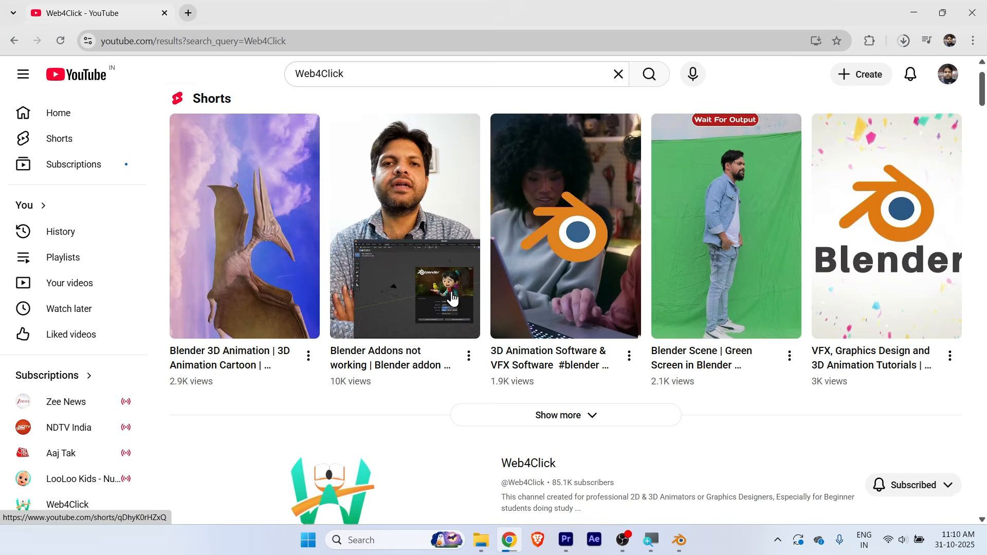
Step: Switch to YouTube in the browser and find the Blender Physics Animation playlist on the Web4Click channel
{"action": "scroll", "coordinate": [452, 299], "scroll_direction": "down", "scroll_amount": 5}
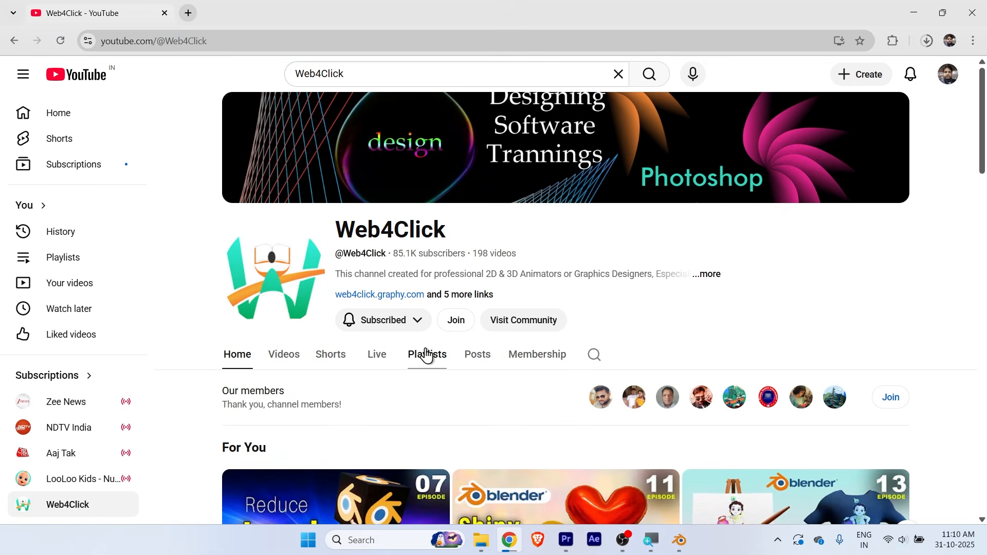
{"action": "left_click", "coordinate": [426, 354]}
{"action": "scroll", "coordinate": [425, 288], "scroll_direction": "down", "scroll_amount": 3}
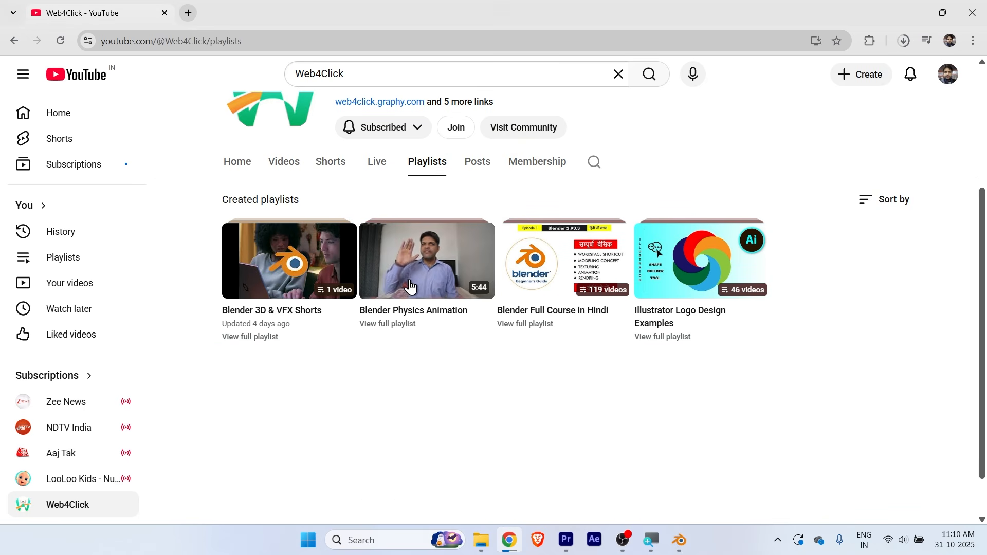
{"action": "left_click", "coordinate": [476, 243]}
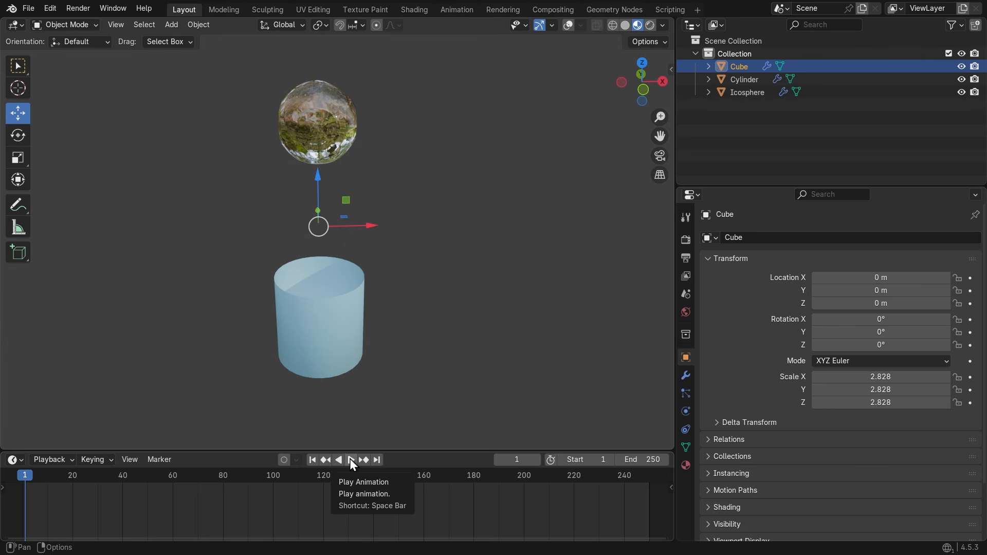
Step: Switch to Blender and play the finished animation of liquid pouring from the sphere into the cylinder
{"action": "left_click", "coordinate": [351, 460]}
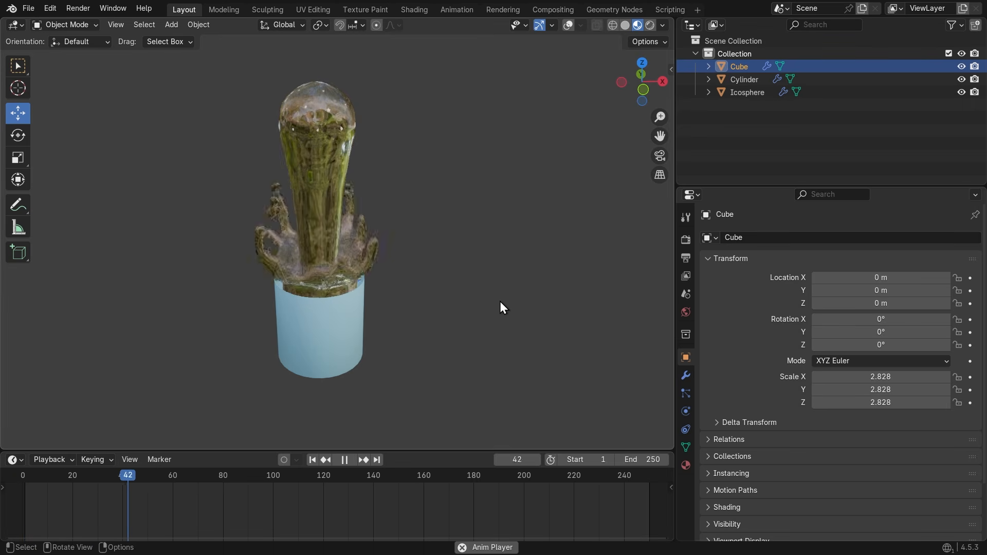
{"action": "middle_click_drag", "start_coordinate": [490, 304], "coordinate": [400, 318]}
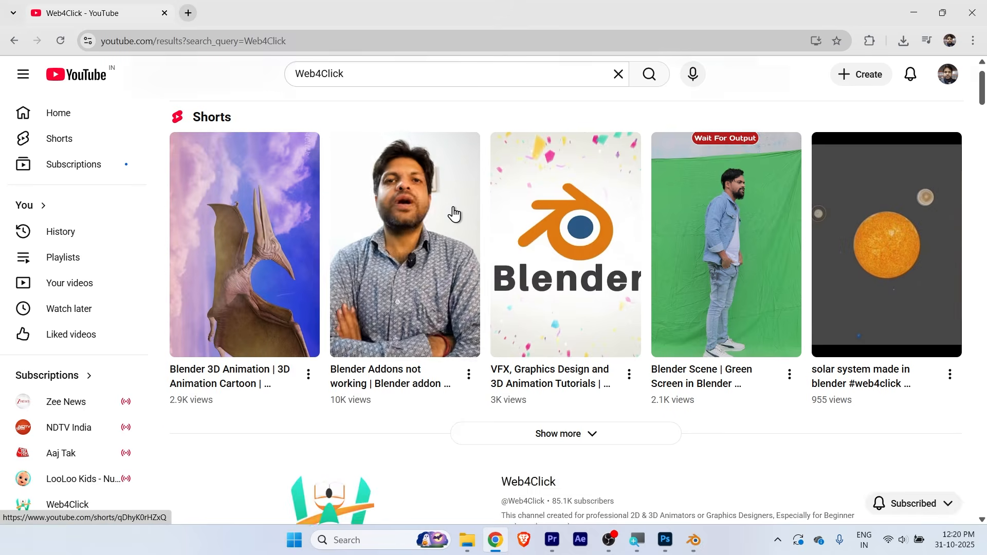
Step: Switch back to YouTube and find the Blender Full Course in Hindi playlist on the Web4Click channel
{"action": "scroll", "coordinate": [452, 214], "scroll_direction": "down", "scroll_amount": 5}
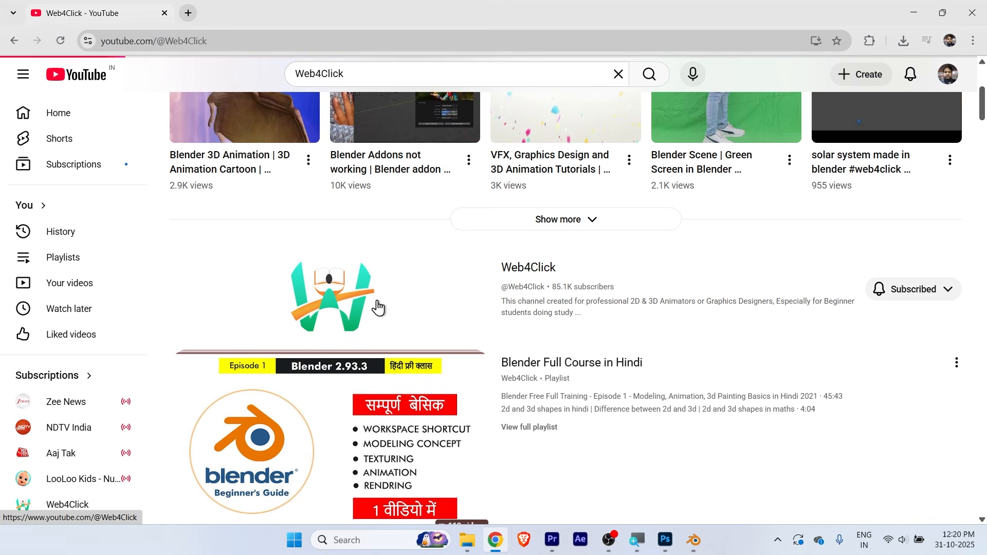
{"action": "scroll", "coordinate": [379, 307], "scroll_direction": "down", "scroll_amount": 3}
{"action": "left_click", "coordinate": [430, 172]}
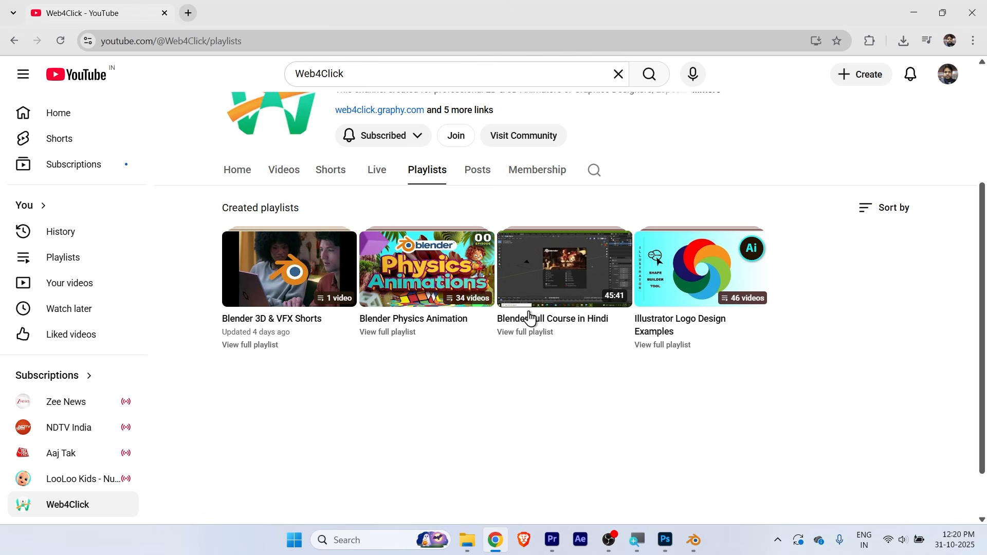
{"action": "left_click", "coordinate": [563, 279]}
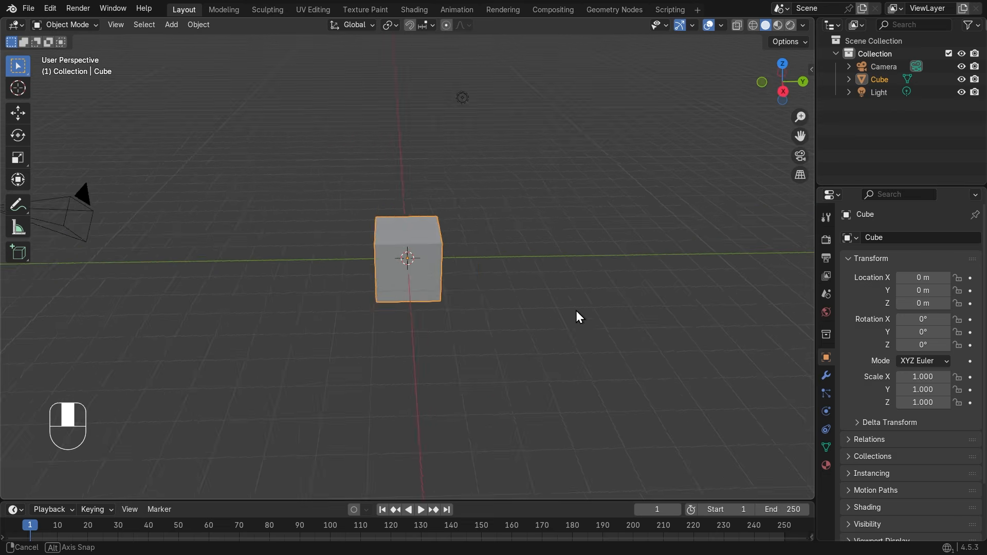
Step: Switch to Blender and delete the camera and the light from the default scene
{"action": "middle_click_drag", "start_coordinate": [576, 311], "coordinate": [625, 297]}
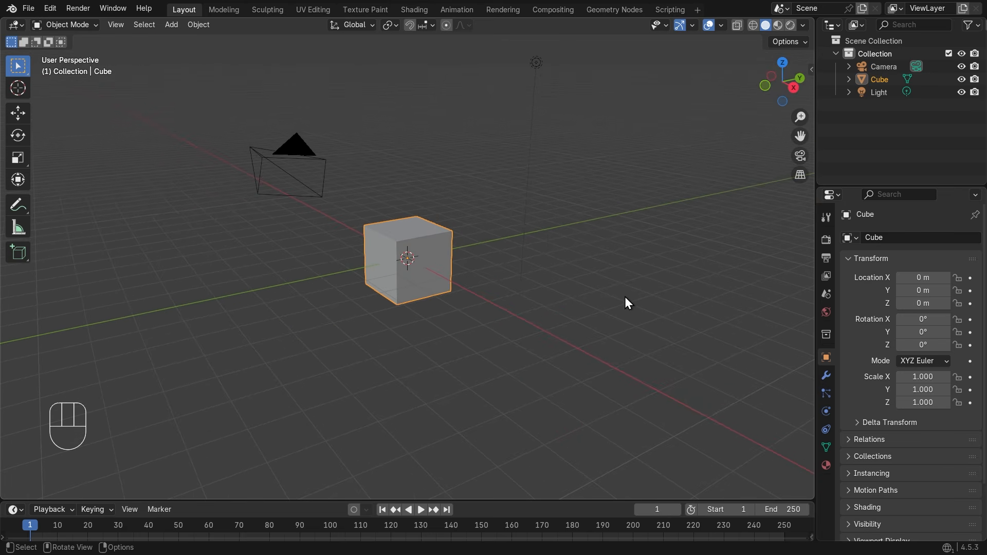
{"action": "left_click", "coordinate": [296, 152]}
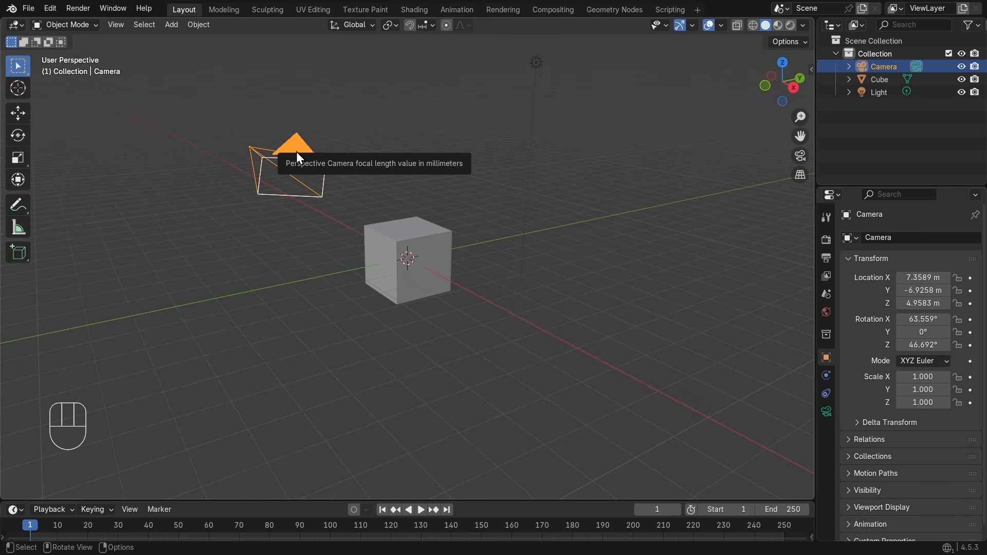
{"action": "key", "text": "Delete"}
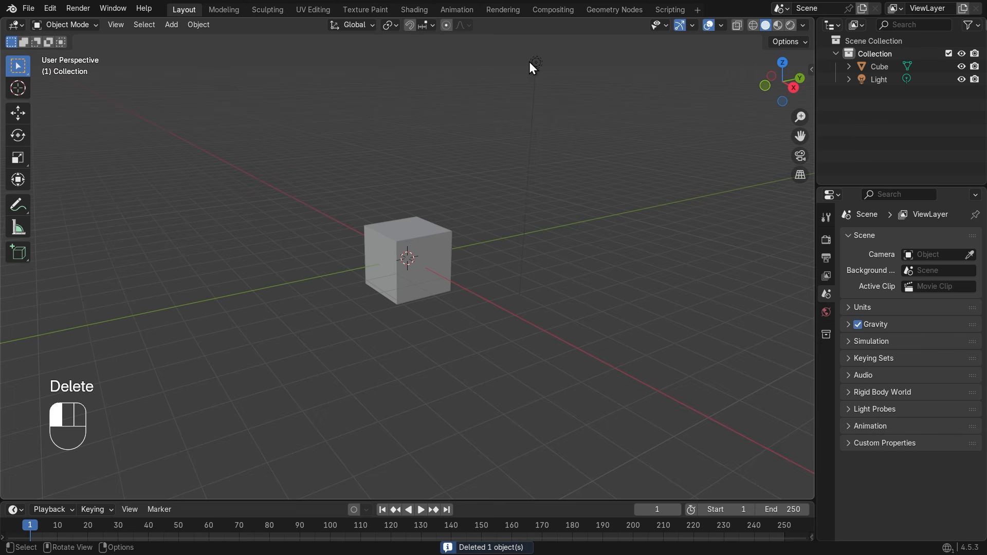
{"action": "key", "text": "Delete"}
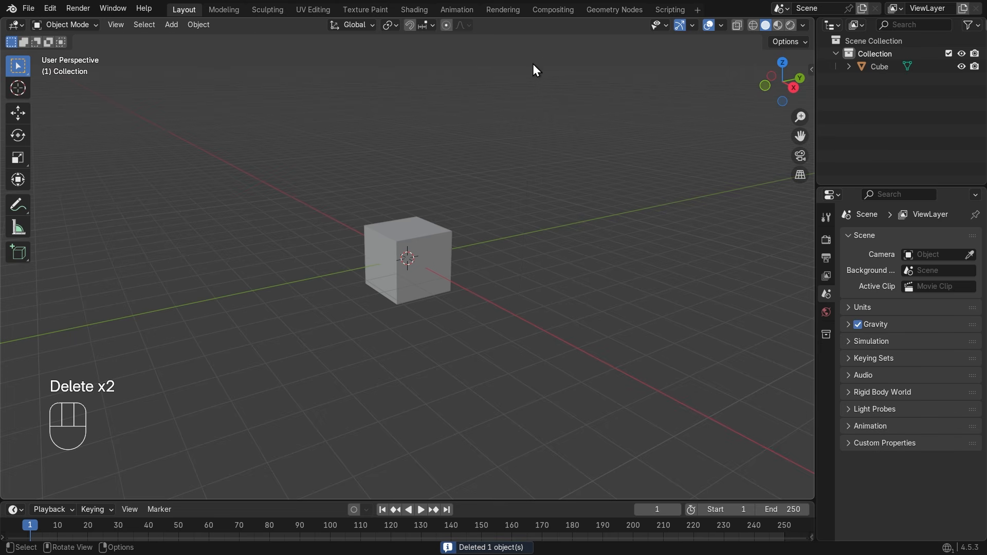
Step: Enable Fluid physics on the default cube, widening the properties area to make room for its settings
{"action": "scroll", "coordinate": [528, 288], "scroll_direction": "up", "scroll_amount": 5}
{"action": "middle_click_drag", "start_coordinate": [528, 291], "coordinate": [568, 235]}
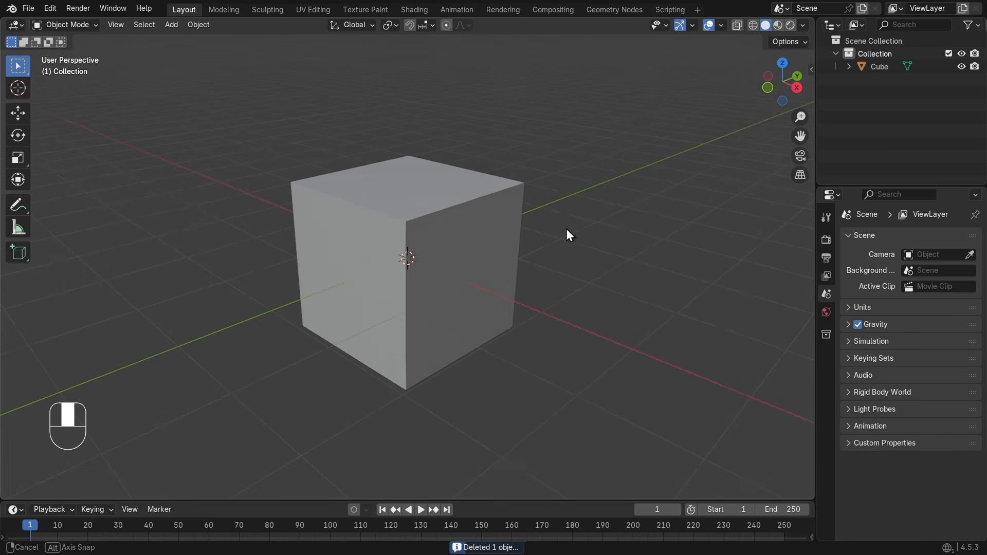
{"action": "left_click", "coordinate": [446, 255]}
{"action": "scroll", "coordinate": [521, 283], "scroll_direction": "down", "scroll_amount": 4}
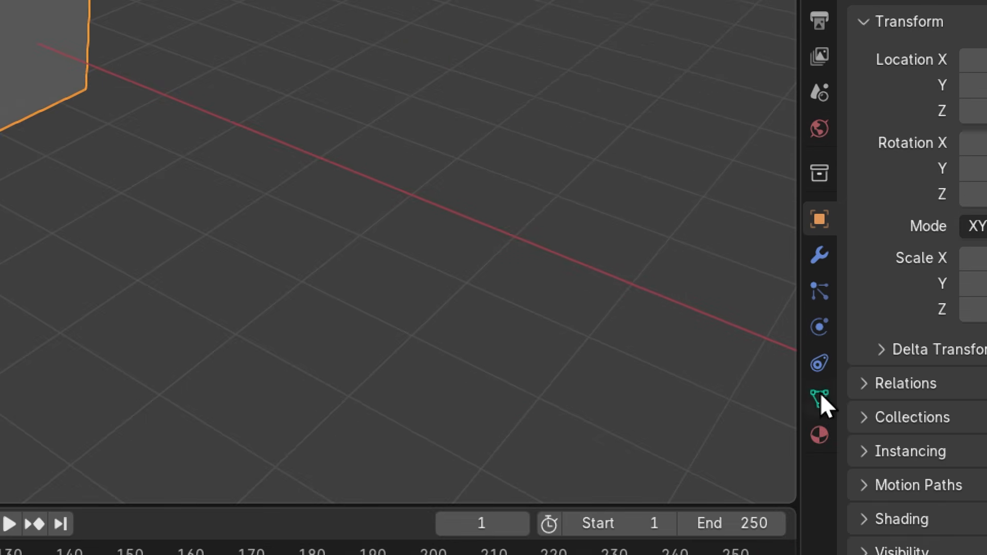
{"action": "left_click", "coordinate": [819, 324]}
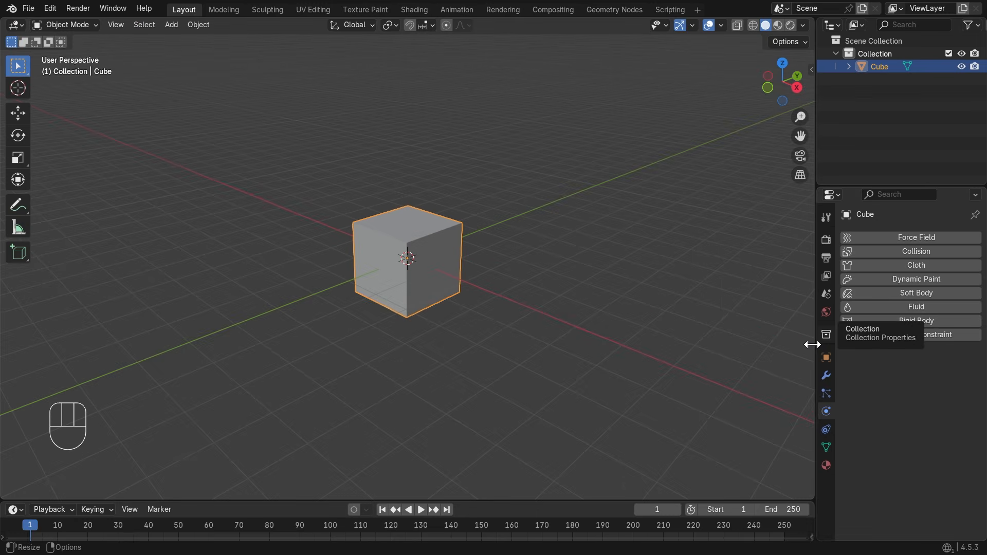
{"action": "left_click_drag", "start_coordinate": [637, 194], "coordinate": [602, 194]}
{"action": "left_click_drag", "start_coordinate": [794, 345], "coordinate": [756, 345]}
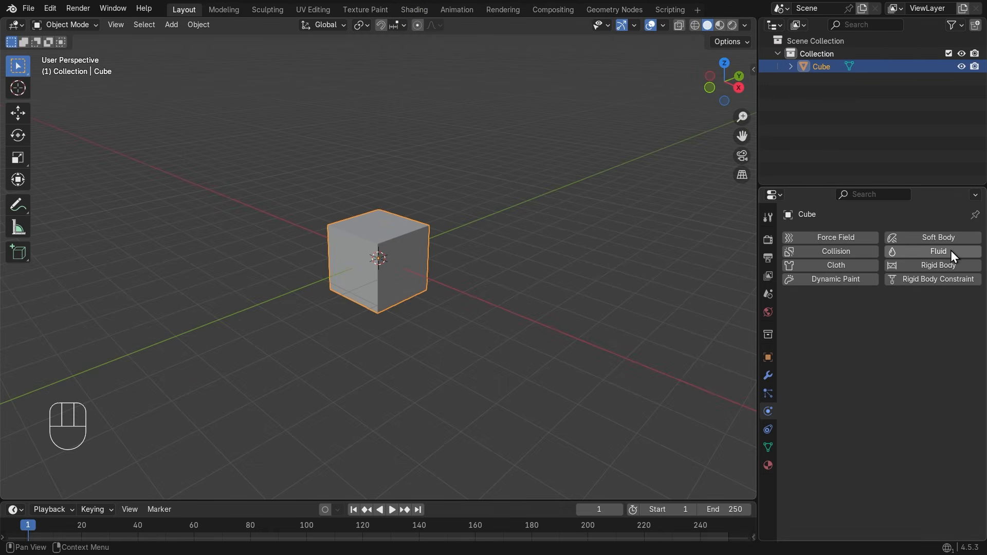
{"action": "left_click", "coordinate": [952, 252]}
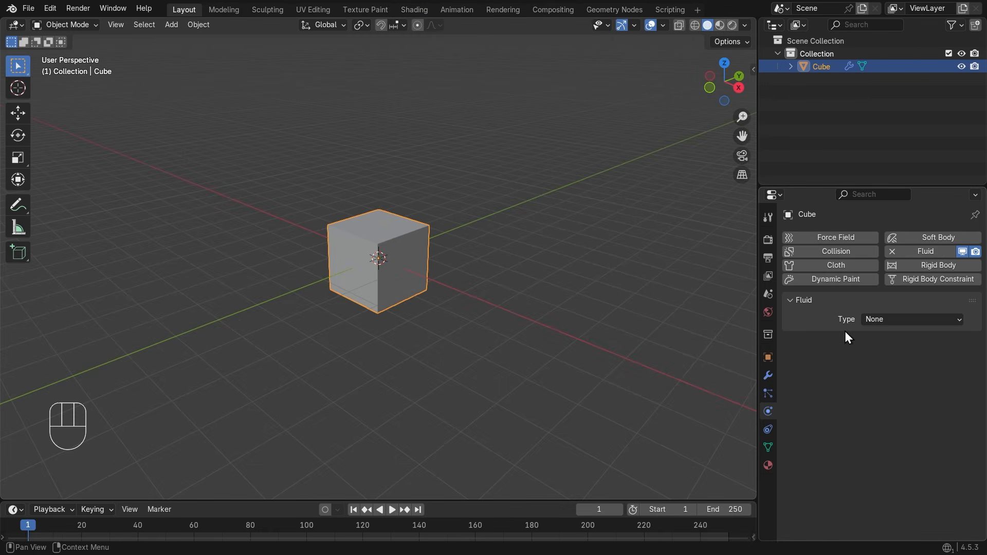
Step: Set the cube's fluid type to Domain
{"action": "key", "text": "super"}
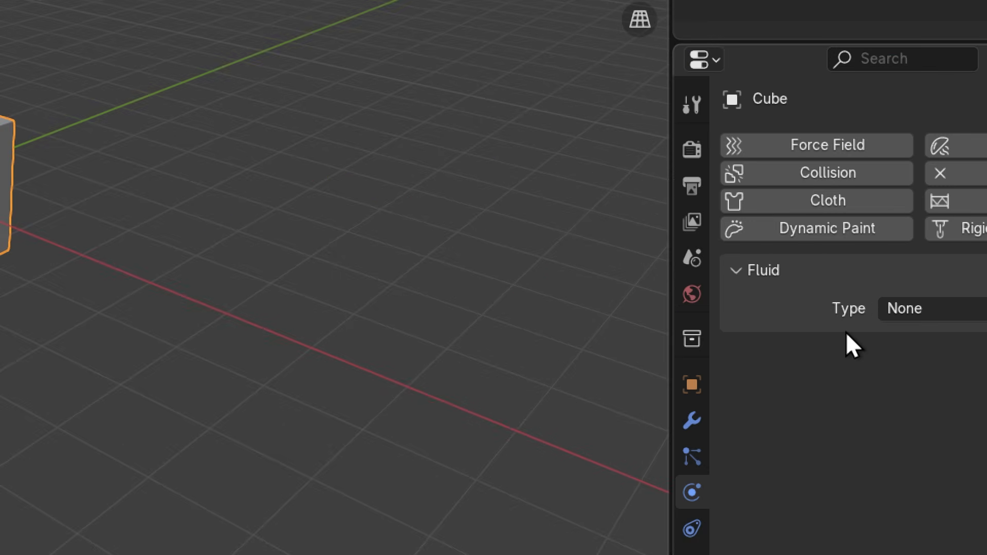
{"action": "left_click", "coordinate": [928, 311]}
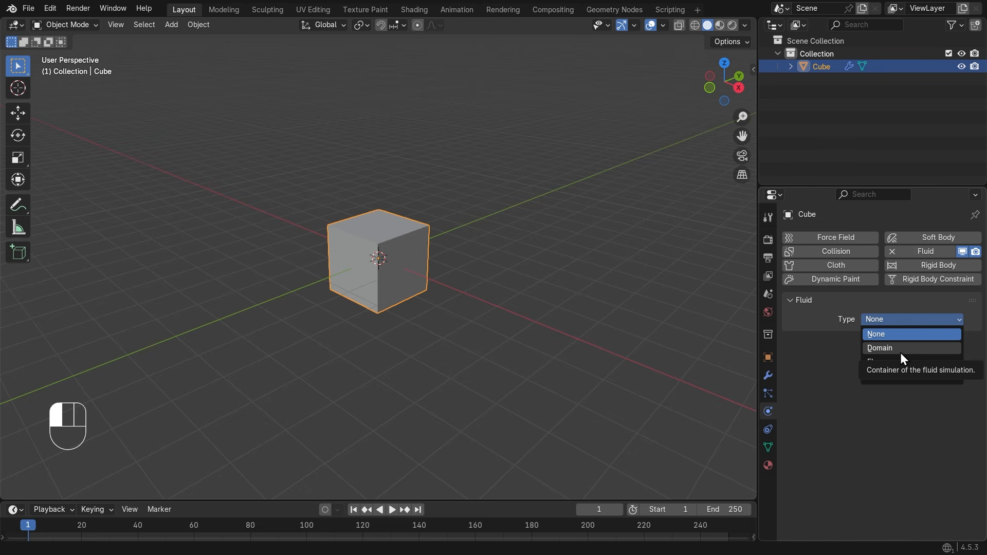
{"action": "left_click", "coordinate": [903, 349]}
Step: Examine the domain's wireframe box from several sides and review the available fluid types, keeping Domain
{"action": "middle_click_drag", "start_coordinate": [434, 293], "coordinate": [595, 265]}
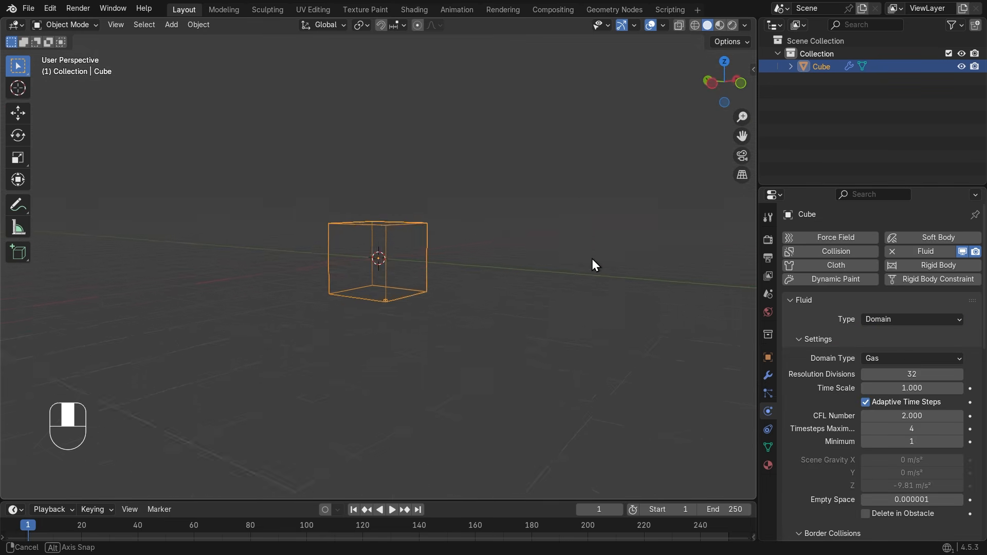
{"action": "middle_click_drag", "start_coordinate": [564, 234], "coordinate": [628, 301]}
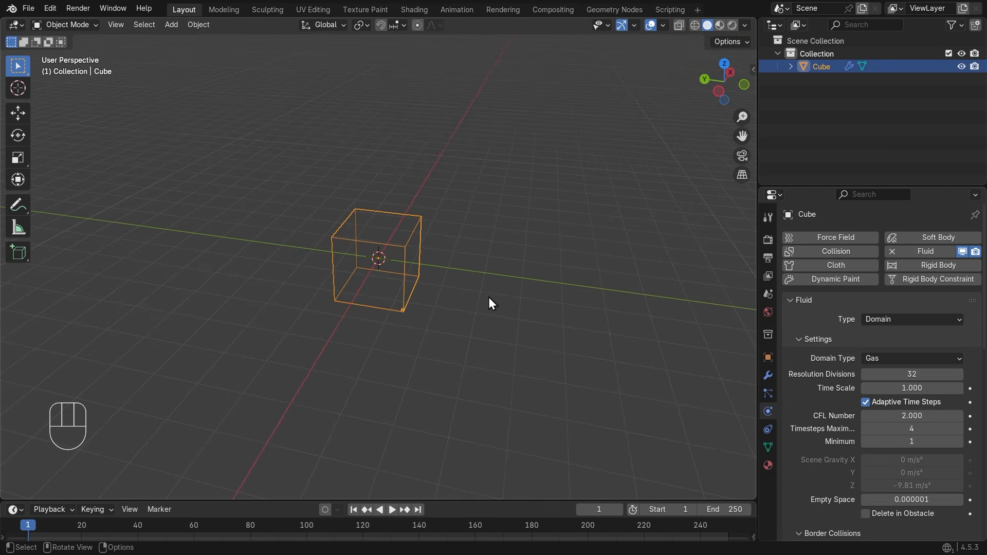
{"action": "middle_click_drag", "start_coordinate": [485, 290], "coordinate": [426, 398]}
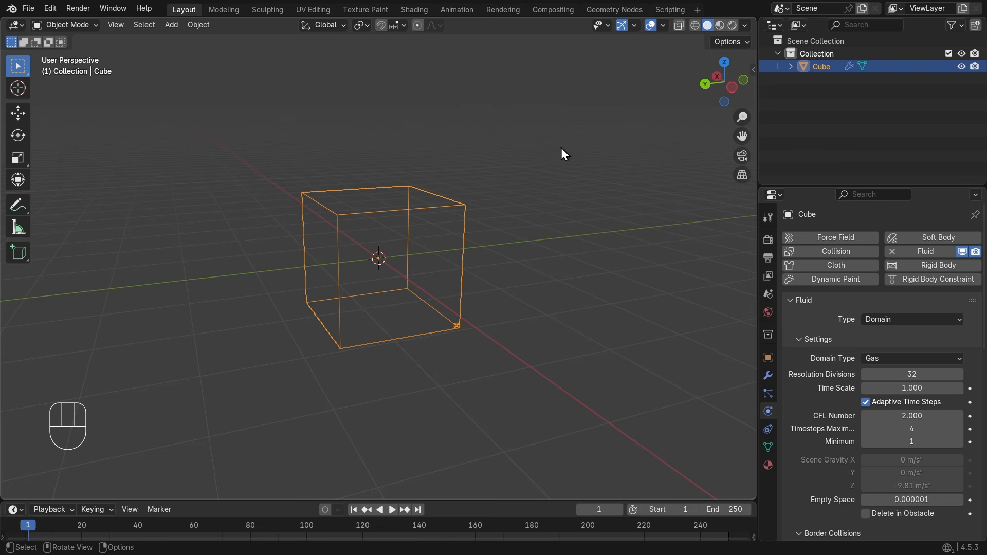
{"action": "middle_click_drag", "start_coordinate": [551, 312], "coordinate": [606, 312]}
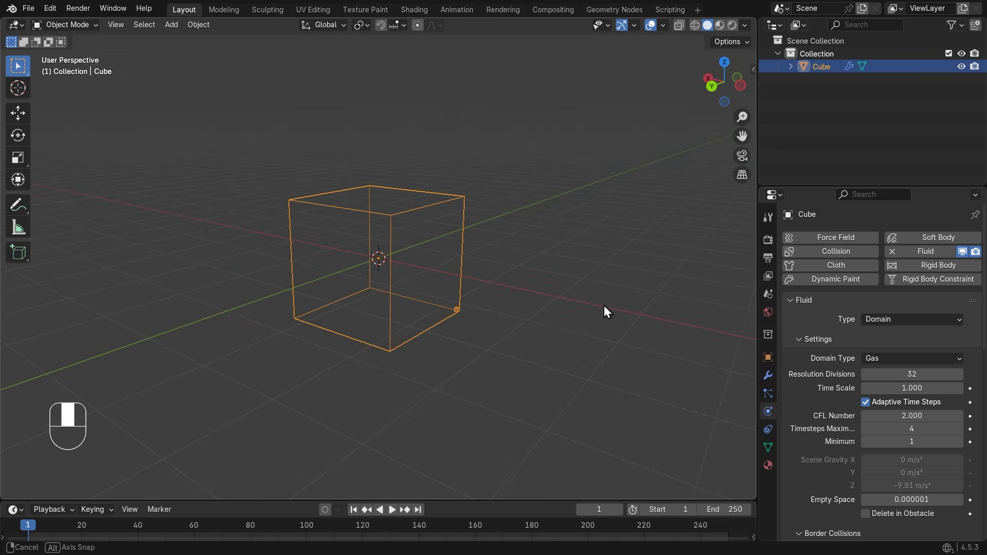
{"action": "middle_click_drag", "start_coordinate": [330, 272], "coordinate": [434, 278]}
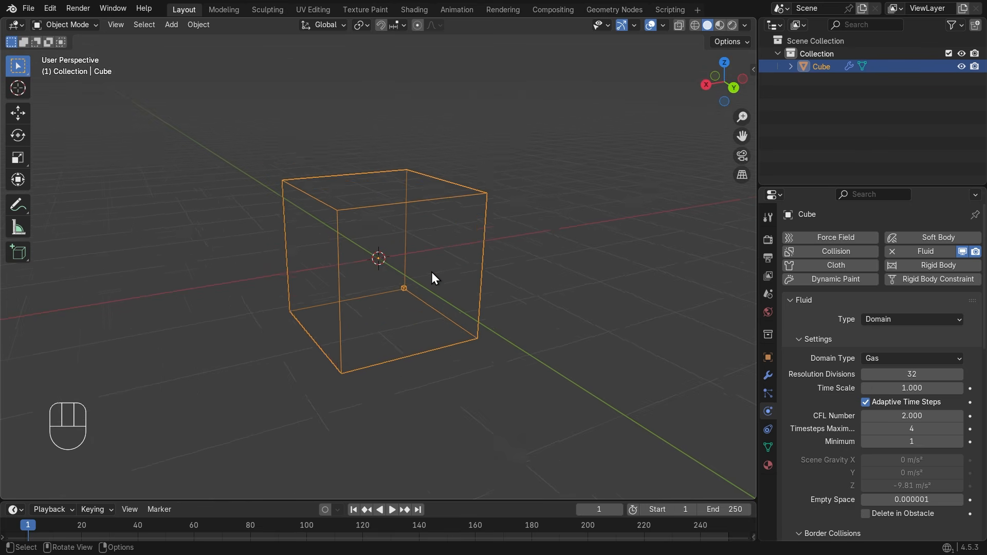
{"action": "scroll", "coordinate": [434, 279], "scroll_direction": "up", "scroll_amount": 3}
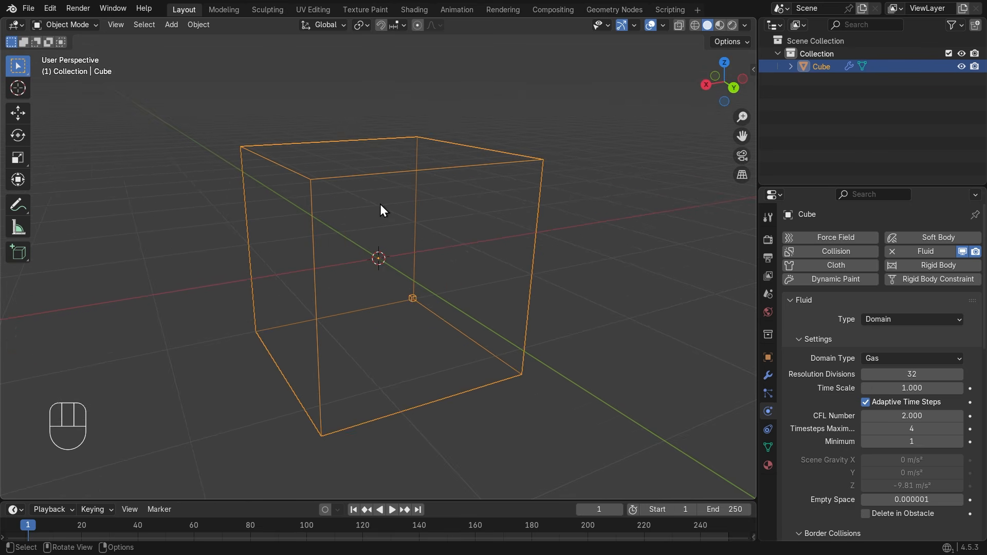
{"action": "left_click", "coordinate": [913, 320]}
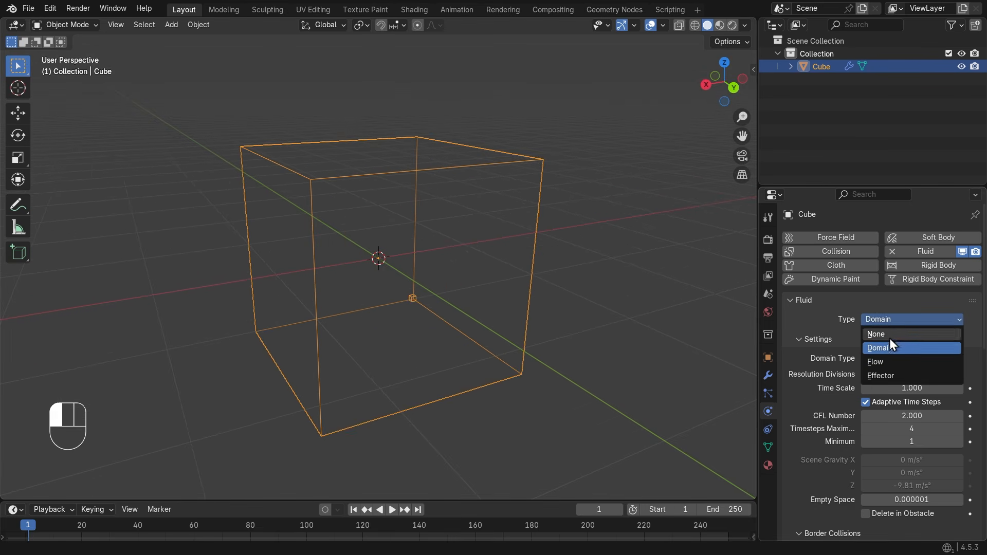
{"action": "left_click", "coordinate": [923, 355]}
{"action": "middle_click_drag", "start_coordinate": [577, 251], "coordinate": [521, 233]}
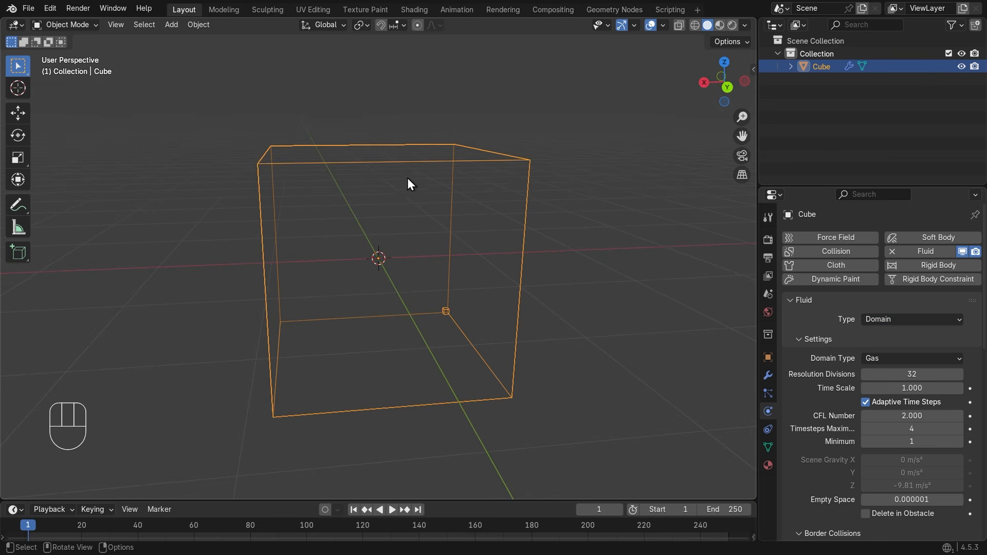
{"action": "middle_click_drag", "start_coordinate": [491, 285], "coordinate": [376, 302]}
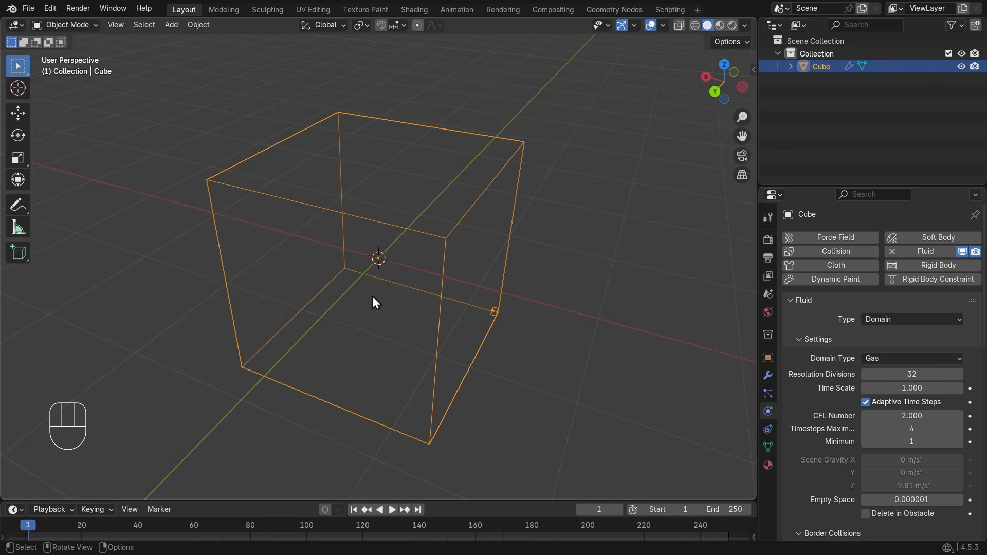
Step: Examine the small cube at the lower corner of the domain up close
{"action": "scroll", "coordinate": [452, 288], "scroll_direction": "down", "scroll_amount": 3}
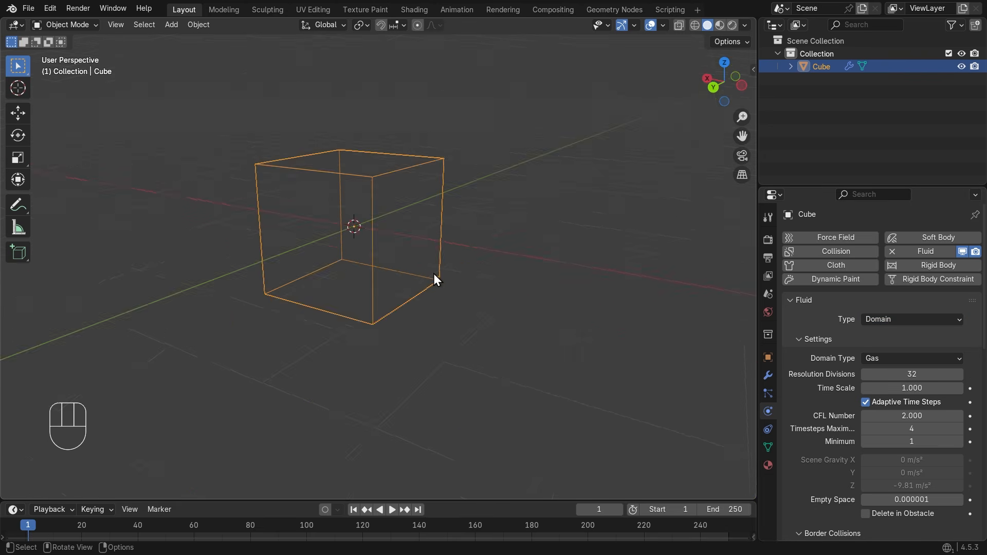
{"action": "mouse_move", "coordinate": [434, 279]}
{"action": "middle_mouse_down"}
{"action": "mouse_move", "coordinate": [396, 282]}
{"action": "mouse_move", "coordinate": [441, 283]}
{"action": "middle_mouse_up"}
{"action": "scroll", "coordinate": [439, 277], "scroll_direction": "up", "scroll_amount": 1}
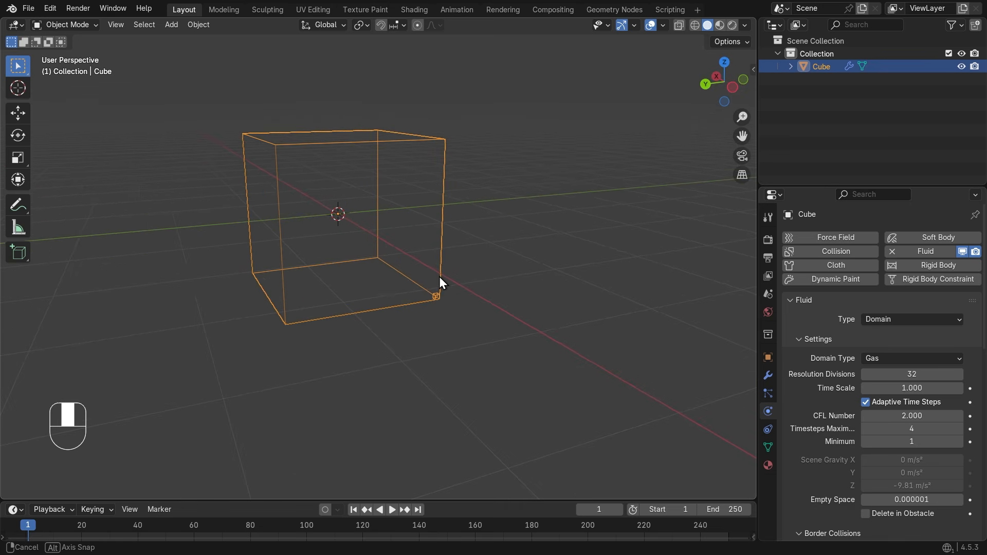
{"action": "scroll", "coordinate": [439, 276], "scroll_direction": "down", "scroll_amount": 1}
{"action": "scroll", "coordinate": [439, 277], "scroll_direction": "up", "scroll_amount": 5}
{"action": "middle_click_drag", "start_coordinate": [543, 312], "coordinate": [519, 301]}
{"action": "scroll", "coordinate": [508, 339], "scroll_direction": "down", "scroll_amount": 2}
{"action": "mouse_move", "coordinate": [508, 338]}
{"action": "middle_mouse_down"}
{"action": "mouse_move", "coordinate": [494, 331]}
{"action": "mouse_move", "coordinate": [520, 346]}
{"action": "middle_mouse_up"}
{"action": "scroll", "coordinate": [494, 331], "scroll_direction": "up", "scroll_amount": 2}
{"action": "scroll", "coordinate": [520, 346], "scroll_direction": "up", "scroll_amount": 2}
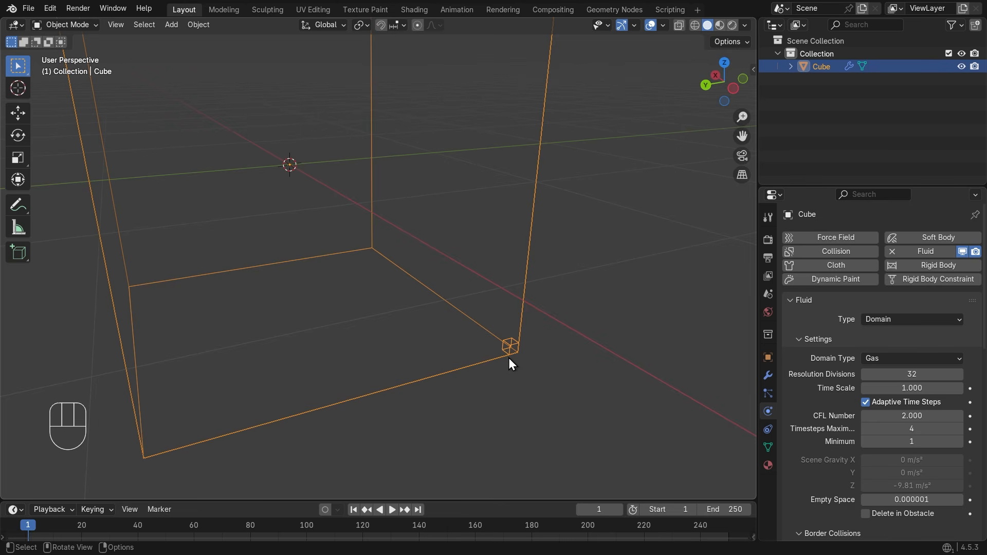
{"action": "scroll", "coordinate": [510, 356], "scroll_direction": "down", "scroll_amount": 3}
{"action": "middle_click_drag", "start_coordinate": [565, 252], "coordinate": [535, 356]}
{"action": "scroll", "coordinate": [496, 355], "scroll_direction": "up", "scroll_amount": 3}
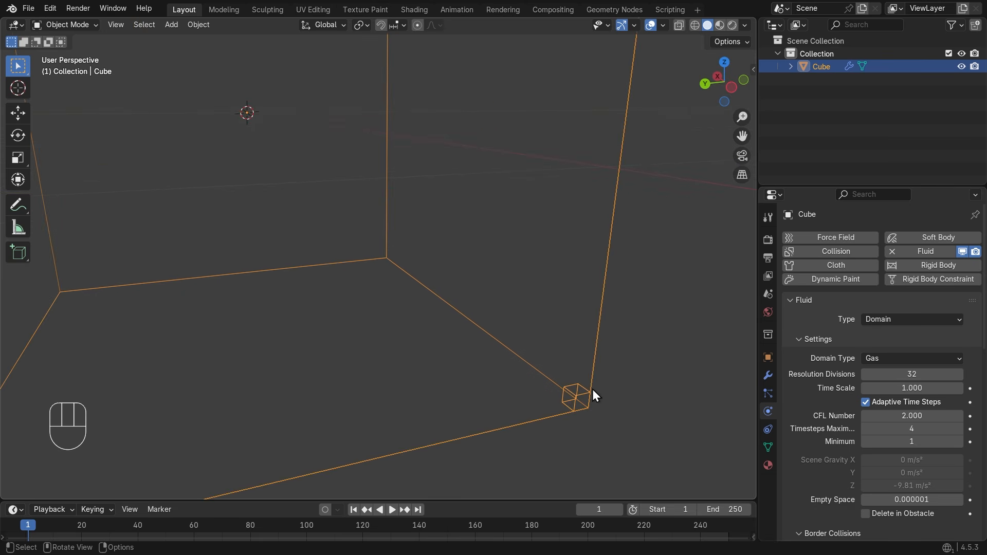
Step: Scale up the domain cube uniformly around its centre
{"action": "scroll", "coordinate": [386, 344], "scroll_direction": "down", "scroll_amount": 3}
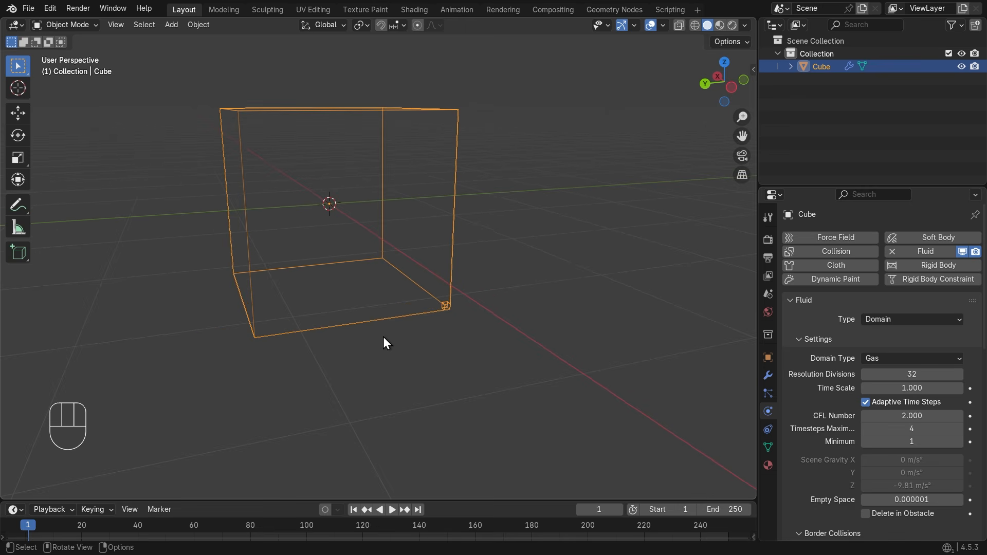
{"action": "middle_click_drag", "start_coordinate": [386, 342], "coordinate": [549, 264]}
{"action": "scroll", "coordinate": [564, 253], "scroll_direction": "down", "scroll_amount": 2}
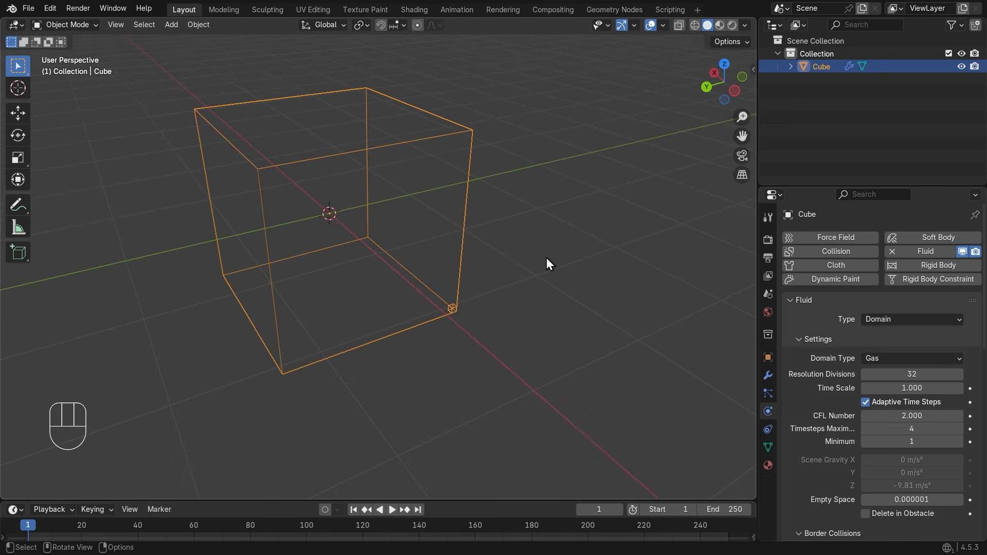
{"action": "key", "text": "s"}
{"action": "left_click", "coordinate": [70, 283]}
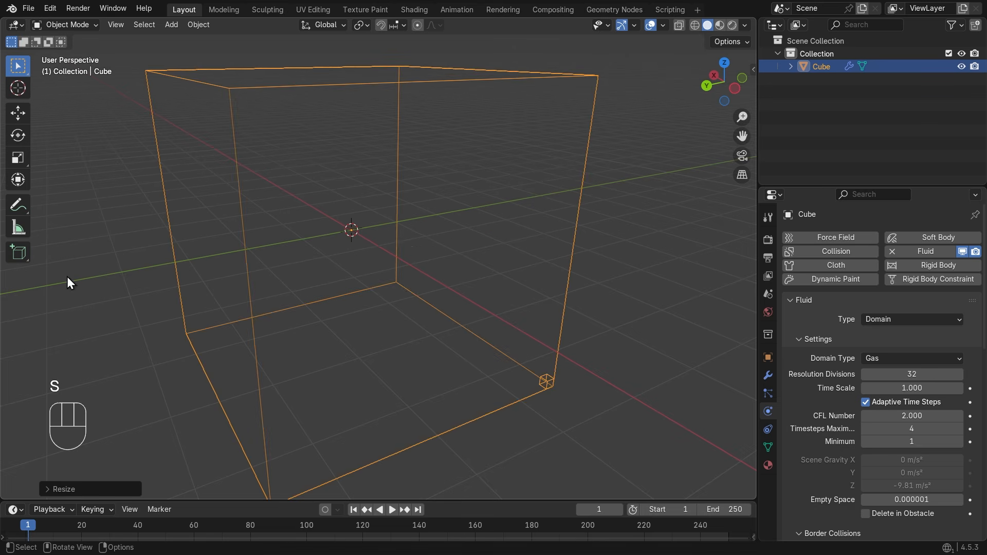
{"action": "scroll", "coordinate": [326, 301], "scroll_direction": "down", "scroll_amount": 4}
{"action": "middle_click_drag", "start_coordinate": [364, 298], "coordinate": [269, 342]}
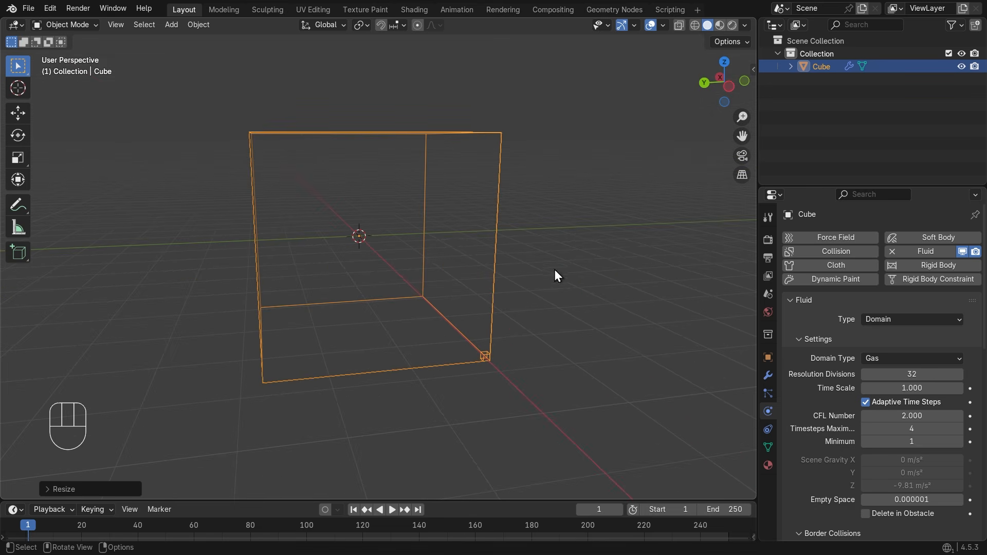
Step: Add an ico sphere mesh at the centre of the domain
{"action": "middle_click_drag", "start_coordinate": [563, 379], "coordinate": [309, 236]}
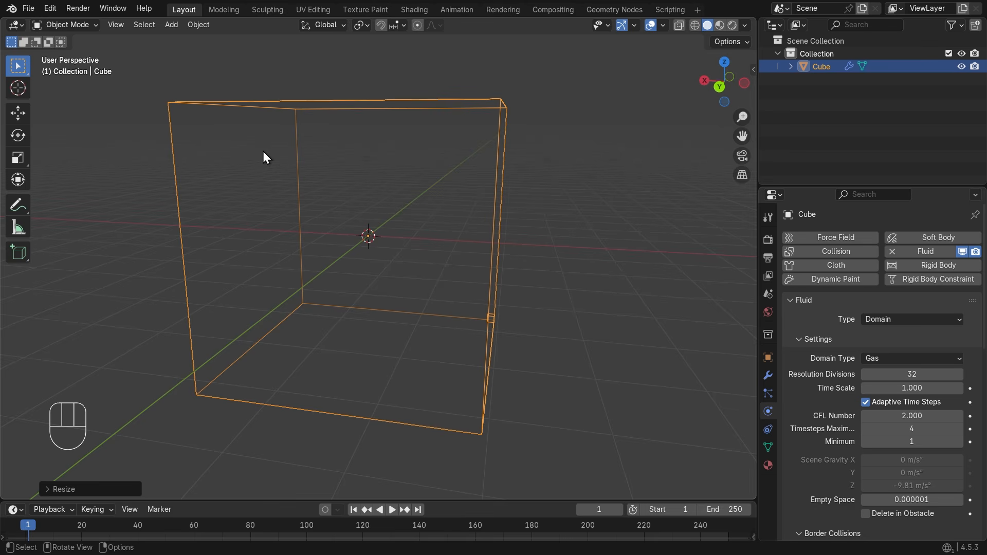
{"action": "key", "text": "shift+a"}
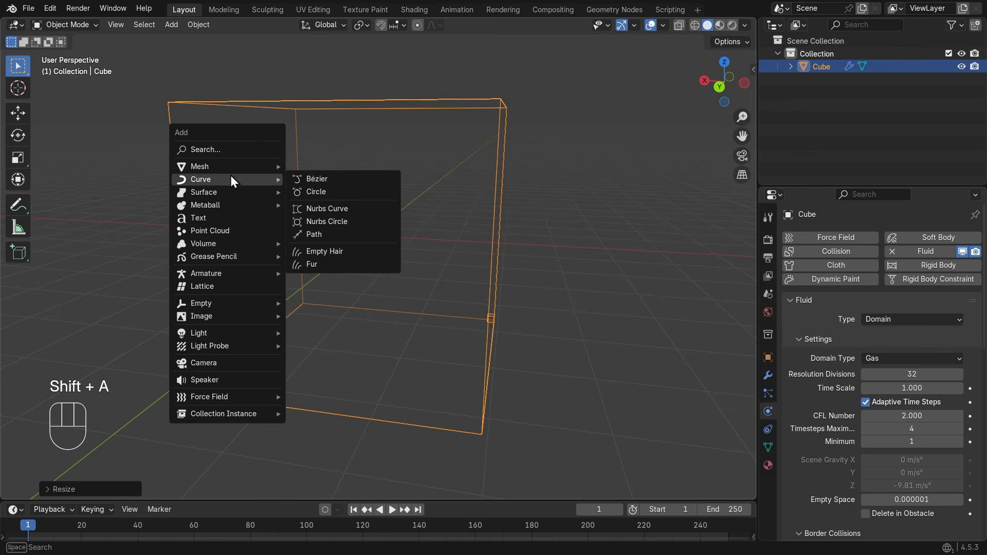
{"action": "mouse_move", "coordinate": [257, 166]}
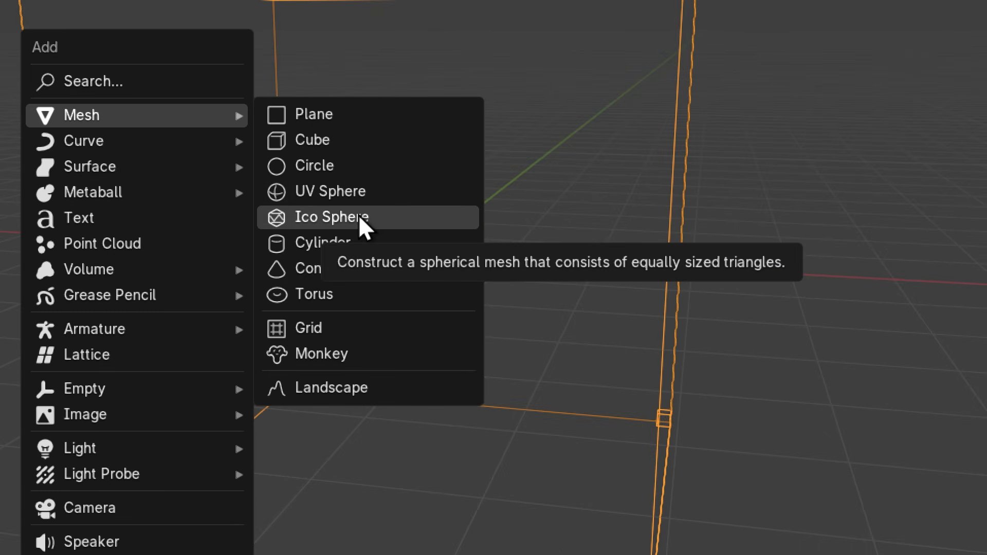
{"action": "left_click", "coordinate": [359, 215]}
{"action": "middle_click_drag", "start_coordinate": [358, 215], "coordinate": [496, 105]}
{"action": "middle_click_drag", "start_coordinate": [365, 250], "coordinate": [435, 236]}
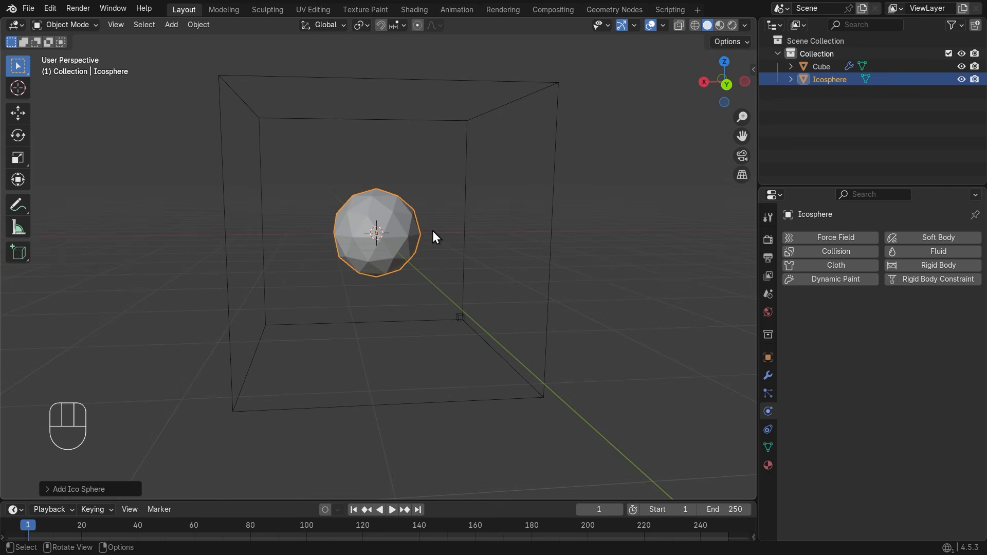
Step: Enable Fluid physics on the ico sphere and set its fluid type to Flow
{"action": "scroll", "coordinate": [434, 236], "scroll_direction": "up", "scroll_amount": 2}
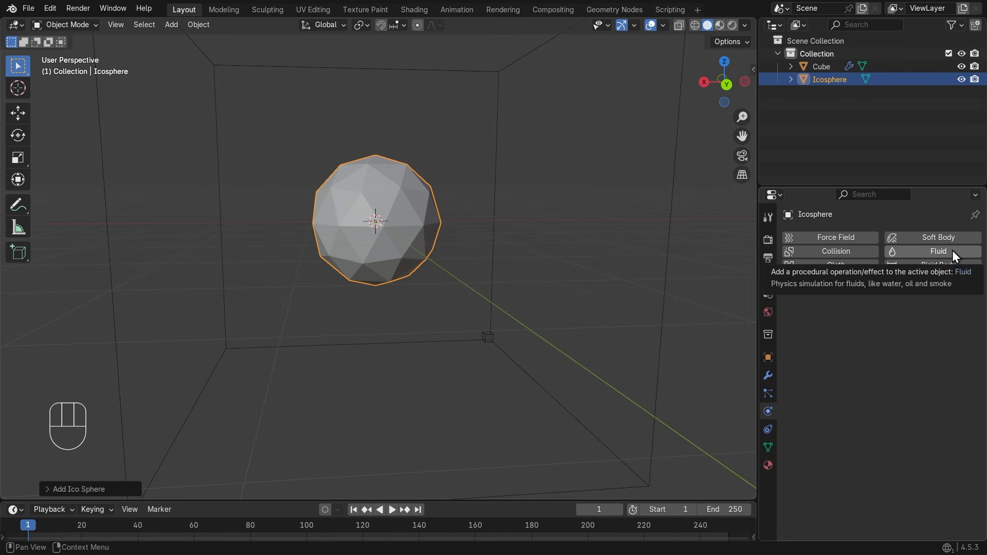
{"action": "left_click", "coordinate": [954, 251]}
{"action": "left_click", "coordinate": [933, 318]}
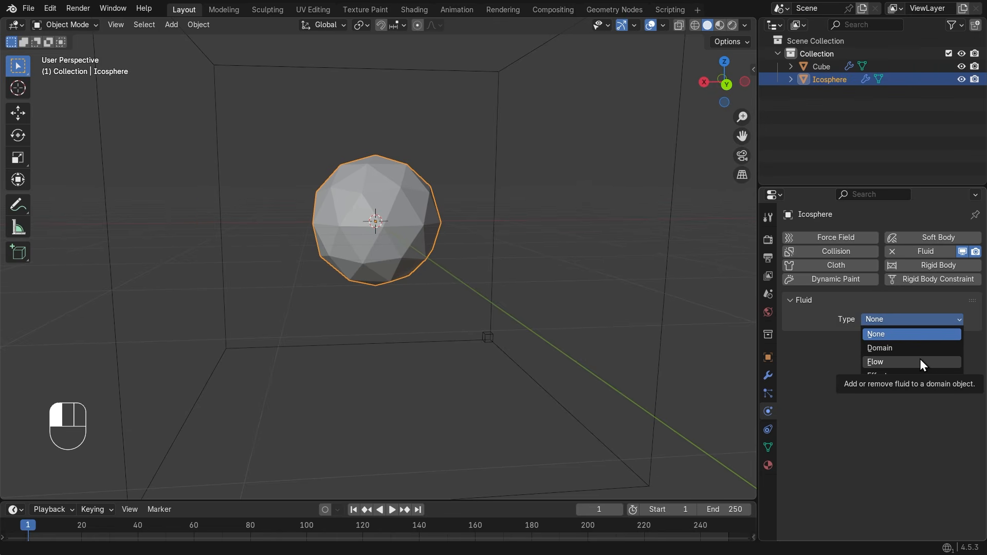
{"action": "left_click", "coordinate": [921, 361]}
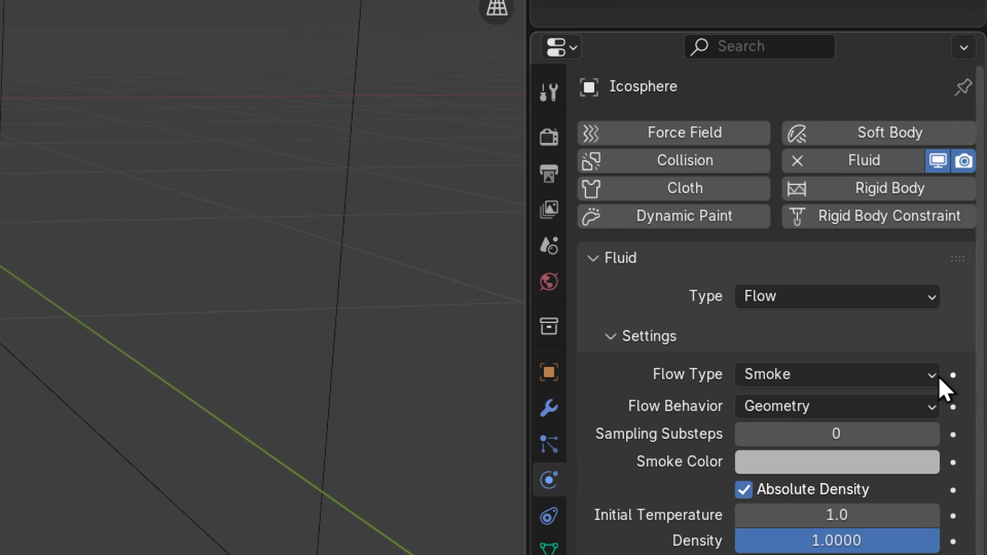
{"action": "left_click", "coordinate": [887, 298]}
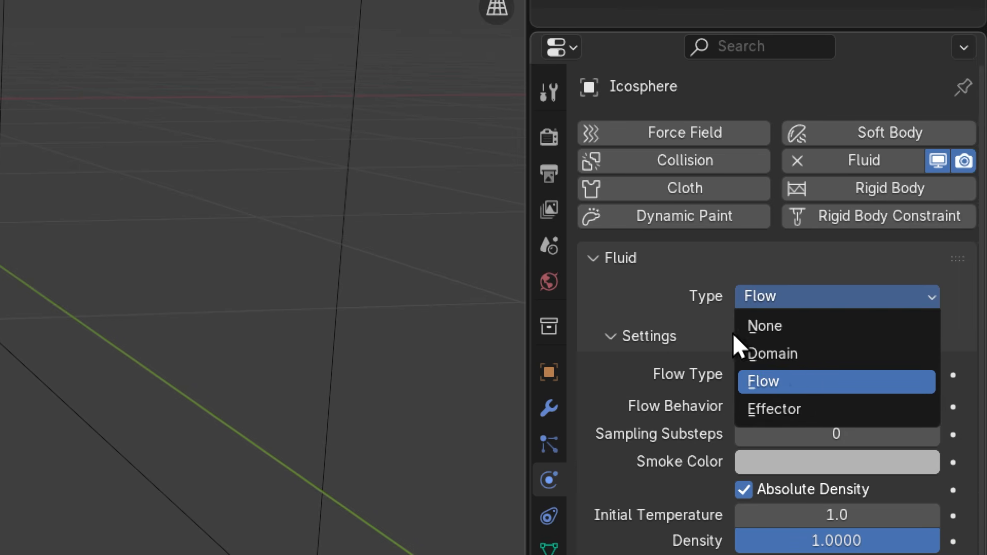
{"action": "left_click", "coordinate": [702, 301]}
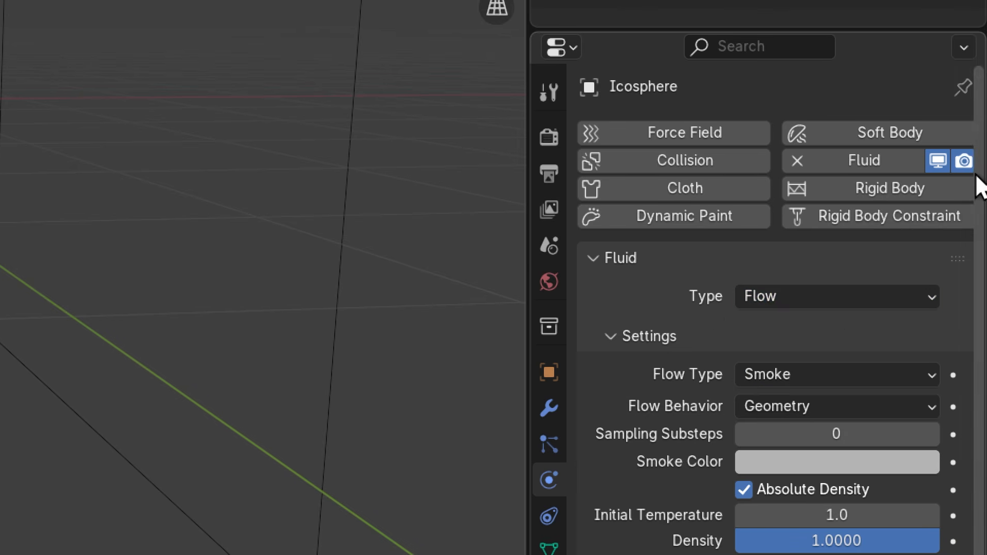
Step: Play the smoke simulation, stop it, inspect the domain box and return to the first frame
{"action": "scroll", "coordinate": [977, 185], "scroll_direction": "down", "scroll_amount": 5}
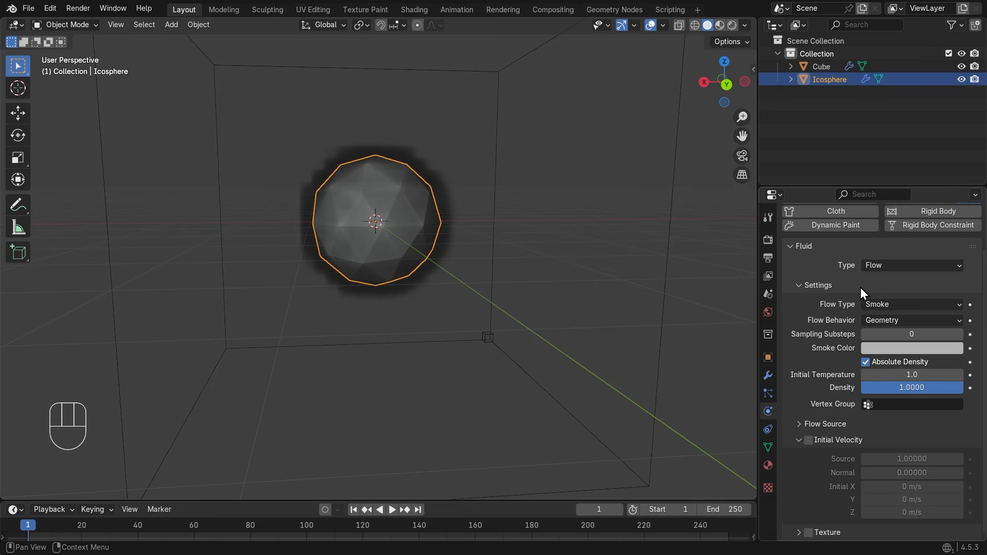
{"action": "scroll", "coordinate": [462, 293], "scroll_direction": "down", "scroll_amount": 3}
{"action": "left_click", "coordinate": [393, 510]}
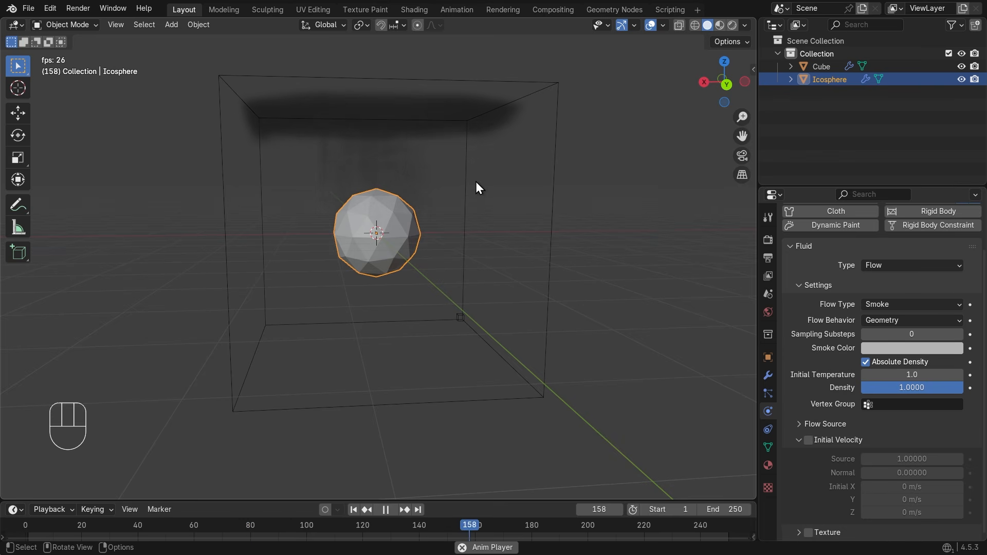
{"action": "key", "text": "space"}
{"action": "left_click", "coordinate": [461, 316]}
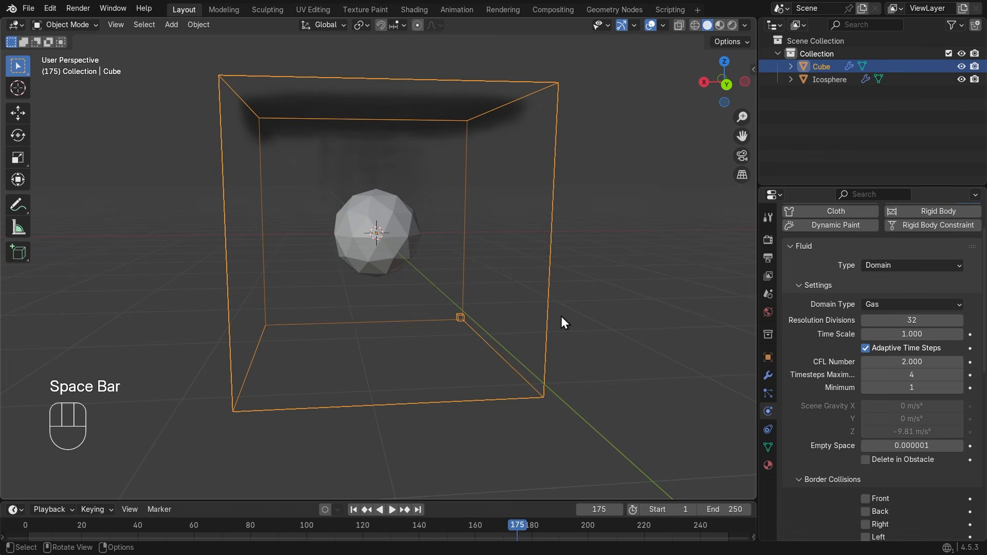
{"action": "middle_click_drag", "start_coordinate": [562, 317], "coordinate": [591, 311]}
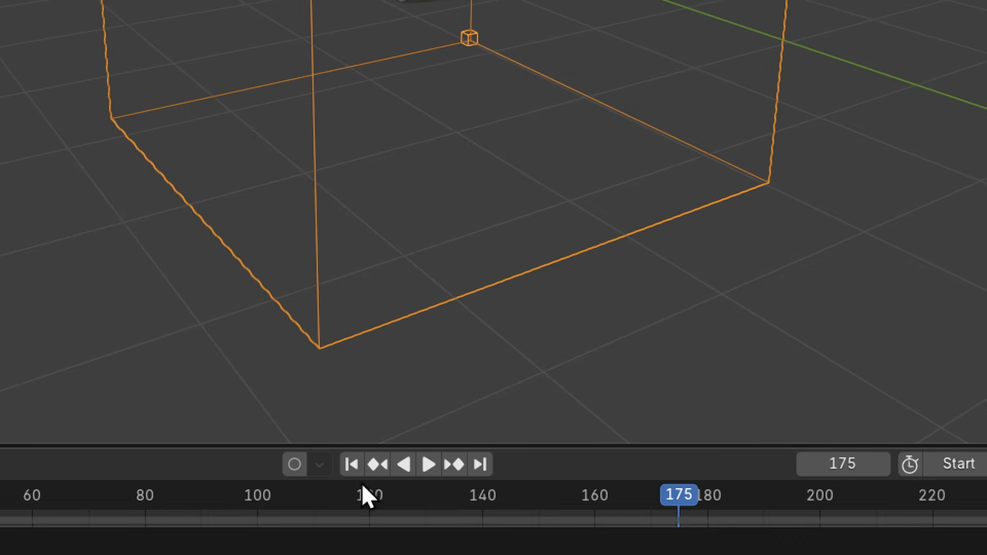
{"action": "key", "text": "super"}
{"action": "left_click", "coordinate": [352, 462]}
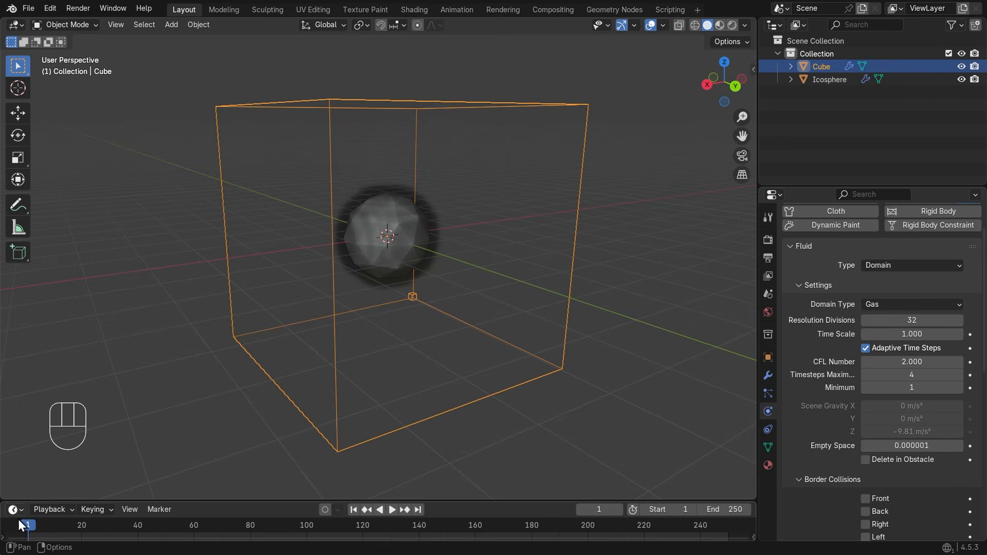
Step: Enlarge the timeline area and examine the gas domain with the smoke-emitting sphere from several sides
{"action": "left_click_drag", "start_coordinate": [177, 501], "coordinate": [173, 452]}
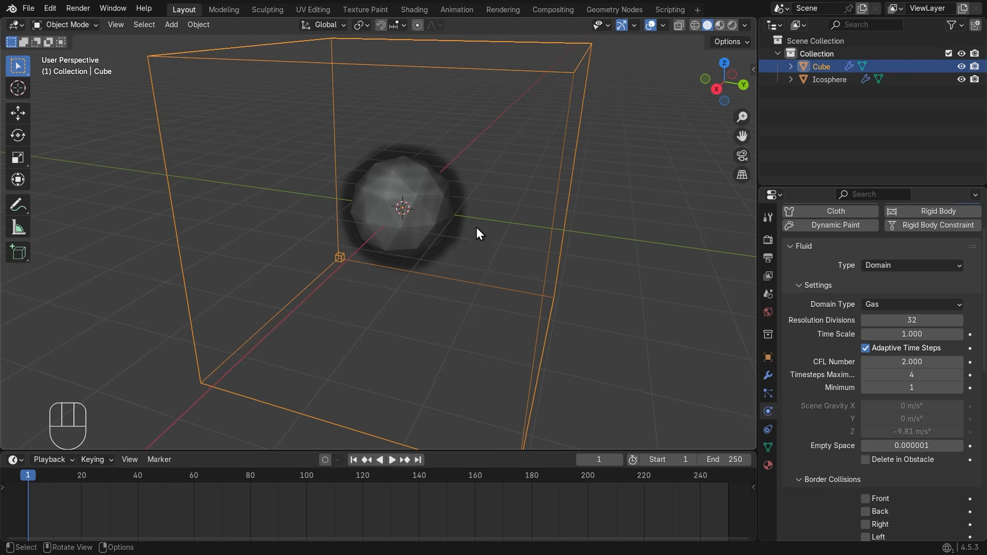
{"action": "middle_click_drag", "start_coordinate": [476, 227], "coordinate": [498, 235]}
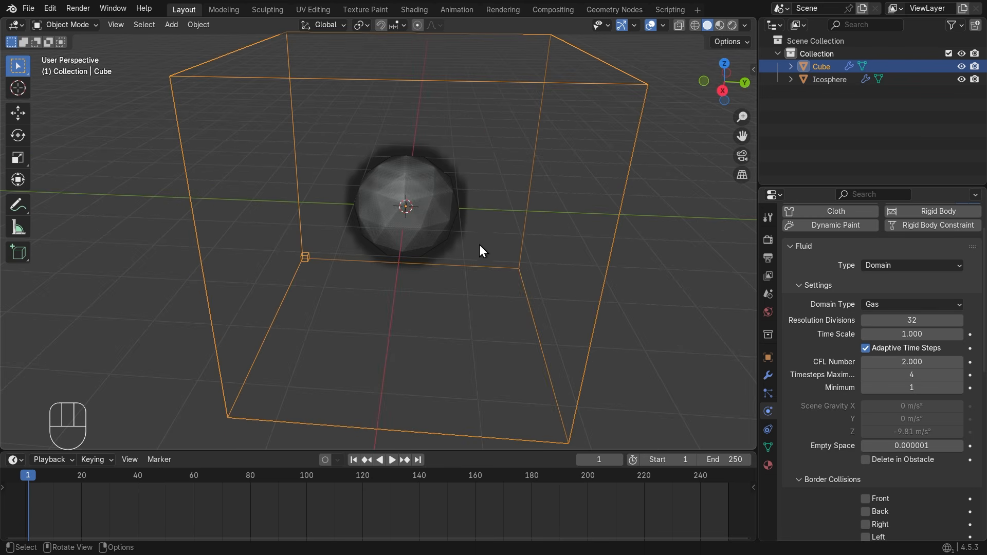
{"action": "scroll", "coordinate": [497, 236], "scroll_direction": "up", "scroll_amount": 3}
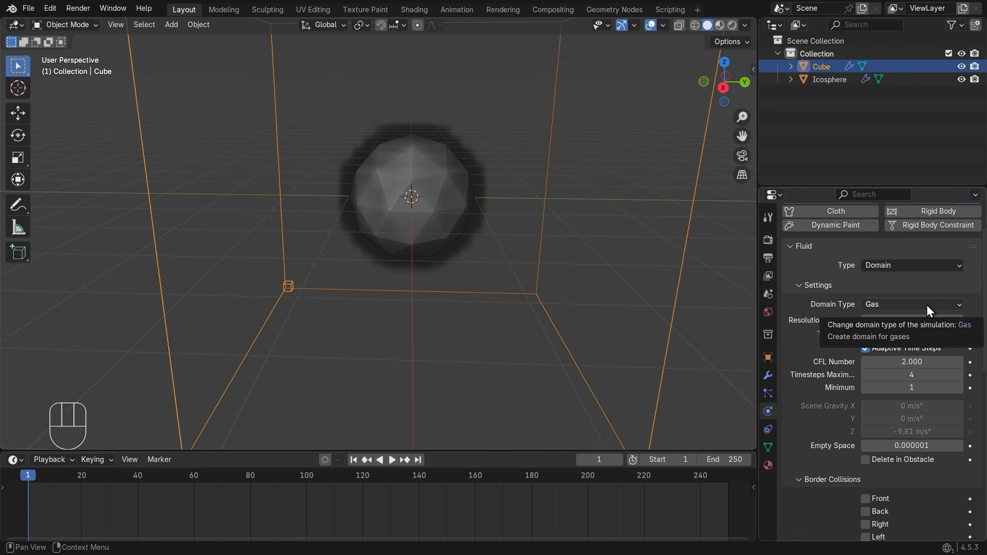
{"action": "scroll", "coordinate": [527, 317], "scroll_direction": "down", "scroll_amount": 5}
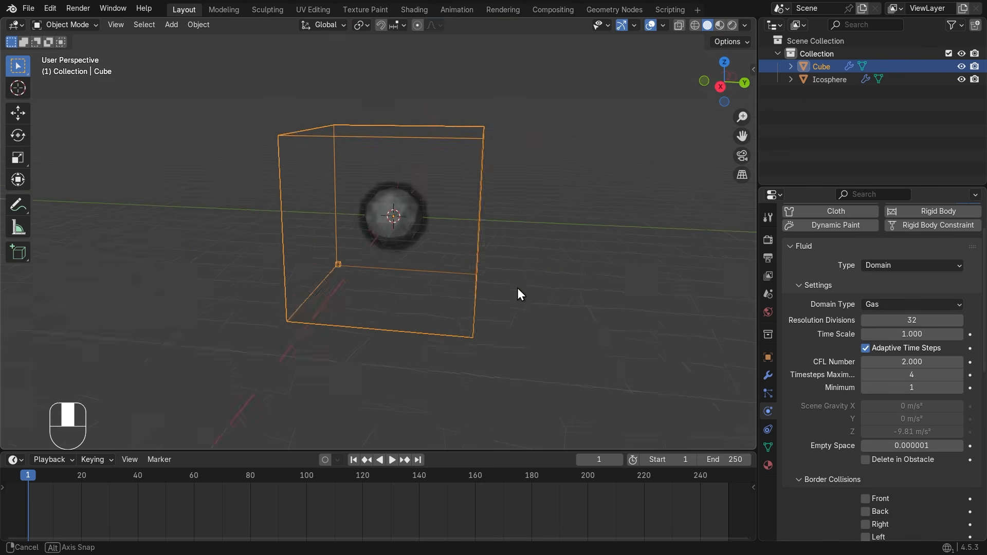
{"action": "middle_click_drag", "start_coordinate": [407, 235], "coordinate": [536, 247]}
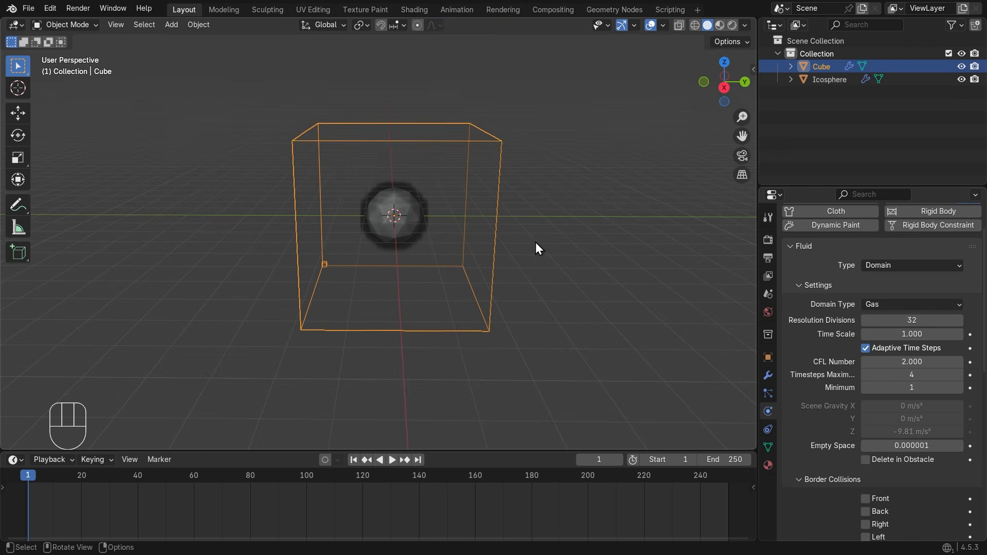
{"action": "scroll", "coordinate": [511, 245], "scroll_direction": "up", "scroll_amount": 3}
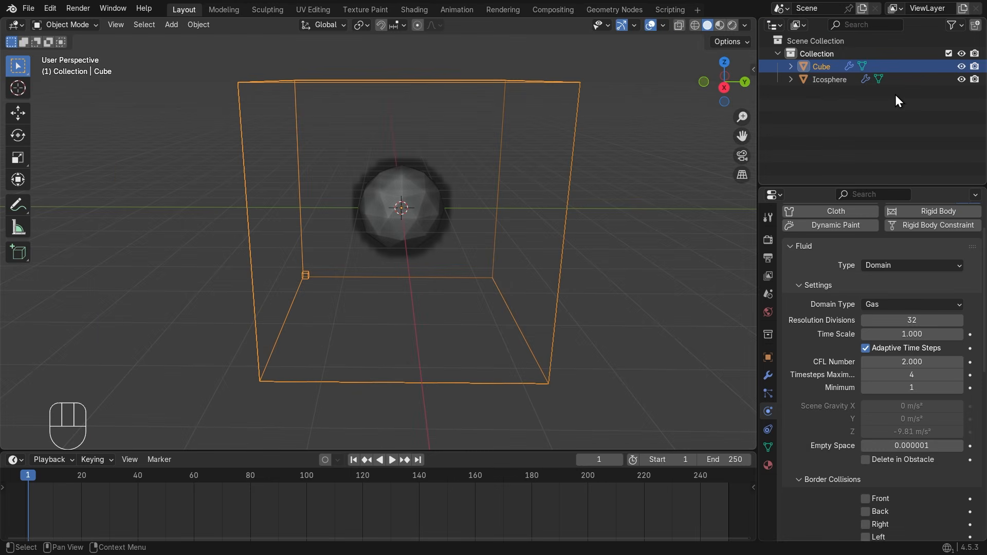
{"action": "middle_click_drag", "start_coordinate": [530, 80], "coordinate": [584, 116]}
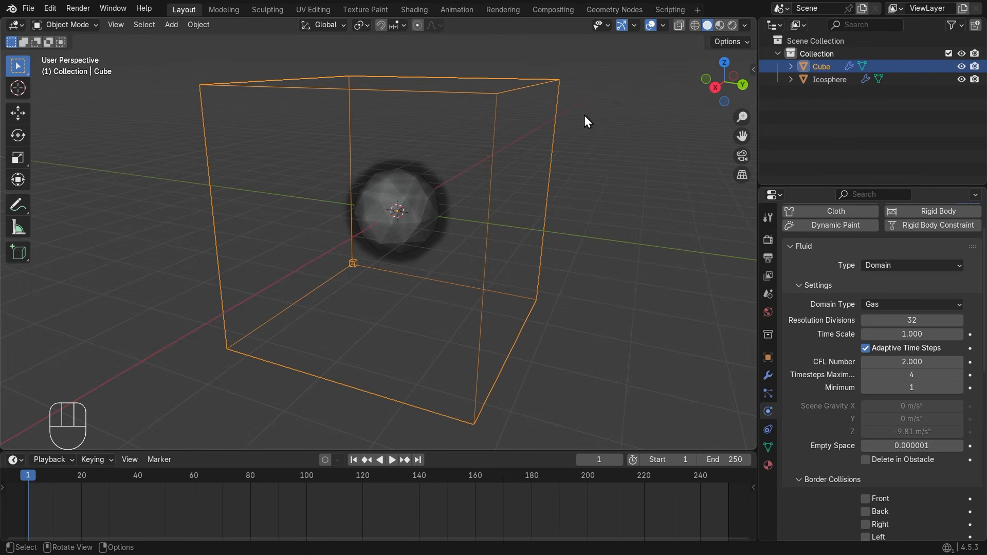
Step: Set the ico sphere's flow type to Liquid
{"action": "left_click", "coordinate": [396, 214]}
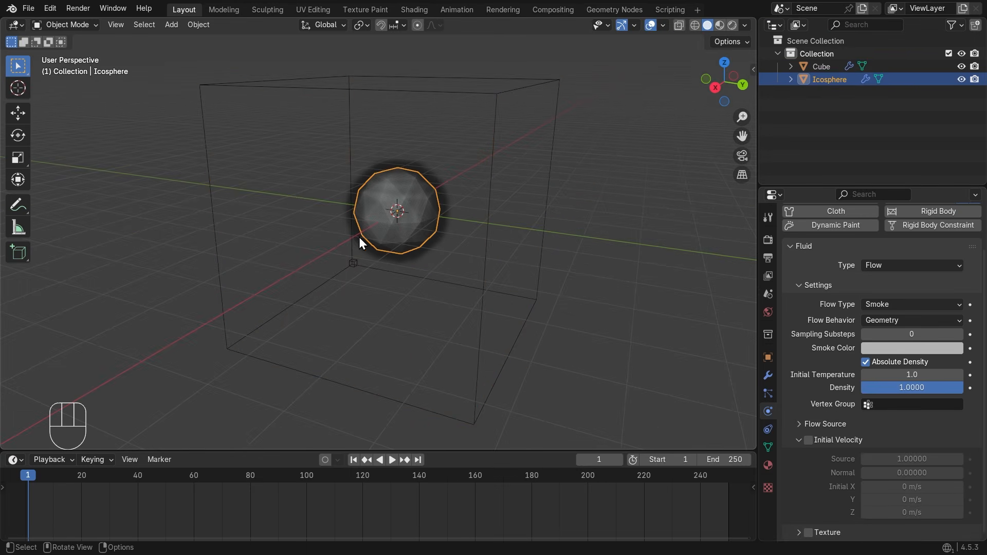
{"action": "middle_click_drag", "start_coordinate": [359, 238], "coordinate": [389, 226]}
{"action": "key", "text": "super"}
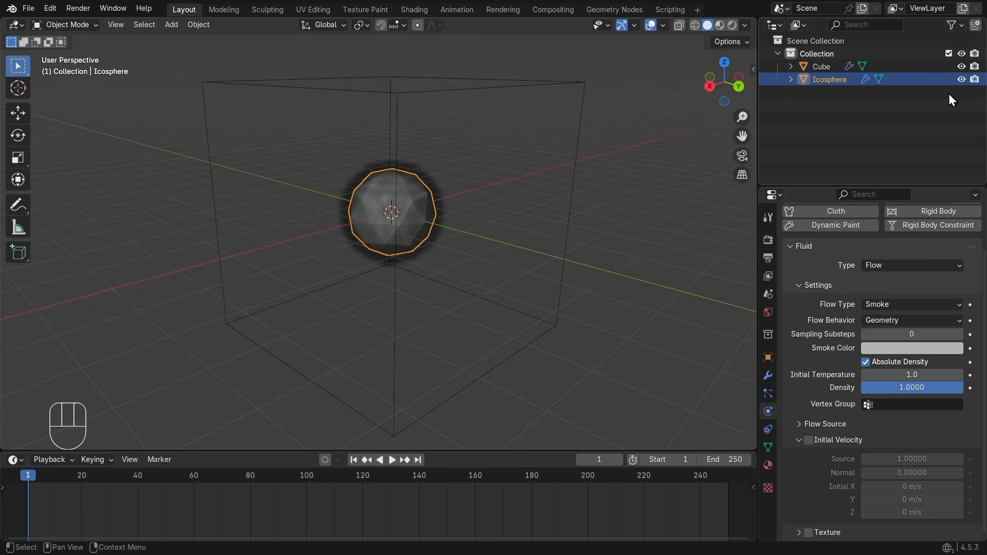
{"action": "middle_click_drag", "start_coordinate": [668, 154], "coordinate": [486, 206]}
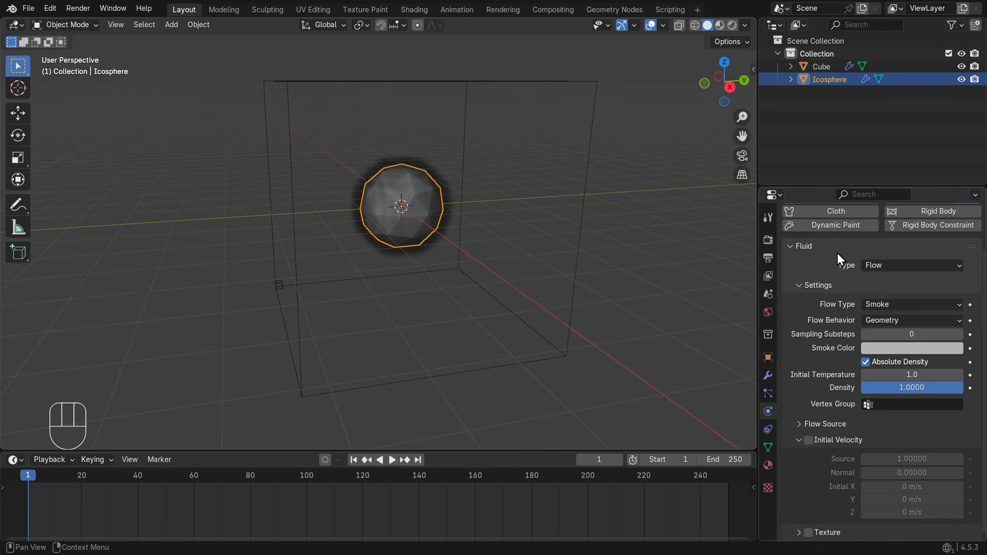
{"action": "key", "text": "super"}
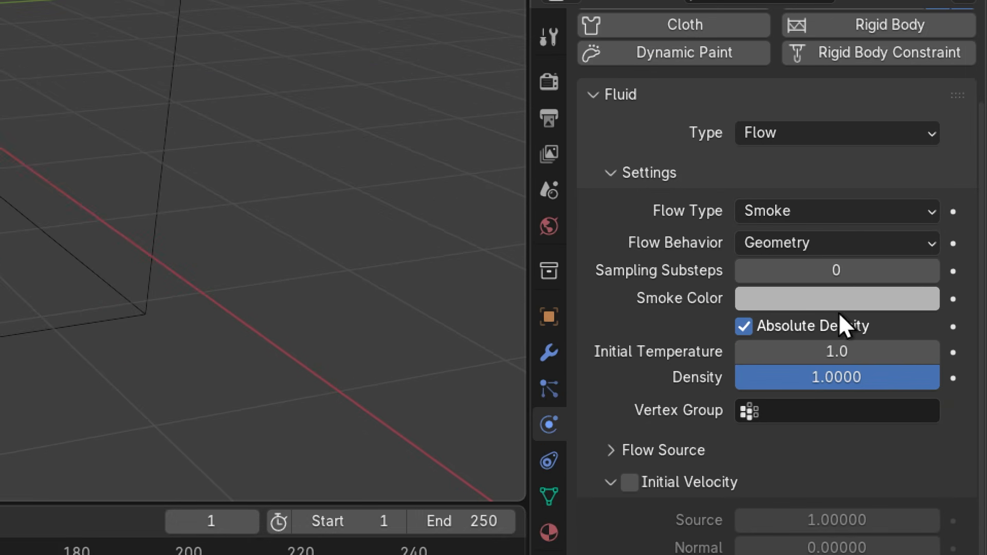
{"action": "left_click", "coordinate": [854, 208]}
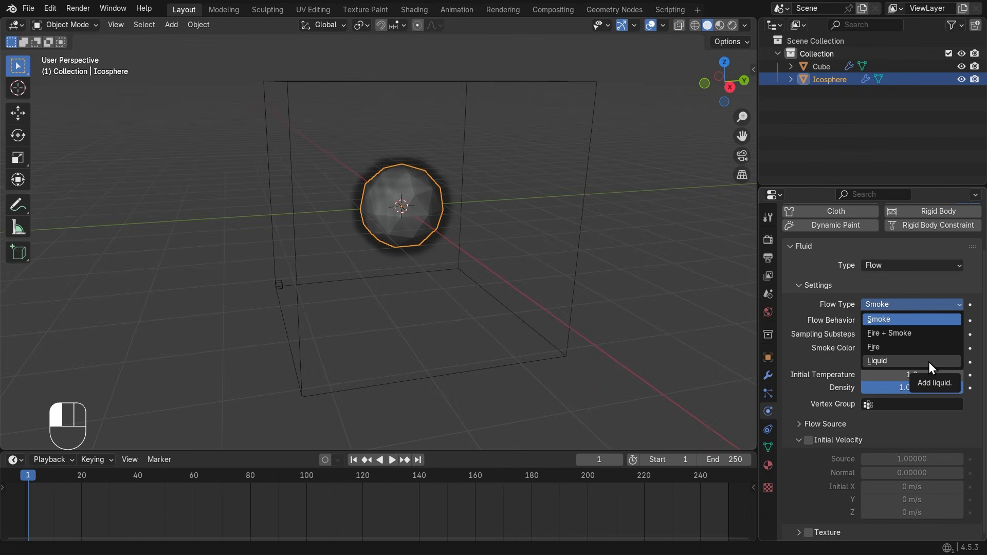
{"action": "left_click", "coordinate": [928, 362]}
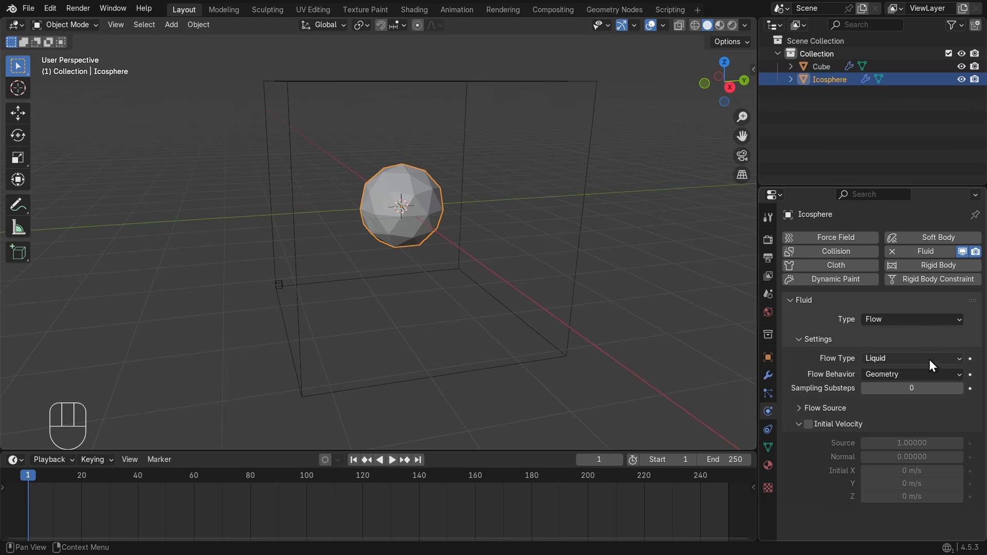
Step: Play the animation with the liquid flow object, stop it and return to the first frame
{"action": "left_click", "coordinate": [390, 458]}
{"action": "middle_click_drag", "start_coordinate": [482, 333], "coordinate": [510, 307]}
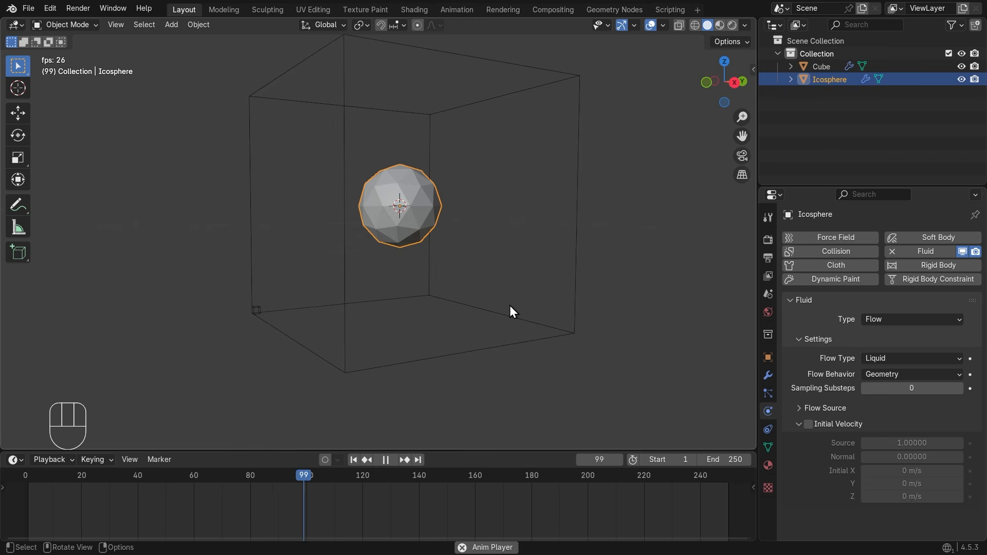
{"action": "key", "text": "space"}
{"action": "left_click", "coordinate": [354, 459]}
{"action": "middle_click_drag", "start_coordinate": [411, 360], "coordinate": [503, 256]}
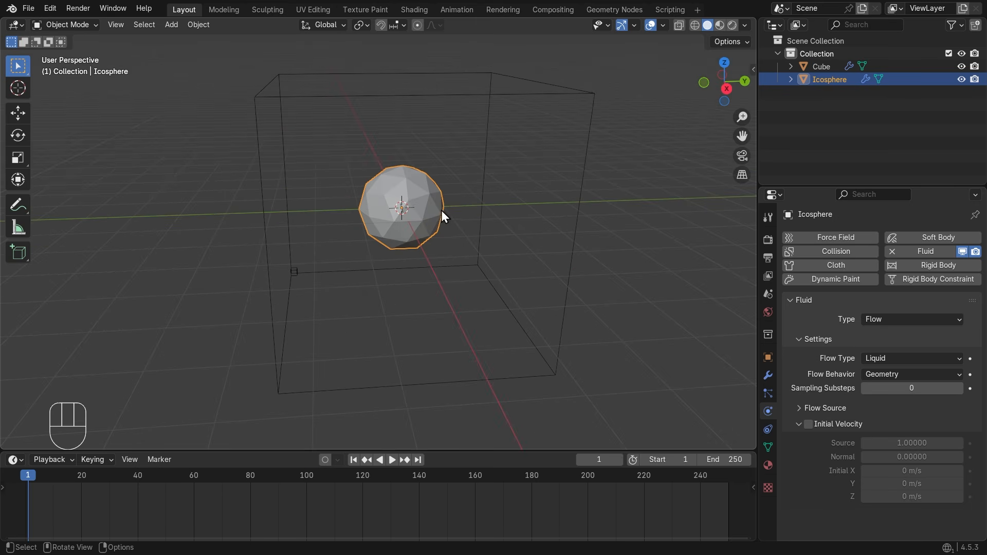
Step: Select the domain cube and set its fluid domain type to Liquid
{"action": "middle_click_drag", "start_coordinate": [443, 216], "coordinate": [464, 216]}
{"action": "middle_click_drag", "start_coordinate": [289, 292], "coordinate": [545, 250]}
{"action": "left_click", "coordinate": [306, 388]}
{"action": "middle_click_drag", "start_coordinate": [574, 176], "coordinate": [432, 176]}
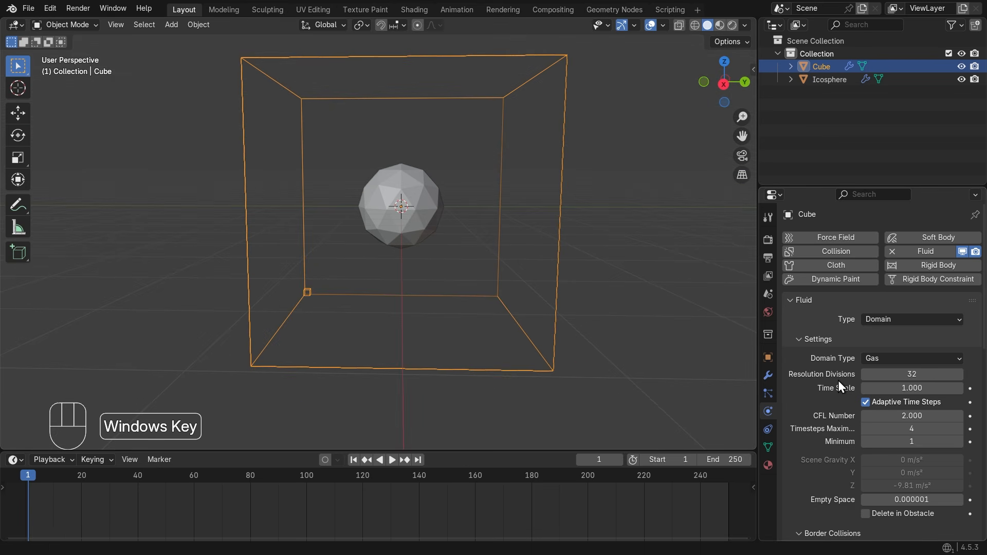
{"action": "key", "text": "super+equal"}
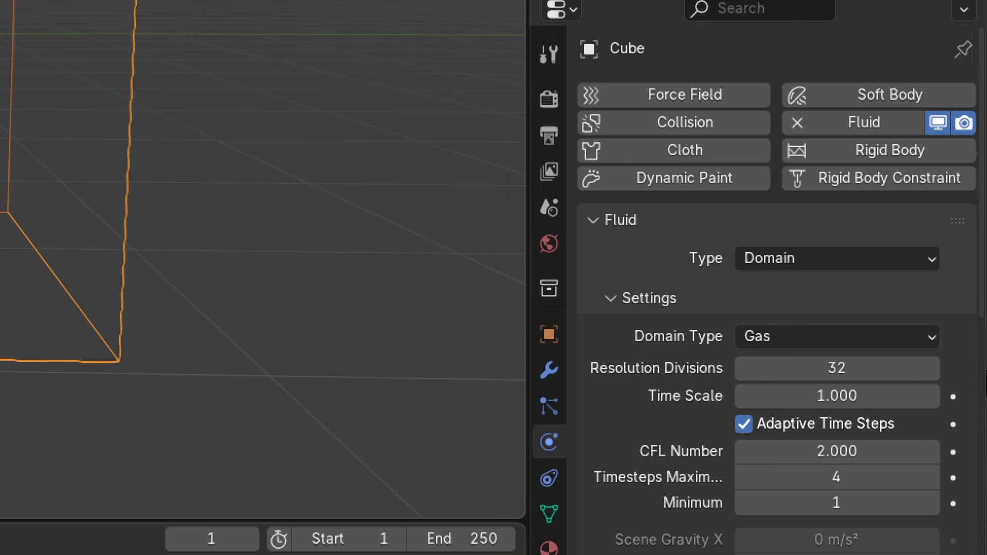
{"action": "left_click", "coordinate": [918, 342]}
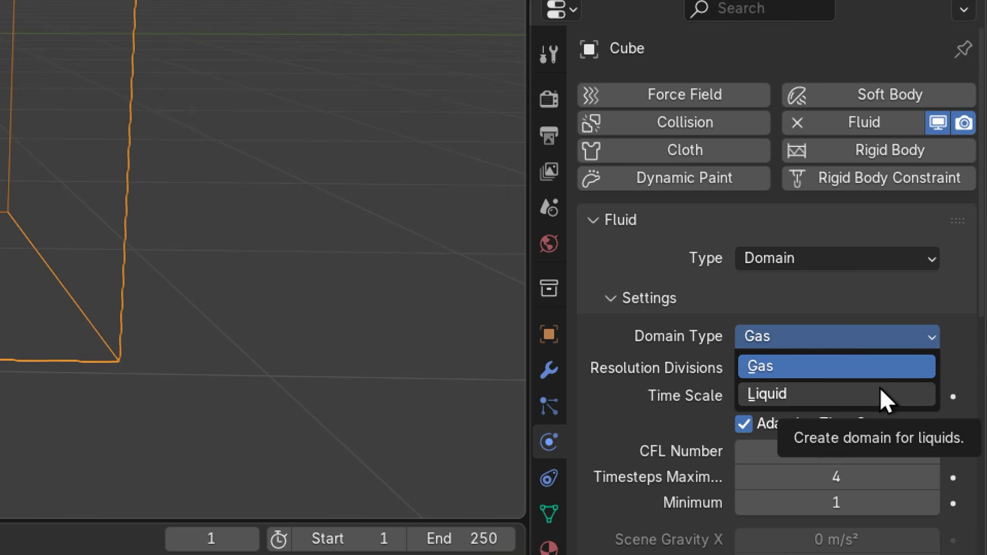
{"action": "key", "text": "super+minus"}
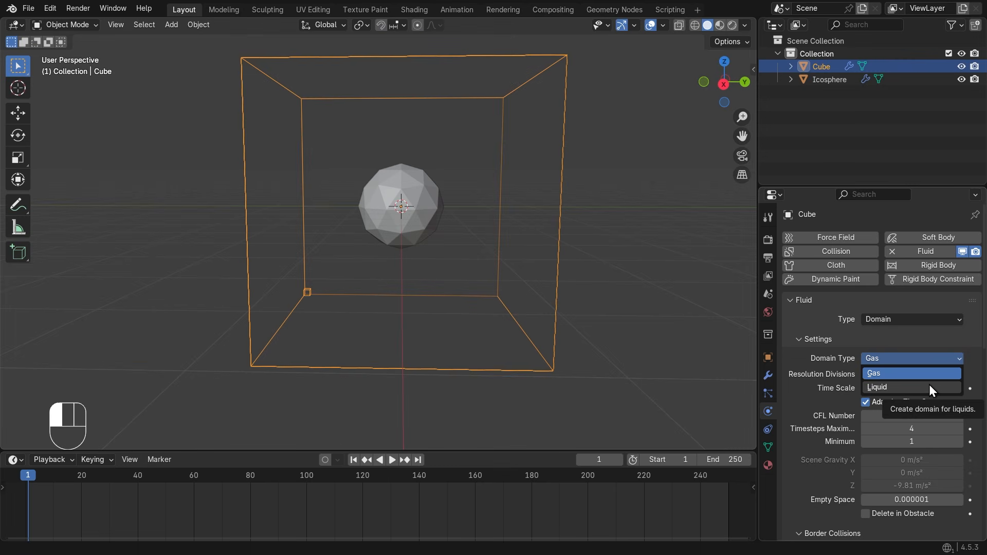
{"action": "left_click", "coordinate": [929, 385]}
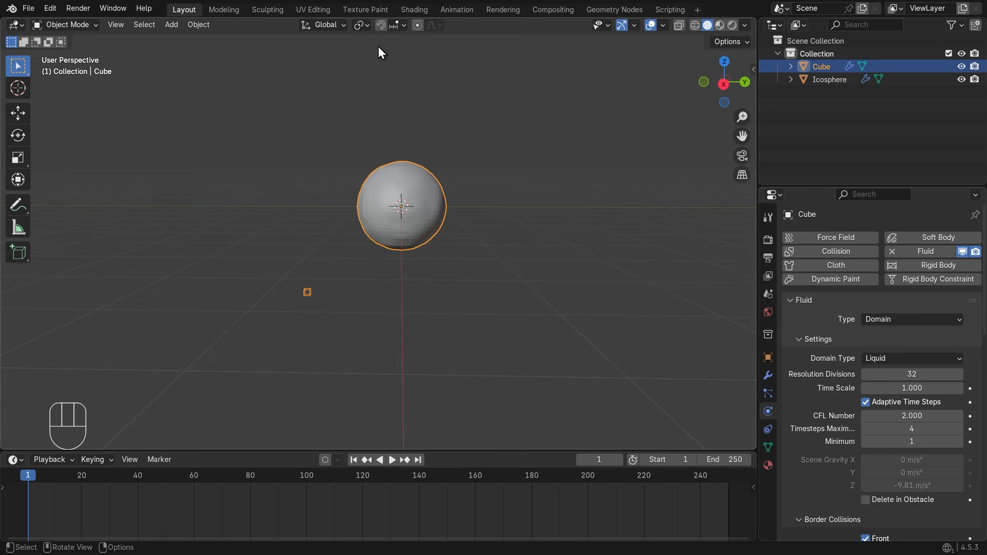
Step: Deselect the liquid domain, reselect it by its small corner cube and examine it from several sides
{"action": "left_click", "coordinate": [548, 211]}
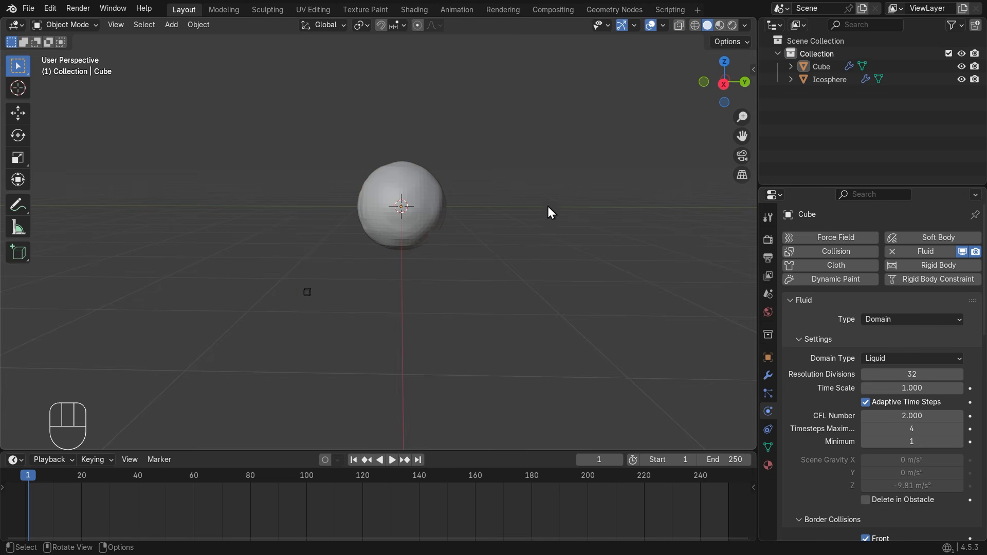
{"action": "middle_click_drag", "start_coordinate": [458, 252], "coordinate": [476, 263]}
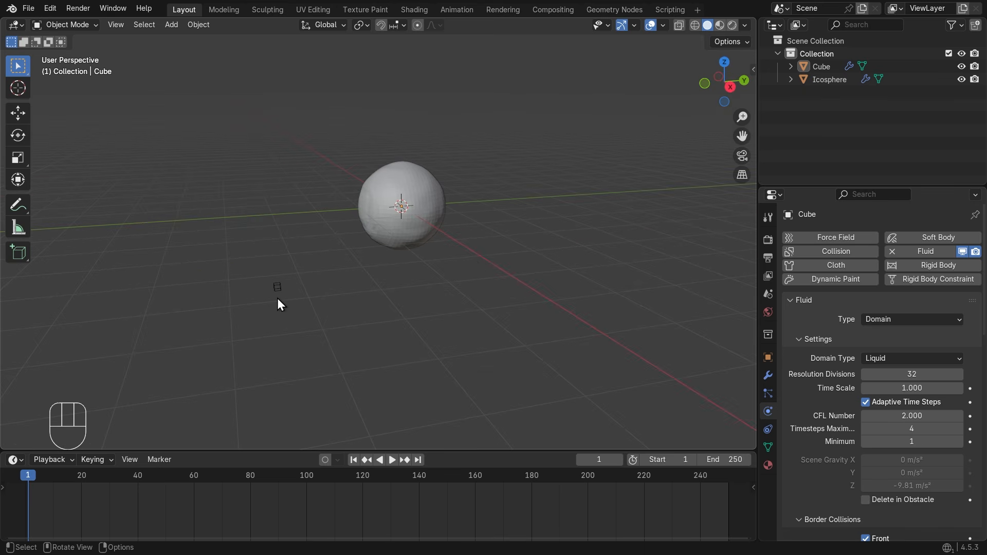
{"action": "key", "text": "super"}
{"action": "left_click", "coordinate": [277, 289]}
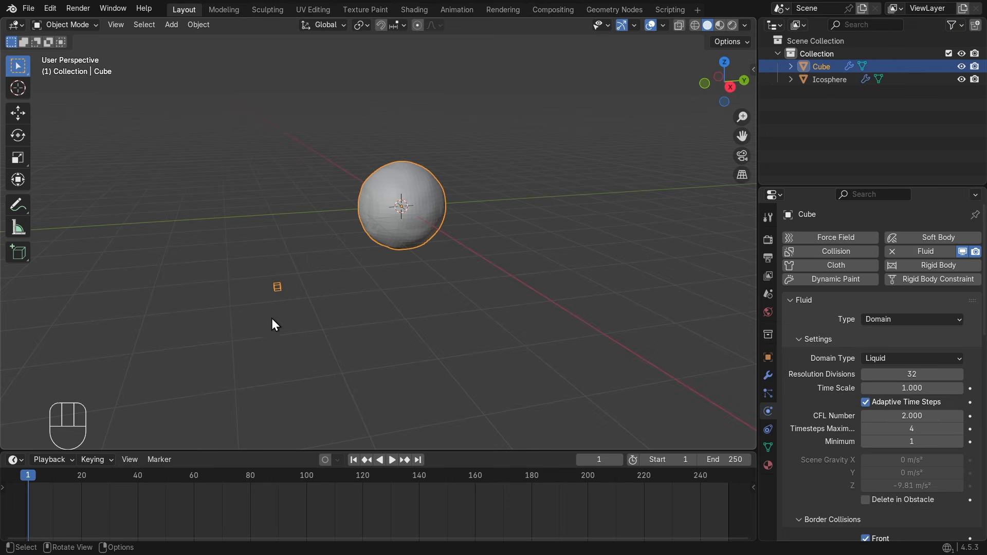
{"action": "middle_click_drag", "start_coordinate": [271, 323], "coordinate": [432, 331]}
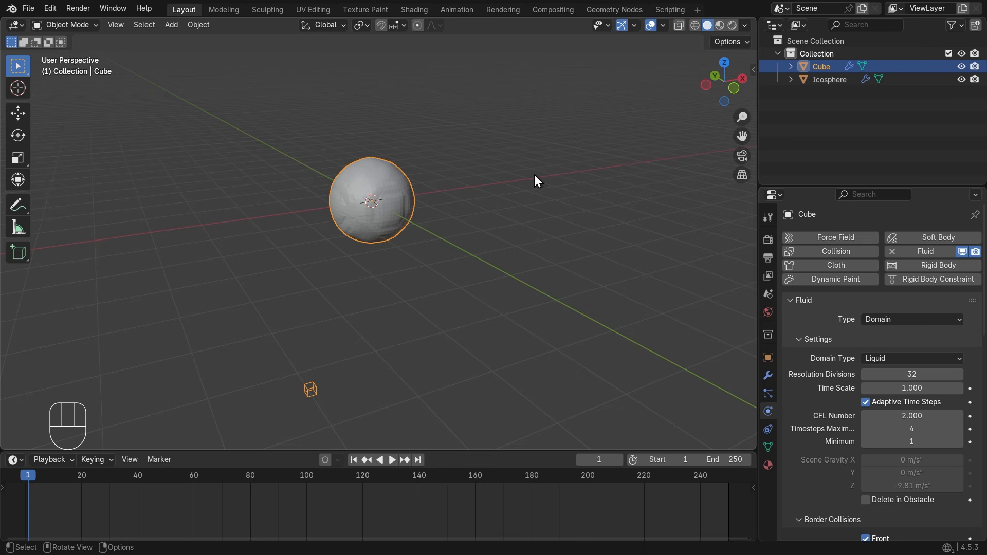
{"action": "left_click_drag", "start_coordinate": [534, 175], "coordinate": [300, 355]}
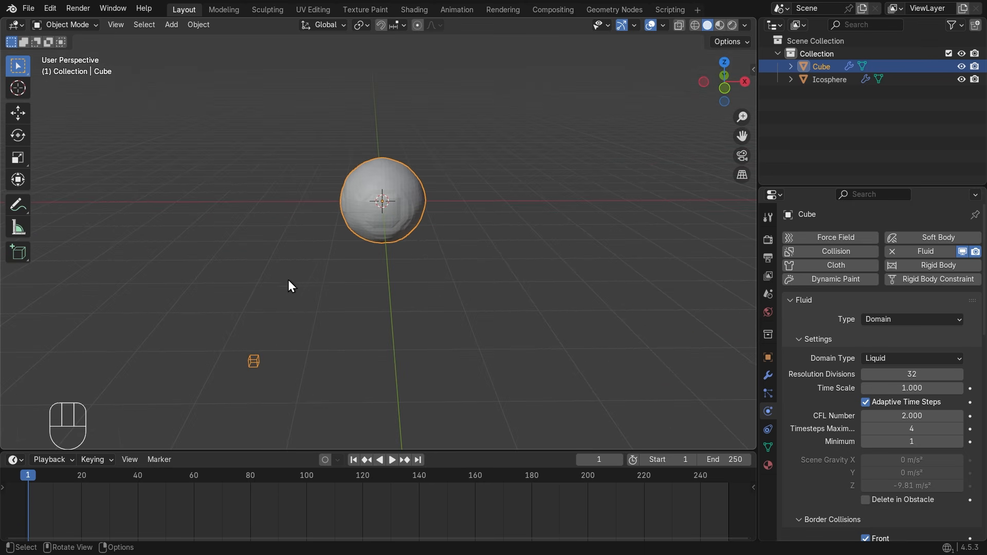
Step: In Edit Mode, move the domain cube's top face upward along Z to make the domain taller, and return to Object Mode
{"action": "left_click", "coordinate": [72, 25]}
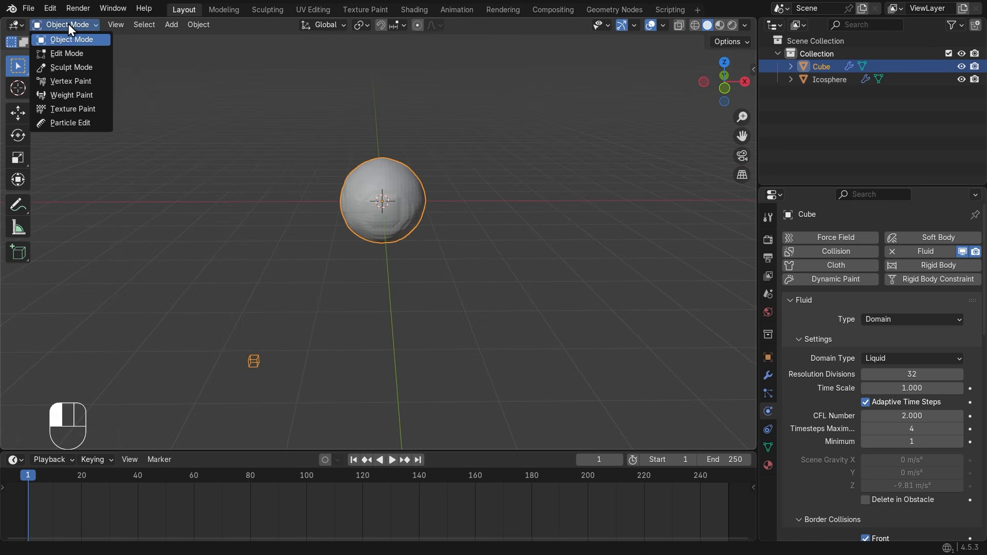
{"action": "left_click", "coordinate": [69, 54]}
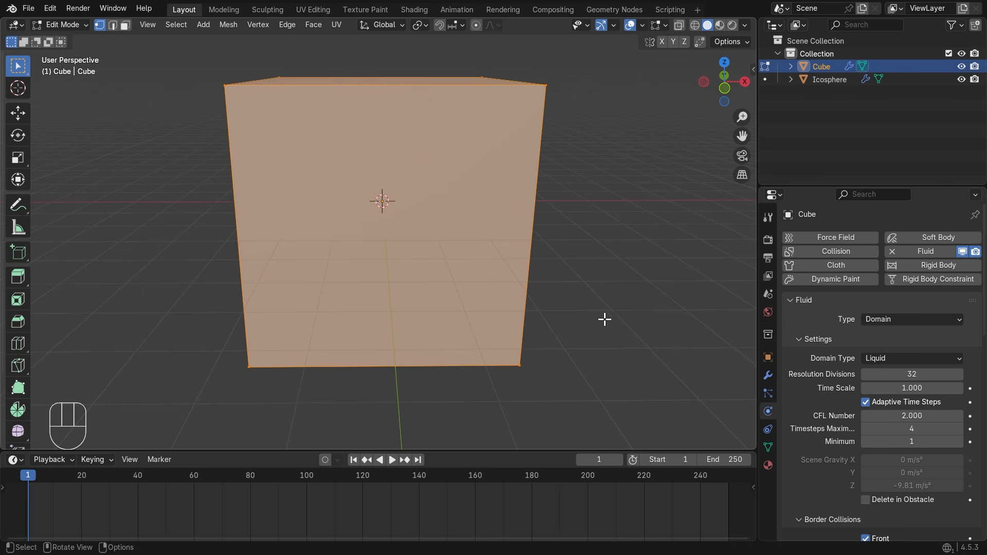
{"action": "scroll", "coordinate": [611, 320], "scroll_direction": "down", "scroll_amount": 3}
{"action": "middle_click_drag", "start_coordinate": [615, 322], "coordinate": [586, 341]}
{"action": "left_click", "coordinate": [124, 24]}
{"action": "left_click", "coordinate": [383, 136]}
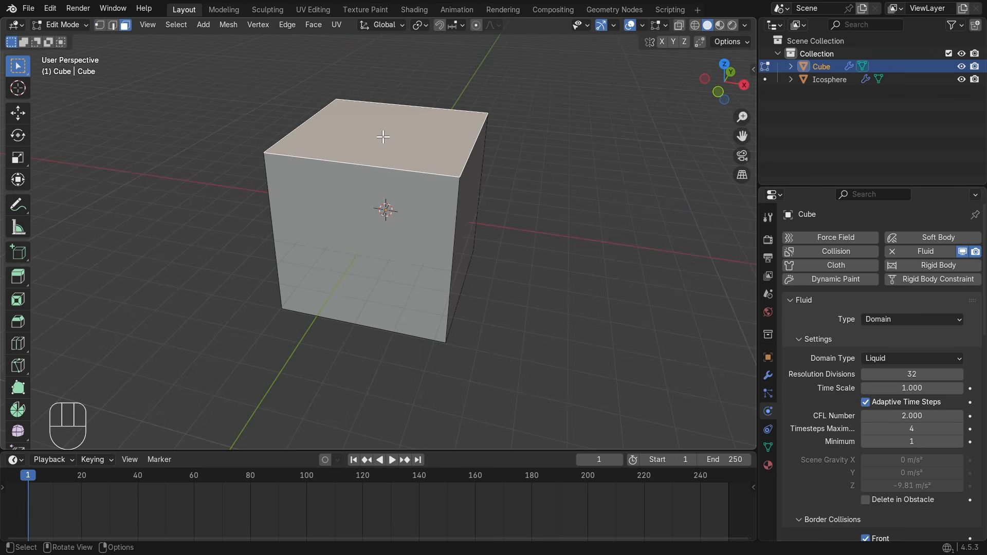
{"action": "left_click", "coordinate": [19, 114]}
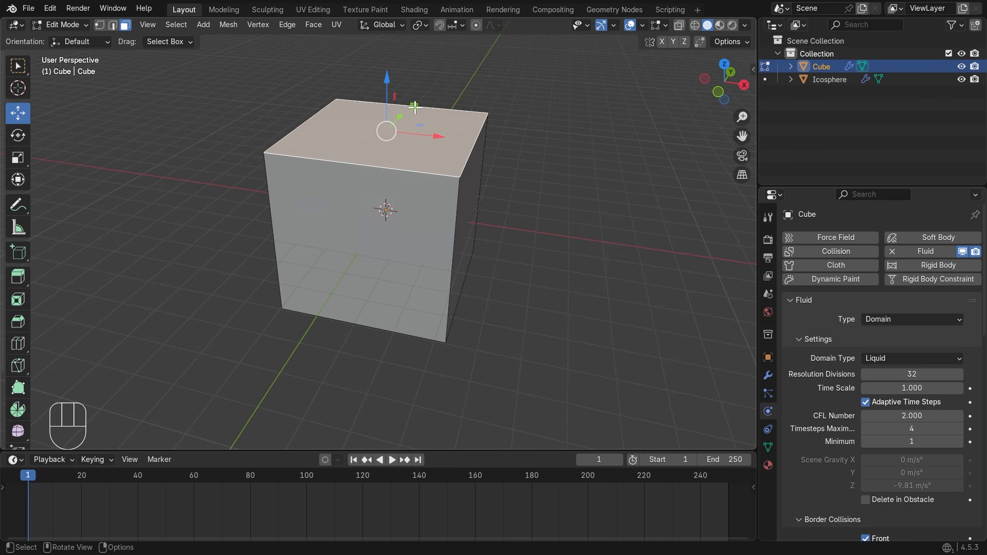
{"action": "scroll", "coordinate": [414, 107], "scroll_direction": "down", "scroll_amount": 2}
{"action": "left_click_drag", "start_coordinate": [384, 117], "coordinate": [390, 85]}
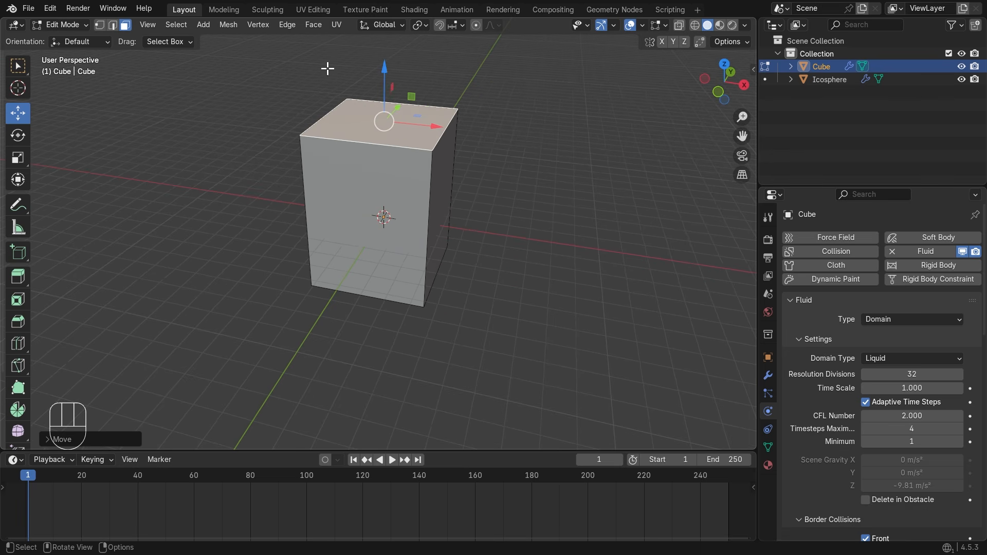
{"action": "left_click", "coordinate": [60, 25]}
{"action": "left_click", "coordinate": [62, 35]}
Step: Deselect the domain, play the liquid simulation while viewing it from another side, stop it and return to the first frame
{"action": "middle_click_drag", "start_coordinate": [226, 236], "coordinate": [485, 272]}
{"action": "left_click", "coordinate": [491, 196]}
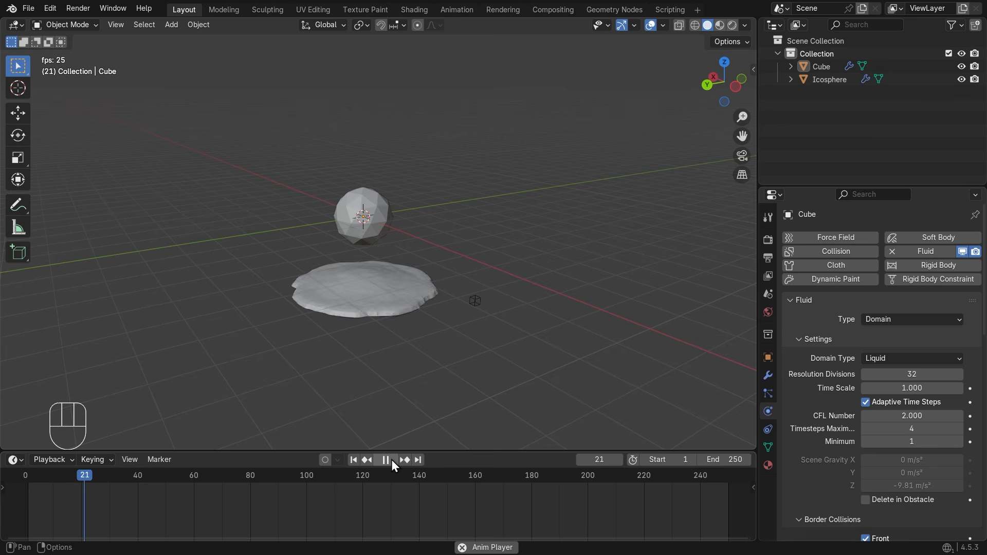
{"action": "left_click_drag", "start_coordinate": [414, 353], "coordinate": [488, 354]}
{"action": "left_click", "coordinate": [385, 460]}
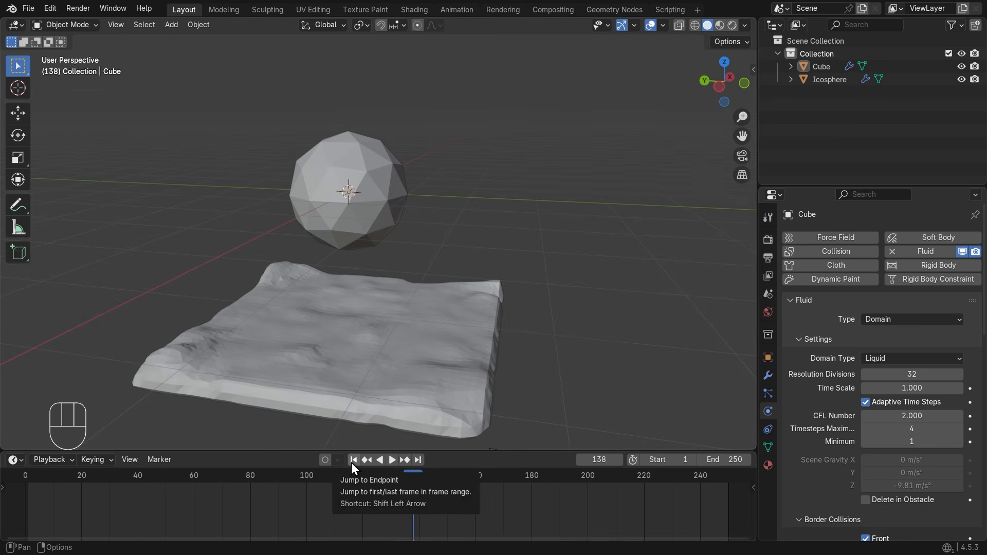
{"action": "left_click", "coordinate": [352, 462]}
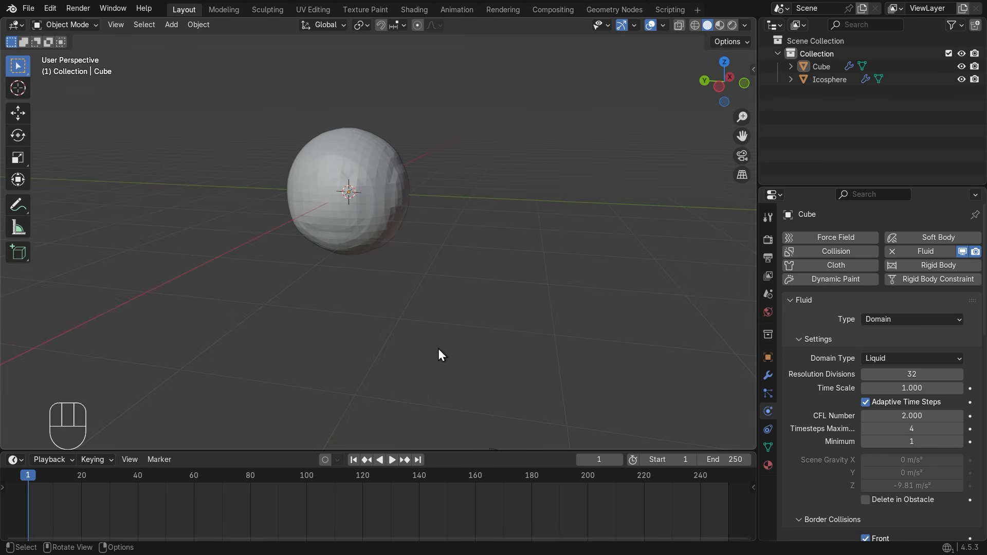
Step: Replay the liquid simulation from a wider view, stop it, inspect the fallen liquid and rewind to the start
{"action": "scroll", "coordinate": [446, 340], "scroll_direction": "down", "scroll_amount": 3}
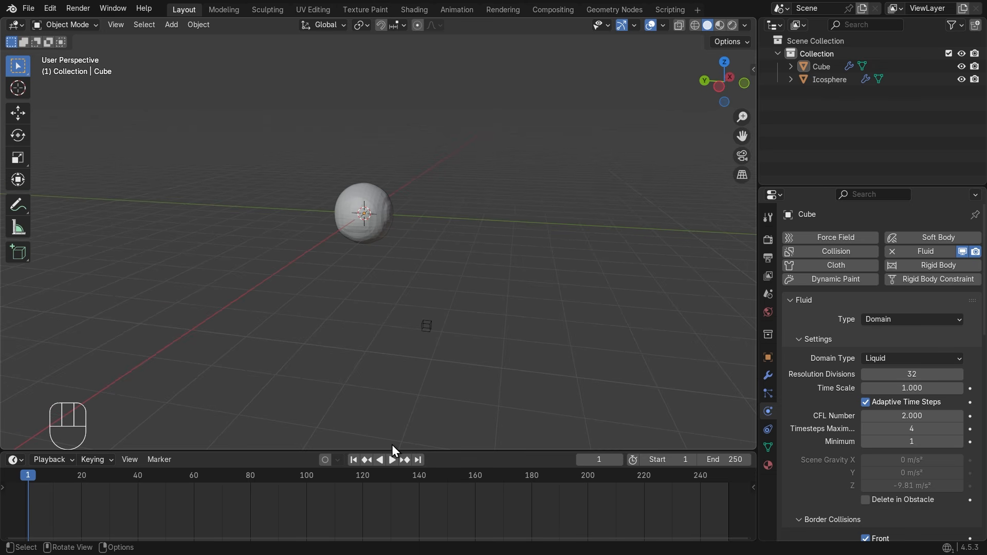
{"action": "left_click", "coordinate": [390, 459]}
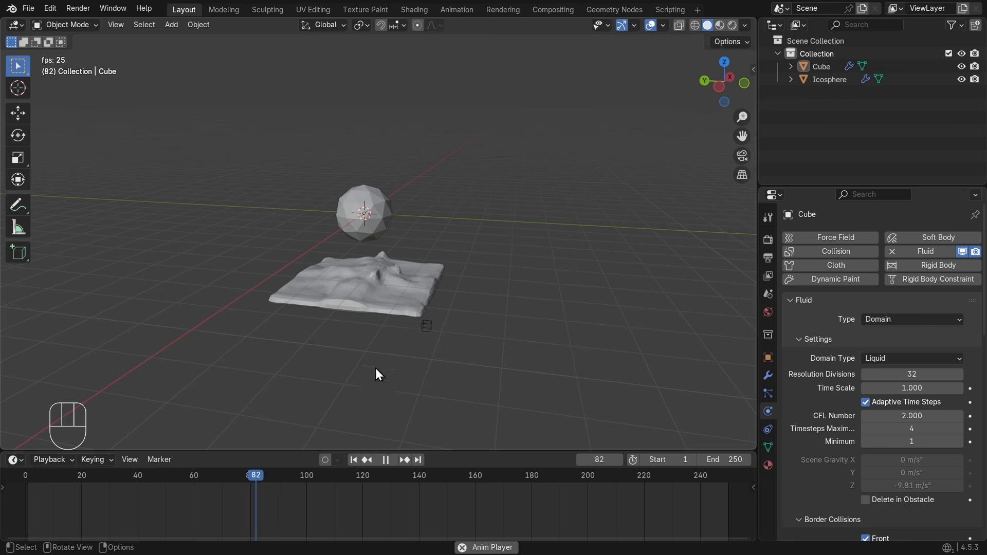
{"action": "left_click", "coordinate": [391, 458]}
{"action": "middle_click_drag", "start_coordinate": [426, 298], "coordinate": [443, 293]}
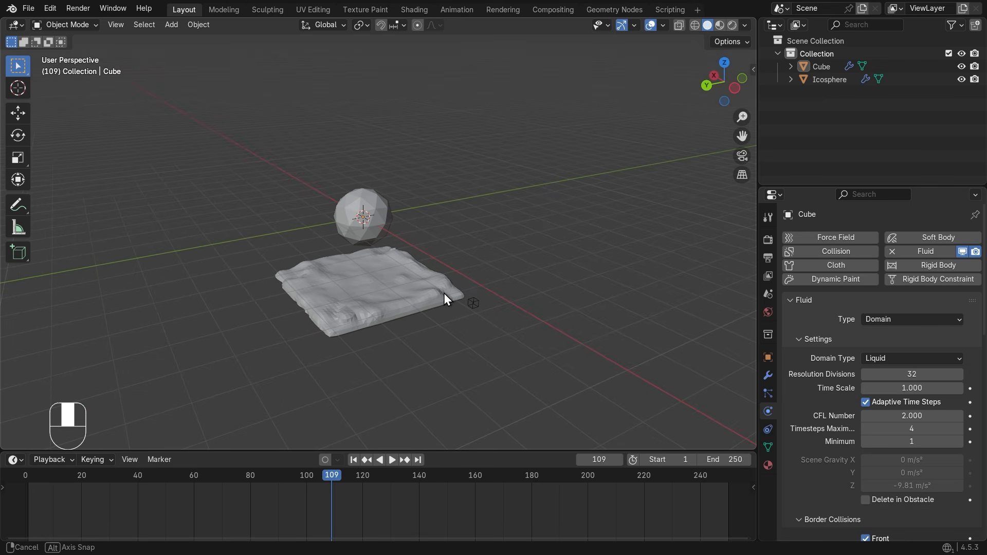
{"action": "left_click", "coordinate": [353, 459]}
{"action": "middle_click_drag", "start_coordinate": [468, 246], "coordinate": [436, 242]}
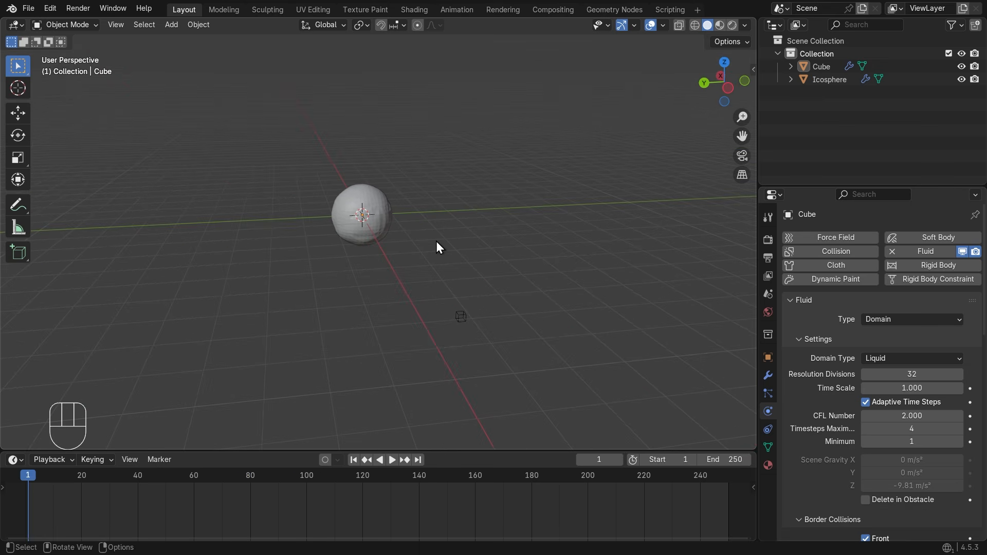
{"action": "scroll", "coordinate": [381, 239], "scroll_direction": "up", "scroll_amount": 3}
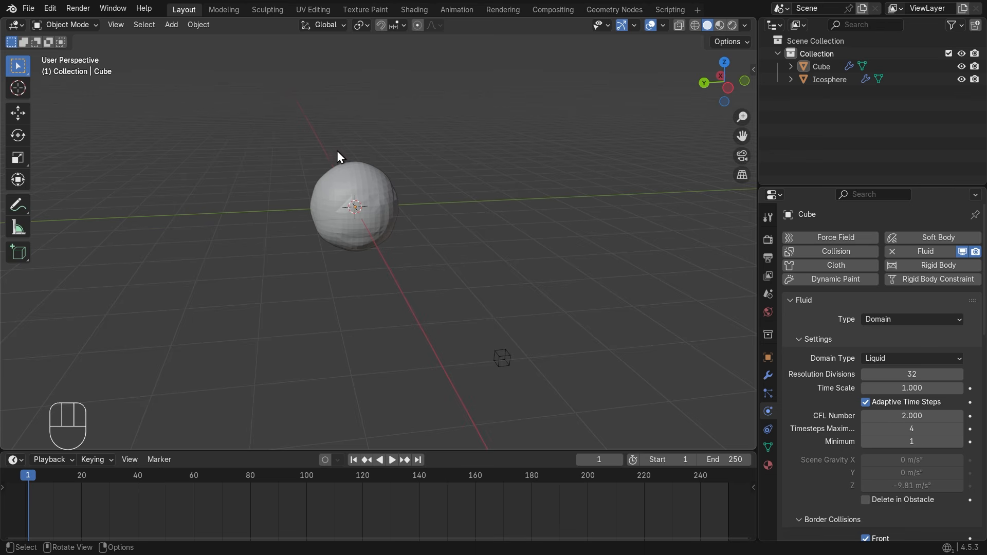
Step: Select the liquid domain and the ico sphere in turn to tell the two overlapping objects apart
{"action": "left_click", "coordinate": [331, 189]}
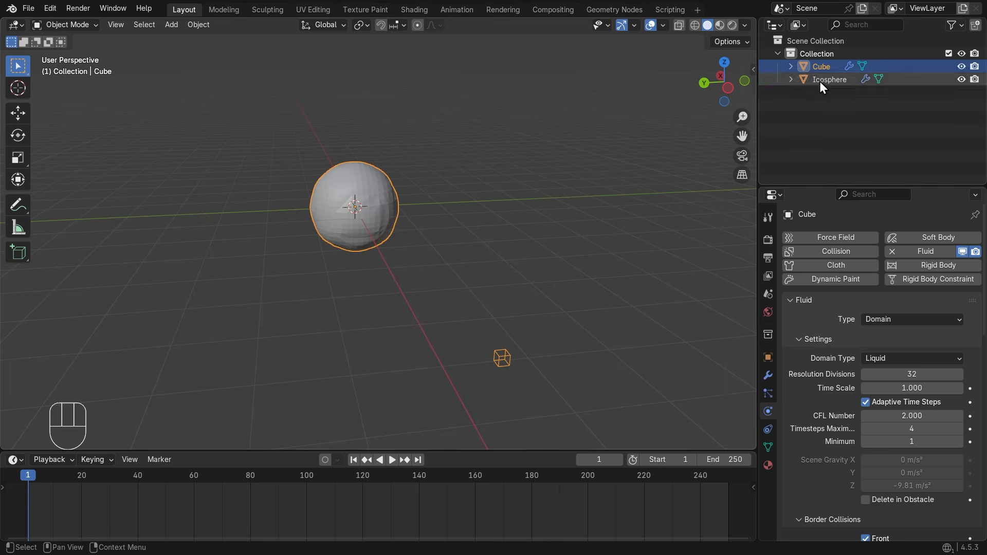
{"action": "key", "text": "super"}
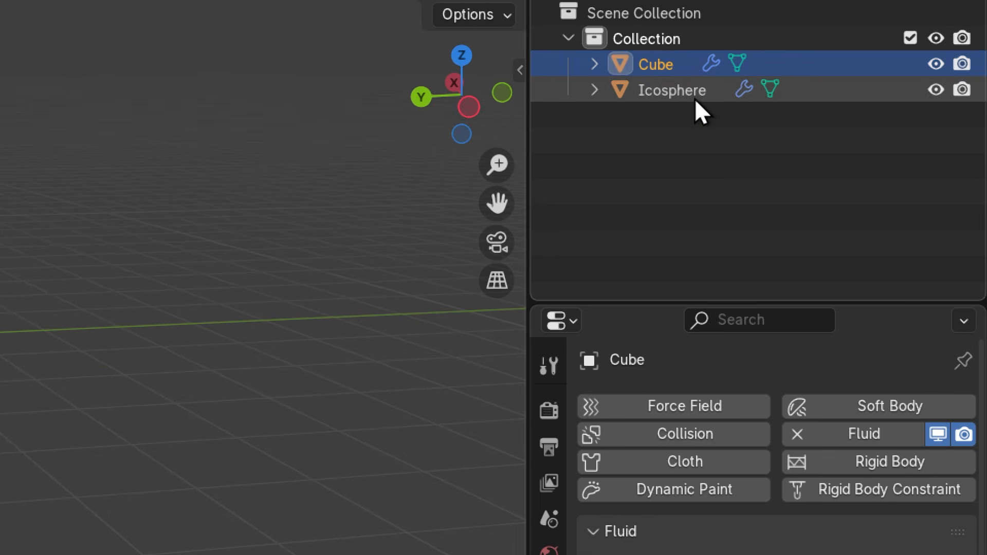
{"action": "left_click", "coordinate": [695, 99]}
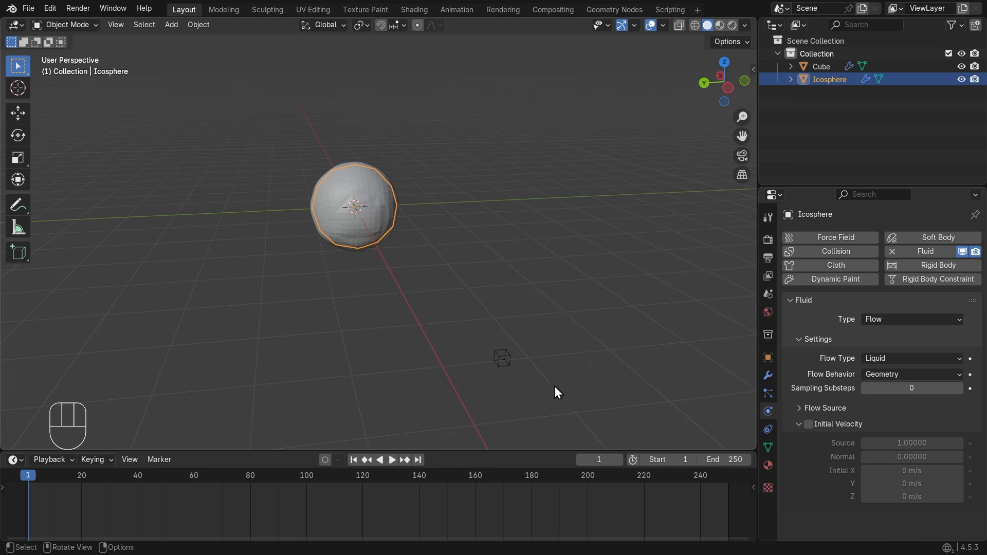
{"action": "left_click_drag", "start_coordinate": [477, 331], "coordinate": [510, 361]}
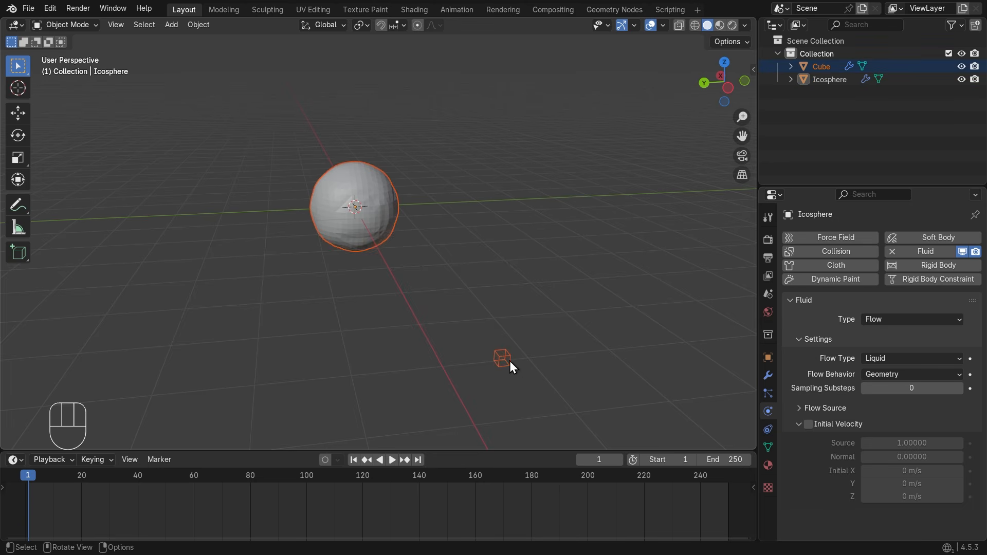
{"action": "left_click", "coordinate": [540, 320]}
{"action": "left_click", "coordinate": [396, 207]}
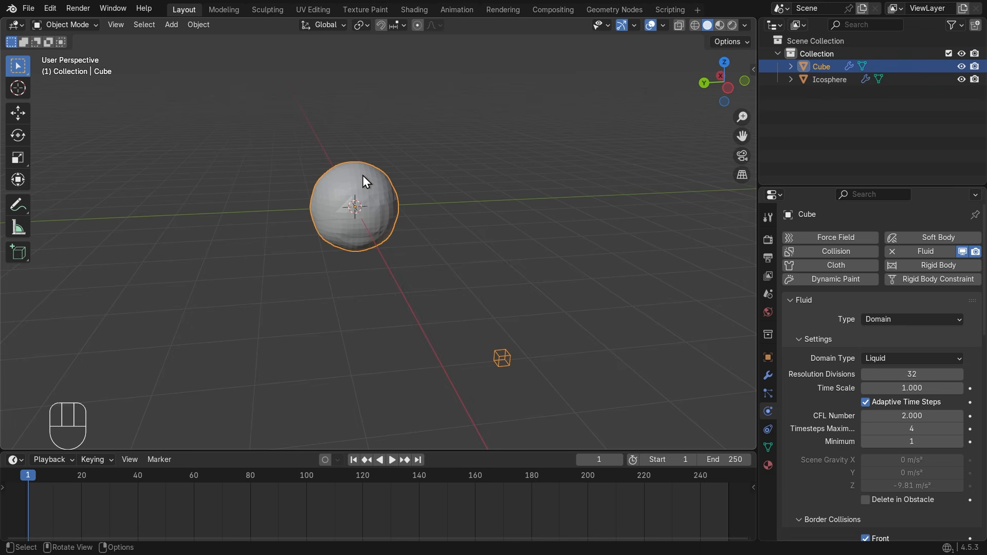
Step: Select the ico sphere and set its flow behavior to Inflow
{"action": "left_click", "coordinate": [832, 81]}
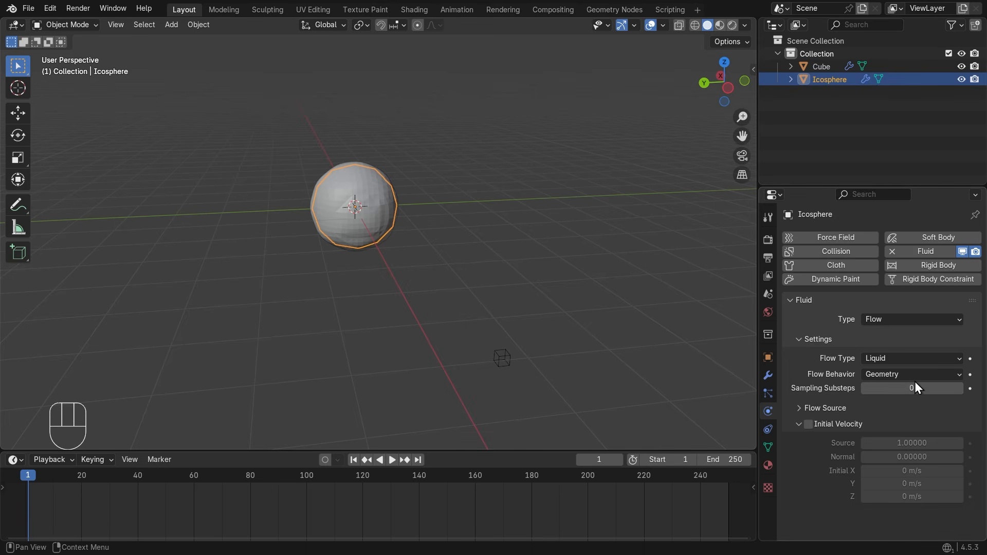
{"action": "key", "text": "super"}
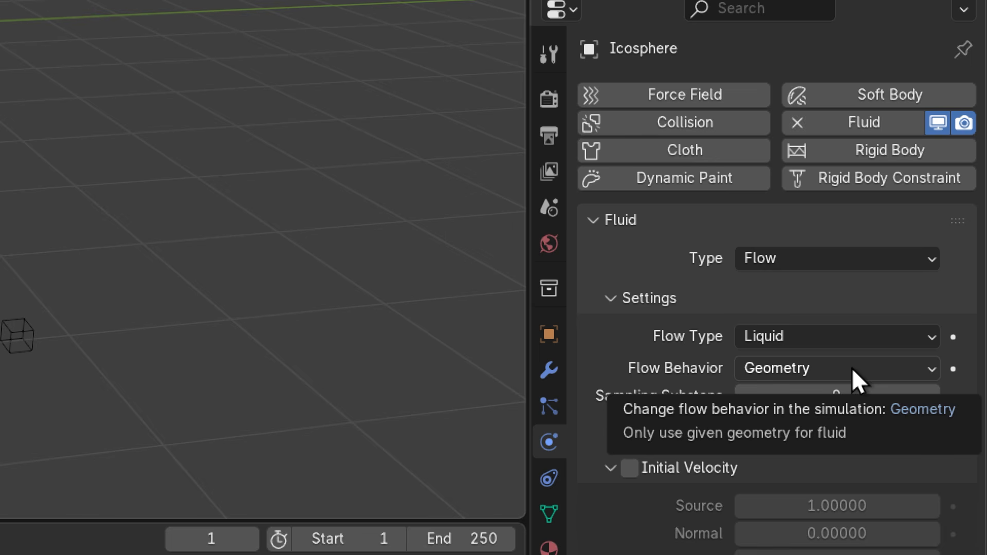
{"action": "key", "text": "super"}
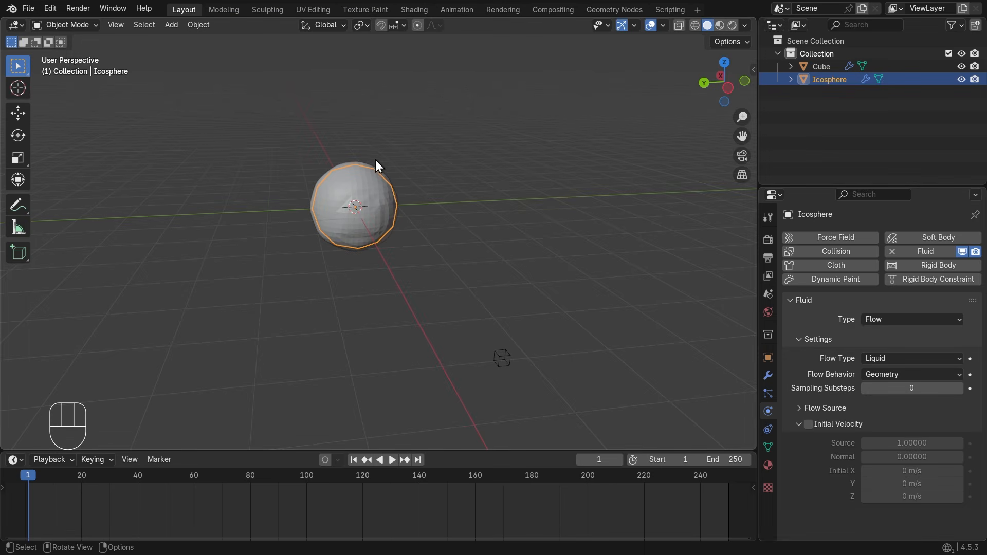
{"action": "scroll", "coordinate": [334, 163], "scroll_direction": "up", "scroll_amount": 2}
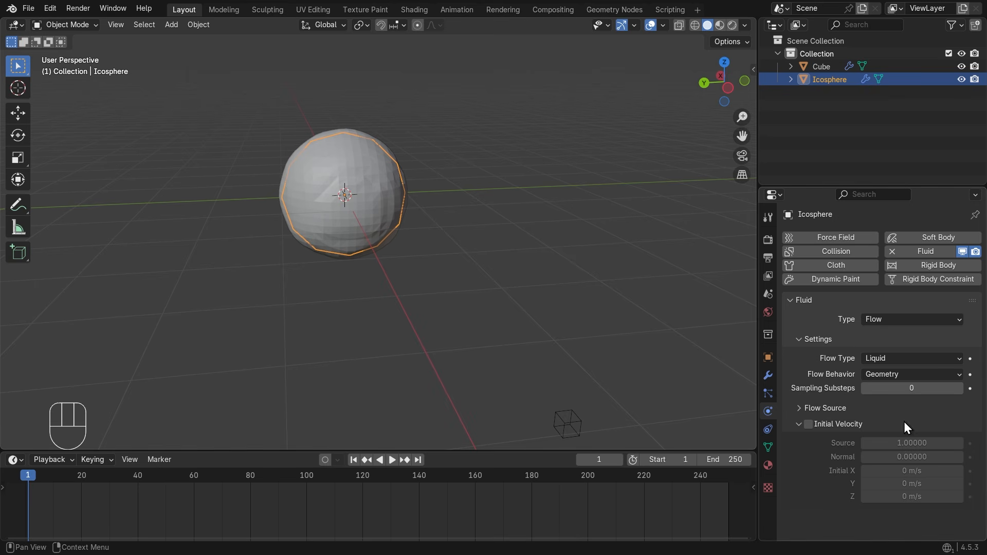
{"action": "key", "text": "super"}
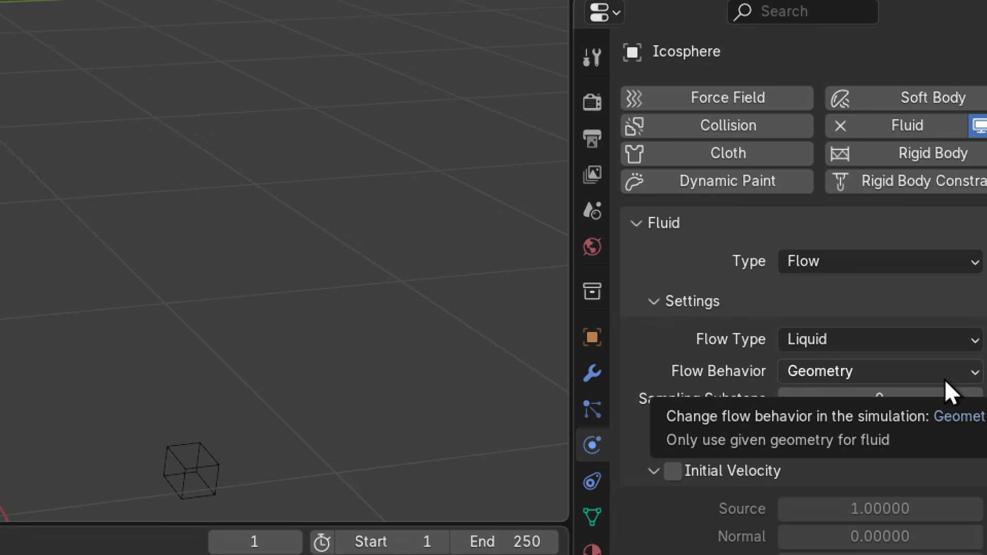
{"action": "left_click", "coordinate": [945, 378]}
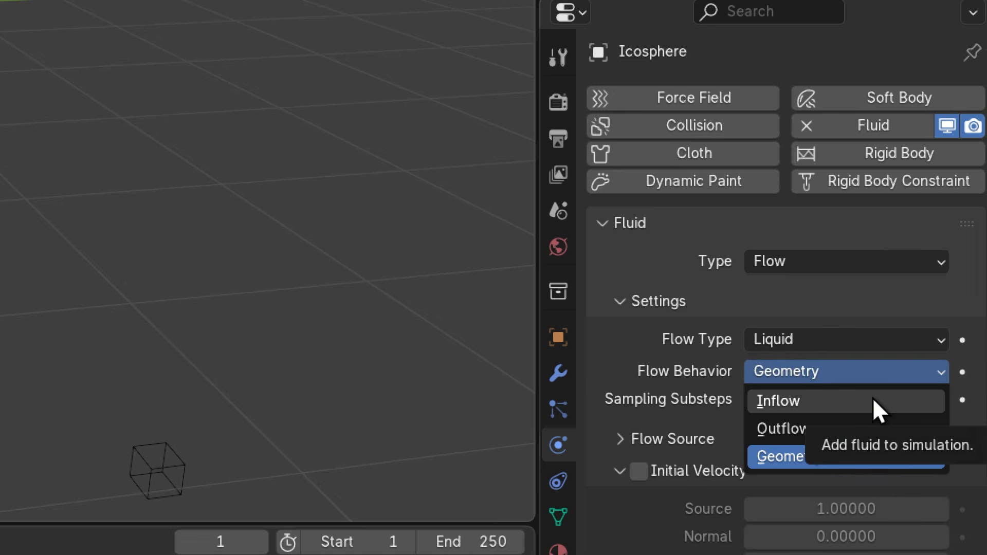
{"action": "left_click", "coordinate": [873, 399]}
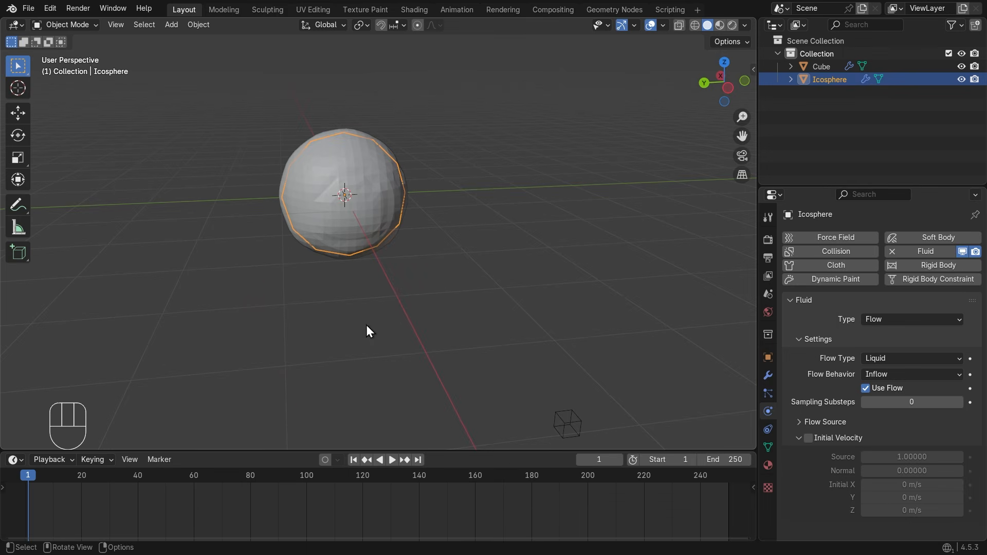
Step: Play the liquid simulation with the ico sphere as inflow and view it from another side
{"action": "left_click", "coordinate": [394, 459]}
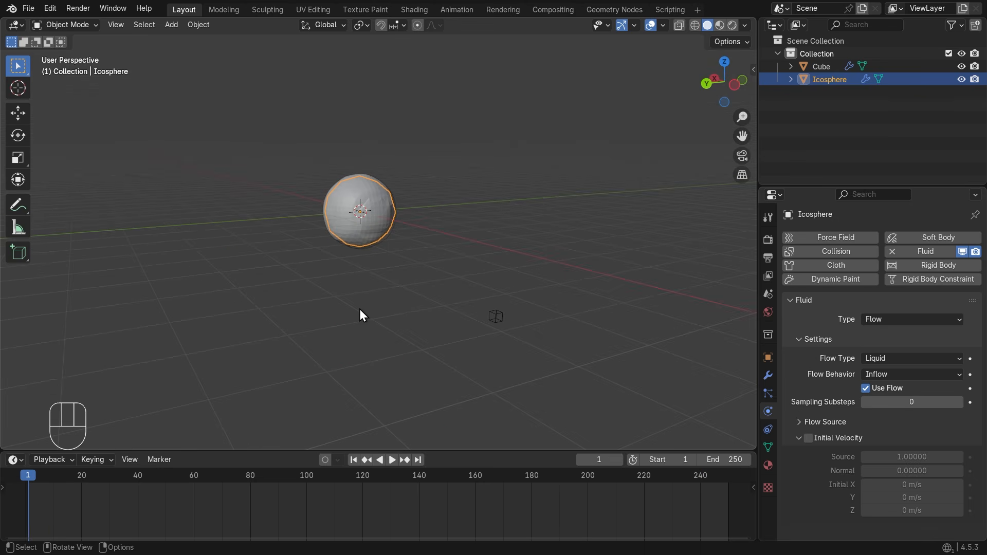
{"action": "middle_click_drag", "start_coordinate": [359, 310], "coordinate": [457, 240]}
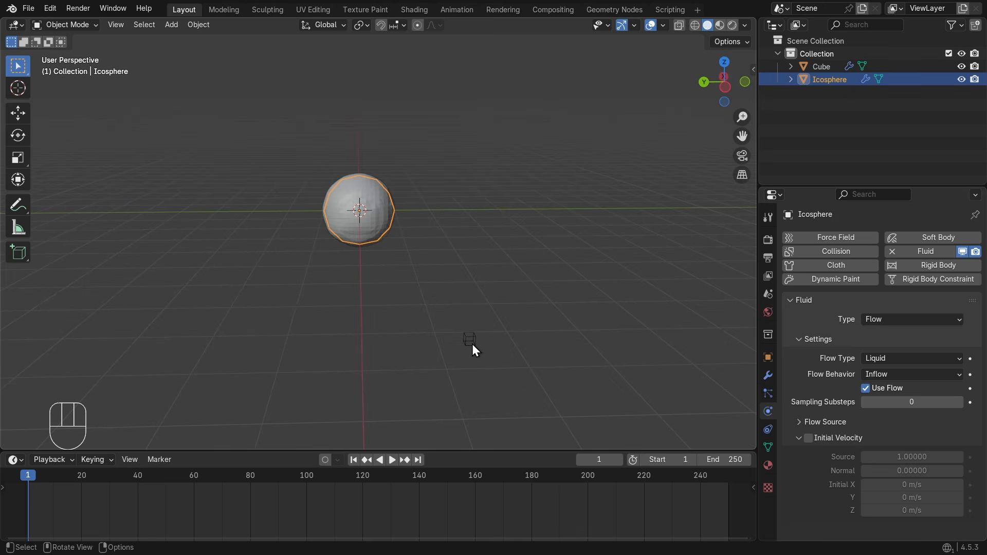
Step: Scale the liquid domain's mesh up about 2.36 times in Edit Mode, return to Object Mode and deselect it
{"action": "left_click", "coordinate": [471, 341]}
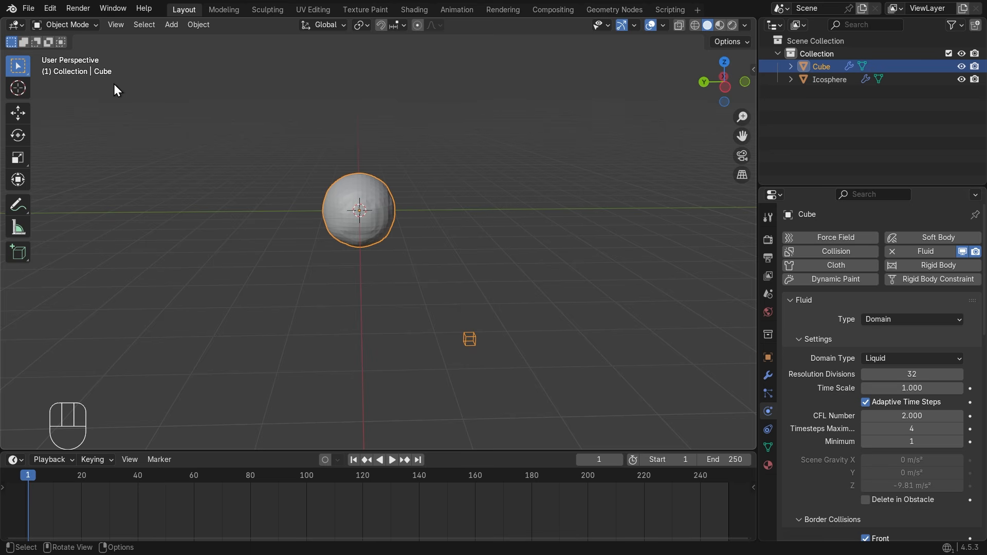
{"action": "left_click", "coordinate": [69, 25]}
{"action": "left_click", "coordinate": [65, 56]}
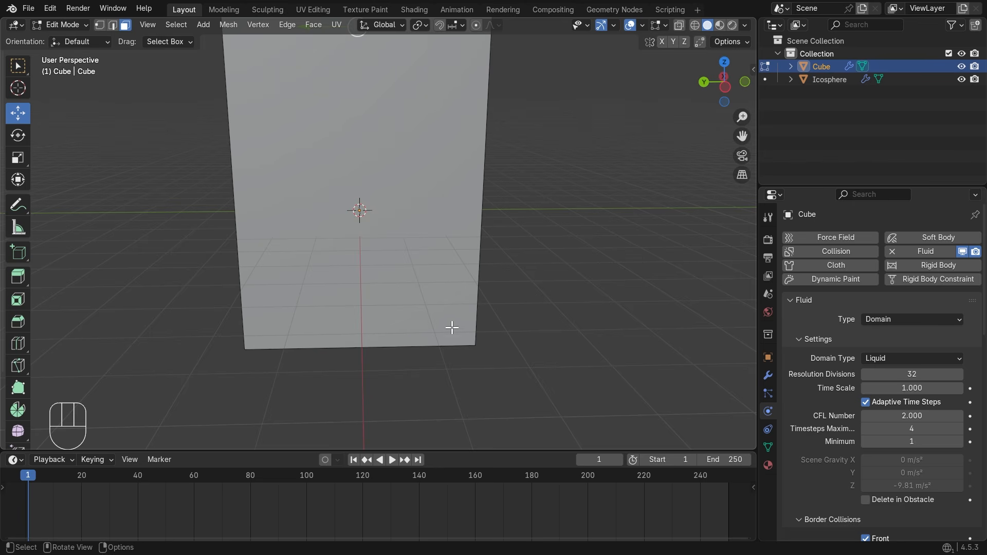
{"action": "key", "text": "s"}
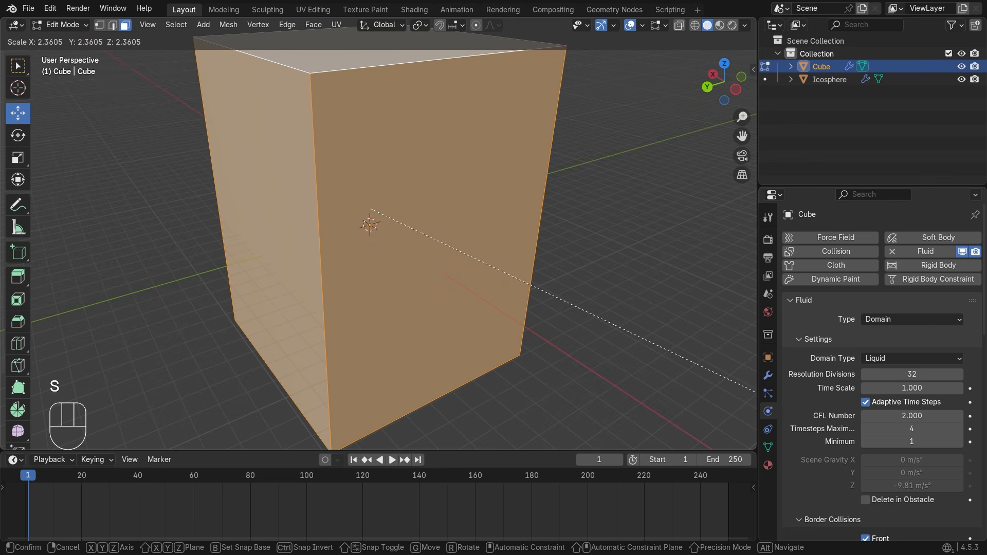
{"action": "left_click", "coordinate": [11, 404]}
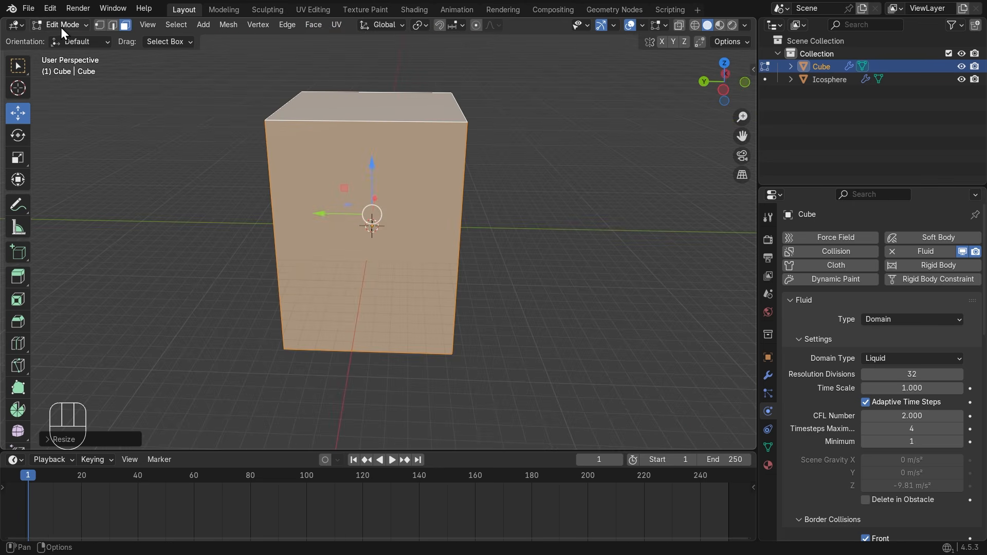
{"action": "left_click", "coordinate": [61, 27]}
{"action": "left_click", "coordinate": [62, 37]}
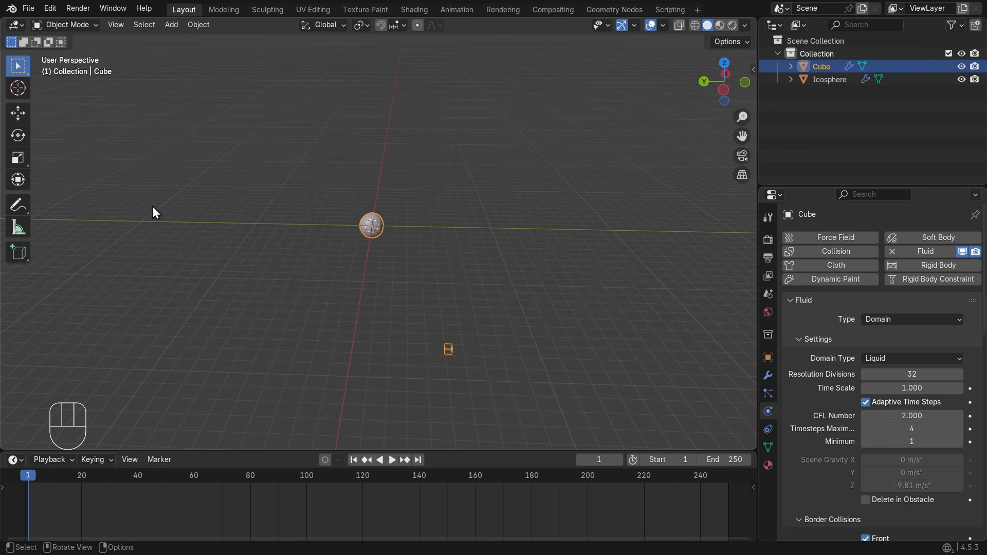
{"action": "left_click", "coordinate": [186, 282]}
Step: Select the ico sphere and move it straight up along Z towards the upper part of the enlarged domain
{"action": "middle_click_drag", "start_coordinate": [186, 282], "coordinate": [417, 276]}
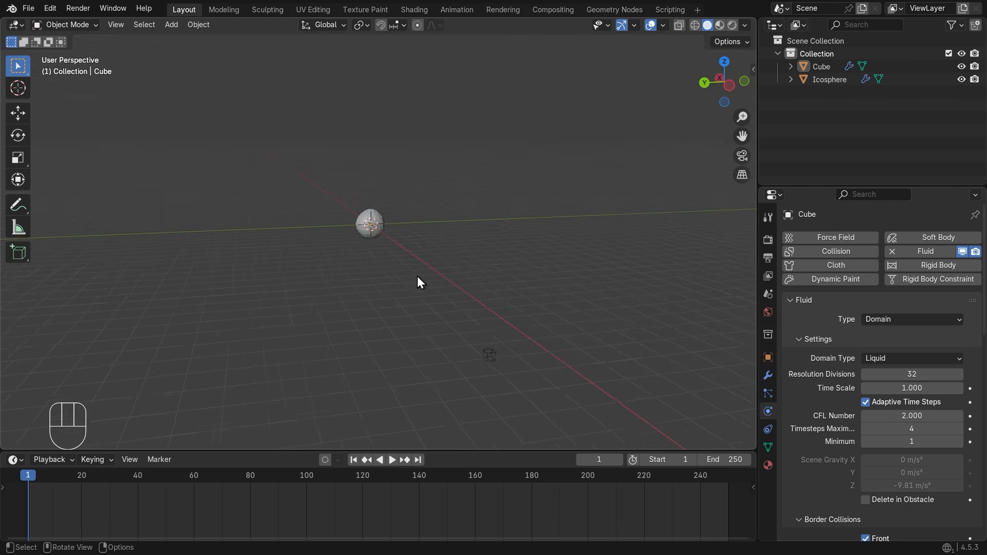
{"action": "scroll", "coordinate": [417, 276], "scroll_direction": "up", "scroll_amount": 2}
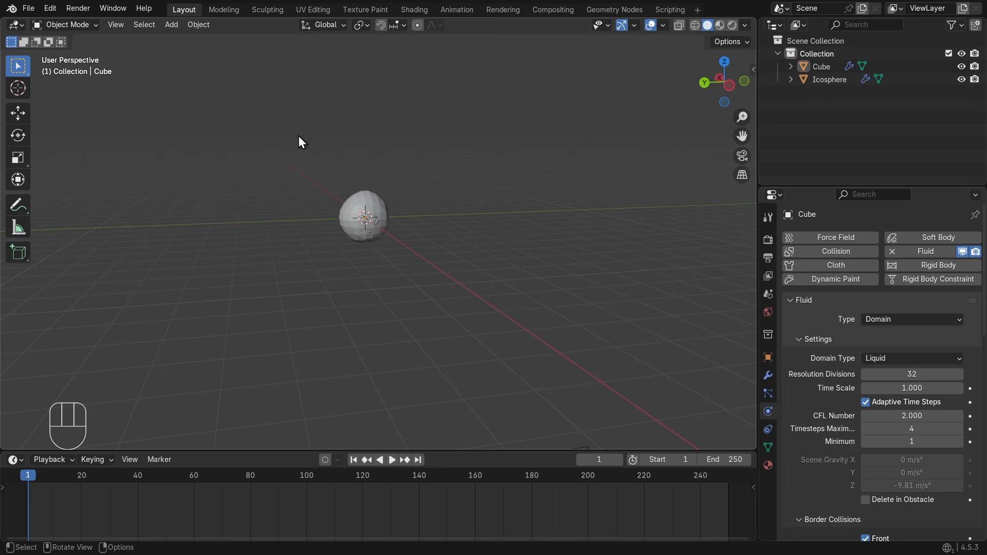
{"action": "middle_click_drag", "start_coordinate": [436, 286], "coordinate": [498, 299]}
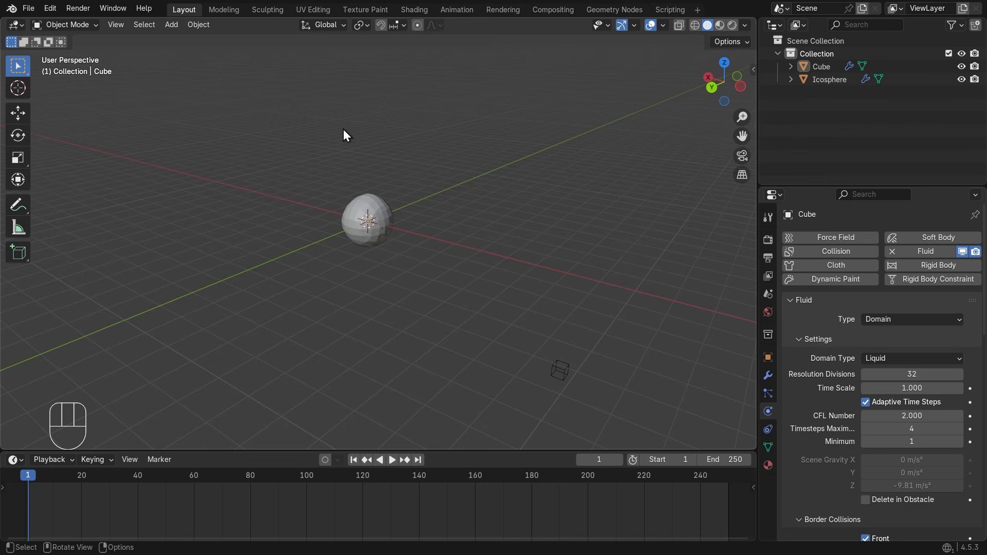
{"action": "left_click", "coordinate": [15, 111]}
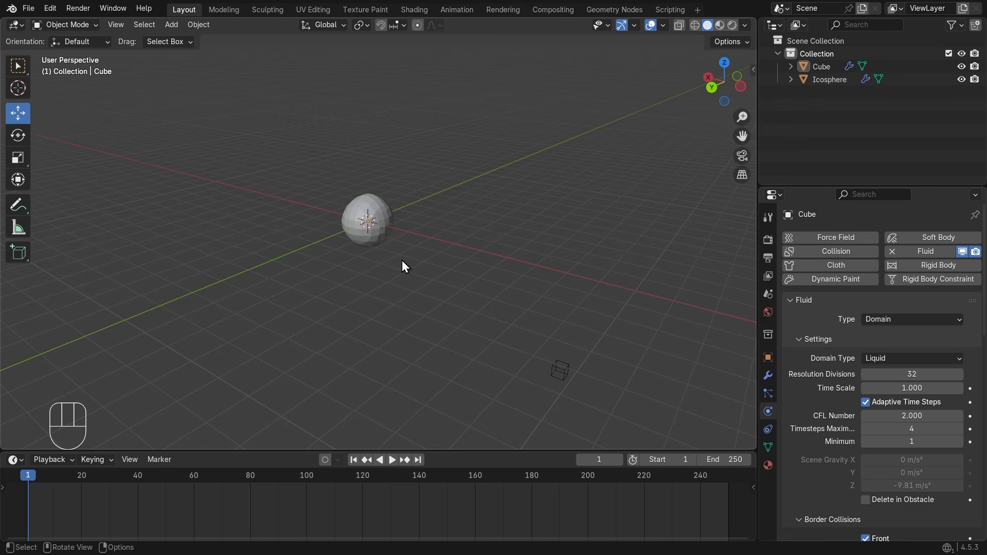
{"action": "middle_click_drag", "start_coordinate": [402, 260], "coordinate": [351, 253]}
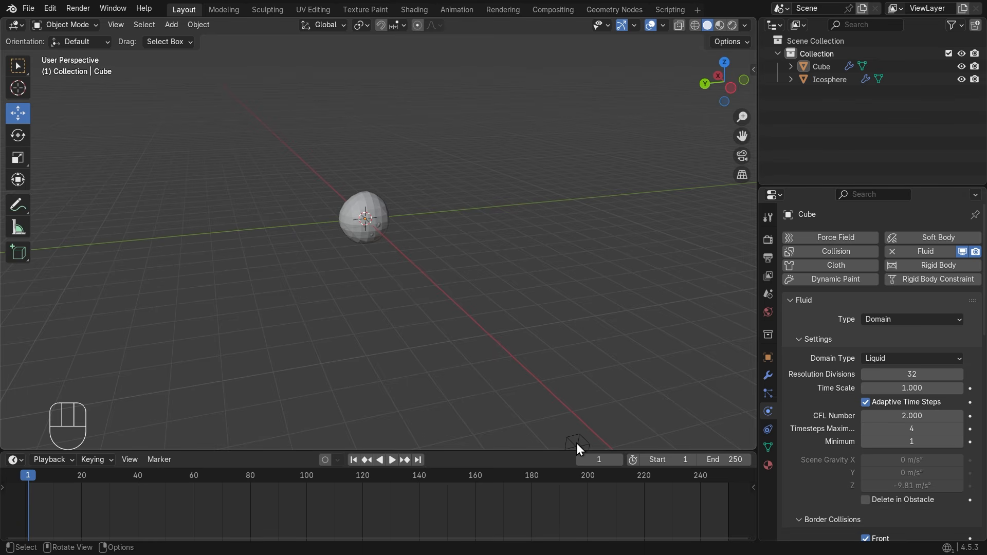
{"action": "left_click", "coordinate": [825, 78]}
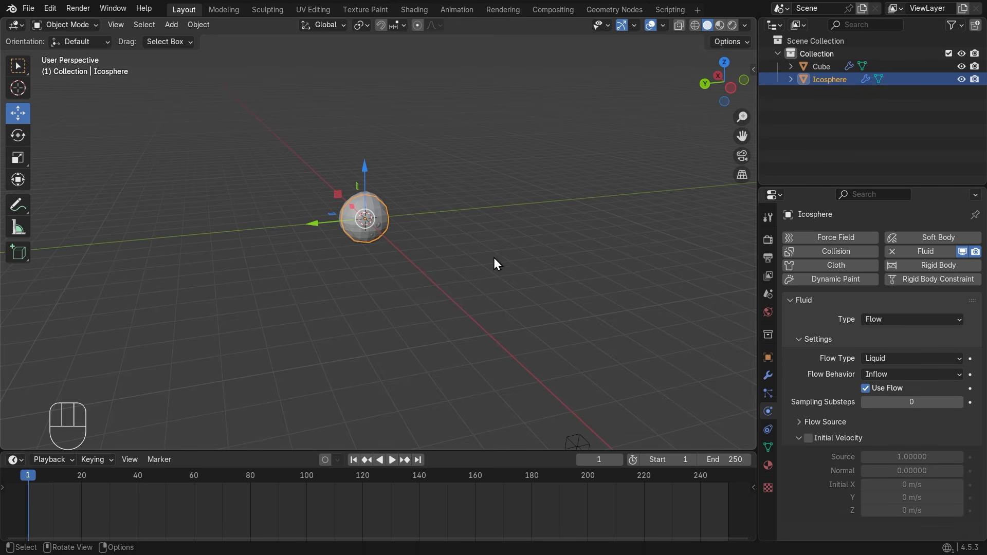
{"action": "scroll", "coordinate": [485, 283], "scroll_direction": "down", "scroll_amount": 4}
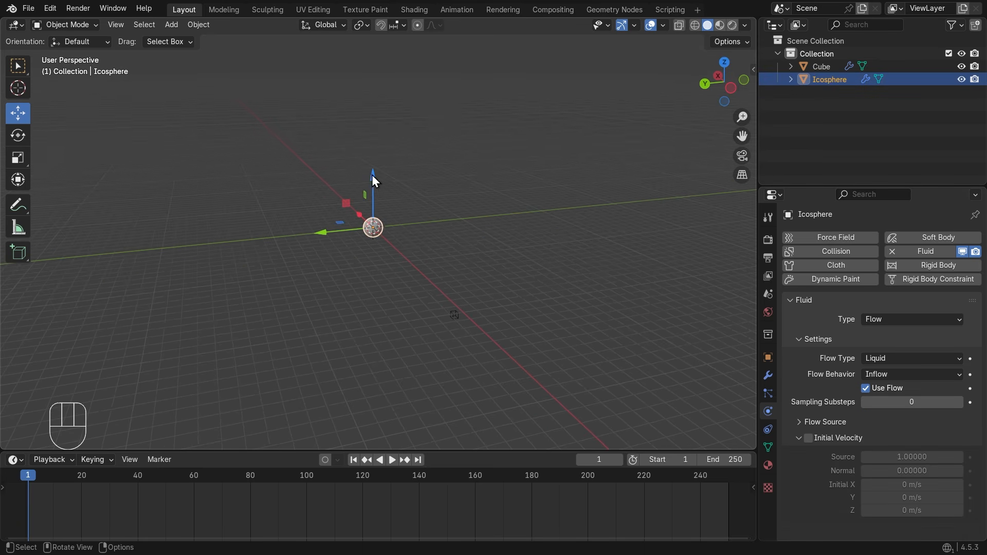
{"action": "left_click_drag", "start_coordinate": [374, 180], "coordinate": [412, 96]}
{"action": "mouse_move", "coordinate": [473, 240]}
{"action": "middle_mouse_down"}
{"action": "mouse_move", "coordinate": [341, 245]}
{"action": "mouse_move", "coordinate": [470, 229]}
{"action": "middle_mouse_up"}
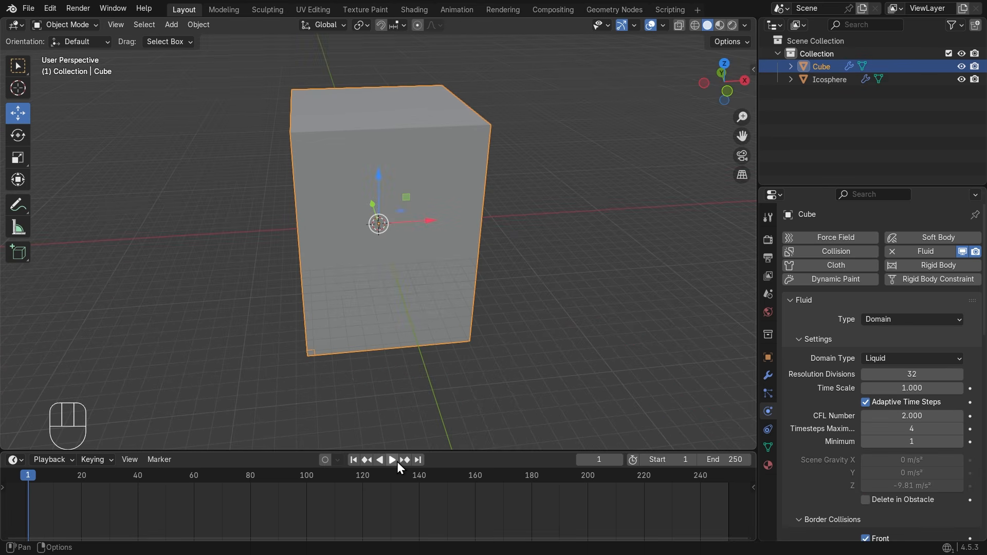
Step: Play the simulation twice with the enlarged domain, stopping and rewinding to the first frame each time, and inspect the domain from several sides
{"action": "left_click", "coordinate": [396, 461]}
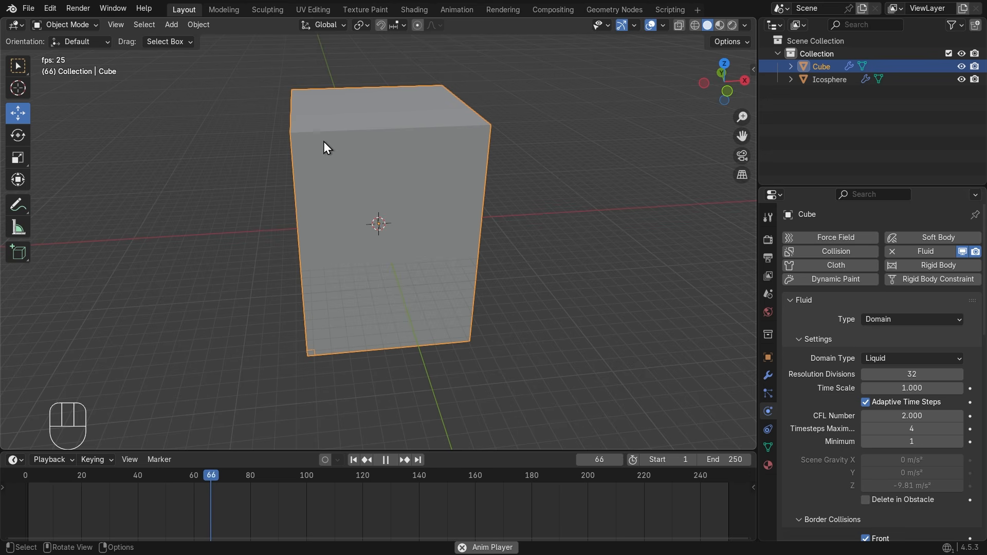
{"action": "key", "text": "space"}
{"action": "left_click", "coordinate": [352, 460]}
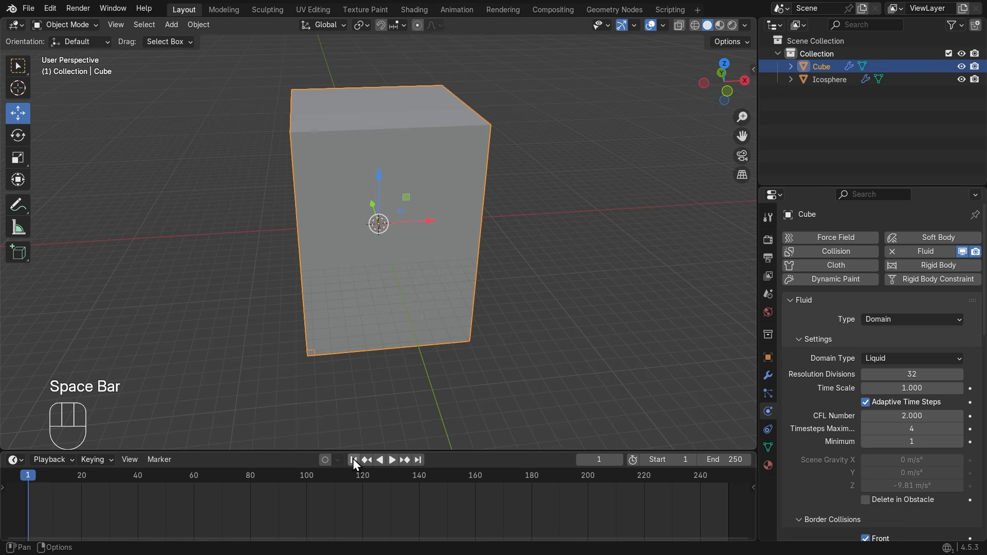
{"action": "middle_click_drag", "start_coordinate": [351, 277], "coordinate": [411, 244]}
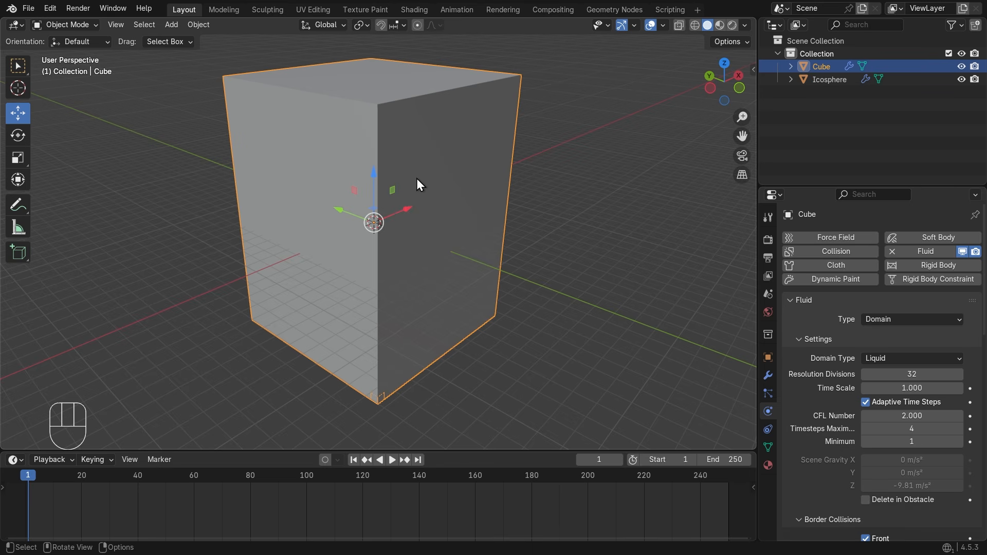
{"action": "middle_click_drag", "start_coordinate": [417, 178], "coordinate": [410, 153]}
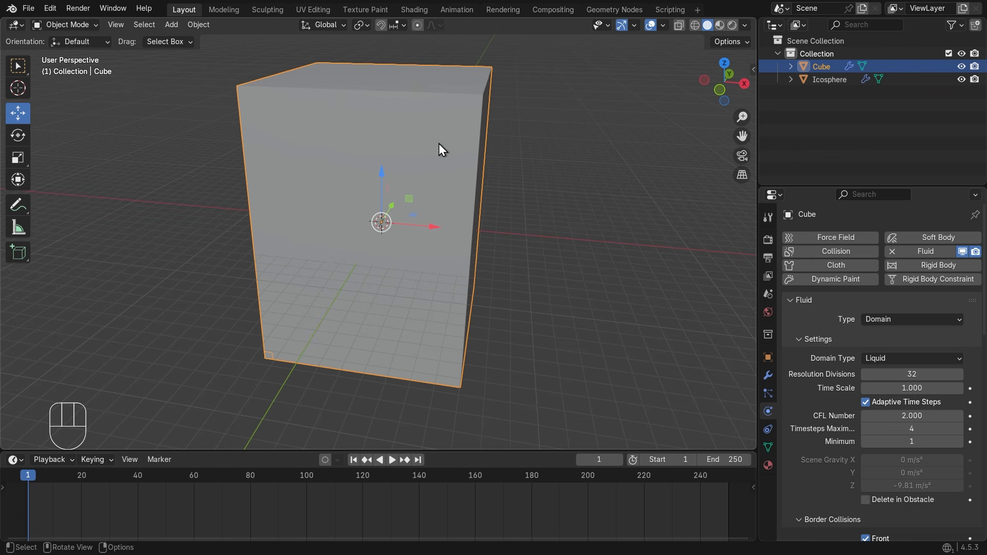
{"action": "left_click", "coordinate": [387, 462]}
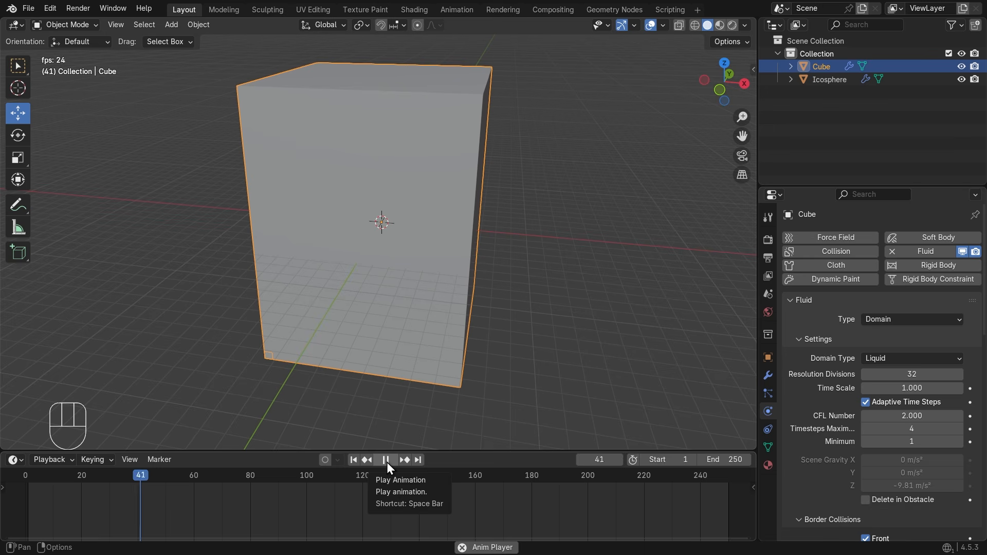
{"action": "left_click", "coordinate": [386, 462]}
{"action": "left_click", "coordinate": [353, 461]}
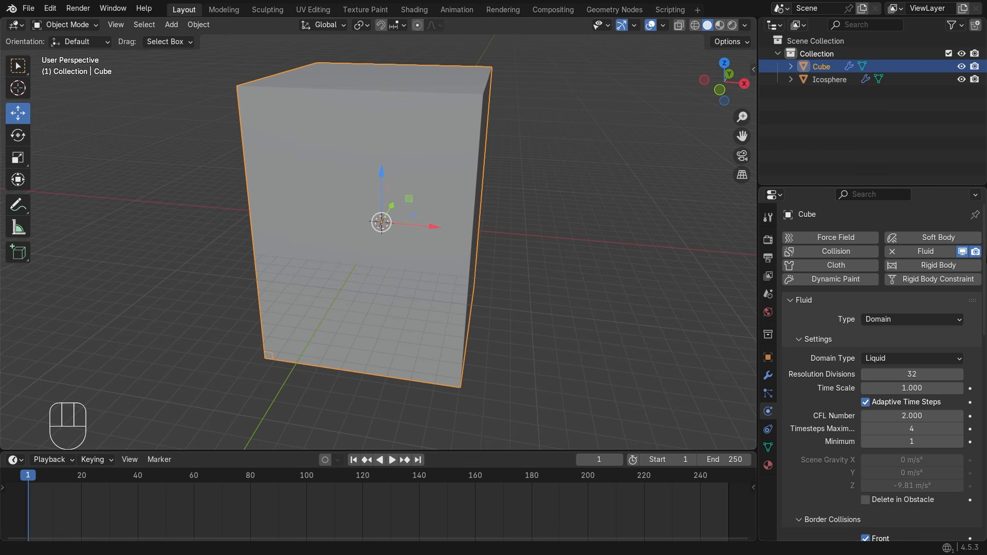
{"action": "scroll", "coordinate": [948, 317], "scroll_direction": "down", "scroll_amount": 3}
{"action": "scroll", "coordinate": [948, 317], "scroll_direction": "up", "scroll_amount": 3}
Step: Set the liquid domain's cache type to All and bake the whole simulation
{"action": "left_click", "coordinate": [540, 244]}
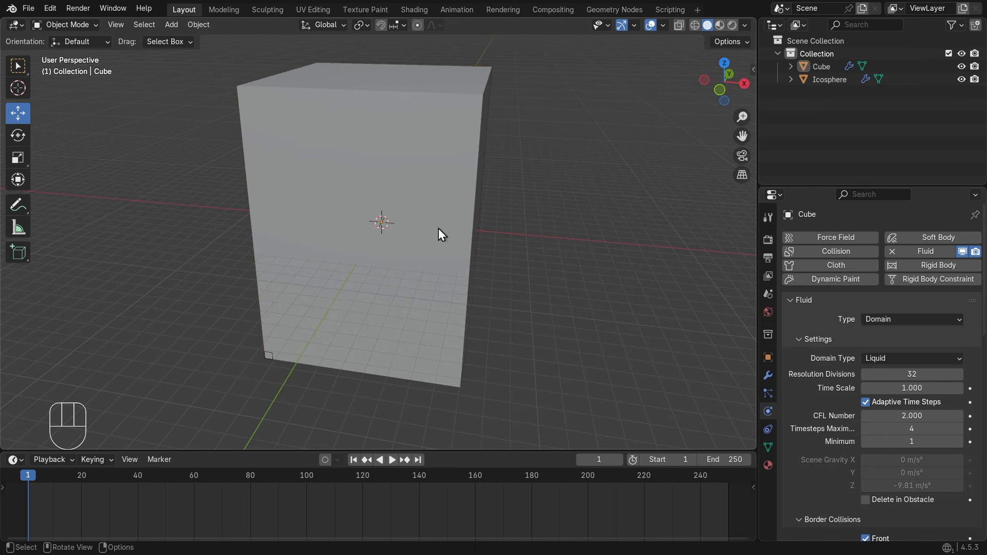
{"action": "left_click", "coordinate": [322, 224]}
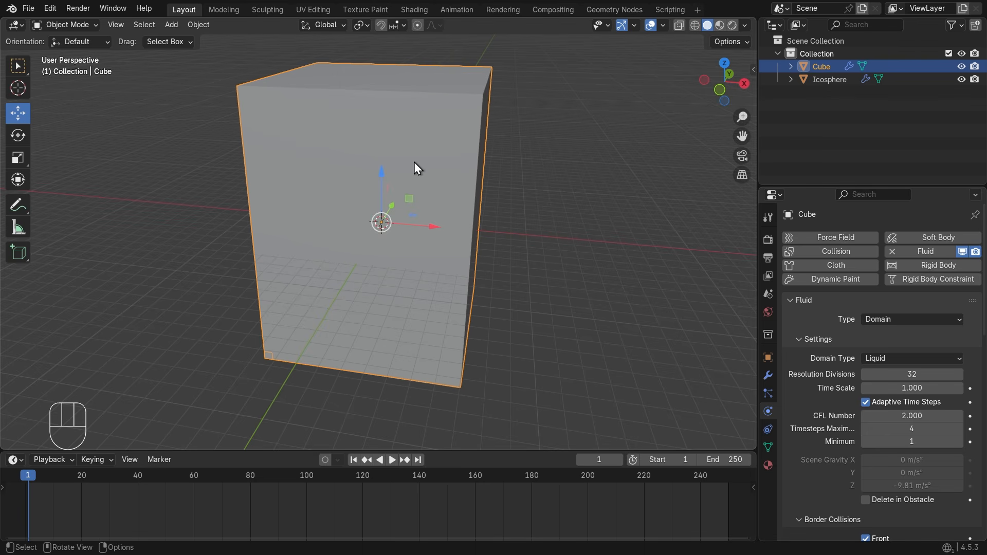
{"action": "scroll", "coordinate": [882, 375], "scroll_direction": "down", "scroll_amount": 15}
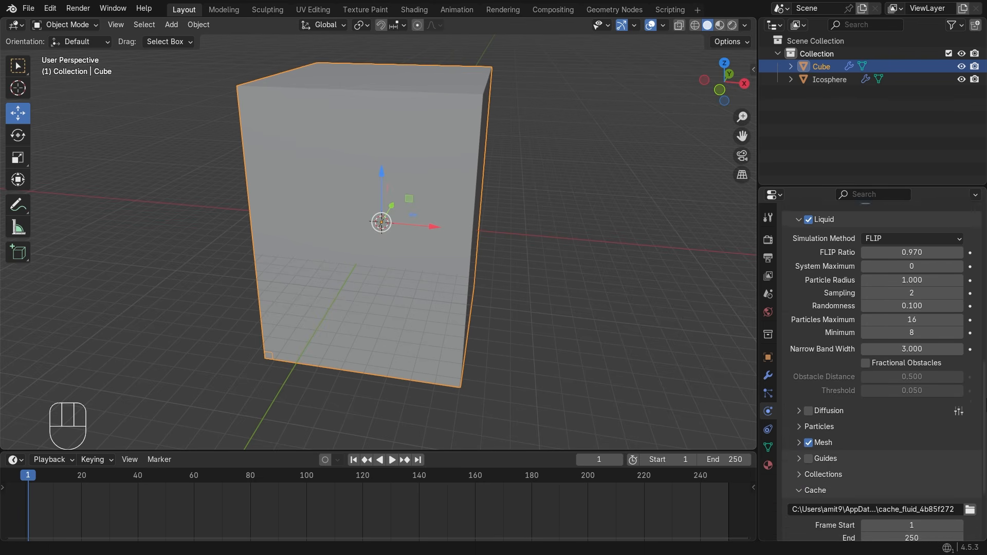
{"action": "scroll", "coordinate": [882, 370], "scroll_direction": "down", "scroll_amount": 4}
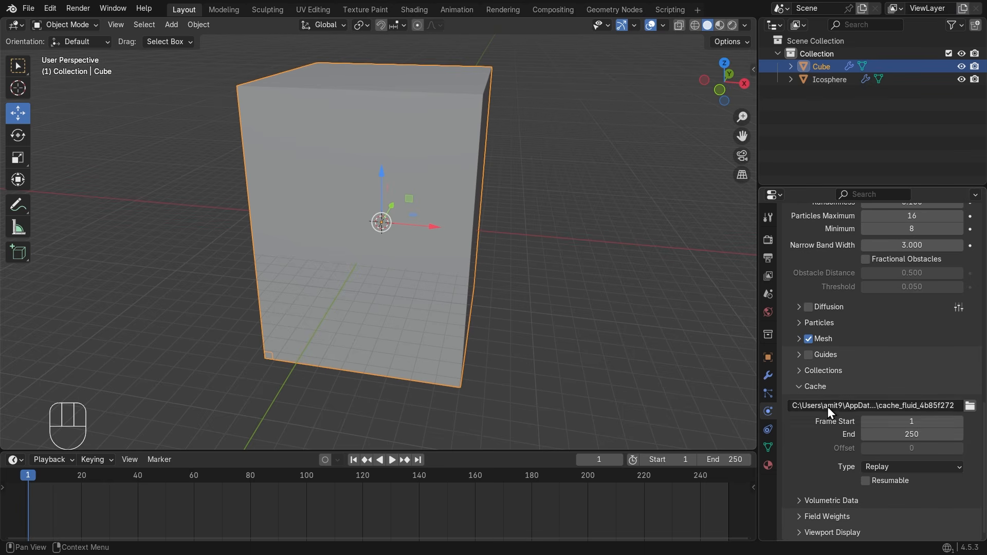
{"action": "left_click", "coordinate": [925, 467]}
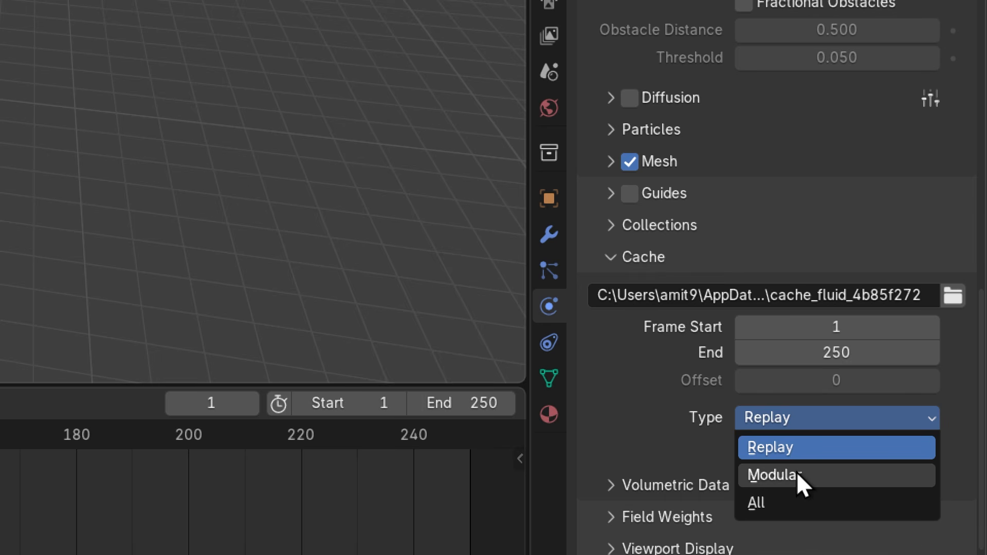
{"action": "left_click", "coordinate": [786, 504]}
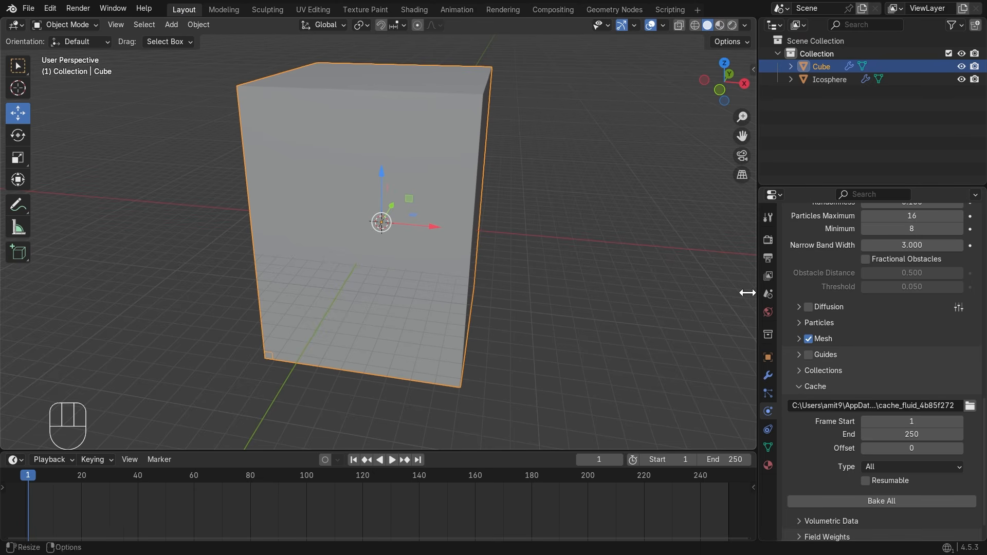
{"action": "middle_click_drag", "start_coordinate": [394, 275], "coordinate": [435, 268]}
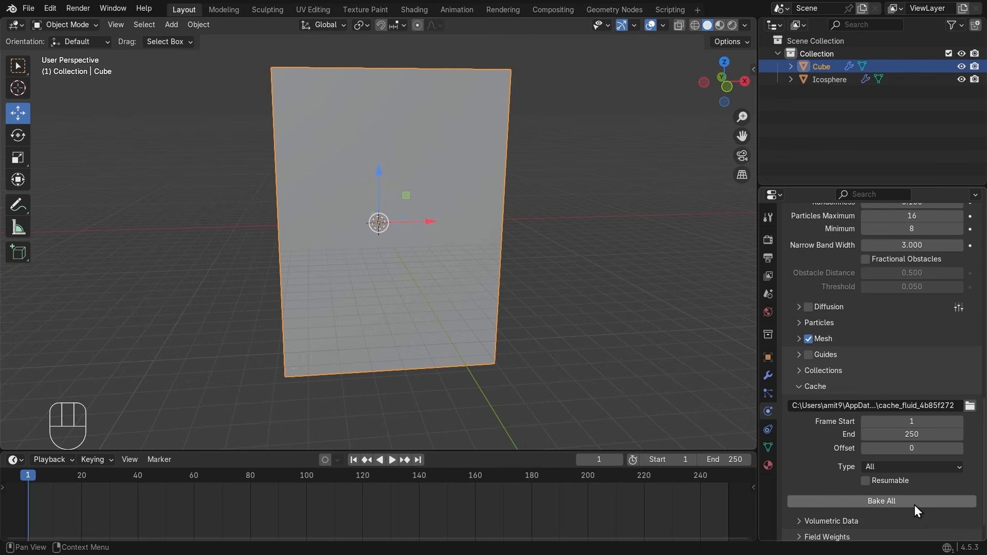
{"action": "left_click", "coordinate": [912, 504]}
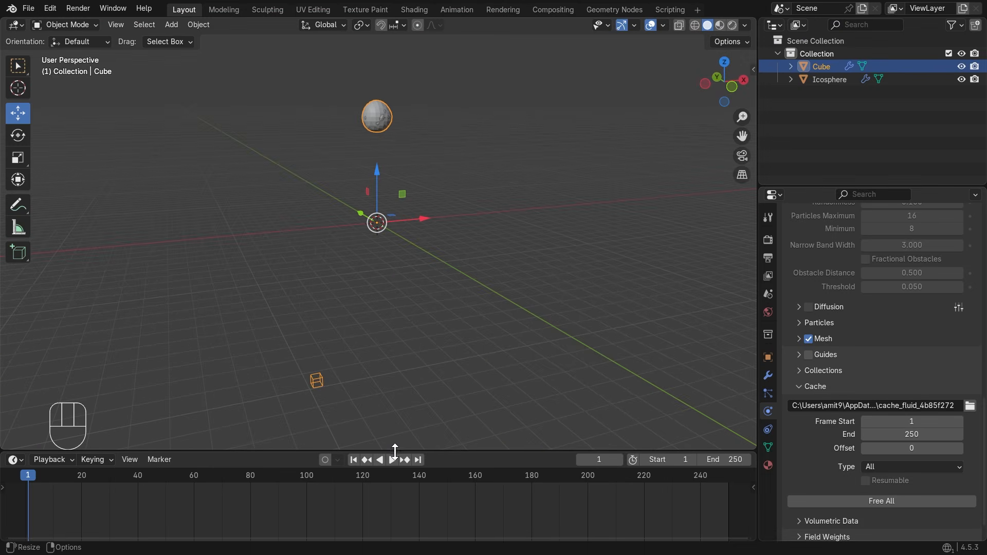
Step: Play the baked liquid simulation, stop it, view the filled domain from another side and rewind to the first frame
{"action": "left_click", "coordinate": [394, 457]}
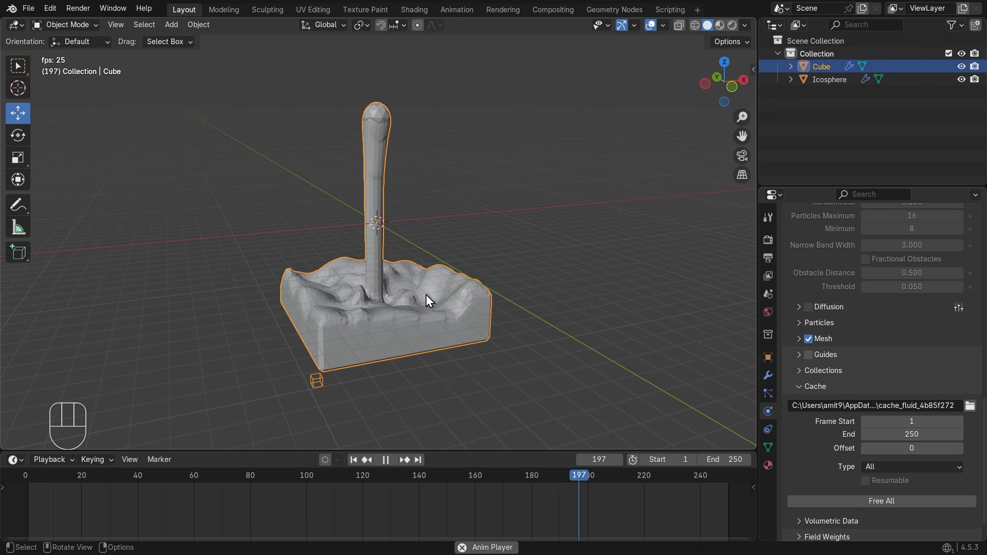
{"action": "key", "text": "space"}
{"action": "middle_click_drag", "start_coordinate": [419, 363], "coordinate": [465, 366]}
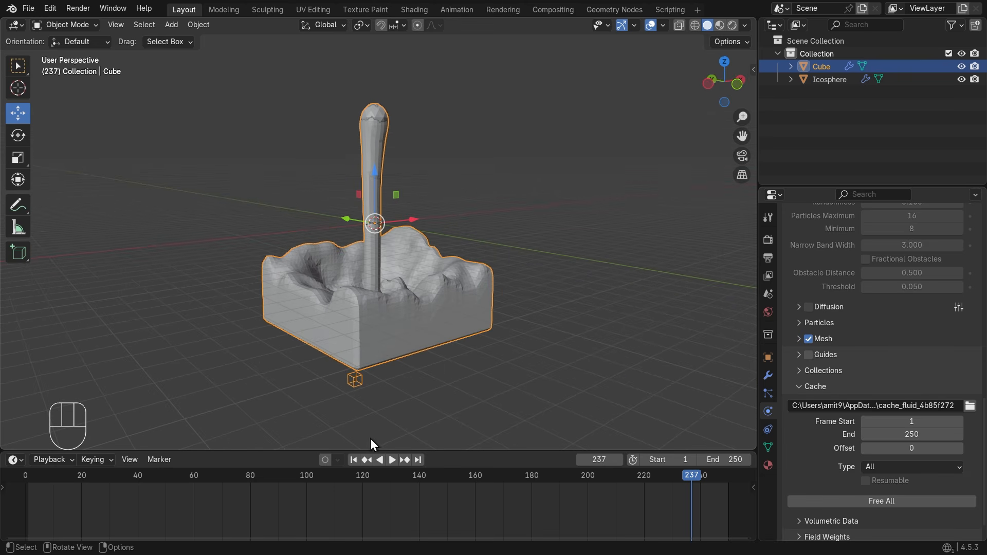
{"action": "left_click", "coordinate": [353, 459]}
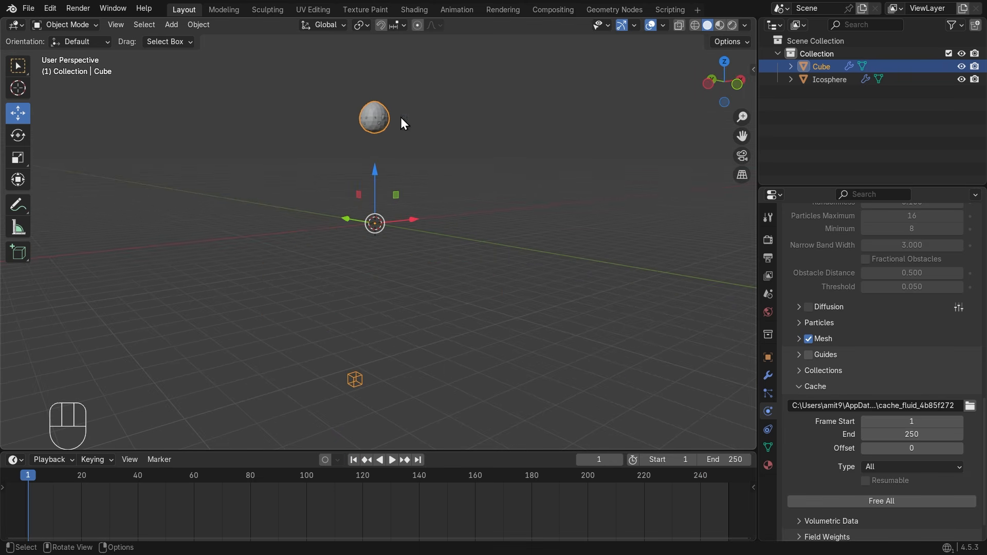
Step: Select the ico sphere and move it down along Z, clear of the baked liquid and just above the origin
{"action": "left_click", "coordinate": [826, 83]}
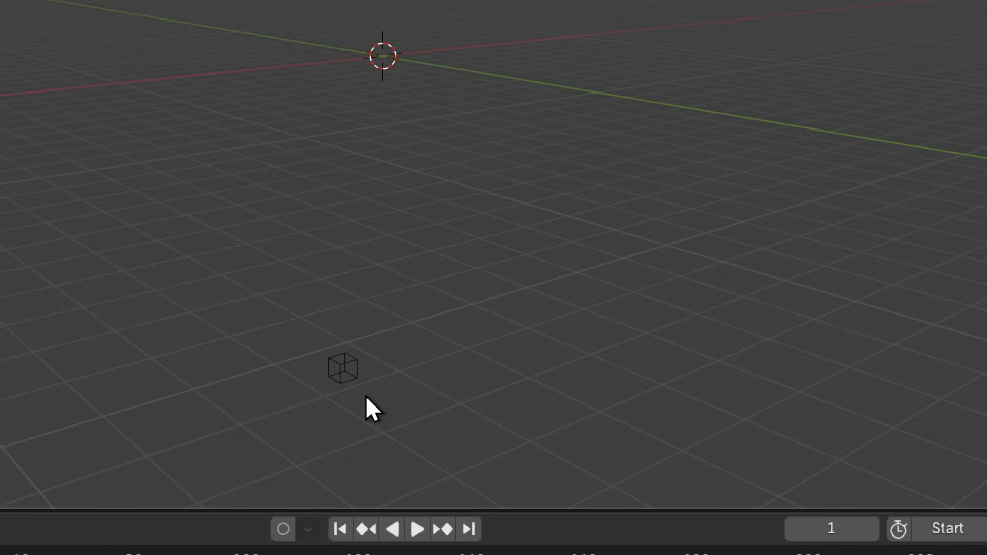
{"action": "key", "text": "super"}
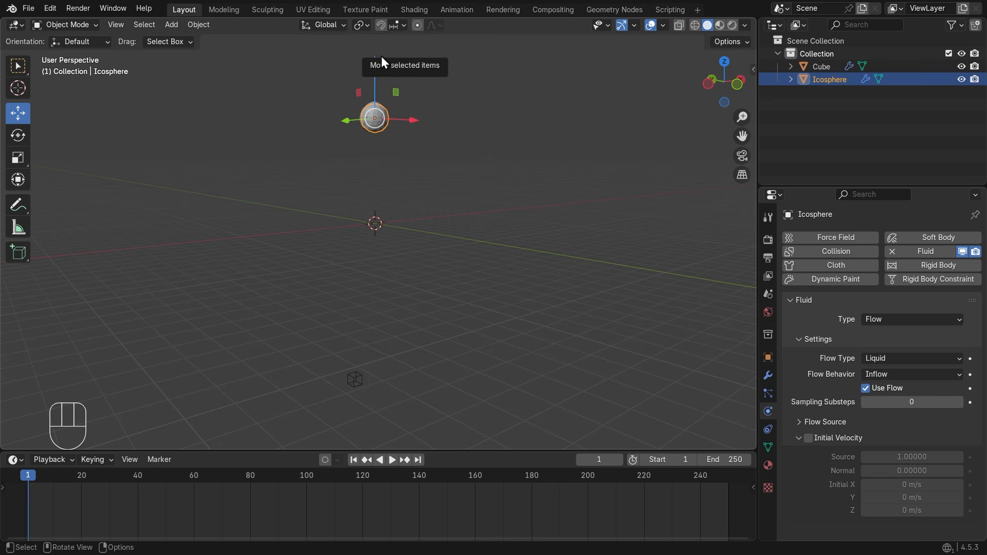
{"action": "left_click_drag", "start_coordinate": [374, 66], "coordinate": [381, 131]}
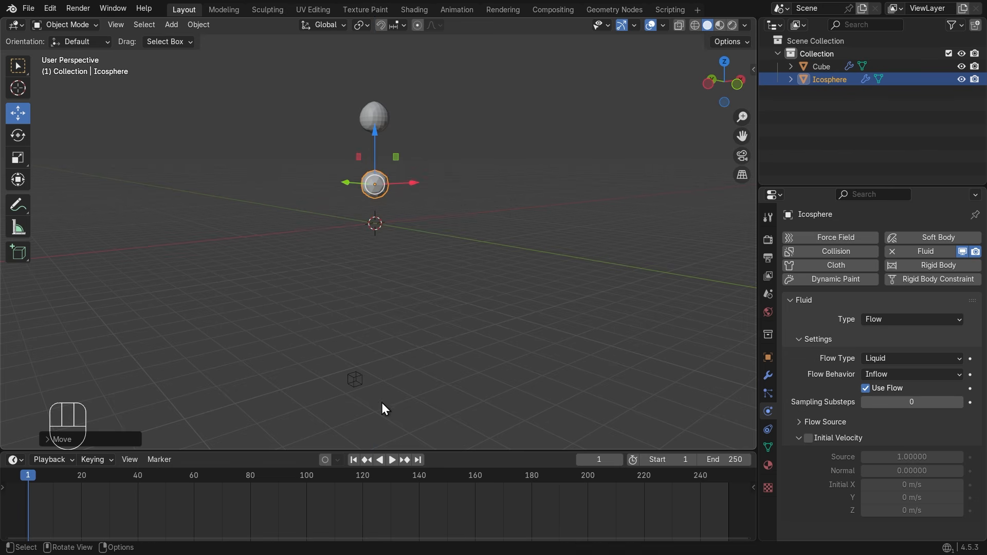
Step: Play the baked liquid repeatedly with the ico sphere in its lowered position, rewinding to the first frame each time
{"action": "left_click", "coordinate": [390, 459]}
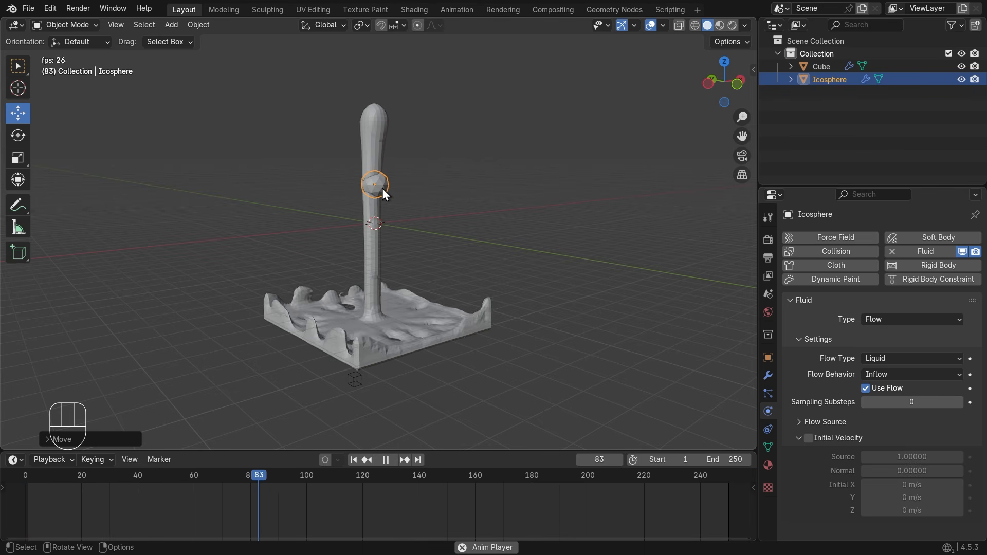
{"action": "left_click", "coordinate": [353, 459]}
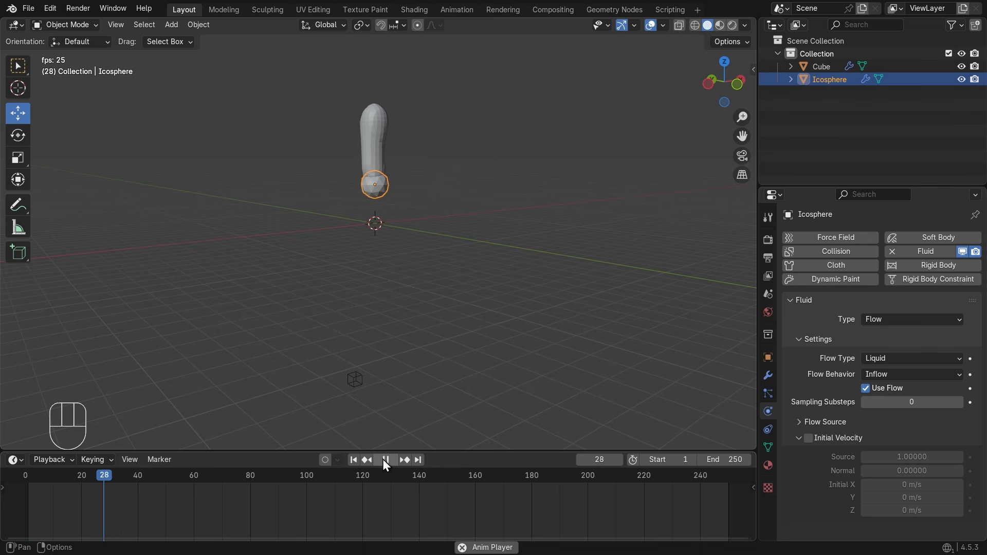
{"action": "left_click", "coordinate": [384, 459]}
{"action": "key", "text": "space"}
{"action": "left_click", "coordinate": [352, 460]}
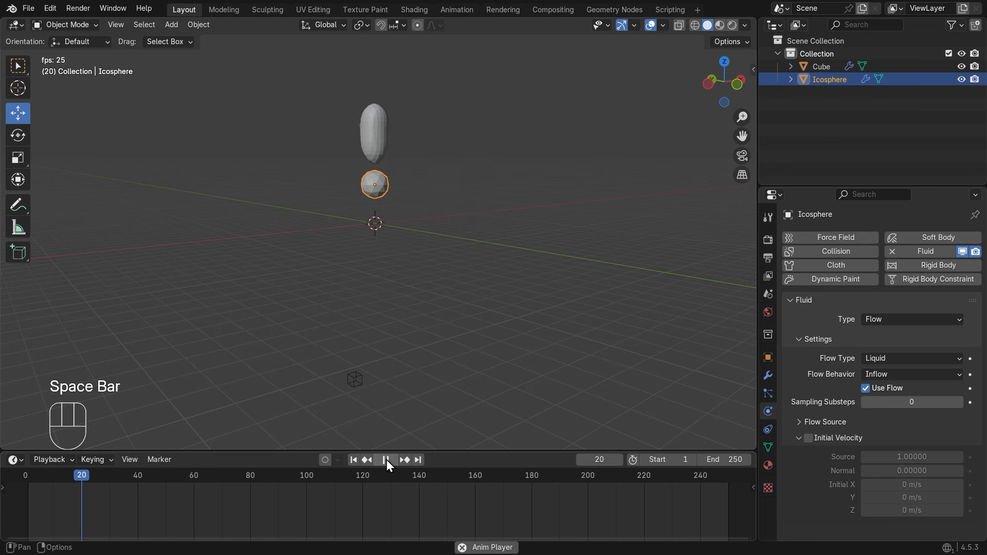
{"action": "left_click", "coordinate": [385, 460]}
{"action": "left_click", "coordinate": [353, 459]}
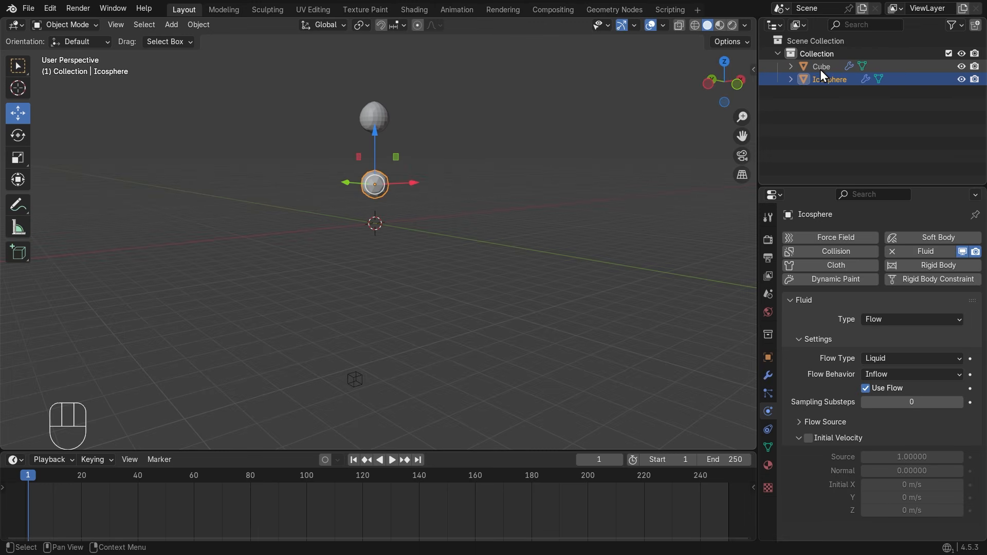
Step: Free the cube domain's existing bake and bake the entire liquid simulation again with the ico sphere's lowered position
{"action": "left_click", "coordinate": [819, 69]}
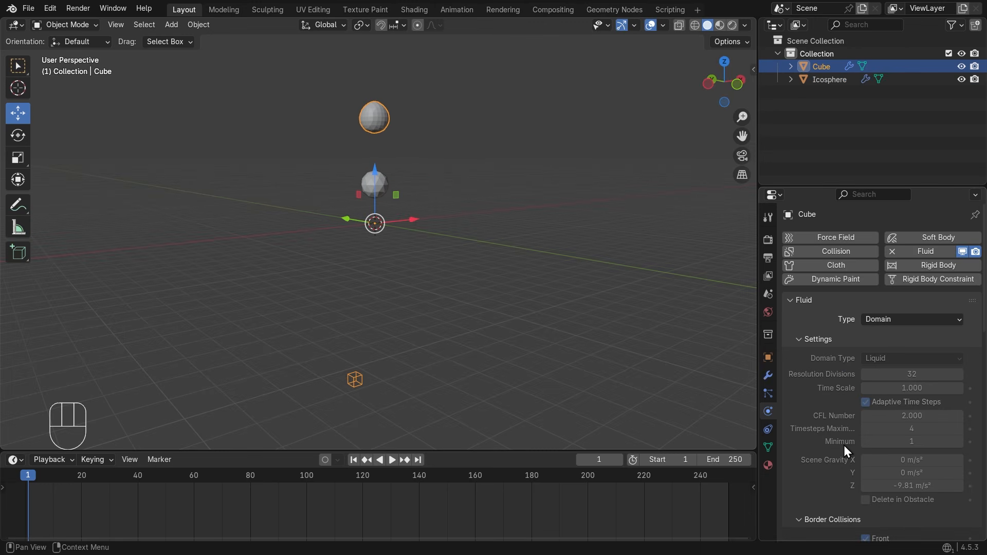
{"action": "scroll", "coordinate": [844, 446], "scroll_direction": "down", "scroll_amount": 15}
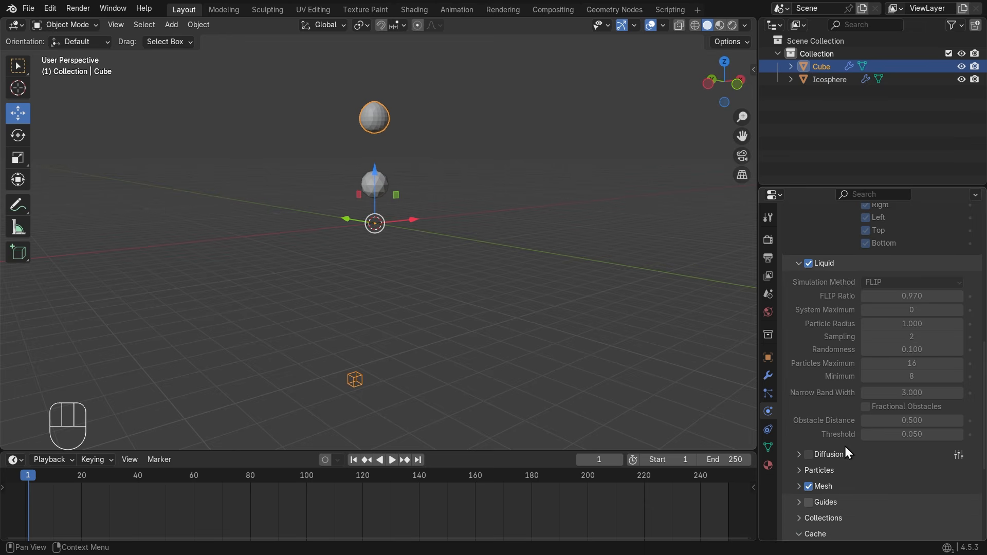
{"action": "scroll", "coordinate": [844, 446], "scroll_direction": "down", "scroll_amount": 8}
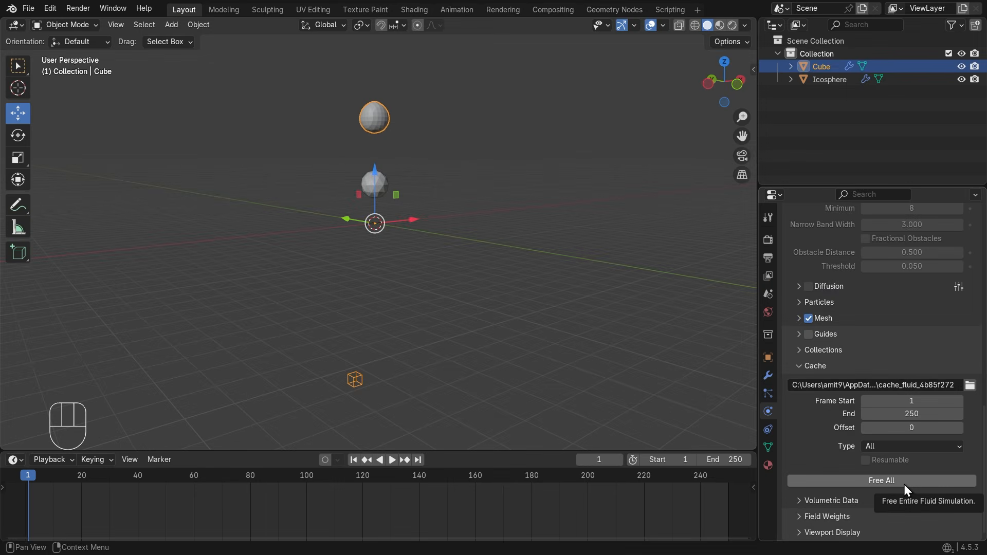
{"action": "left_click", "coordinate": [904, 484]}
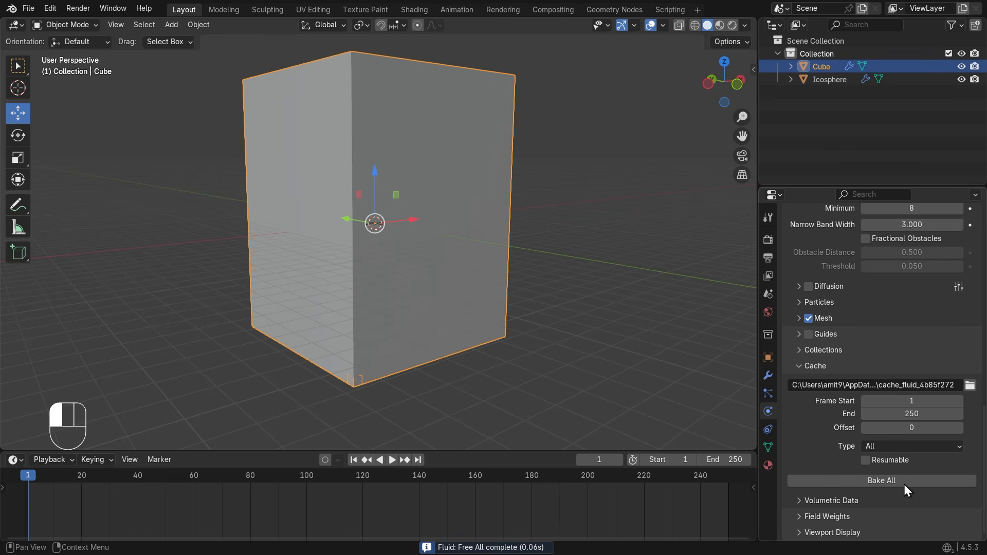
{"action": "left_click", "coordinate": [887, 484]}
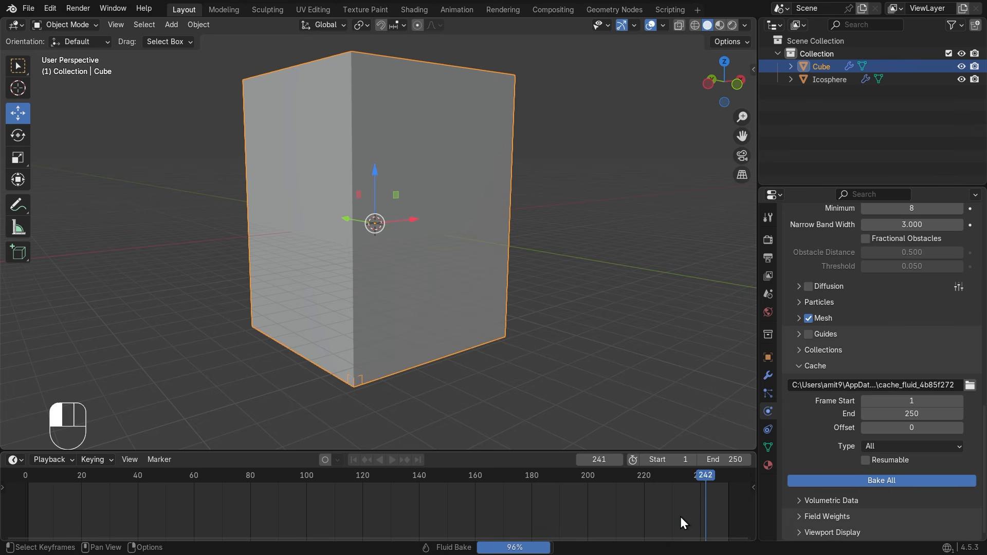
Step: Play the rebaked liquid simulation, return to the first frame and view the inflow from another side
{"action": "middle_click_drag", "start_coordinate": [372, 344], "coordinate": [432, 343]}
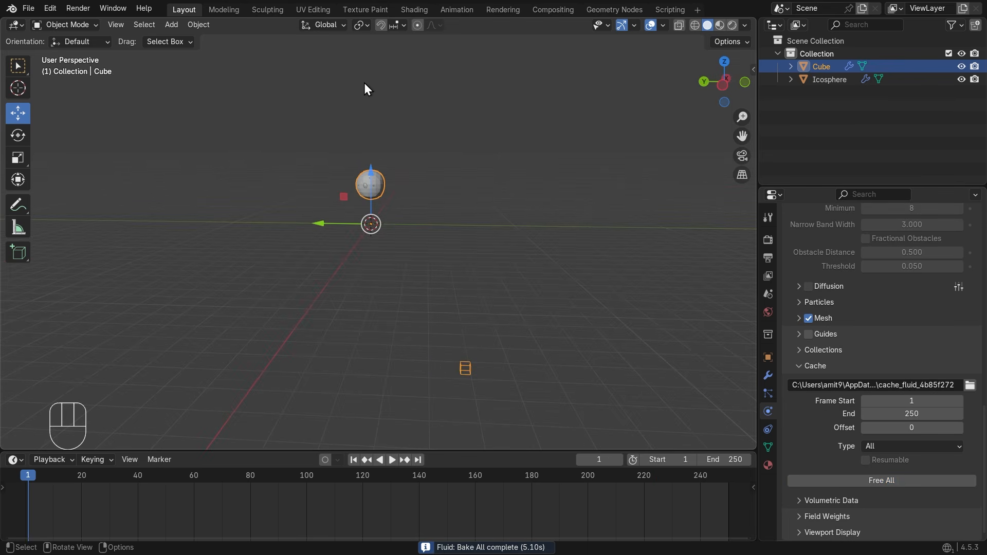
{"action": "middle_click_drag", "start_coordinate": [364, 84], "coordinate": [384, 178]}
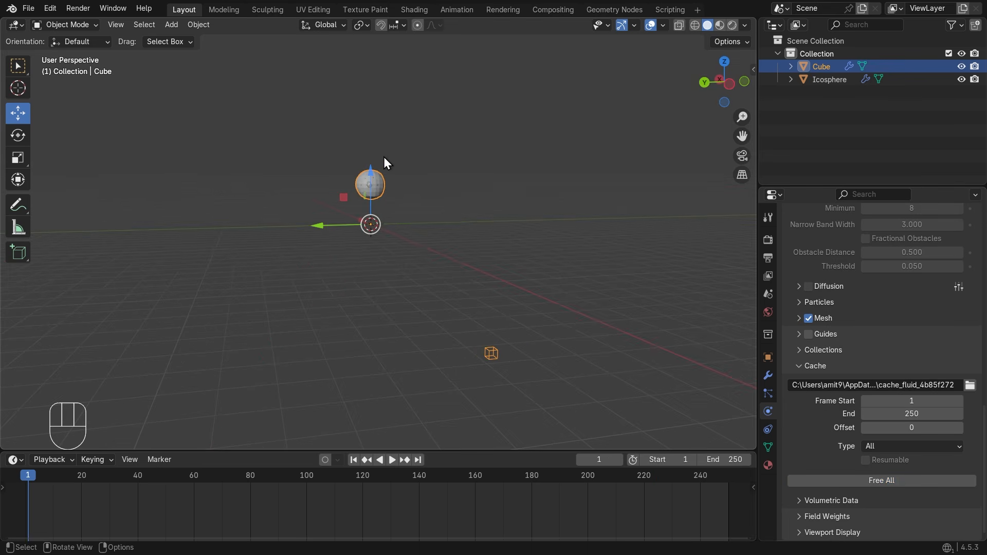
{"action": "left_click", "coordinate": [392, 460]}
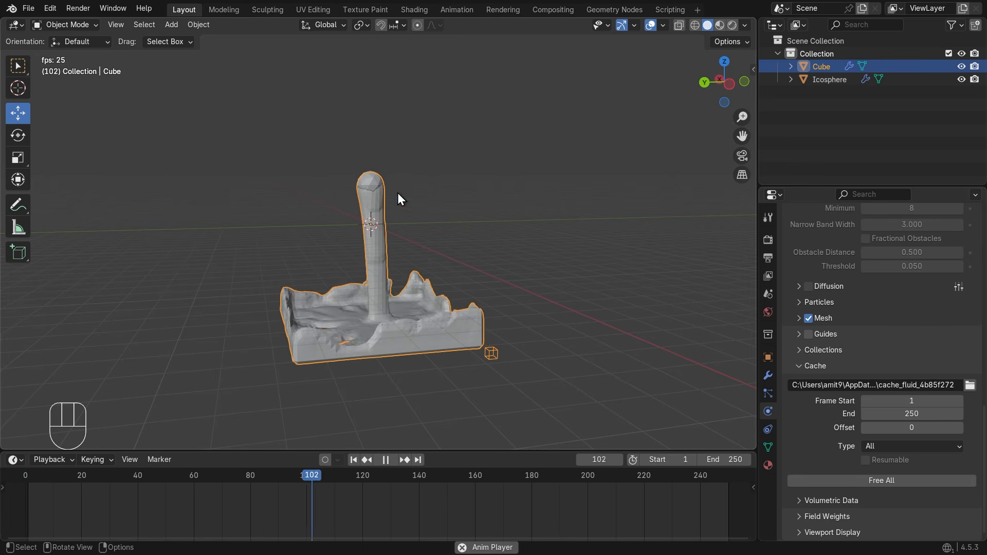
{"action": "key", "text": "Escape"}
{"action": "mouse_move", "coordinate": [468, 293]}
{"action": "middle_mouse_down"}
{"action": "mouse_move", "coordinate": [413, 310]}
{"action": "mouse_move", "coordinate": [325, 301]}
{"action": "mouse_move", "coordinate": [452, 297]}
{"action": "middle_mouse_up"}
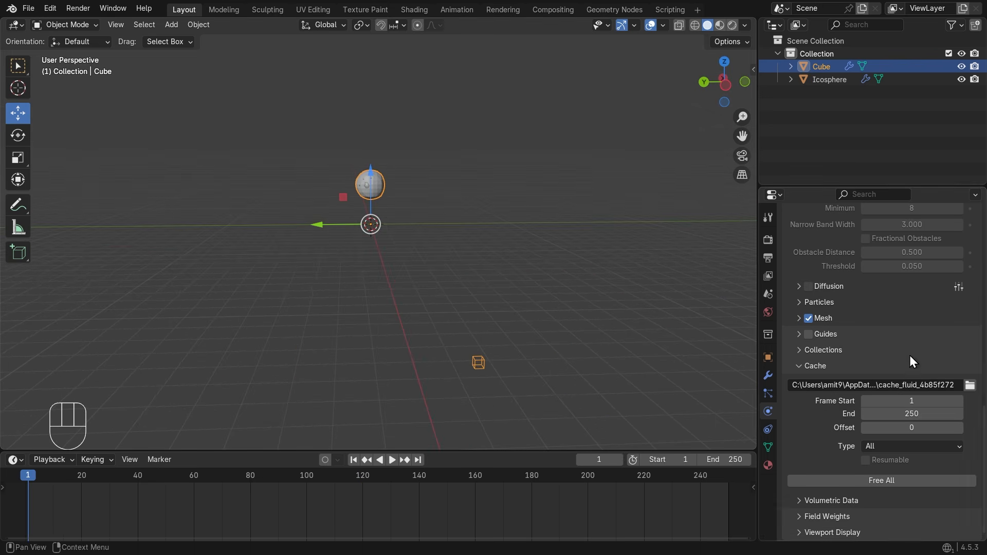
{"action": "scroll", "coordinate": [882, 359], "scroll_direction": "up", "scroll_amount": 10}
{"action": "scroll", "coordinate": [873, 308], "scroll_direction": "up", "scroll_amount": 8}
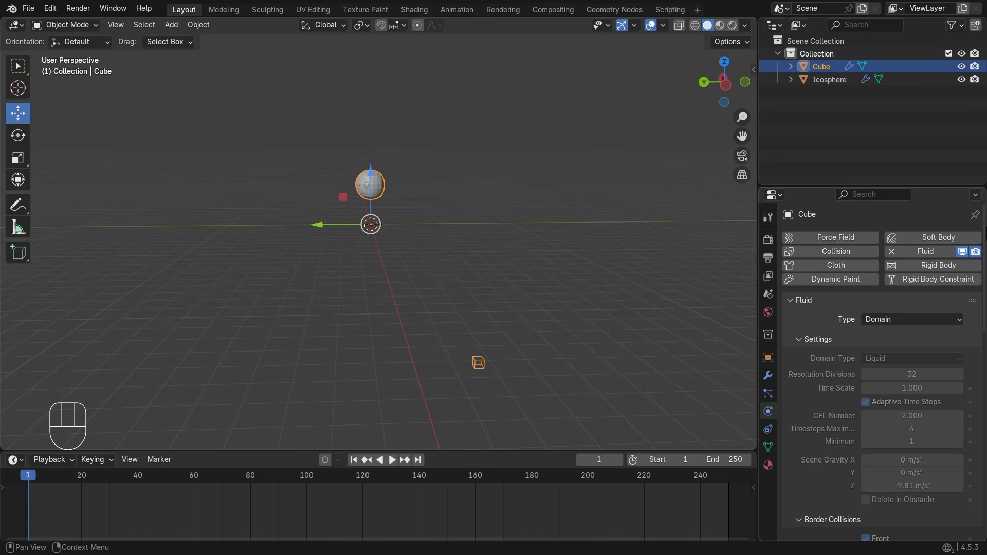
{"action": "left_click", "coordinate": [886, 319]}
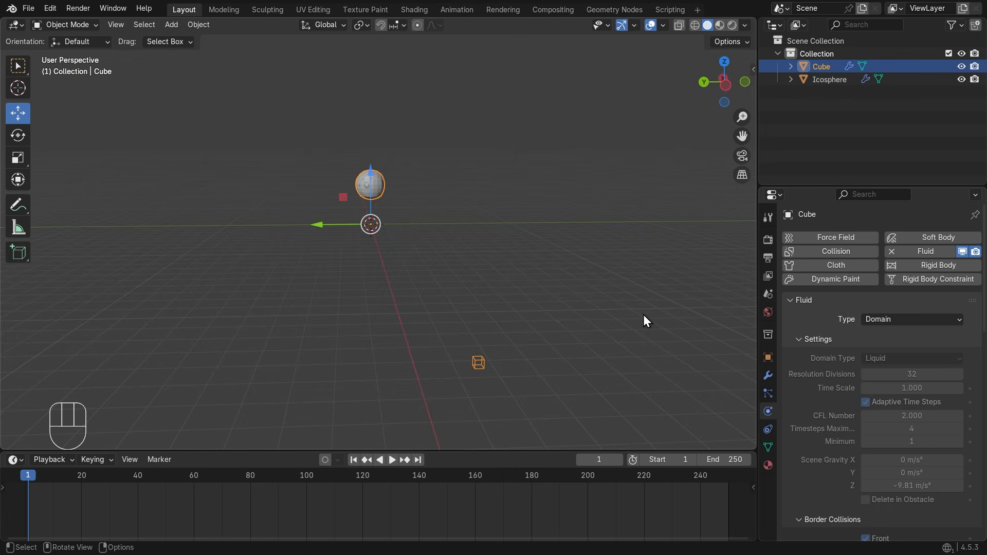
Step: Switch the viewport to Material Preview shading and play the baked liquid, pausing at frame 123
{"action": "middle_click_drag", "start_coordinate": [417, 257], "coordinate": [465, 183]}
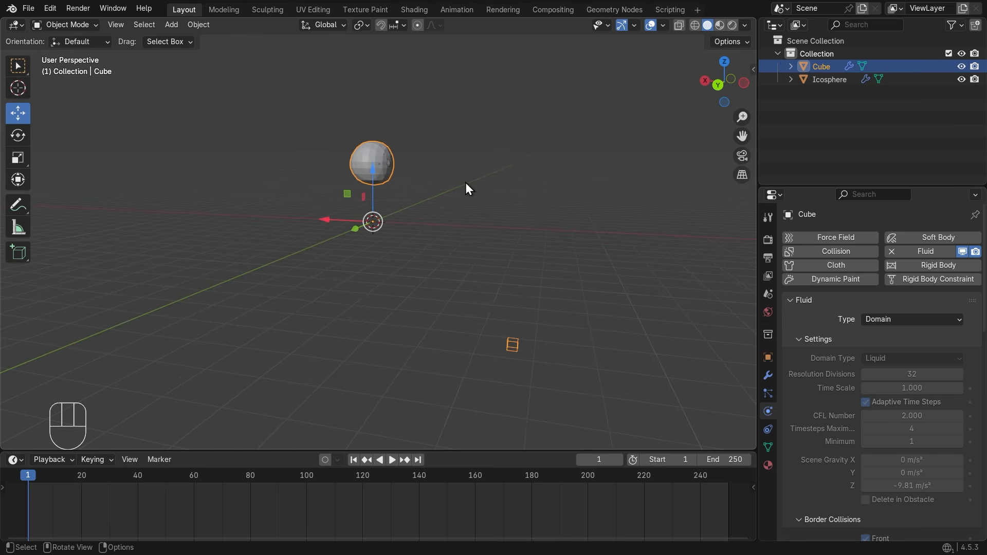
{"action": "left_click", "coordinate": [719, 25]}
{"action": "middle_click_drag", "start_coordinate": [406, 370], "coordinate": [373, 421]}
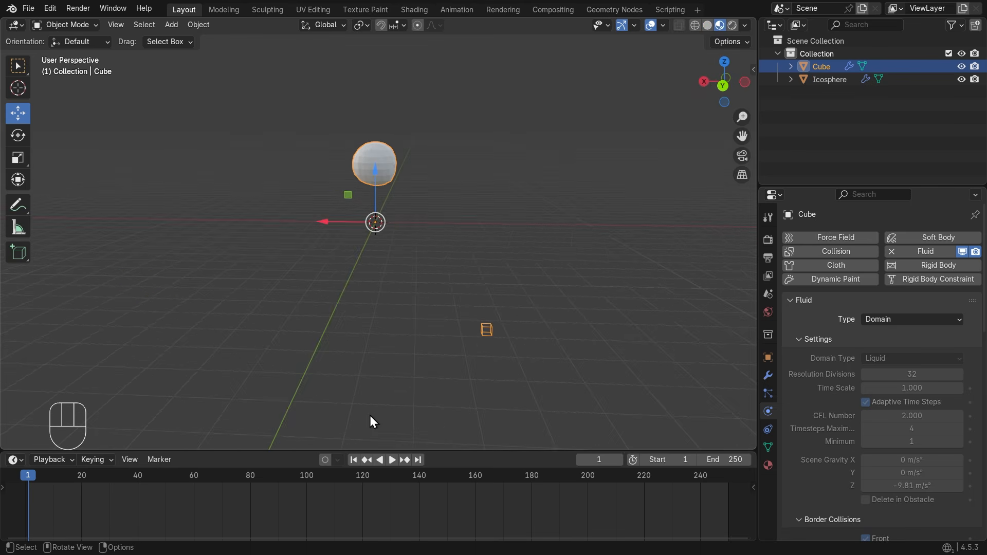
{"action": "left_click", "coordinate": [392, 459]}
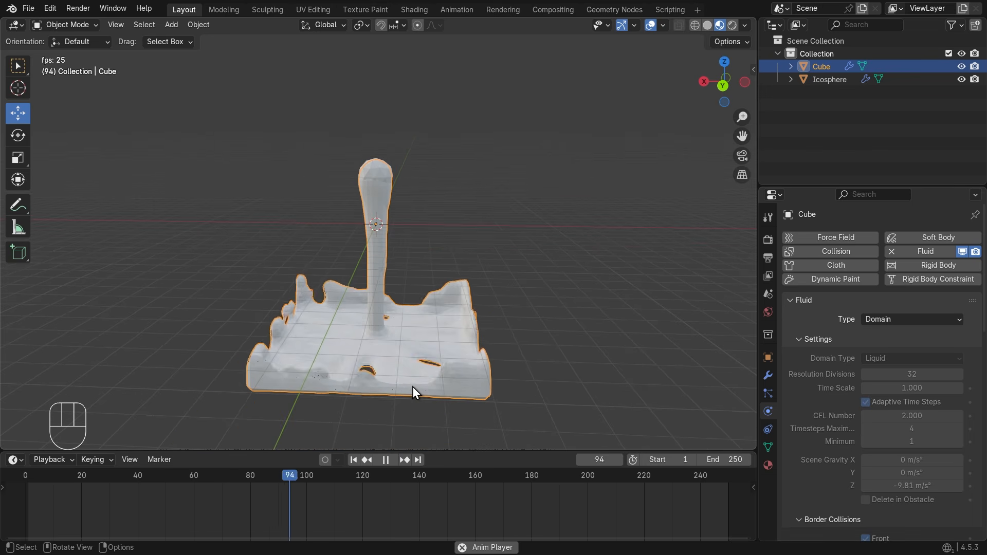
{"action": "key", "text": "space"}
Step: Examine the paused liquid's stream and pooled surface up close and from several sides, and rewind to the first frame
{"action": "middle_click_drag", "start_coordinate": [635, 301], "coordinate": [465, 359]}
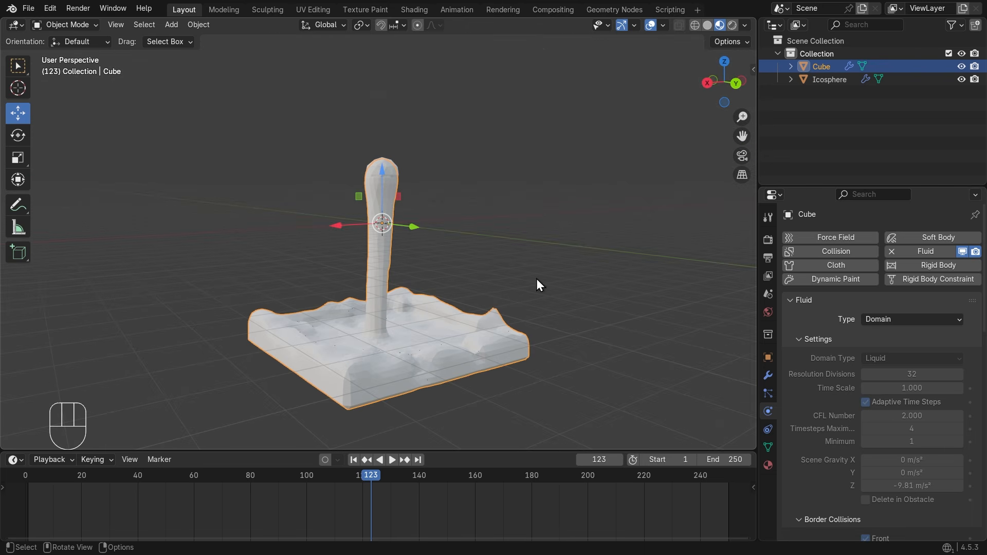
{"action": "middle_click_drag", "start_coordinate": [535, 278], "coordinate": [557, 220], "text": "shift"}
{"action": "scroll", "coordinate": [483, 257], "scroll_direction": "up", "scroll_amount": 5}
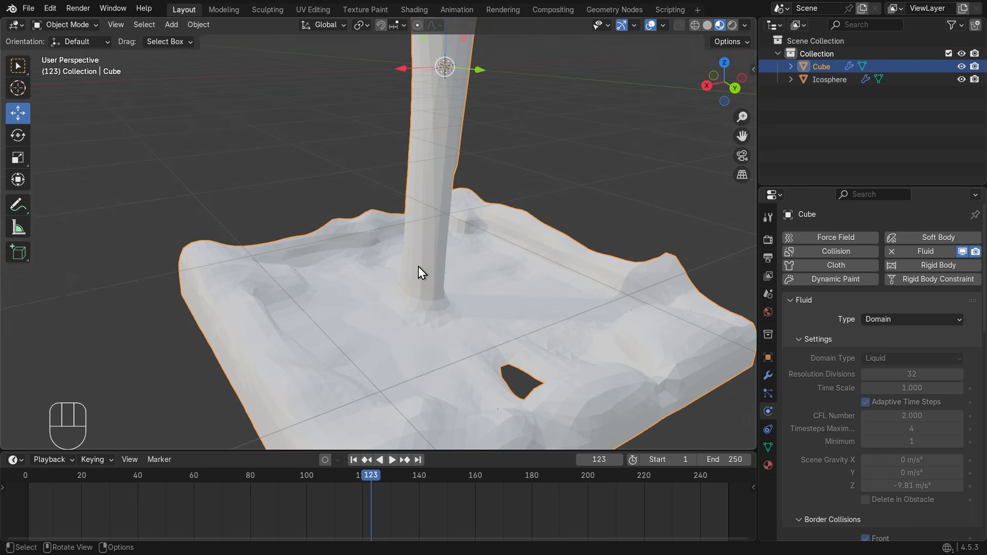
{"action": "scroll", "coordinate": [418, 266], "scroll_direction": "down", "scroll_amount": 2}
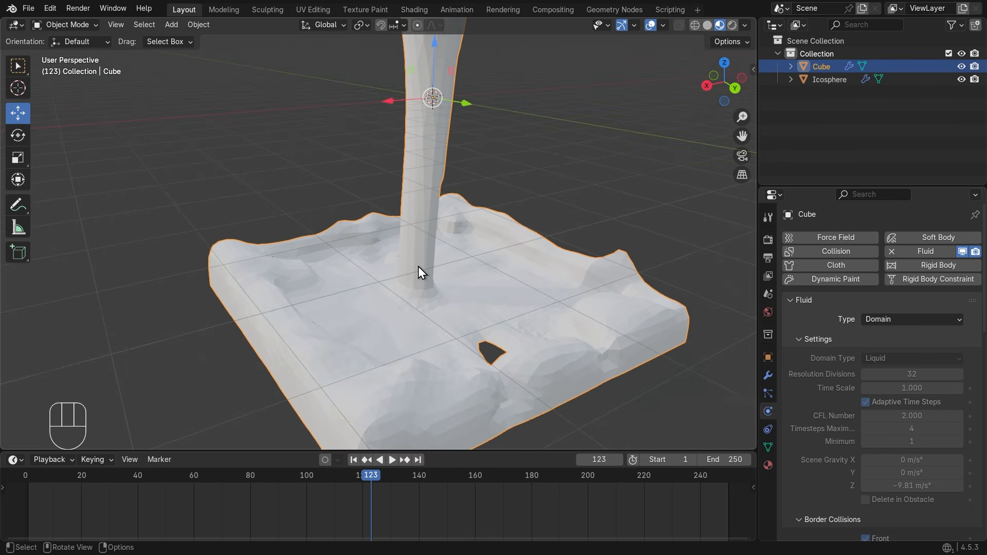
{"action": "scroll", "coordinate": [418, 267], "scroll_direction": "down", "scroll_amount": 2}
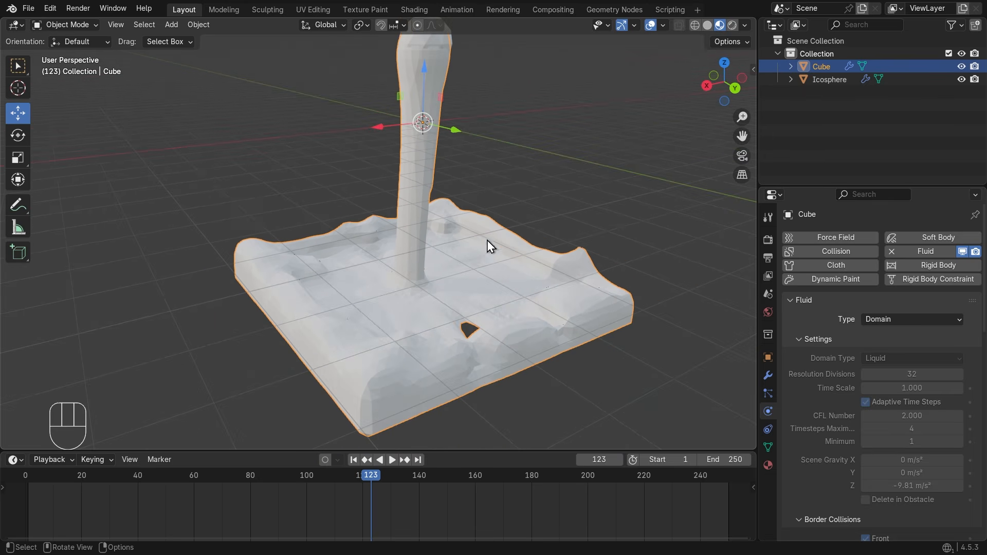
{"action": "middle_click_drag", "start_coordinate": [486, 239], "coordinate": [505, 194]}
{"action": "scroll", "coordinate": [482, 187], "scroll_direction": "up", "scroll_amount": 3}
{"action": "scroll", "coordinate": [481, 193], "scroll_direction": "down", "scroll_amount": 6}
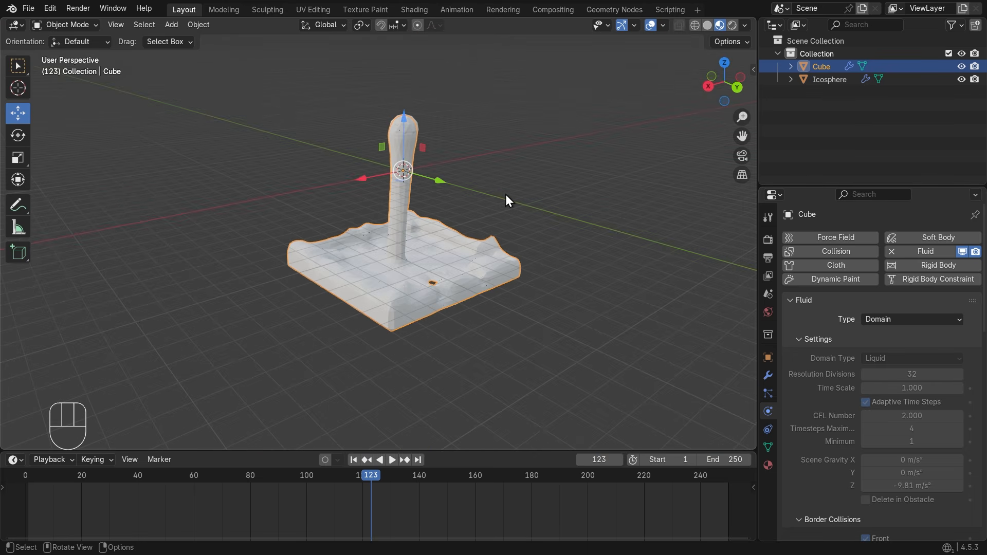
{"action": "scroll", "coordinate": [506, 196], "scroll_direction": "up", "scroll_amount": 4}
{"action": "scroll", "coordinate": [524, 194], "scroll_direction": "down", "scroll_amount": 6}
{"action": "left_click", "coordinate": [354, 459]}
Step: Add a cylinder mesh at the origin and move it straight down along Z, below the ico sphere
{"action": "middle_click_drag", "start_coordinate": [453, 167], "coordinate": [457, 223], "text": "shift"}
{"action": "middle_click_drag", "start_coordinate": [457, 232], "coordinate": [474, 205]}
{"action": "middle_click_drag", "start_coordinate": [494, 156], "coordinate": [495, 168]}
{"action": "key", "text": "shift+a"}
{"action": "mouse_move", "coordinate": [494, 168]}
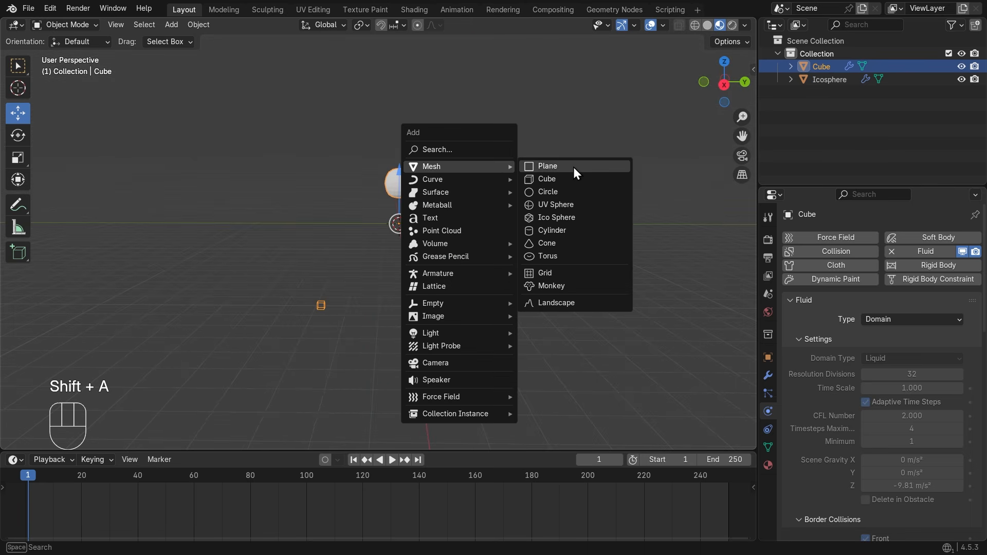
{"action": "left_click", "coordinate": [574, 232]}
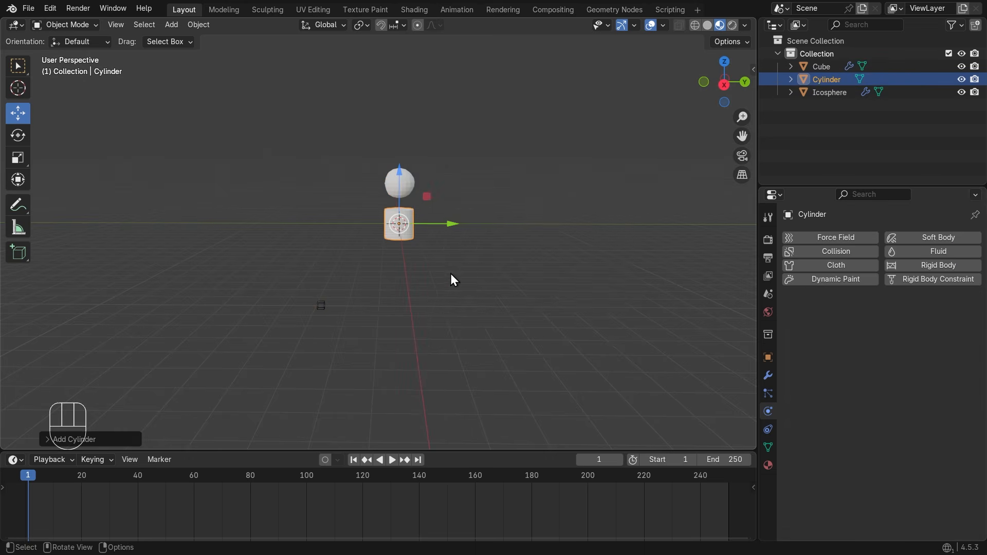
{"action": "middle_click_drag", "start_coordinate": [465, 293], "coordinate": [491, 302]}
{"action": "left_click_drag", "start_coordinate": [403, 180], "coordinate": [404, 211]}
{"action": "scroll", "coordinate": [459, 254], "scroll_direction": "up", "scroll_amount": 3}
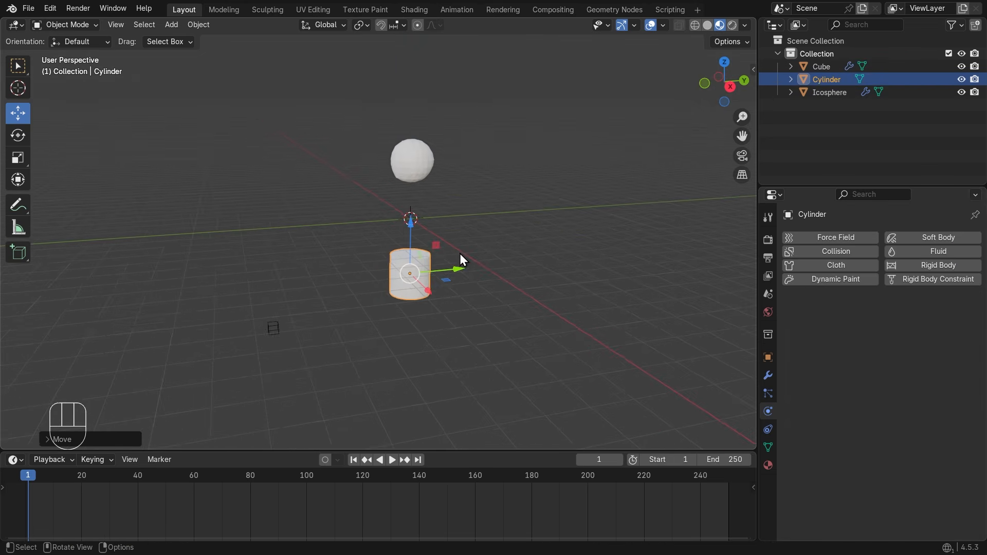
Step: Delete the cylinder's top face in Edit Mode to make an open container, and return to Object Mode
{"action": "left_click", "coordinate": [77, 24]}
{"action": "left_click", "coordinate": [72, 50]}
{"action": "middle_click_drag", "start_coordinate": [497, 247], "coordinate": [469, 297]}
{"action": "scroll", "coordinate": [487, 295], "scroll_direction": "up", "scroll_amount": 2}
{"action": "left_click", "coordinate": [511, 271]}
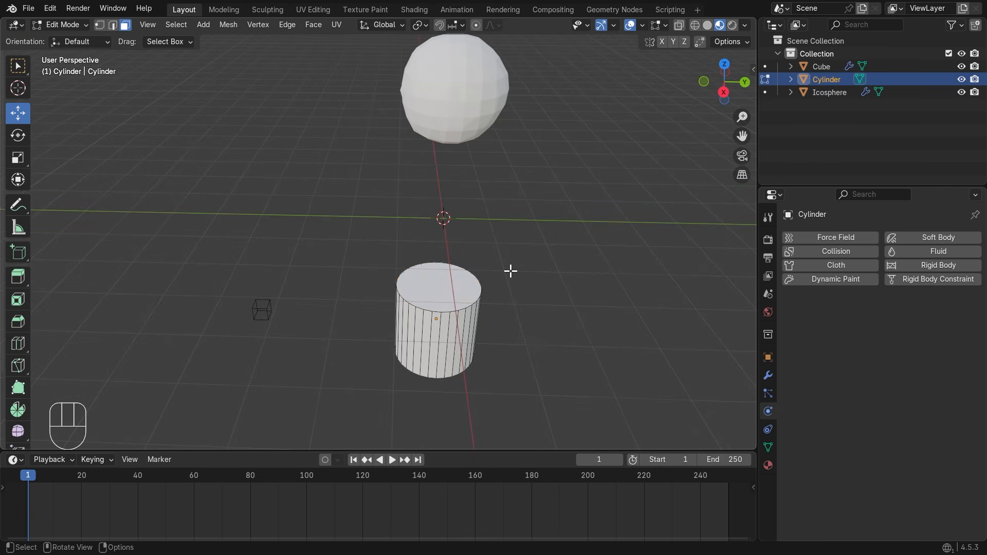
{"action": "left_click", "coordinate": [453, 282]}
{"action": "key", "text": "Delete"}
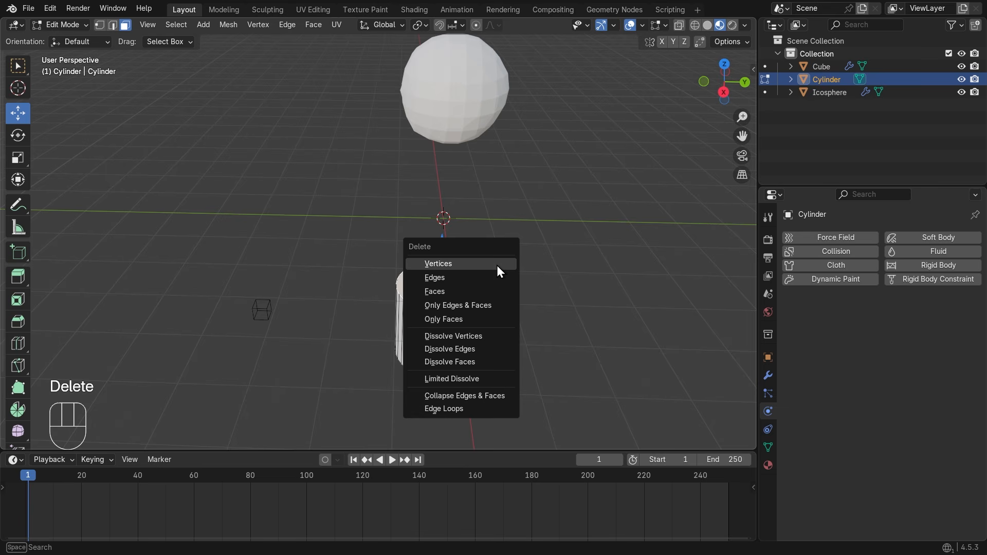
{"action": "key", "text": "super"}
{"action": "left_click", "coordinate": [466, 291]}
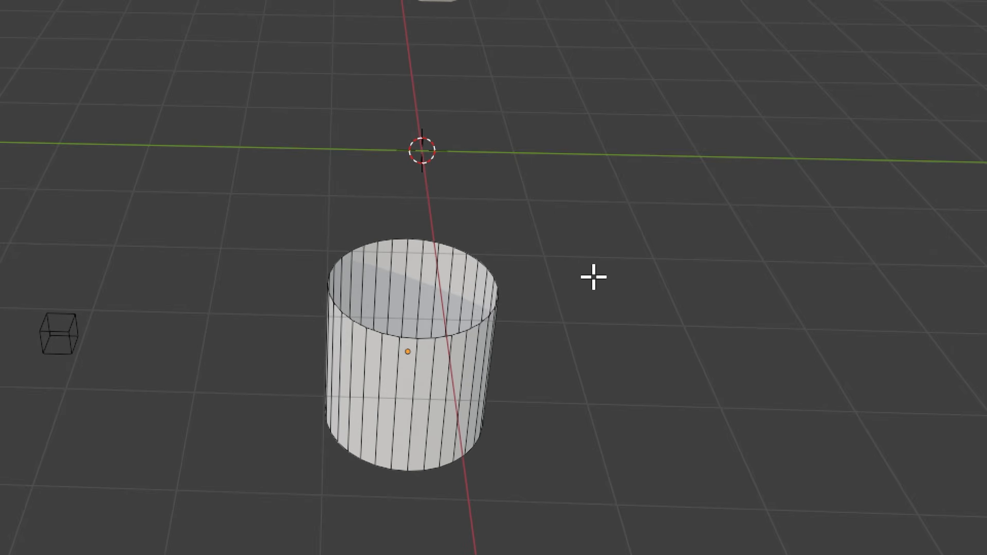
{"action": "middle_click_drag", "start_coordinate": [591, 276], "coordinate": [562, 267]}
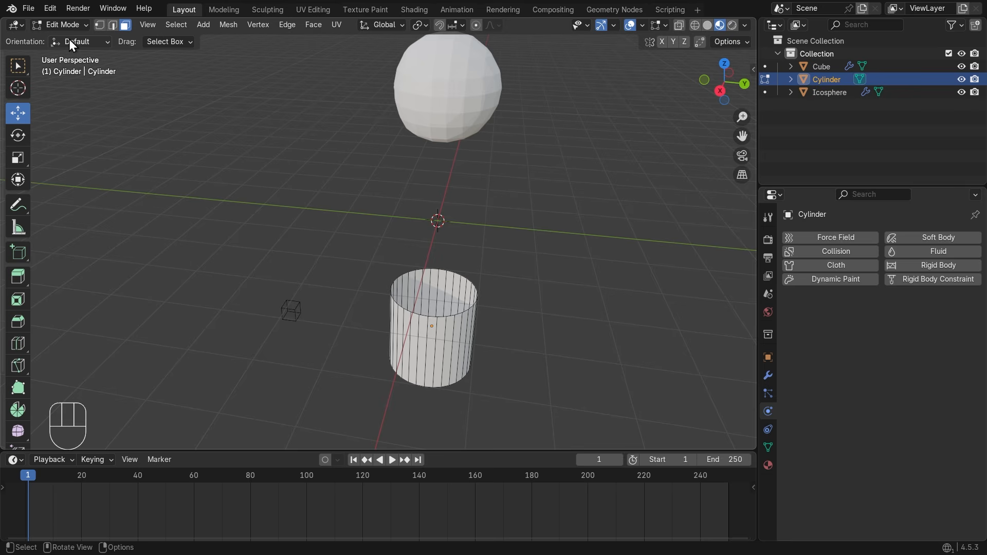
{"action": "left_click", "coordinate": [67, 24]}
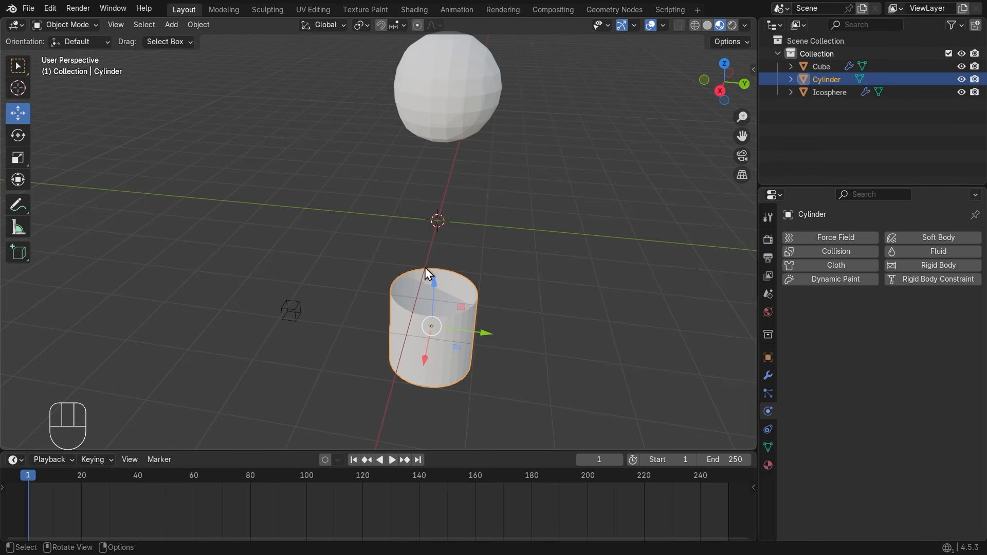
Step: Inspect the domain's and ico sphere's fluid settings and the sphere's placement above the cylinder from several sides
{"action": "right_click", "coordinate": [427, 337]}
{"action": "middle_click_drag", "start_coordinate": [455, 336], "coordinate": [484, 215]}
{"action": "left_click", "coordinate": [409, 311]}
{"action": "scroll", "coordinate": [358, 331], "scroll_direction": "down", "scroll_amount": 4}
{"action": "scroll", "coordinate": [431, 217], "scroll_direction": "up", "scroll_amount": 1}
{"action": "left_click", "coordinate": [427, 149]}
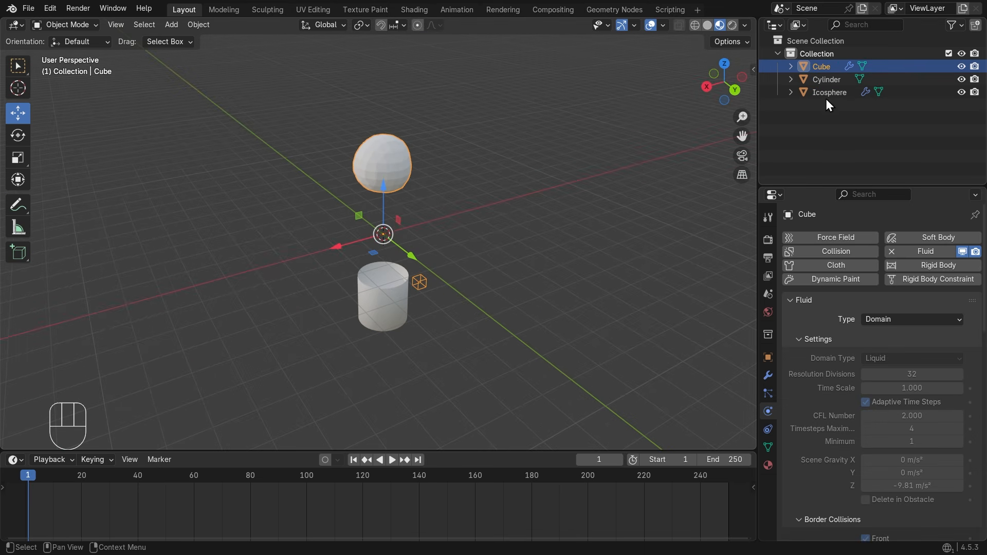
{"action": "left_click", "coordinate": [829, 93]}
{"action": "middle_click_drag", "start_coordinate": [376, 189], "coordinate": [499, 210]}
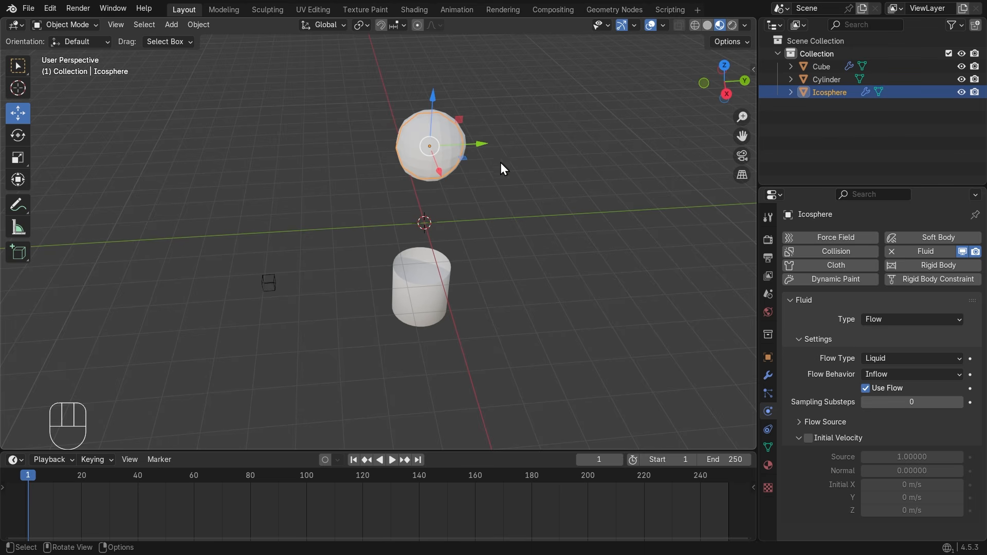
{"action": "middle_click_drag", "start_coordinate": [507, 137], "coordinate": [495, 215], "text": "shift"}
{"action": "scroll", "coordinate": [468, 251], "scroll_direction": "up", "scroll_amount": 2}
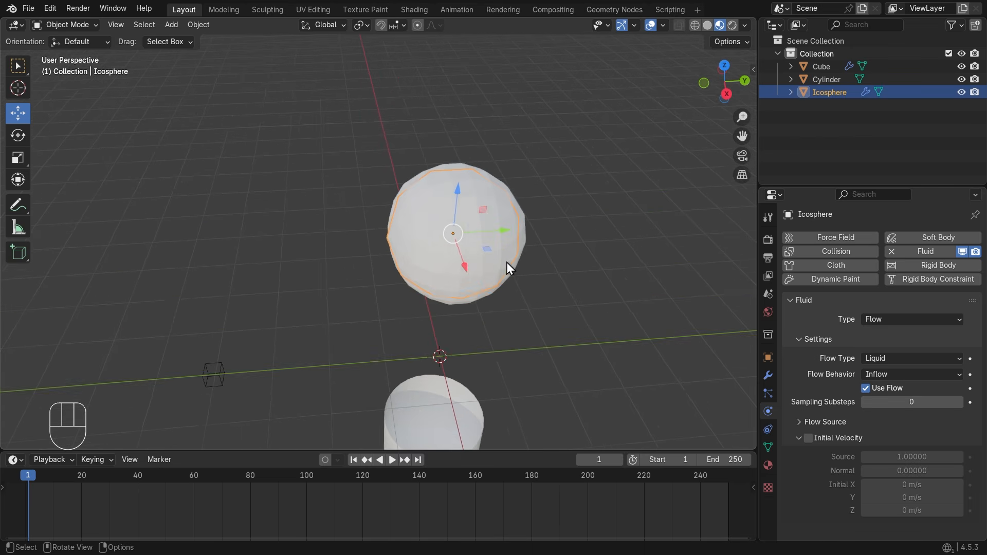
{"action": "middle_click_drag", "start_coordinate": [507, 262], "coordinate": [385, 165]}
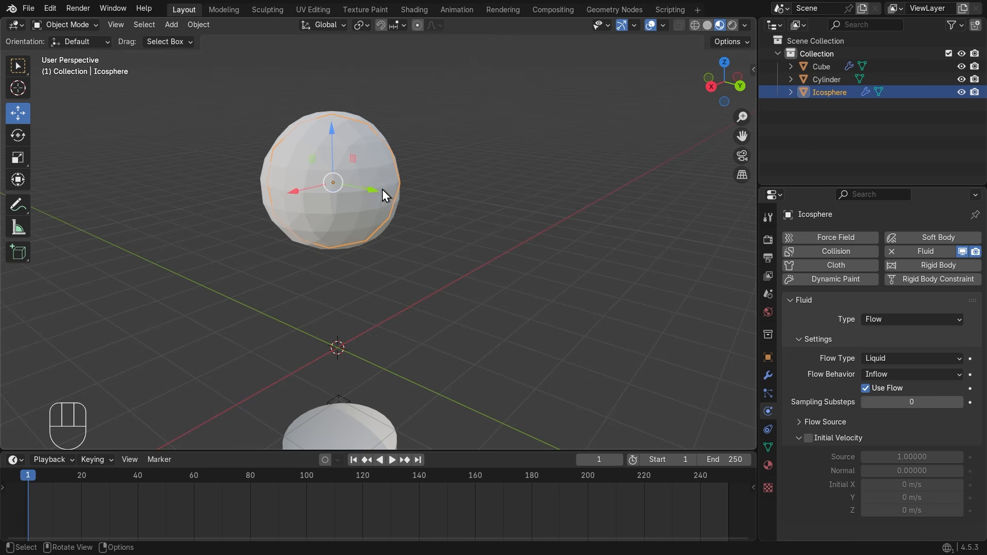
{"action": "middle_click_drag", "start_coordinate": [372, 177], "coordinate": [312, 177]}
{"action": "middle_click_drag", "start_coordinate": [456, 273], "coordinate": [353, 195], "text": "shift"}
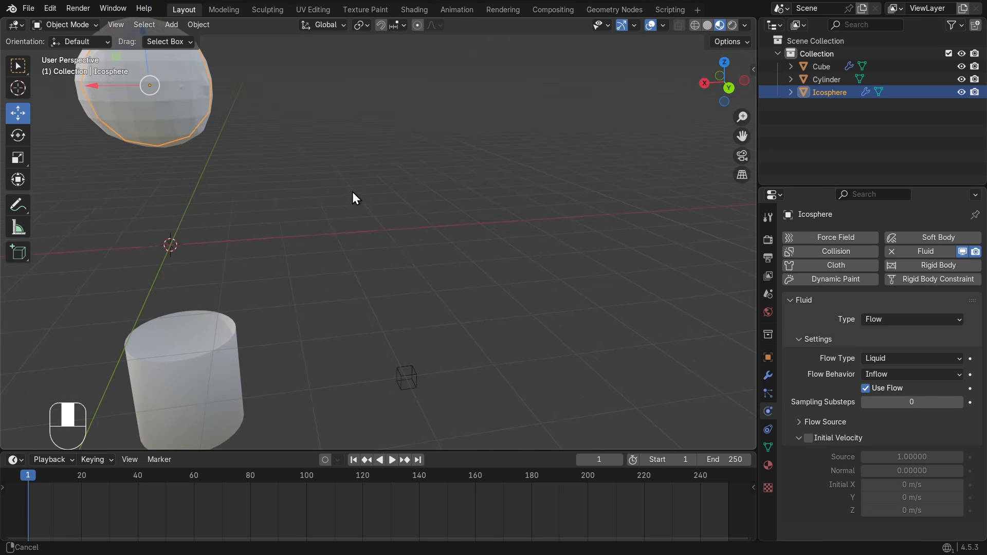
{"action": "middle_click_drag", "start_coordinate": [421, 371], "coordinate": [465, 409]}
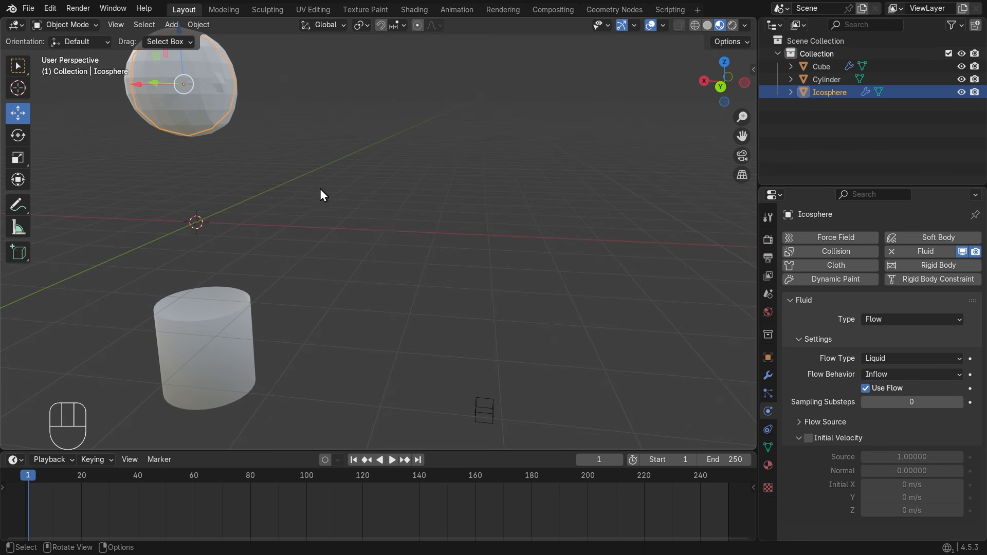
Step: Select the cylinder, play the existing liquid bake to see how it meets the container, and rewind to the first frame
{"action": "middle_click_drag", "start_coordinate": [321, 192], "coordinate": [295, 360]}
{"action": "left_click", "coordinate": [300, 379]}
{"action": "scroll", "coordinate": [391, 272], "scroll_direction": "down", "scroll_amount": 3}
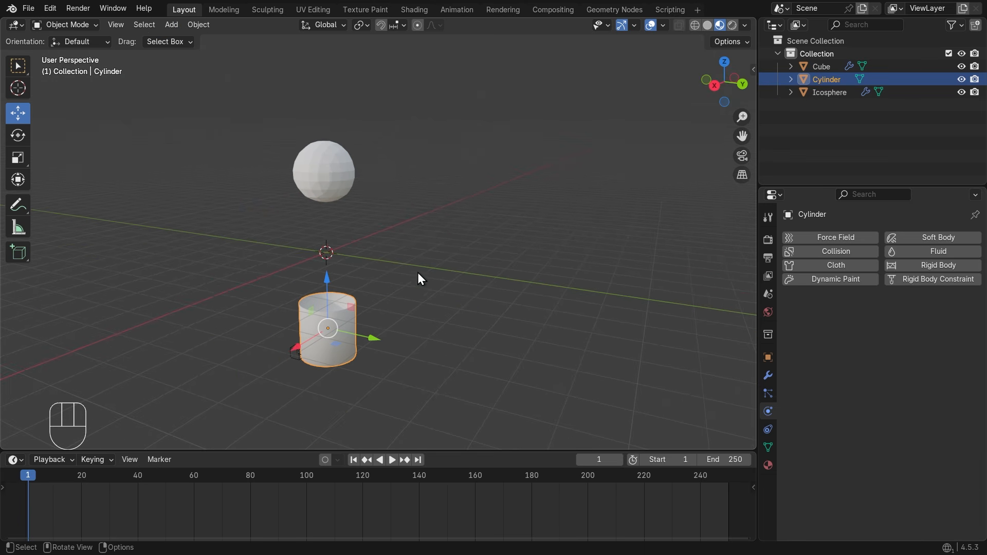
{"action": "mouse_move", "coordinate": [444, 279]}
{"action": "middle_mouse_down", "text": "shift"}
{"action": "mouse_move", "coordinate": [458, 214]}
{"action": "mouse_move", "coordinate": [460, 273]}
{"action": "middle_mouse_up", "text": "shift"}
{"action": "left_click", "coordinate": [390, 459]}
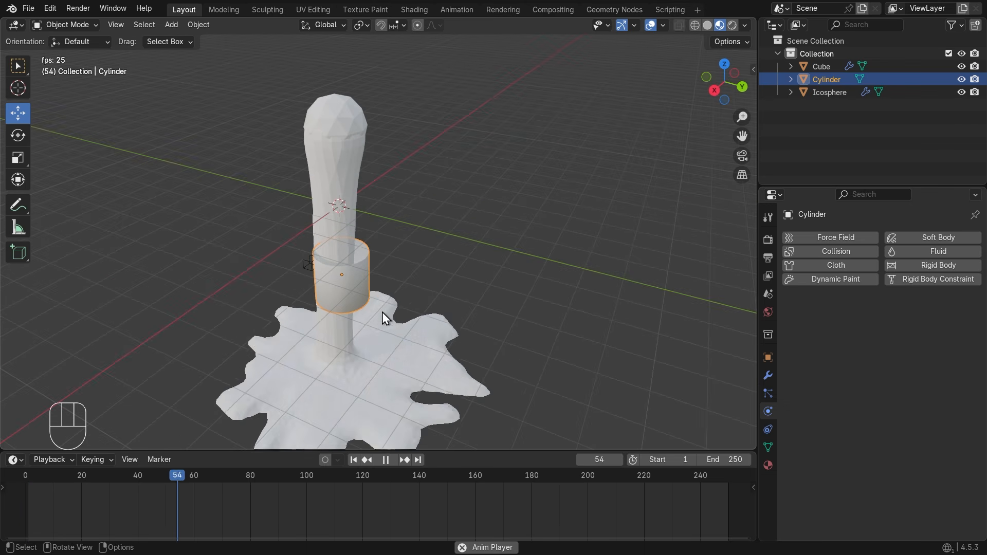
{"action": "middle_click_drag", "start_coordinate": [418, 314], "coordinate": [475, 286]}
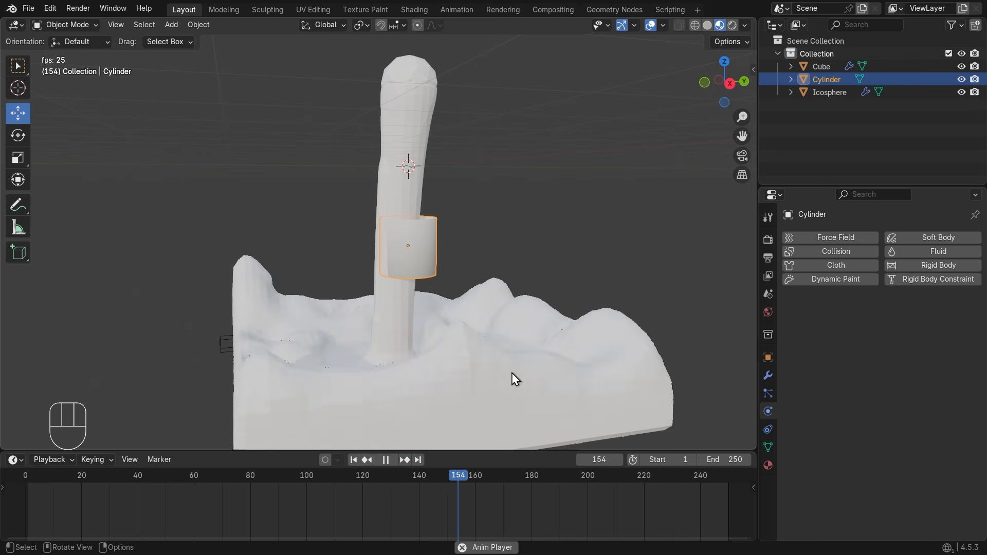
{"action": "key", "text": "space"}
{"action": "left_click", "coordinate": [353, 459]}
{"action": "middle_click_drag", "start_coordinate": [419, 265], "coordinate": [344, 284]}
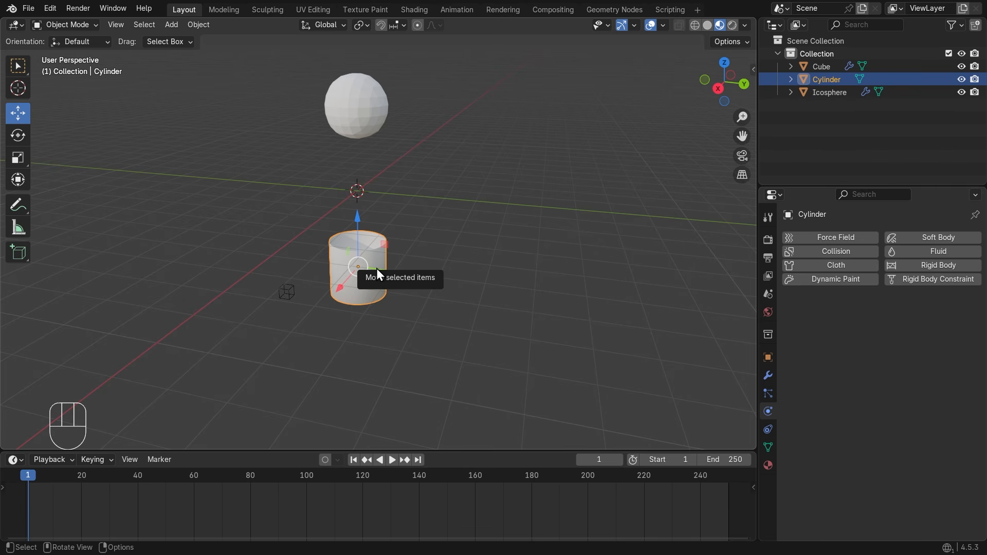
Step: Add Fluid physics to the cylinder and set its type to Effector
{"action": "key", "text": "super"}
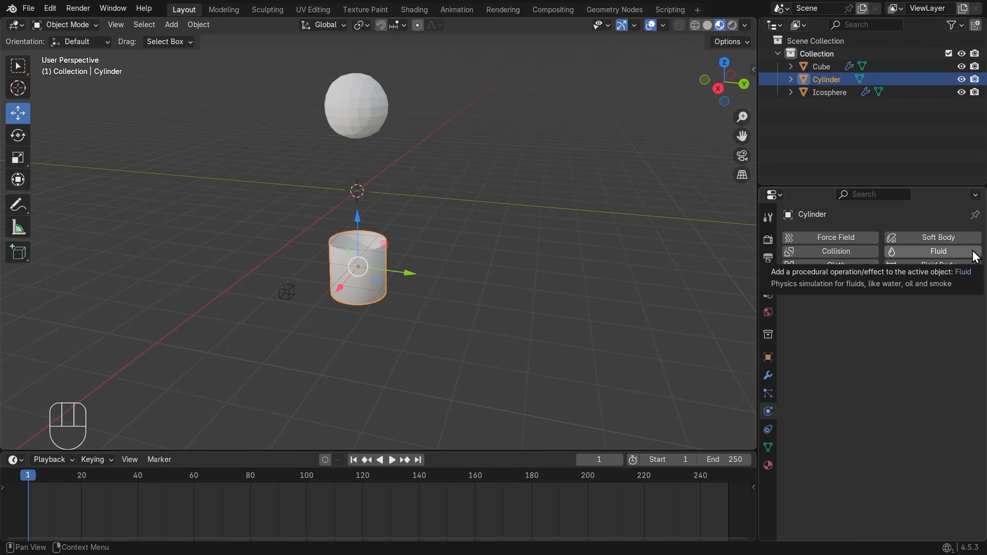
{"action": "left_click", "coordinate": [971, 252]}
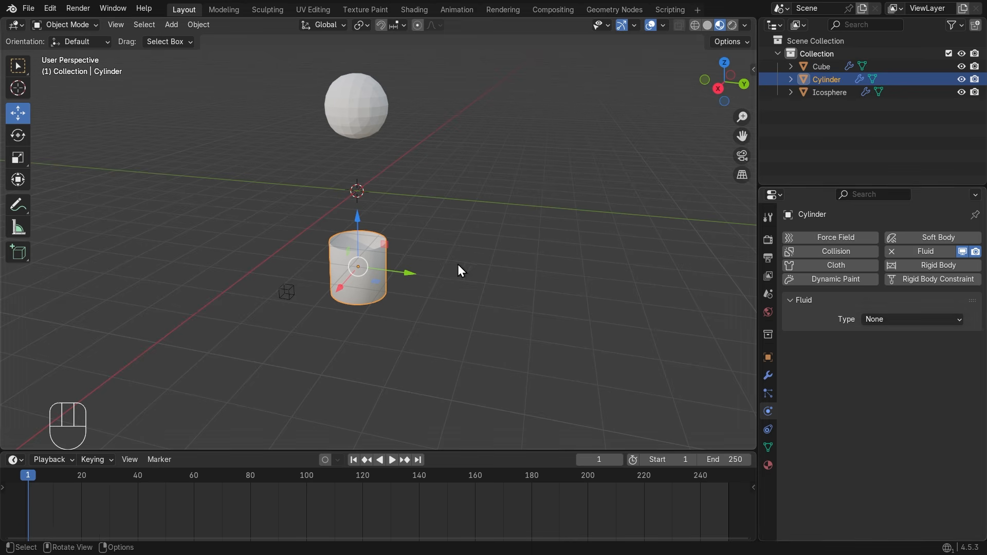
{"action": "left_click", "coordinate": [917, 322]}
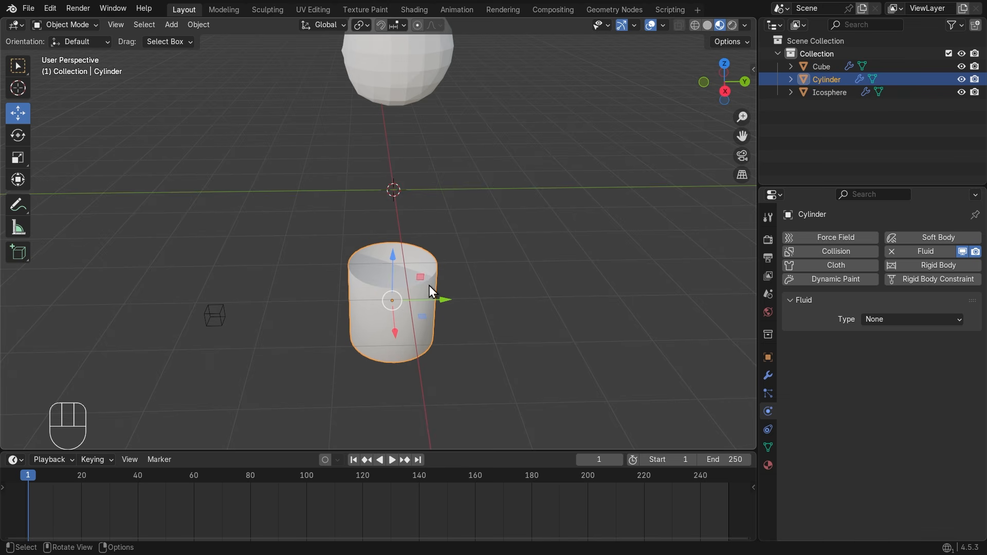
{"action": "middle_click_drag", "start_coordinate": [429, 285], "coordinate": [397, 276]}
{"action": "scroll", "coordinate": [370, 331], "scroll_direction": "up", "scroll_amount": 6}
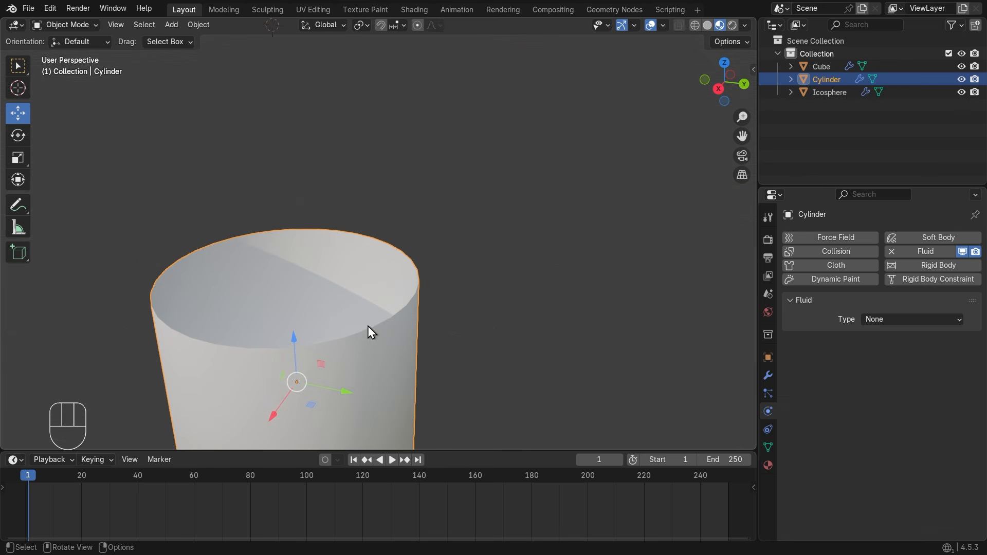
{"action": "middle_click_drag", "start_coordinate": [370, 330], "coordinate": [443, 322]}
{"action": "left_click", "coordinate": [896, 322]}
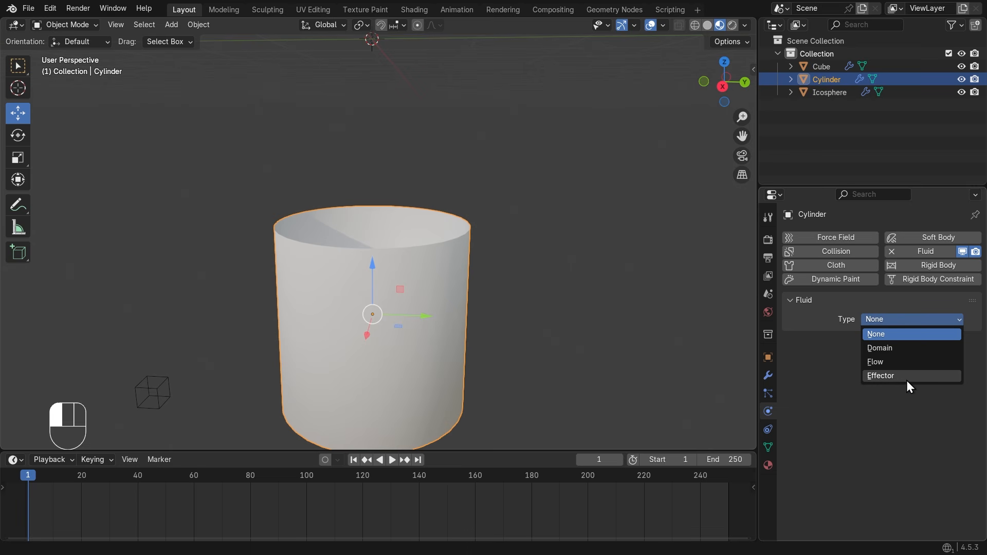
{"action": "left_click", "coordinate": [906, 378]}
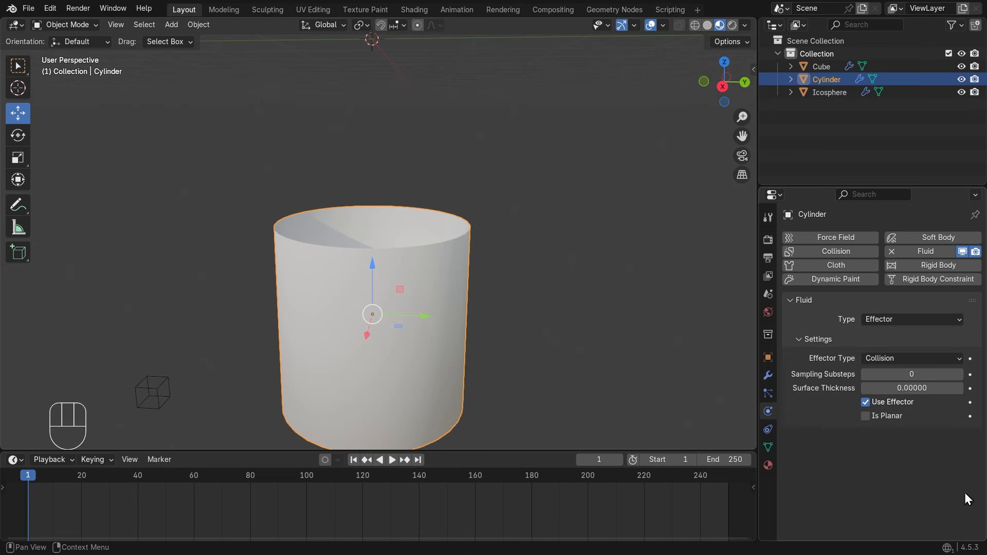
Step: Enable Is Planar for the cylinder's collision effector
{"action": "key", "text": "super"}
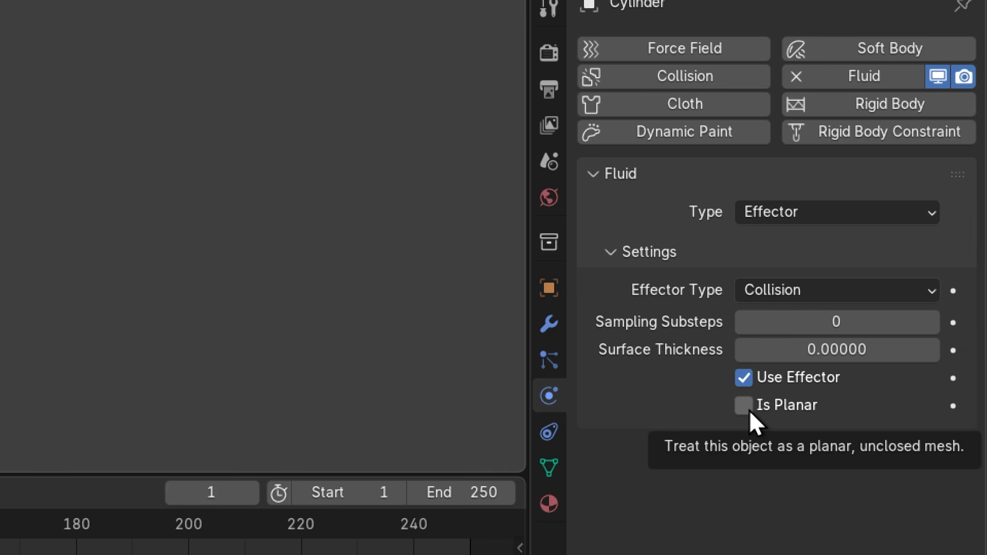
{"action": "left_click", "coordinate": [749, 409]}
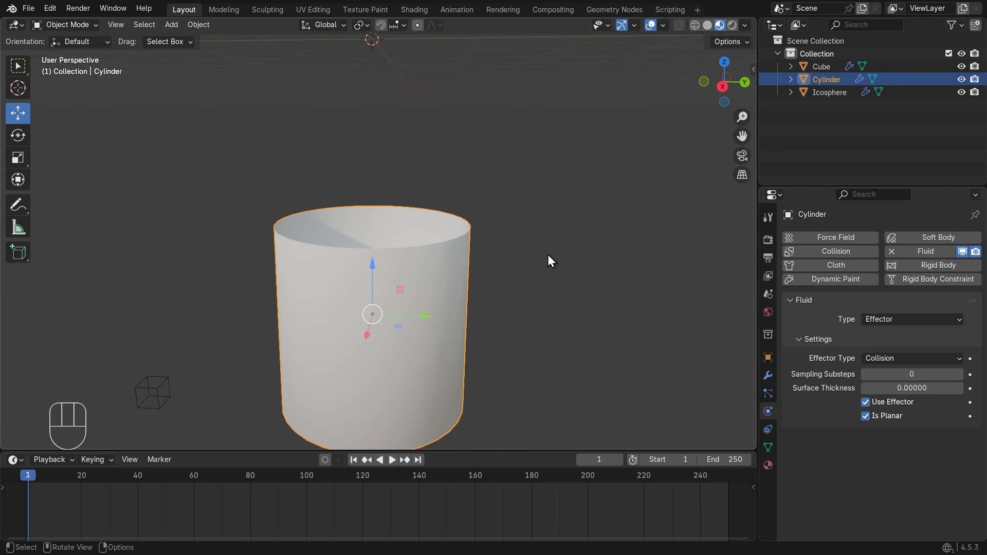
{"action": "middle_click_drag", "start_coordinate": [548, 254], "coordinate": [568, 274]}
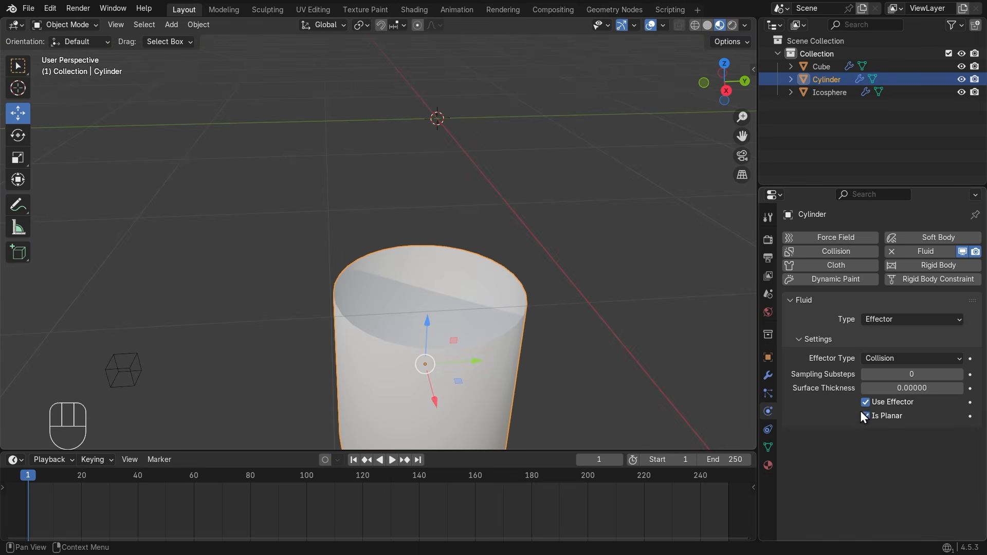
{"action": "scroll", "coordinate": [452, 322], "scroll_direction": "down", "scroll_amount": 7}
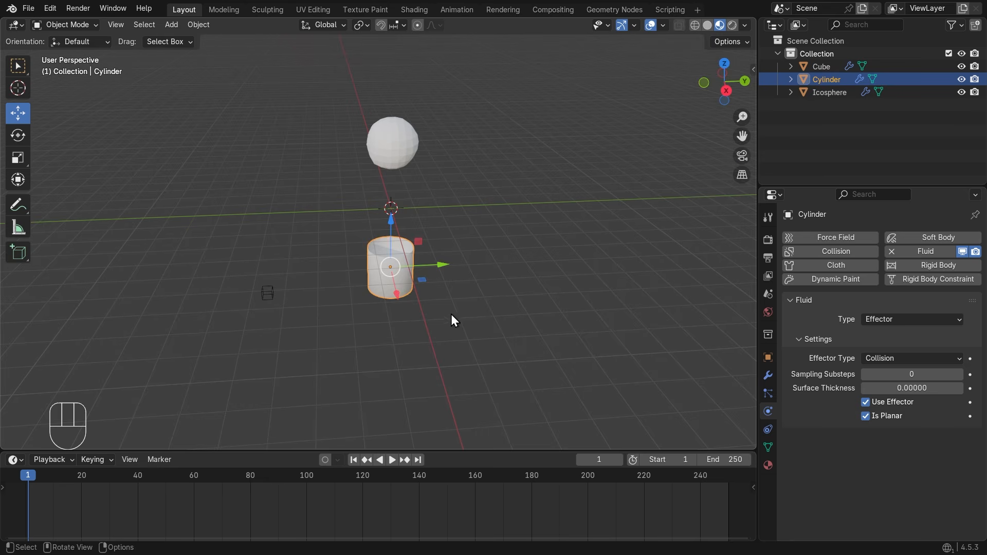
Step: Replay the old liquid bake around the effector cylinder, pausing at frame 101, and rewind to the first frame
{"action": "middle_click_drag", "start_coordinate": [452, 322], "coordinate": [488, 300]}
{"action": "scroll", "coordinate": [488, 304], "scroll_direction": "up", "scroll_amount": 2}
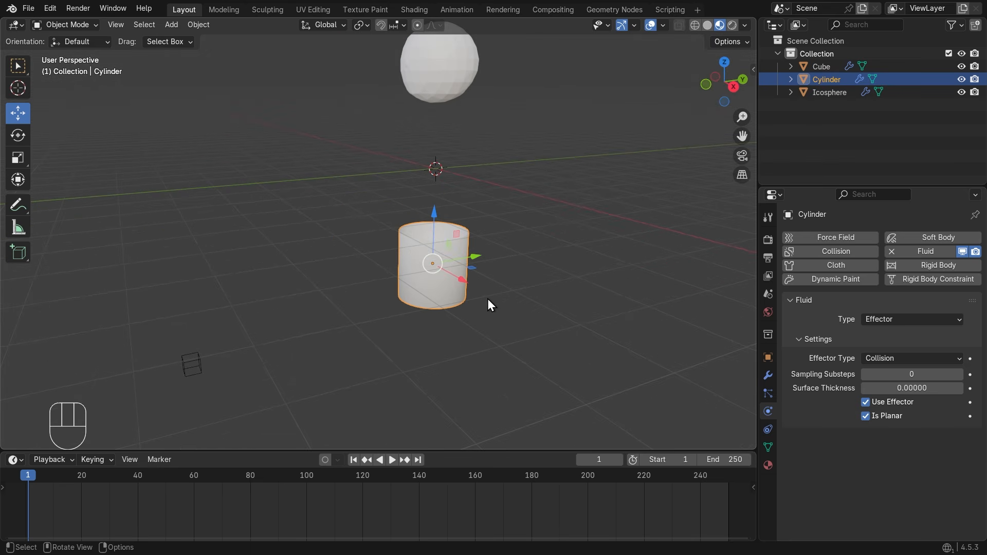
{"action": "left_click", "coordinate": [393, 460]}
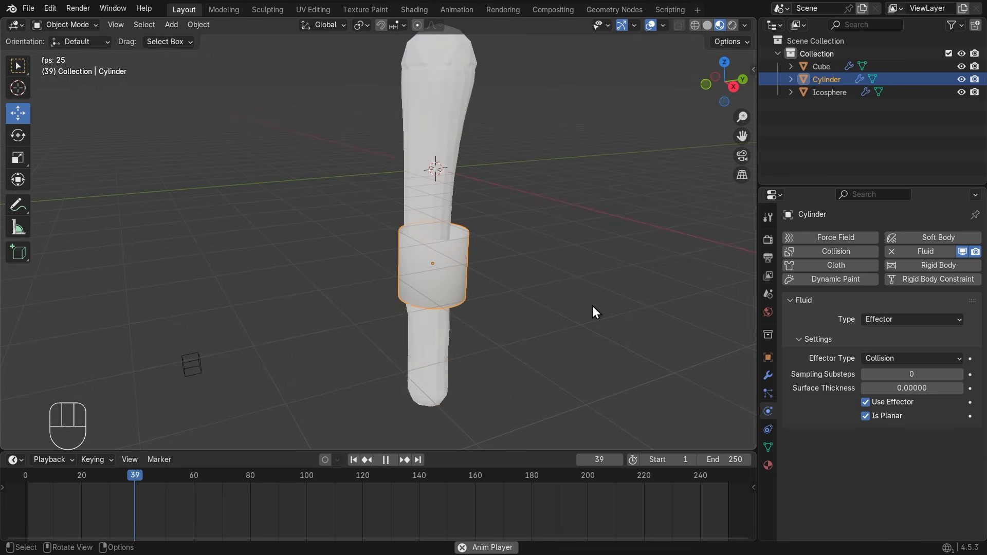
{"action": "middle_click_drag", "start_coordinate": [519, 292], "coordinate": [516, 381]}
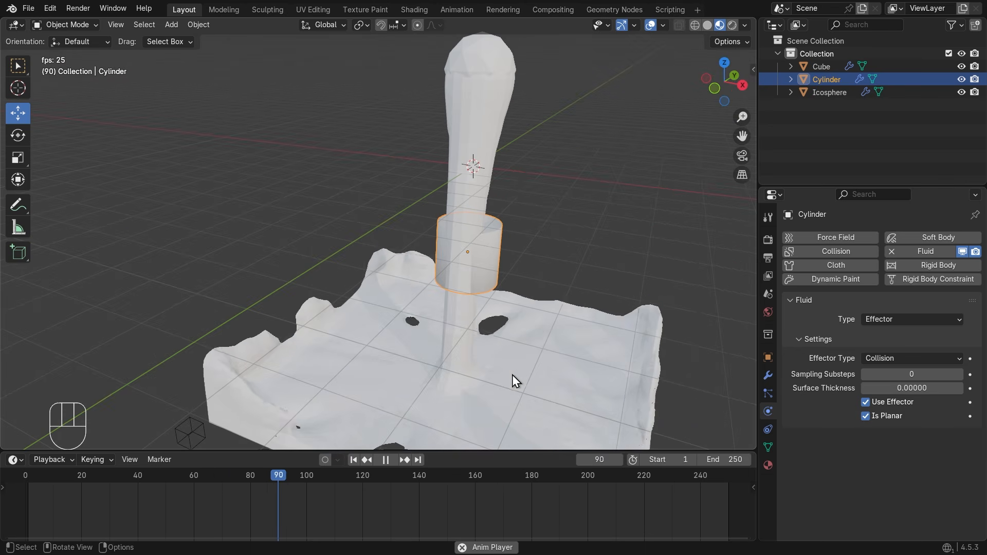
{"action": "middle_click_drag", "start_coordinate": [489, 337], "coordinate": [436, 269]}
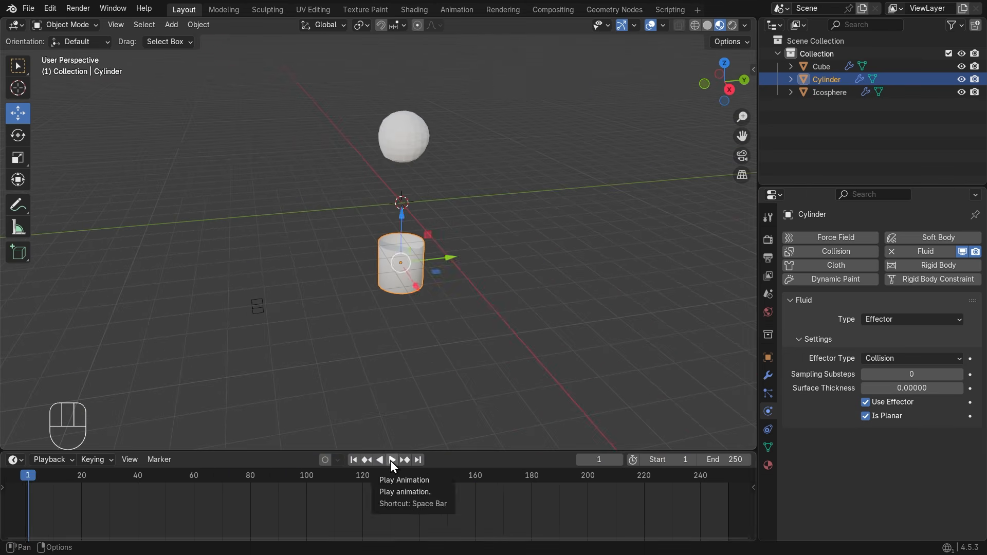
{"action": "left_click", "coordinate": [392, 461]}
{"action": "middle_click_drag", "start_coordinate": [431, 376], "coordinate": [460, 372]}
{"action": "scroll", "coordinate": [460, 372], "scroll_direction": "up", "scroll_amount": 4}
{"action": "scroll", "coordinate": [460, 372], "scroll_direction": "down", "scroll_amount": 5}
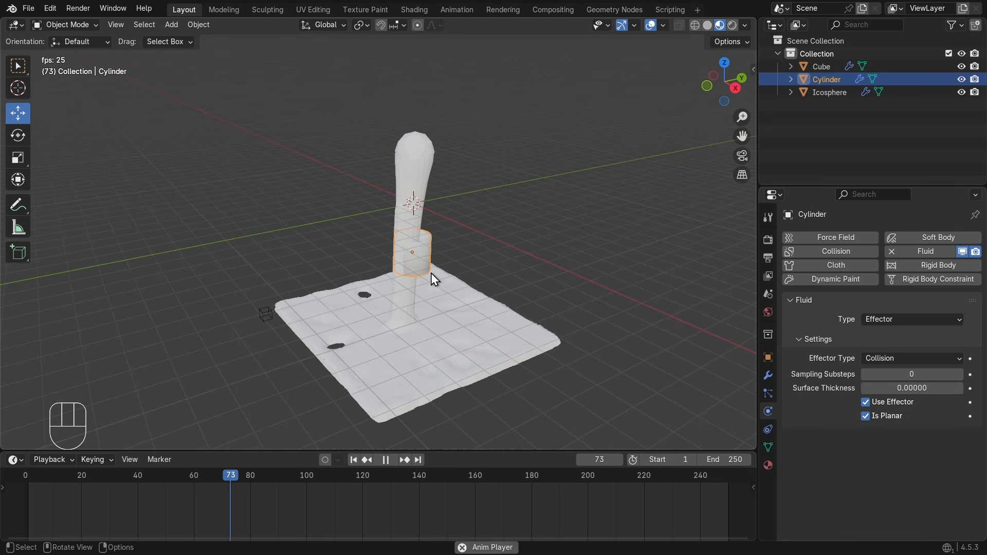
{"action": "left_click", "coordinate": [387, 460]}
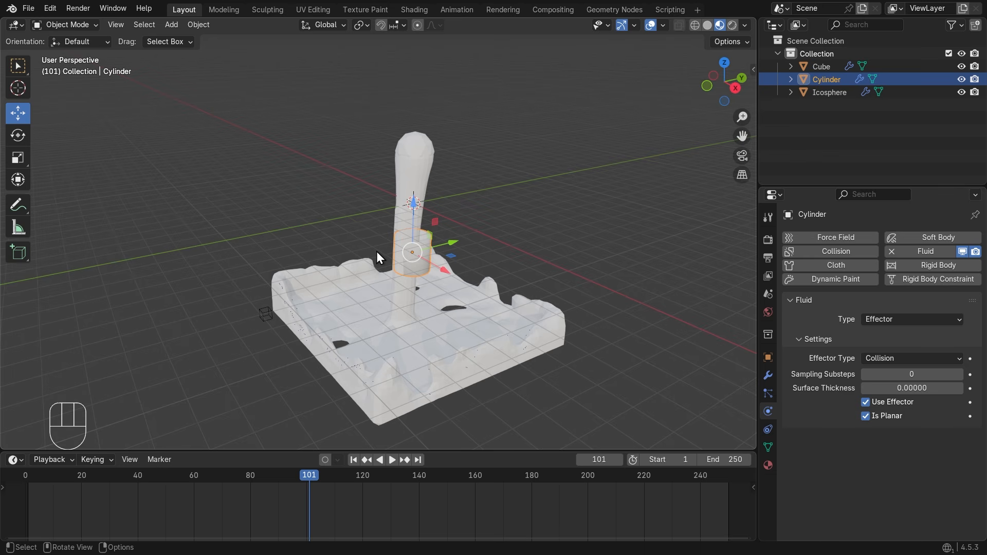
{"action": "left_click", "coordinate": [353, 459]}
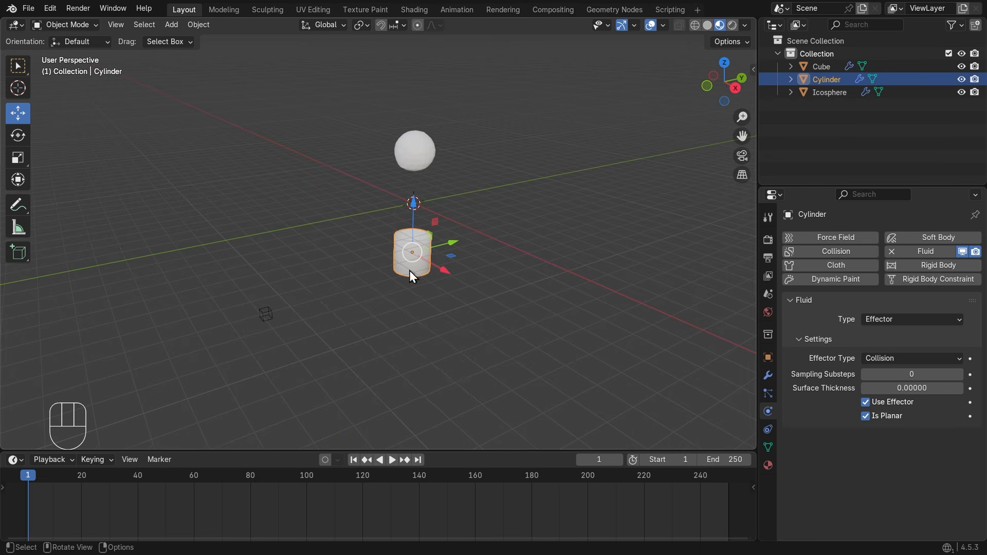
Step: Select the cube domain and free all of its baked fluid cache
{"action": "middle_click_drag", "start_coordinate": [409, 270], "coordinate": [473, 239]}
{"action": "scroll", "coordinate": [477, 240], "scroll_direction": "up", "scroll_amount": 4}
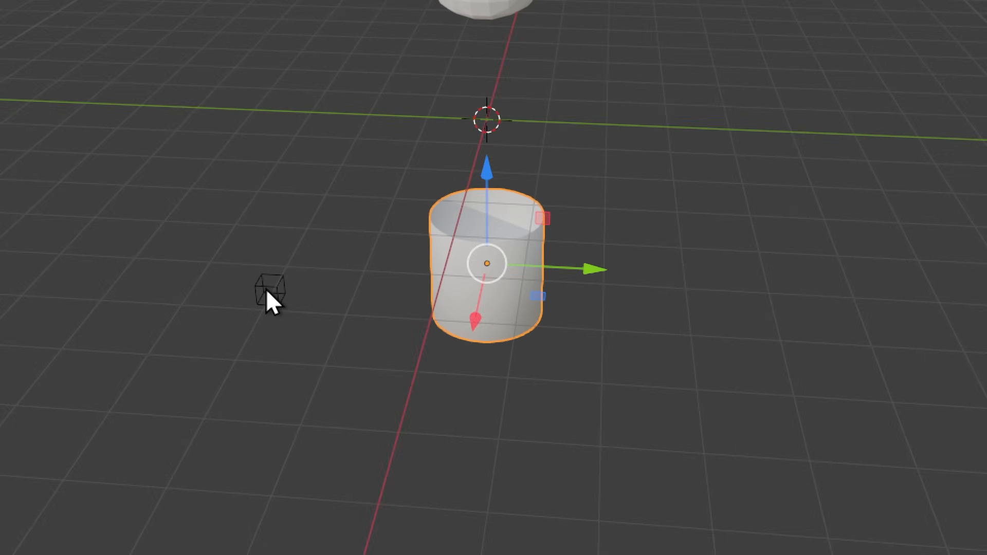
{"action": "left_click", "coordinate": [266, 289]}
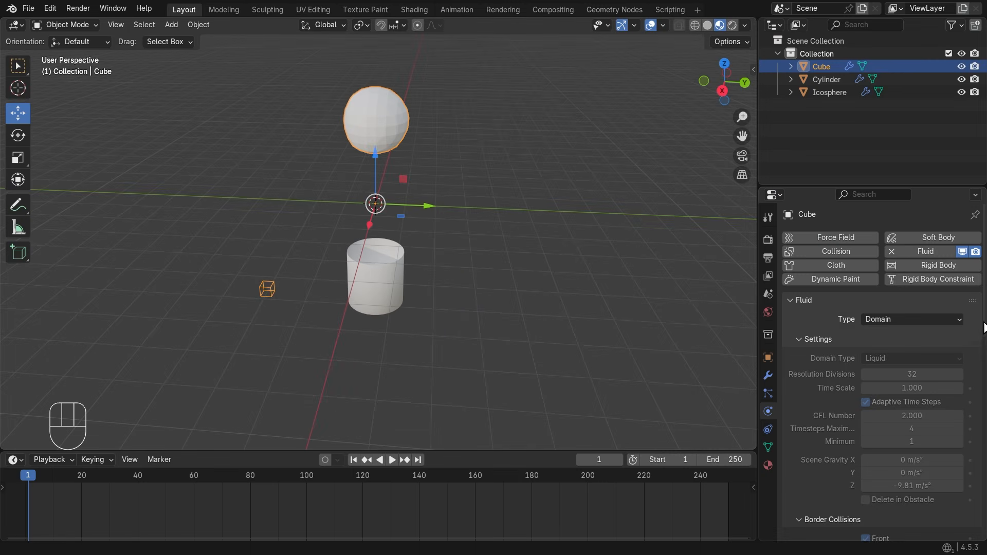
{"action": "scroll", "coordinate": [983, 328], "scroll_direction": "down", "scroll_amount": 15}
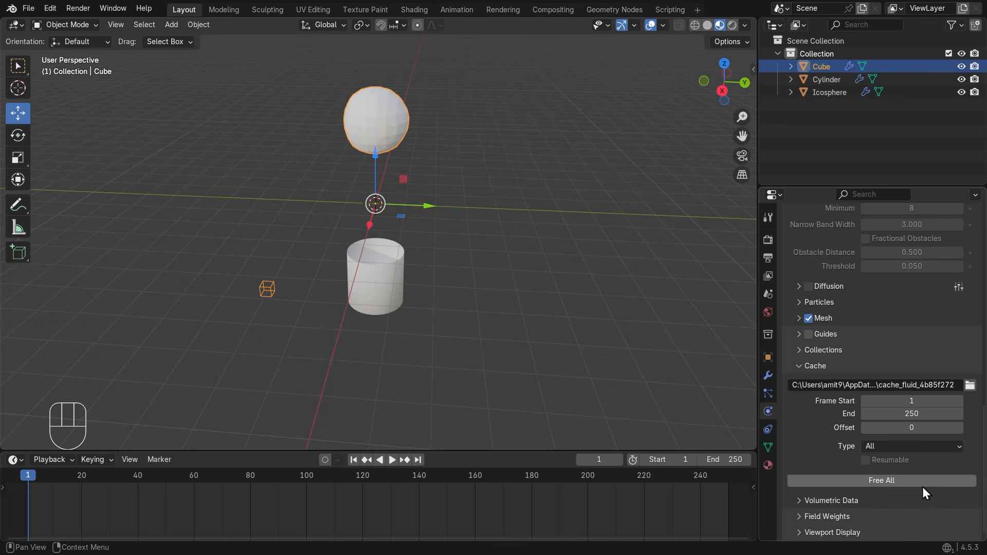
{"action": "left_click", "coordinate": [887, 467]}
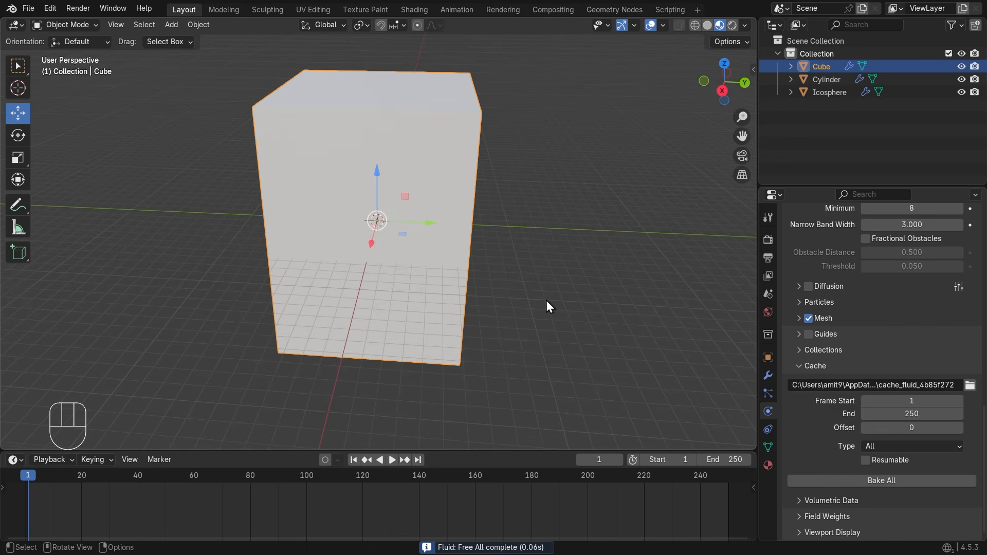
Step: Bake the entire fluid simulation again for frames 1 to 250 with the cylinder as an effector
{"action": "middle_click_drag", "start_coordinate": [546, 301], "coordinate": [486, 214]}
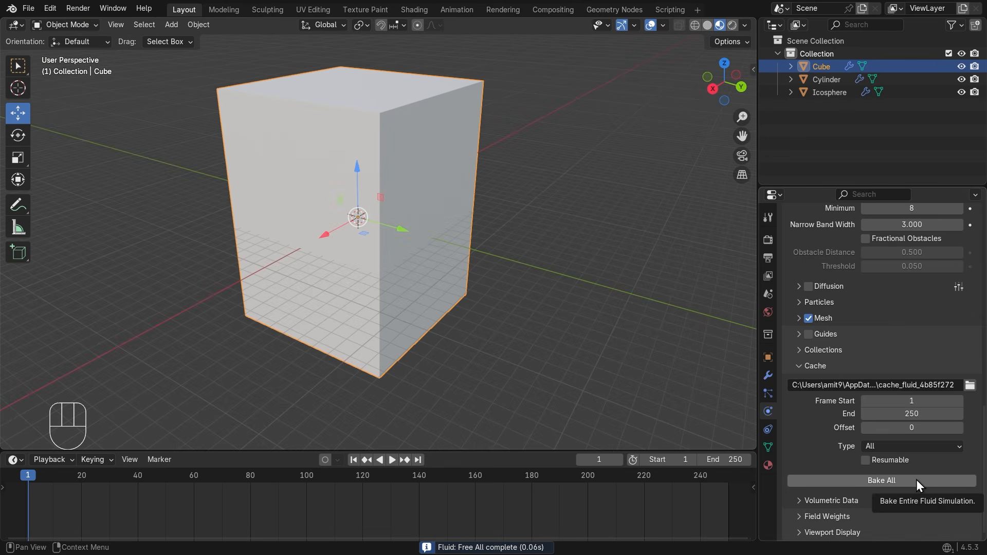
{"action": "key", "text": "super"}
{"action": "left_click", "coordinate": [895, 482]}
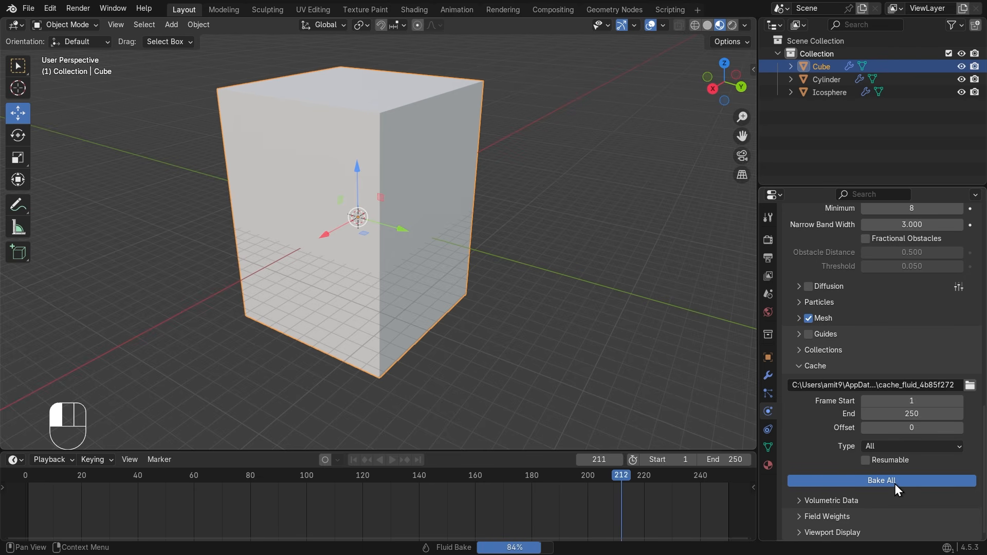
{"action": "middle_click_drag", "start_coordinate": [390, 297], "coordinate": [446, 308]}
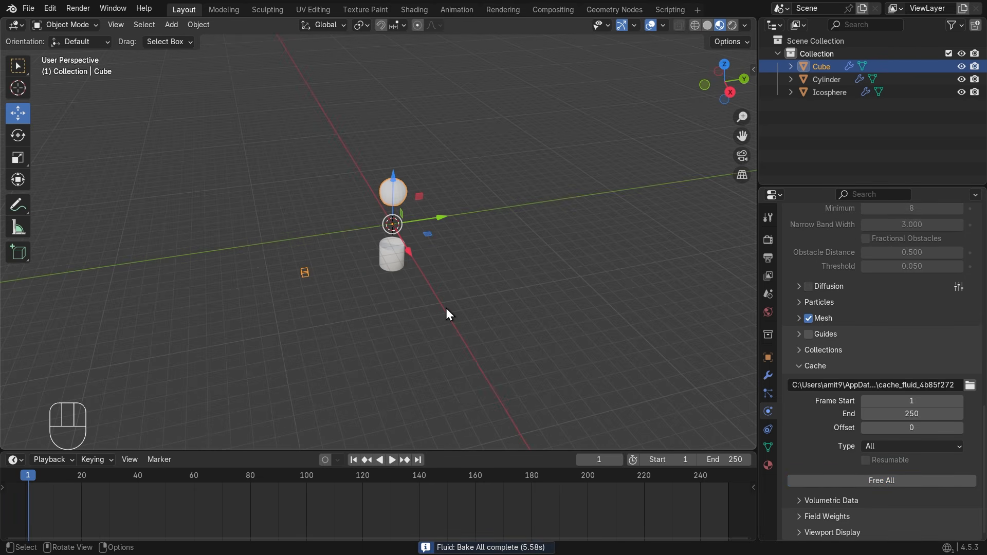
{"action": "scroll", "coordinate": [446, 308], "scroll_direction": "up", "scroll_amount": 5}
{"action": "middle_click_drag", "start_coordinate": [535, 329], "coordinate": [575, 309]}
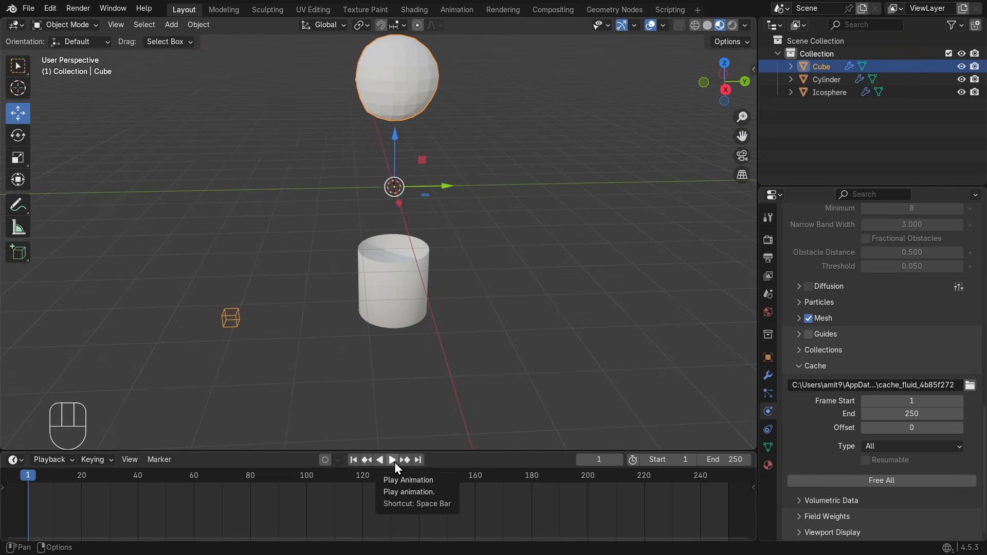
Step: Play the baked liquid simulation around the cylinder, pause at frame 193, and rewind to the first frame
{"action": "left_click", "coordinate": [394, 461]}
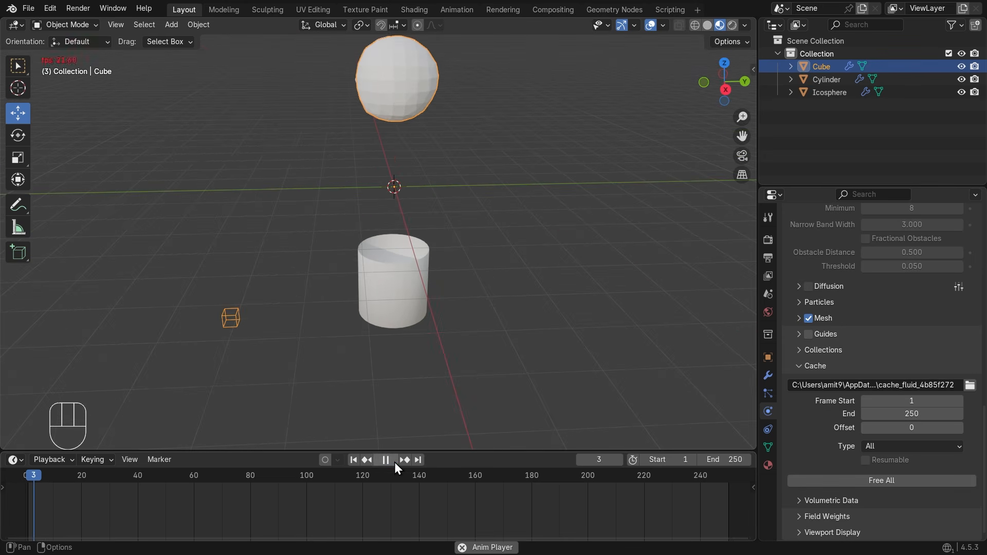
{"action": "middle_click_drag", "start_coordinate": [433, 366], "coordinate": [482, 359]}
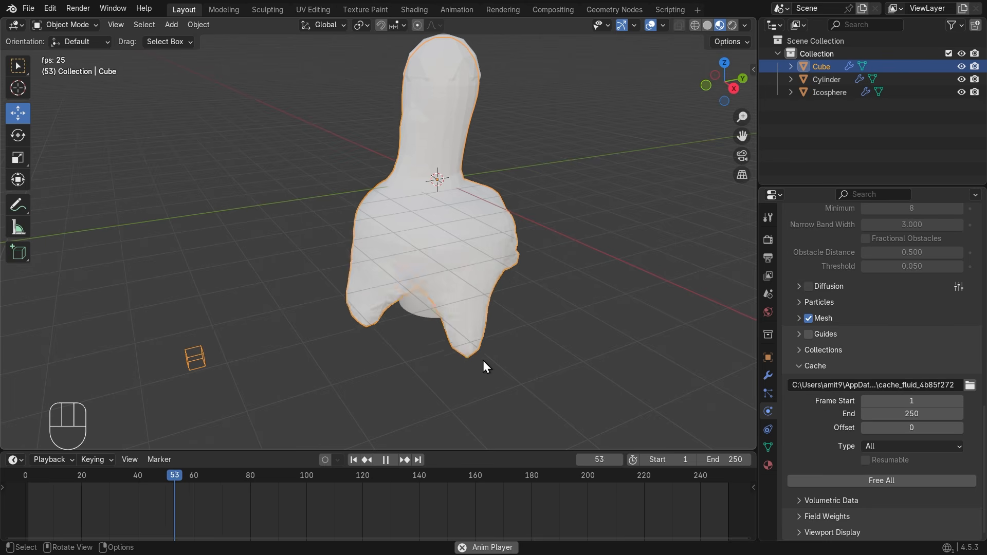
{"action": "middle_click_drag", "start_coordinate": [601, 377], "coordinate": [578, 354]}
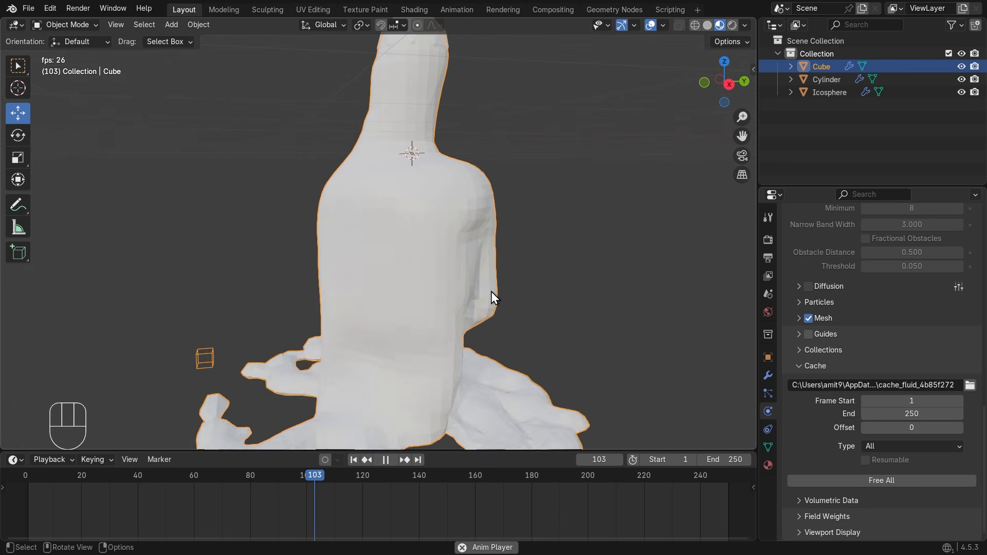
{"action": "scroll", "coordinate": [532, 290], "scroll_direction": "down", "scroll_amount": 6}
{"action": "scroll", "coordinate": [508, 316], "scroll_direction": "up", "scroll_amount": 3}
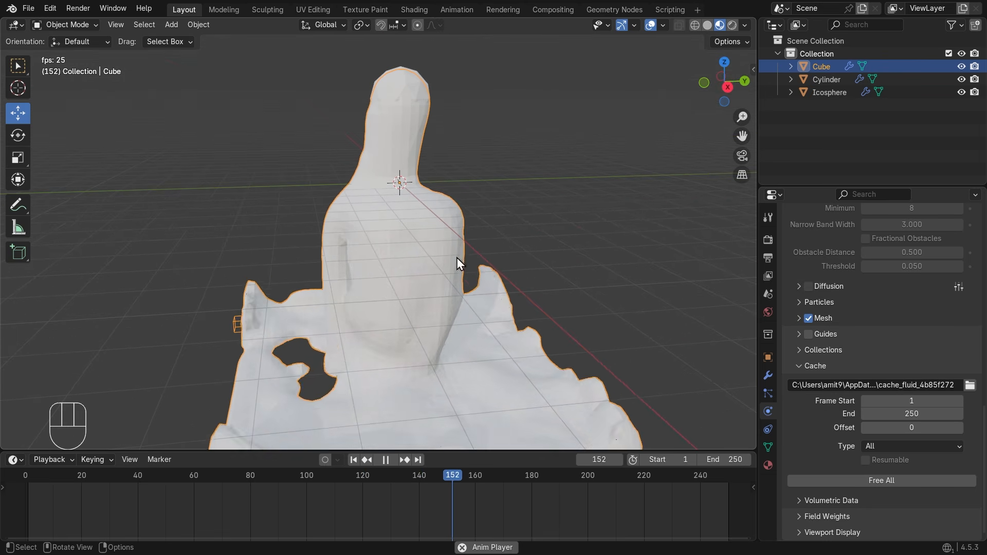
{"action": "left_click", "coordinate": [386, 462]}
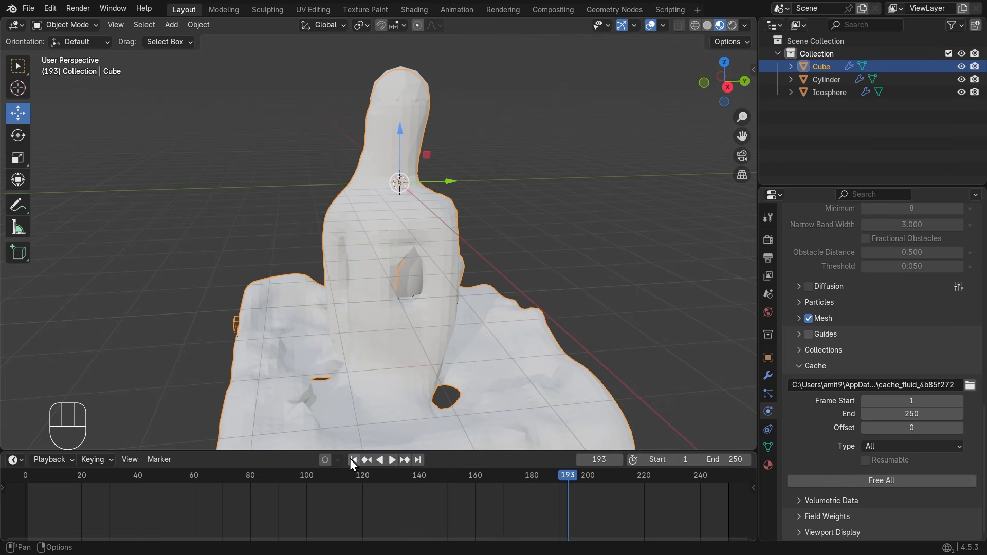
{"action": "left_click", "coordinate": [351, 460]}
Step: Select the cylinder effector and scale it up uniformly to about 4.1 times its size
{"action": "left_click", "coordinate": [395, 260]}
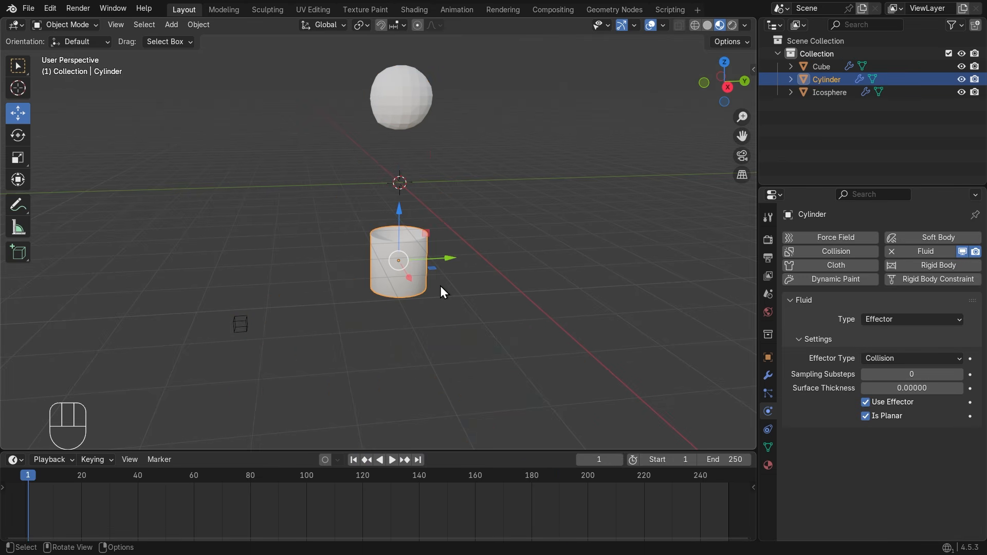
{"action": "key", "text": "s"}
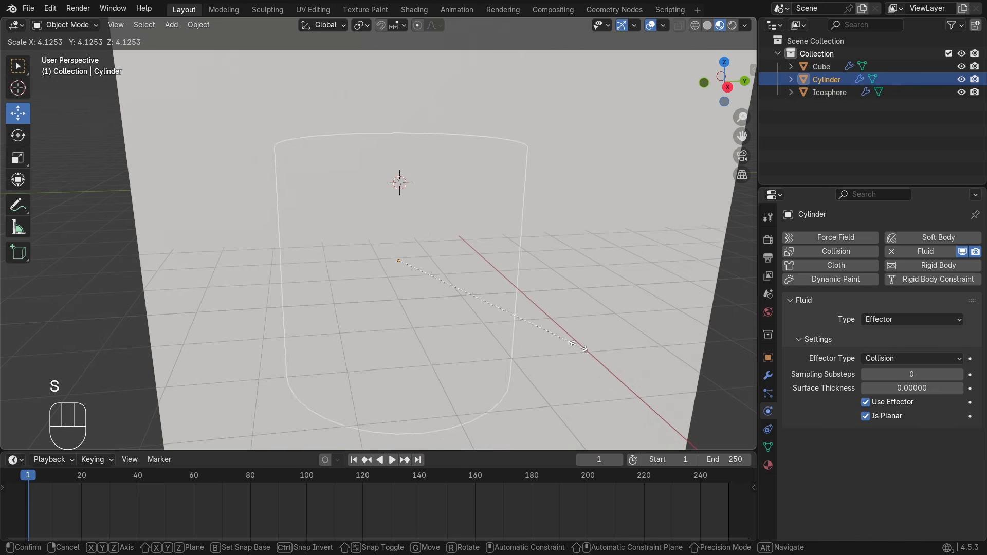
{"action": "left_click", "coordinate": [586, 348]}
{"action": "scroll", "coordinate": [589, 350], "scroll_direction": "down", "scroll_amount": 5}
{"action": "middle_click_drag", "start_coordinate": [555, 342], "coordinate": [352, 339]}
Step: Check the cube domain's extents around the enlarged cylinder in Edit Mode, and return to Object Mode
{"action": "left_click", "coordinate": [307, 280]}
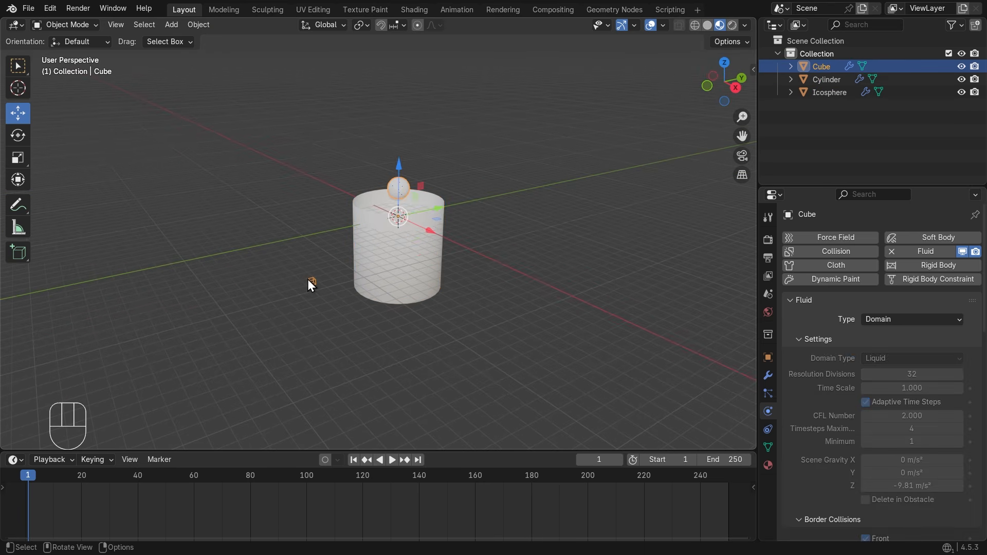
{"action": "left_click", "coordinate": [65, 25]}
{"action": "left_click", "coordinate": [74, 56]}
{"action": "middle_click_drag", "start_coordinate": [303, 287], "coordinate": [332, 277]}
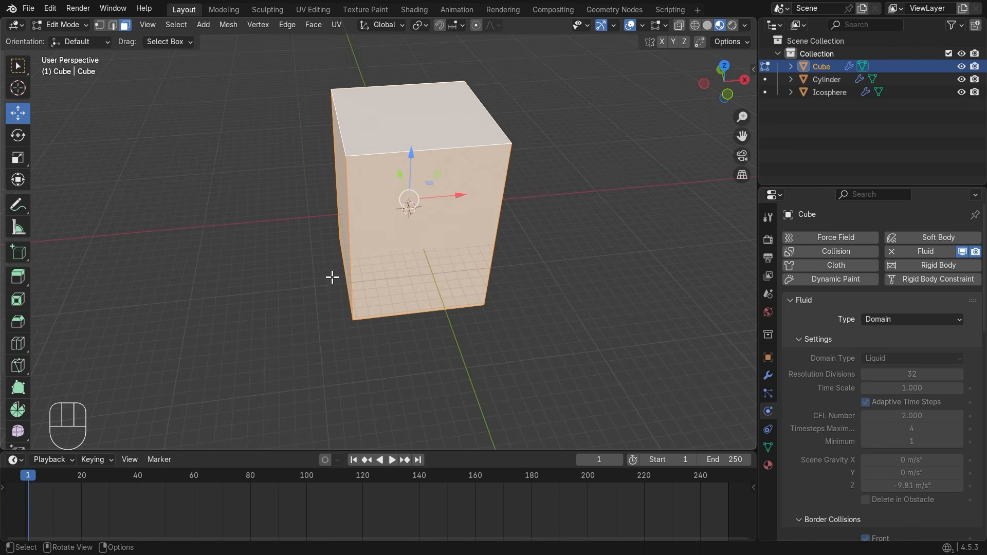
{"action": "left_click", "coordinate": [63, 22]}
{"action": "left_click", "coordinate": [67, 37]}
Step: Scale the cylinder down somewhat so that it fits inside the cube domain
{"action": "middle_click_drag", "start_coordinate": [293, 225], "coordinate": [419, 246]}
{"action": "left_click", "coordinate": [411, 247]}
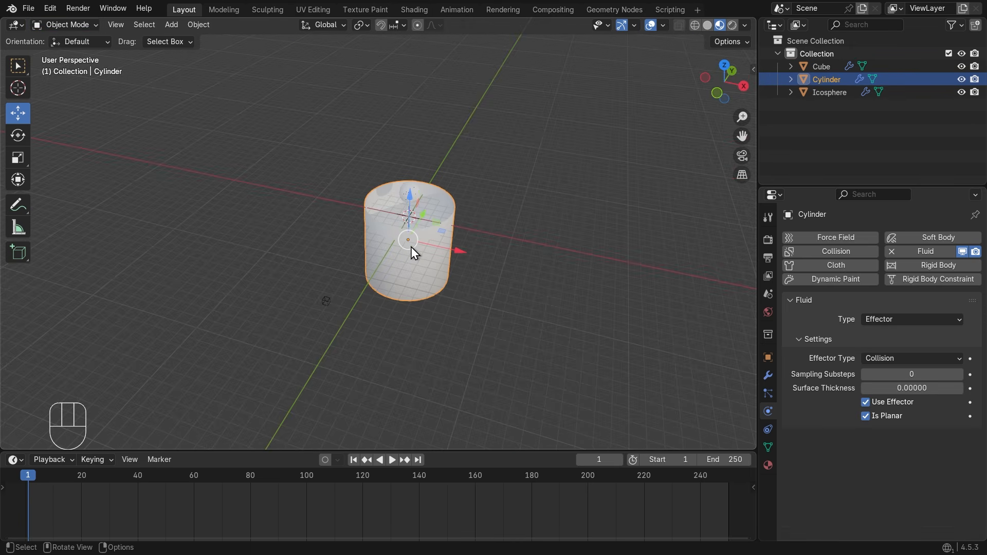
{"action": "key", "text": "s"}
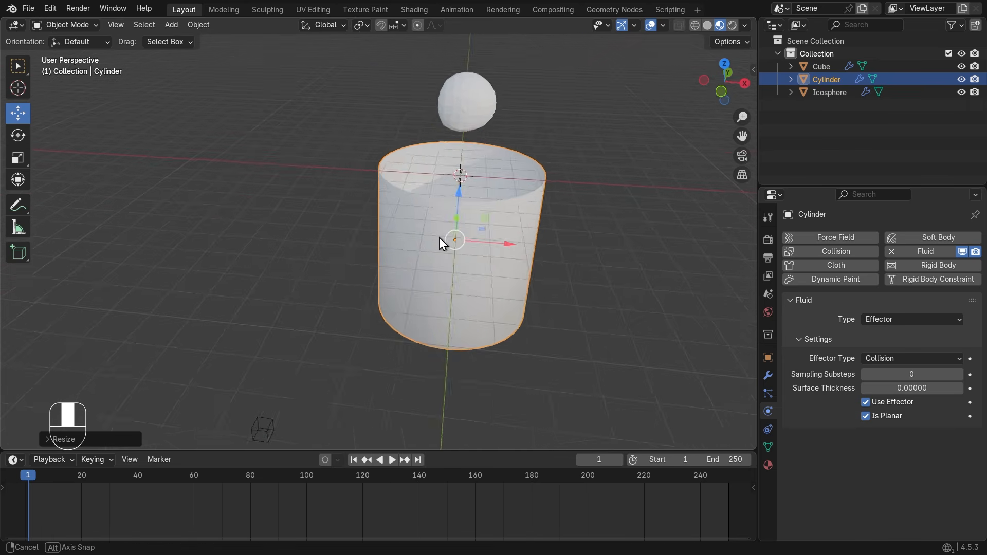
Step: Free the cube domain's old fluid cache and bake the entire simulation again for frames 1 to 250
{"action": "left_click", "coordinate": [236, 387]}
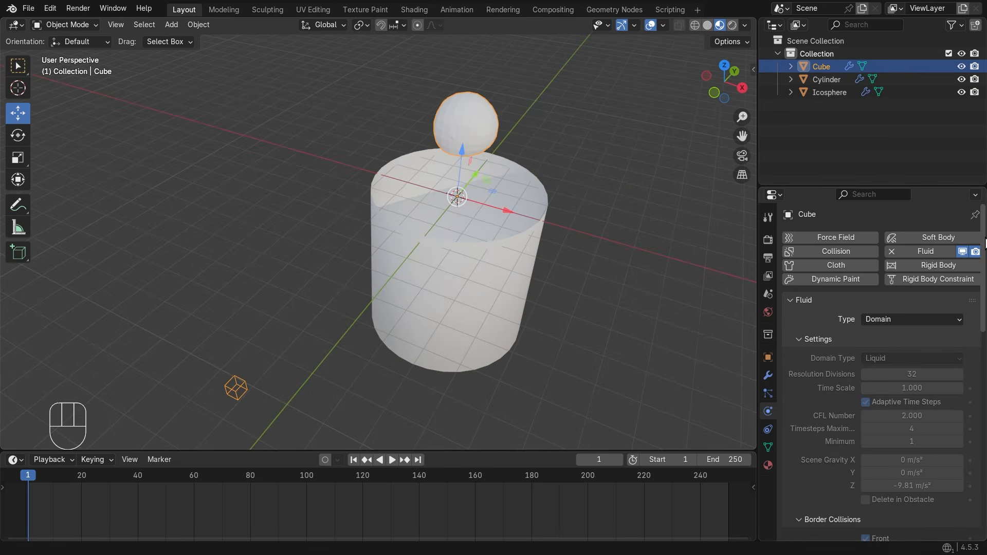
{"action": "left_click_drag", "start_coordinate": [982, 281], "coordinate": [982, 483]}
{"action": "left_click", "coordinate": [880, 481]}
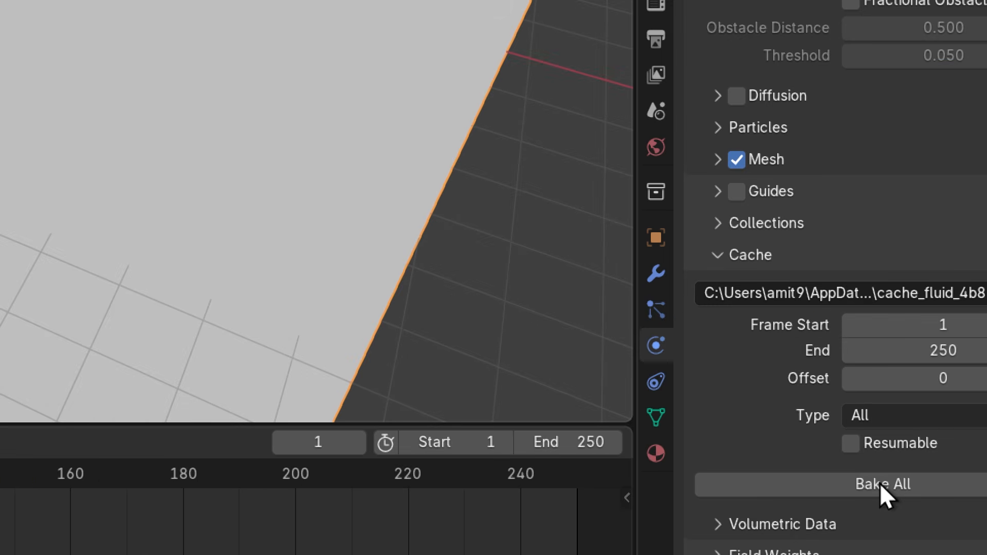
{"action": "left_click", "coordinate": [880, 483]}
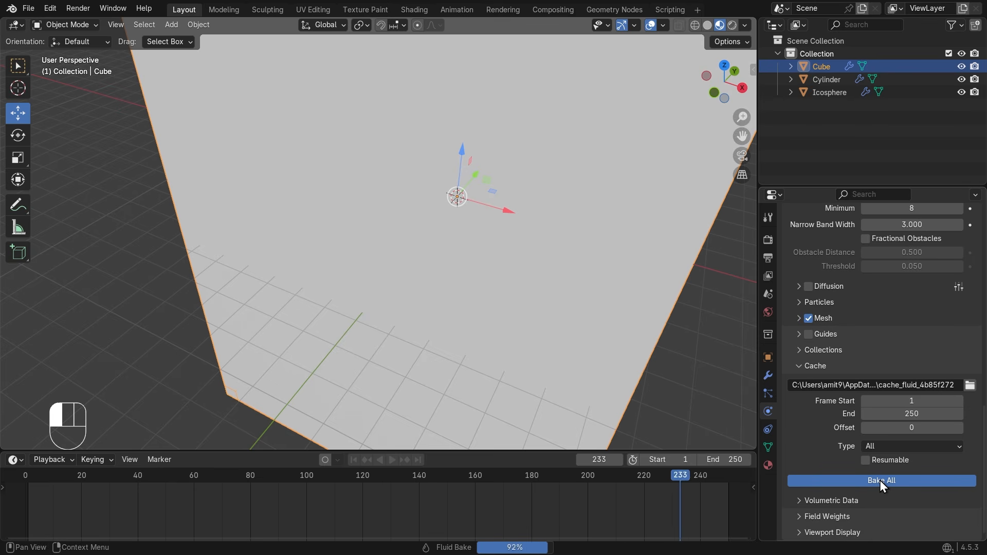
Step: Play the new bake of liquid filling the enlarged cylinder and pause at frame 155
{"action": "scroll", "coordinate": [485, 304], "scroll_direction": "down", "scroll_amount": 3}
{"action": "middle_click_drag", "start_coordinate": [485, 304], "coordinate": [417, 434]}
{"action": "left_click", "coordinate": [393, 460]}
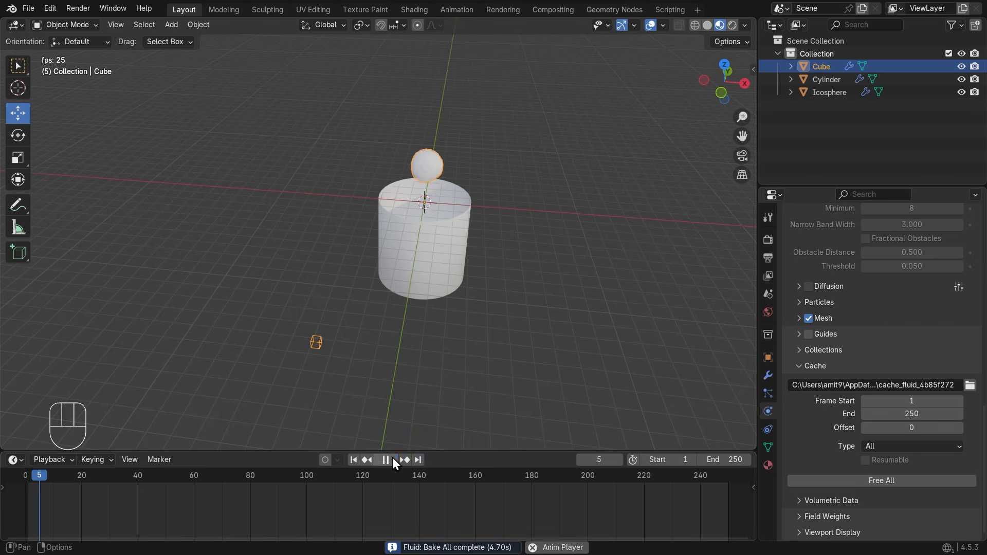
{"action": "middle_click_drag", "start_coordinate": [505, 219], "coordinate": [490, 250]}
{"action": "scroll", "coordinate": [529, 249], "scroll_direction": "up", "scroll_amount": 4}
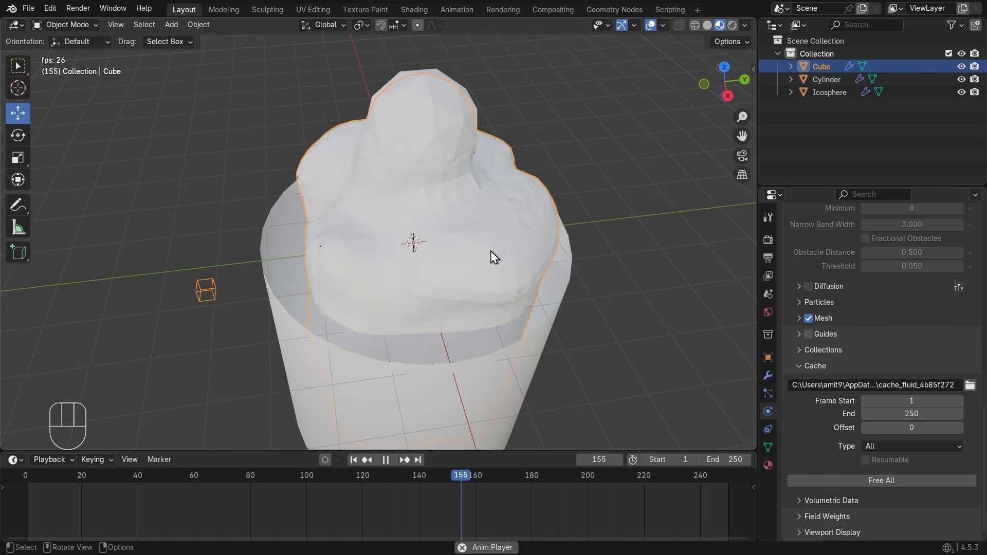
{"action": "scroll", "coordinate": [578, 275], "scroll_direction": "down", "scroll_amount": 2}
{"action": "mouse_move", "coordinate": [578, 275]}
{"action": "middle_mouse_down"}
{"action": "mouse_move", "coordinate": [564, 281]}
{"action": "mouse_move", "coordinate": [571, 271]}
{"action": "middle_mouse_up"}
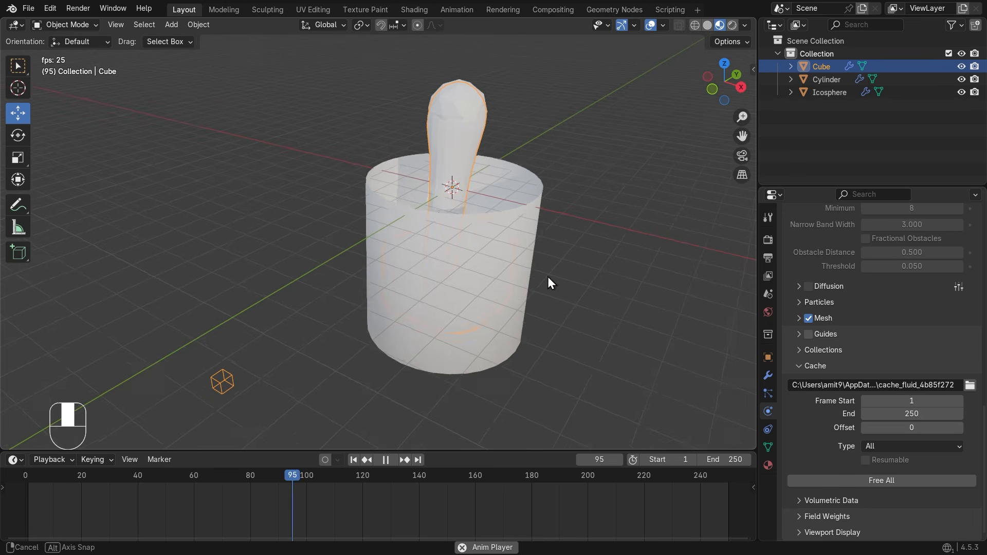
{"action": "middle_click_drag", "start_coordinate": [549, 283], "coordinate": [473, 291]}
{"action": "scroll", "coordinate": [507, 306], "scroll_direction": "up", "scroll_amount": 1}
{"action": "key", "text": "space"}
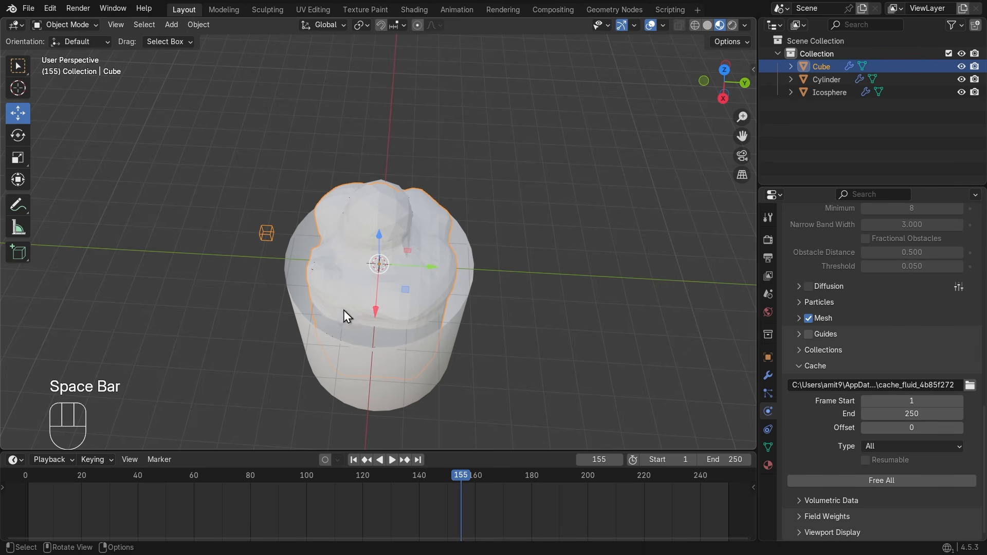
Step: Examine the liquid surface inside the cylinder up close at frame 155, and rewind to the first frame
{"action": "scroll", "coordinate": [492, 272], "scroll_direction": "up", "scroll_amount": 4}
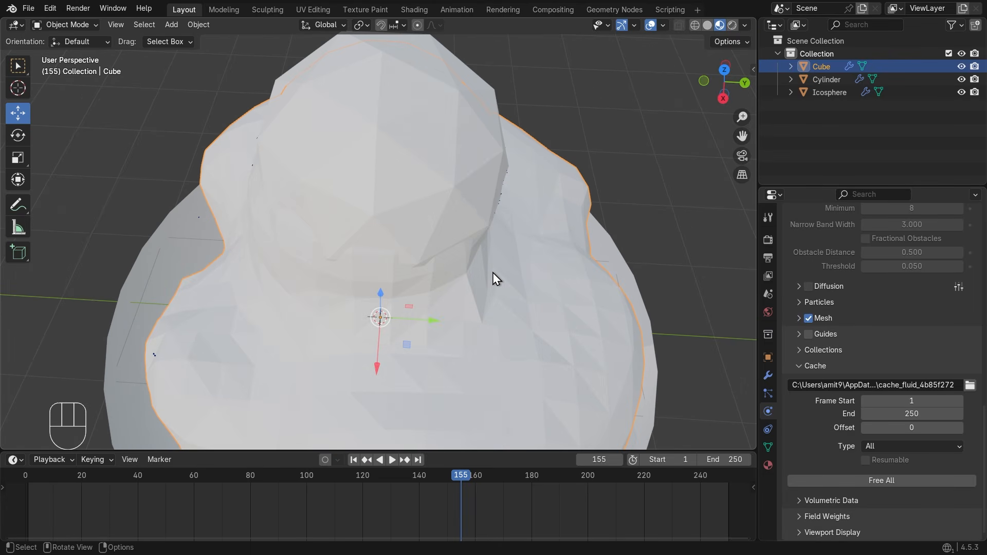
{"action": "middle_click_drag", "start_coordinate": [492, 272], "coordinate": [437, 254]}
{"action": "scroll", "coordinate": [464, 248], "scroll_direction": "down", "scroll_amount": 5}
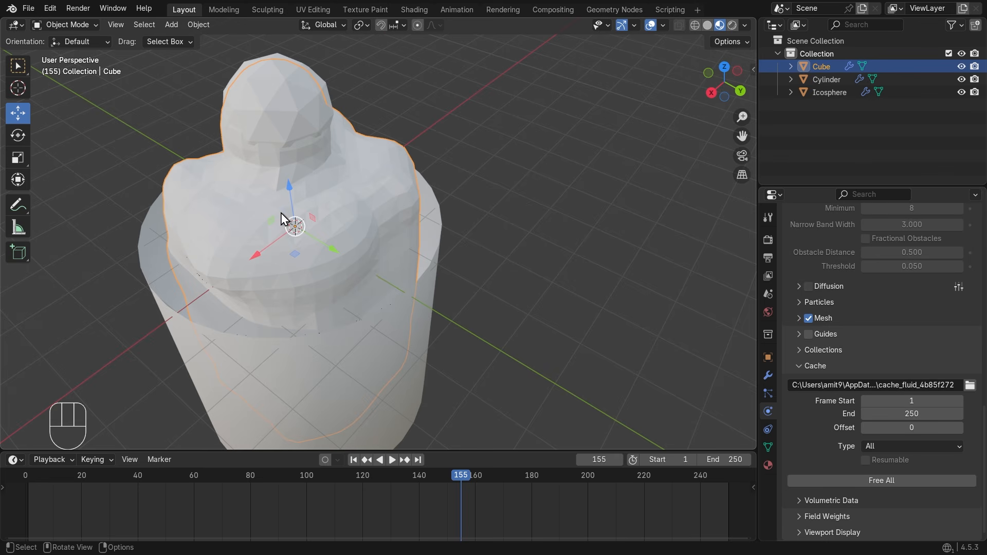
{"action": "middle_click_drag", "start_coordinate": [282, 213], "coordinate": [327, 205]}
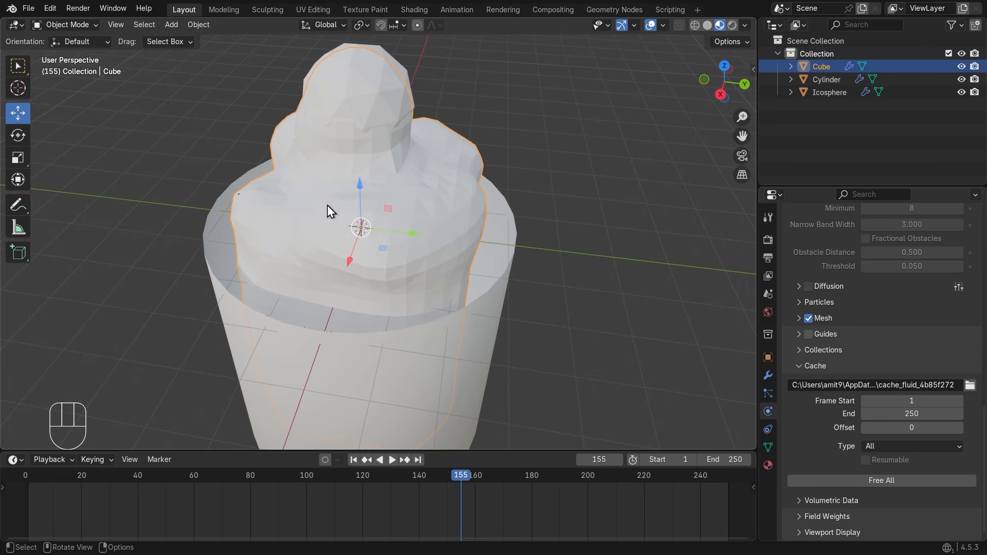
{"action": "left_click", "coordinate": [354, 462]}
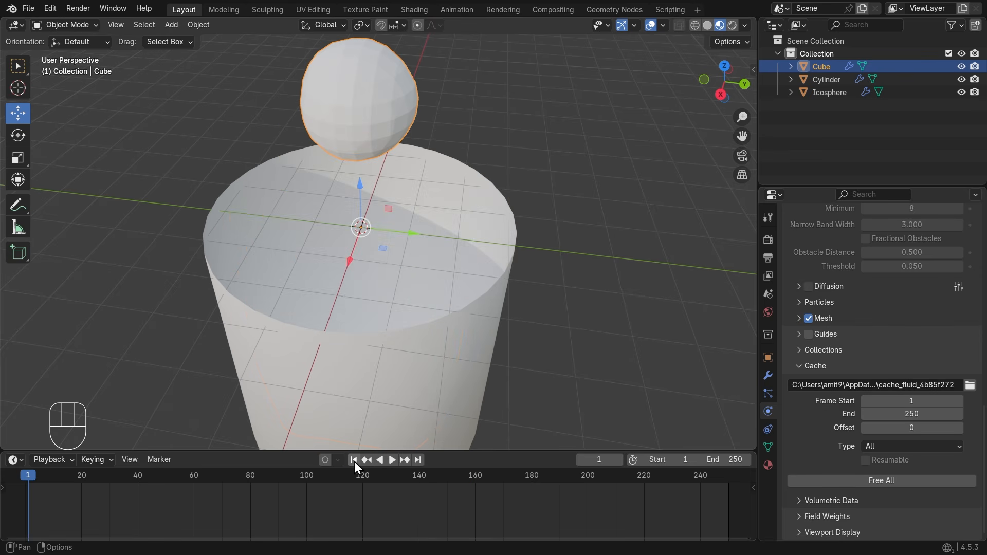
{"action": "scroll", "coordinate": [458, 299], "scroll_direction": "down", "scroll_amount": 5}
{"action": "middle_click_drag", "start_coordinate": [458, 299], "coordinate": [556, 265]}
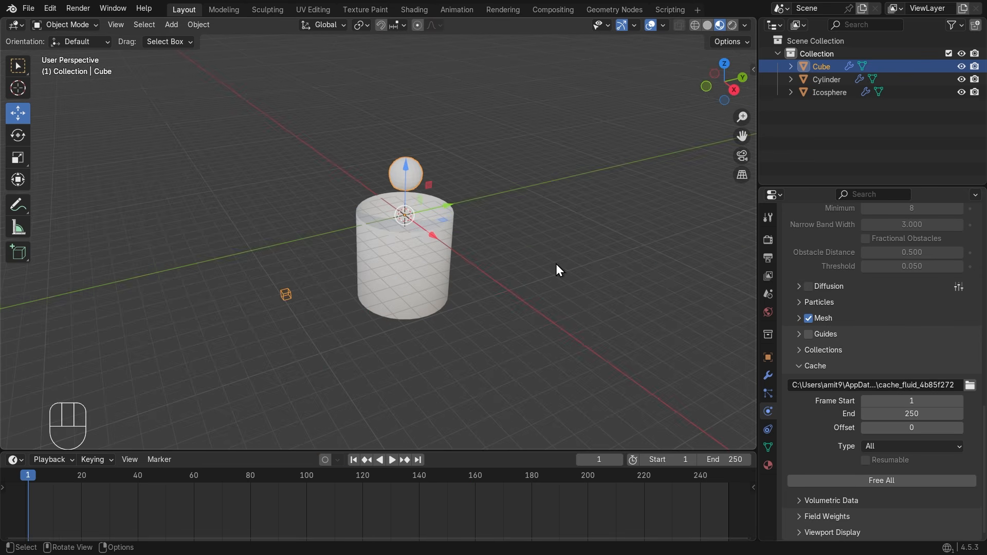
{"action": "scroll", "coordinate": [557, 264], "scroll_direction": "up", "scroll_amount": 5}
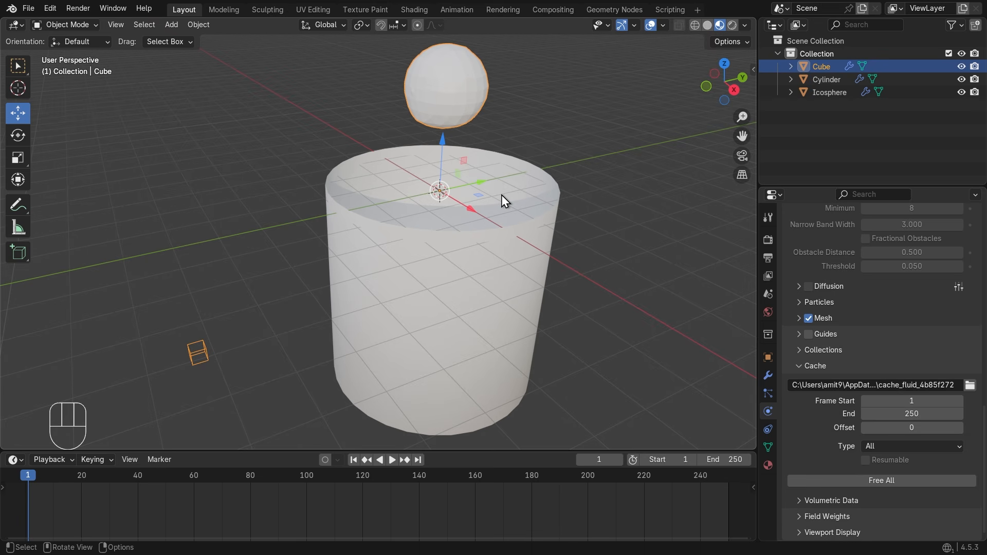
{"action": "scroll", "coordinate": [501, 195], "scroll_direction": "down", "scroll_amount": 4}
{"action": "middle_click_drag", "start_coordinate": [535, 173], "coordinate": [509, 178]}
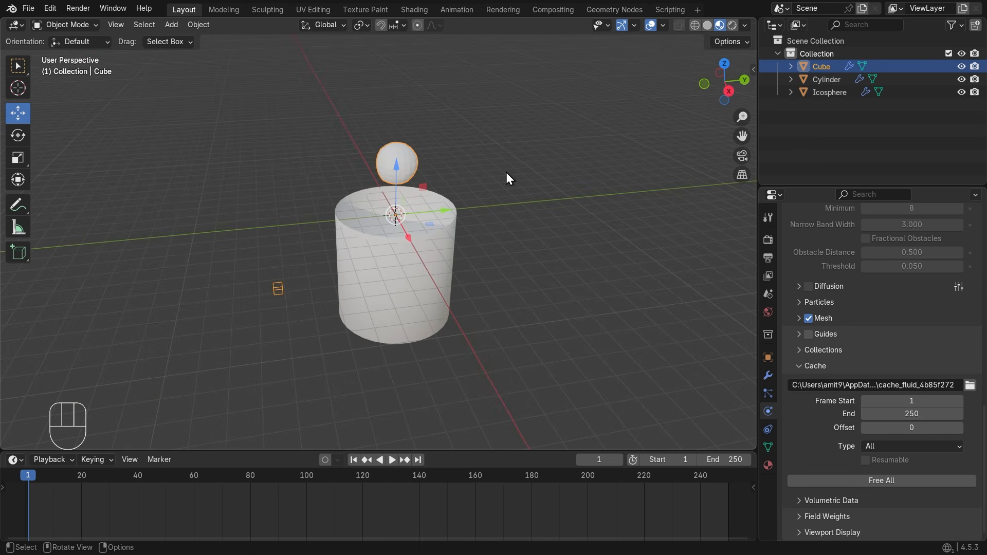
{"action": "middle_click_drag", "start_coordinate": [369, 314], "coordinate": [500, 277]}
{"action": "middle_click_drag", "start_coordinate": [514, 200], "coordinate": [469, 214]}
Step: Reselect the cube domain and examine its small corner resolution cube in relation to the cylinder and sphere
{"action": "left_click", "coordinate": [551, 230]}
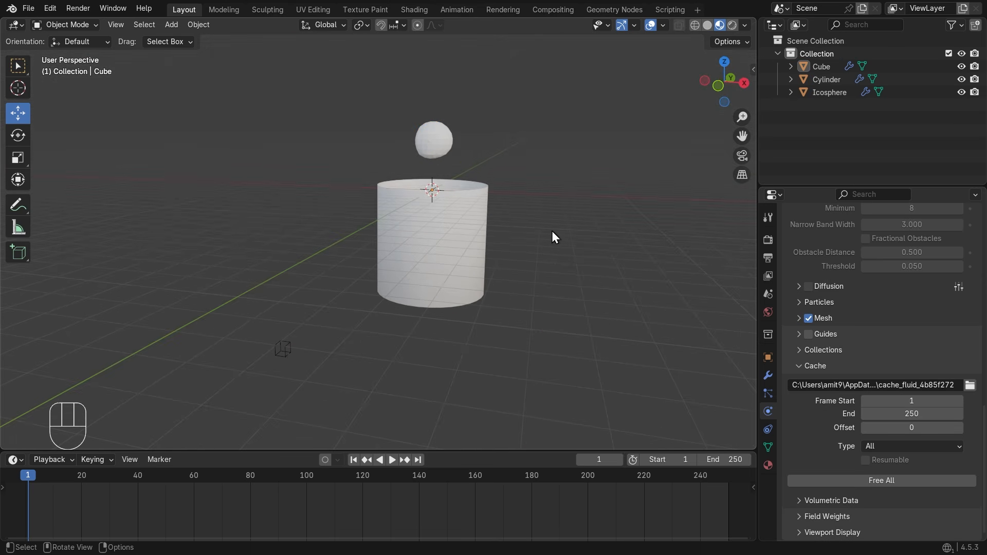
{"action": "left_click", "coordinate": [281, 355]}
{"action": "key", "text": "super+plus"}
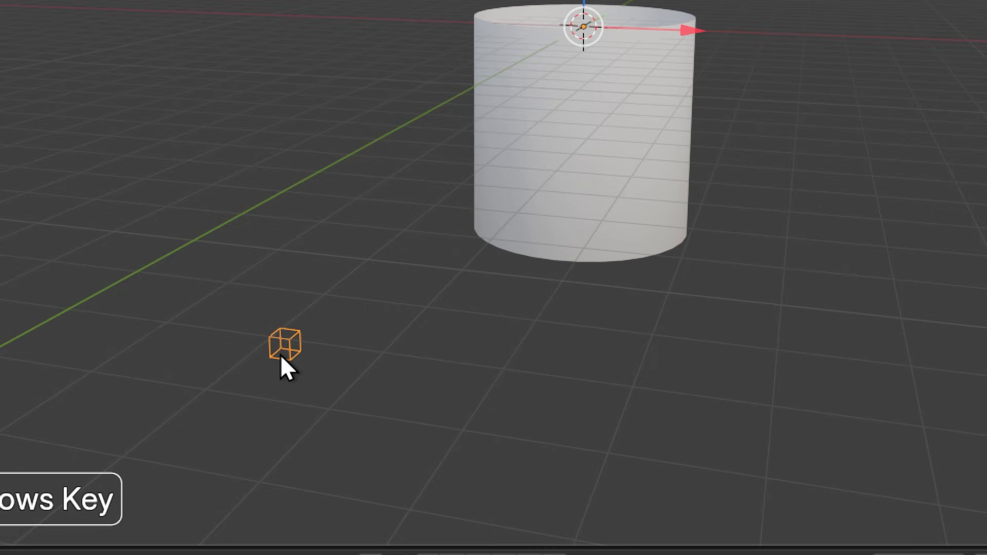
{"action": "key", "text": "super+minus"}
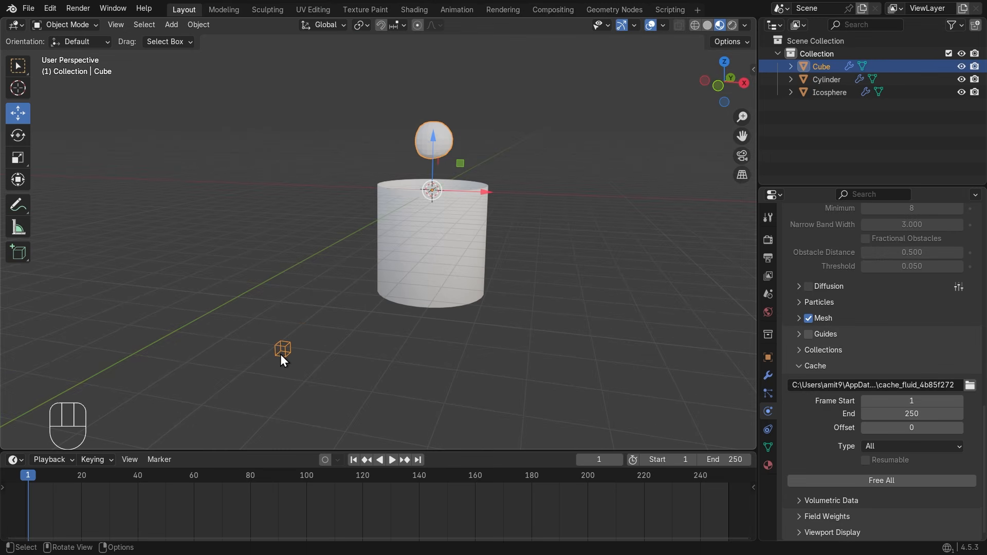
{"action": "scroll", "coordinate": [476, 115], "scroll_direction": "up", "scroll_amount": 5}
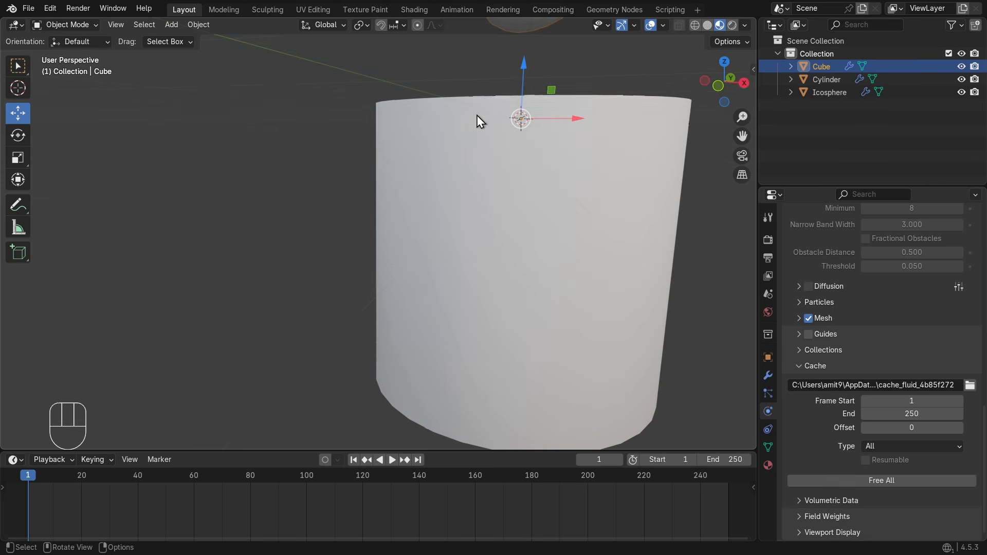
{"action": "middle_click_drag", "start_coordinate": [548, 71], "coordinate": [532, 146]}
{"action": "scroll", "coordinate": [498, 170], "scroll_direction": "down", "scroll_amount": 3}
{"action": "scroll", "coordinate": [530, 146], "scroll_direction": "up", "scroll_amount": 3}
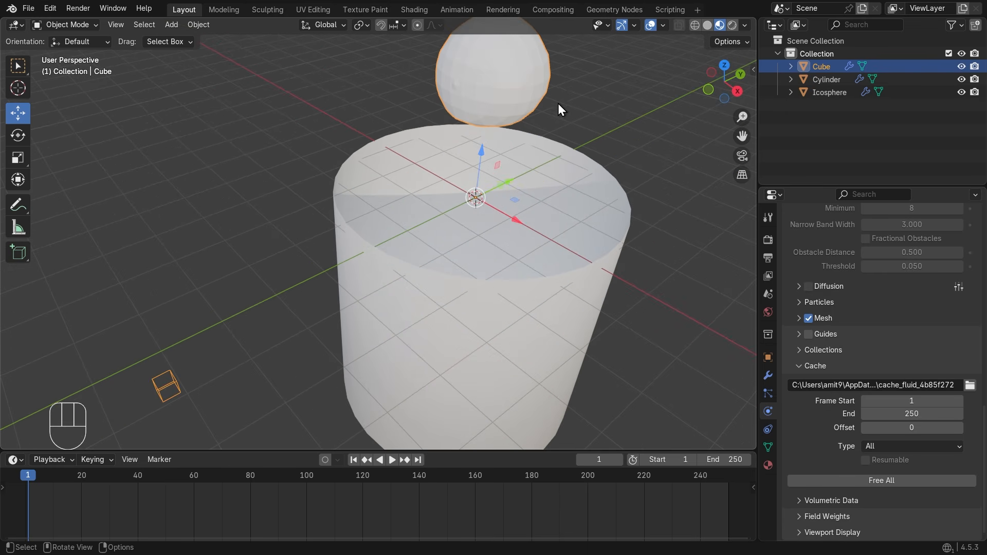
Step: Select the icosphere inflow and compare its shape with the liquid mesh surrounding it
{"action": "left_click", "coordinate": [828, 91]}
{"action": "middle_click_drag", "start_coordinate": [576, 113], "coordinate": [424, 217], "text": "shift"}
{"action": "scroll", "coordinate": [525, 203], "scroll_direction": "up", "scroll_amount": 5}
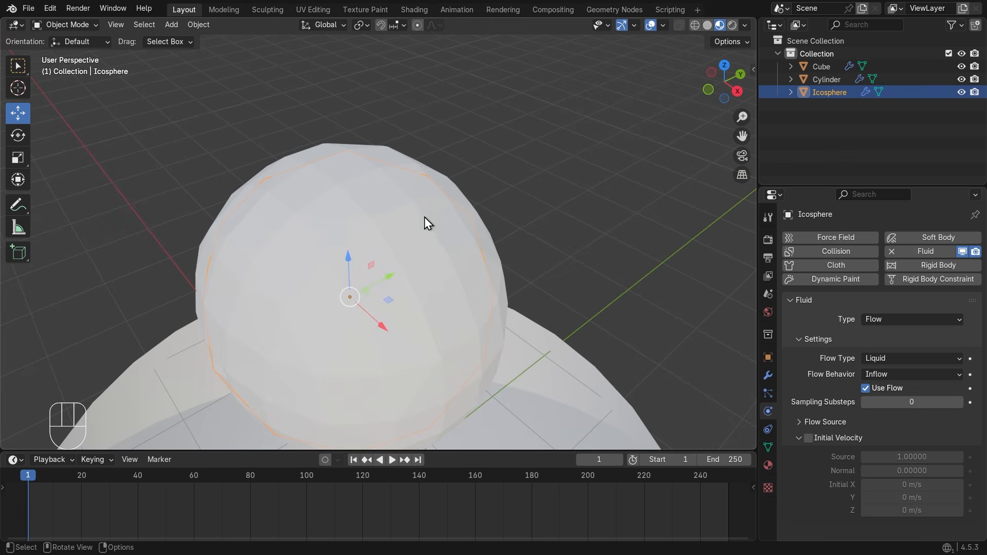
{"action": "middle_click_drag", "start_coordinate": [518, 225], "coordinate": [534, 212]}
{"action": "scroll", "coordinate": [534, 210], "scroll_direction": "down", "scroll_amount": 5}
{"action": "scroll", "coordinate": [485, 261], "scroll_direction": "up", "scroll_amount": 2}
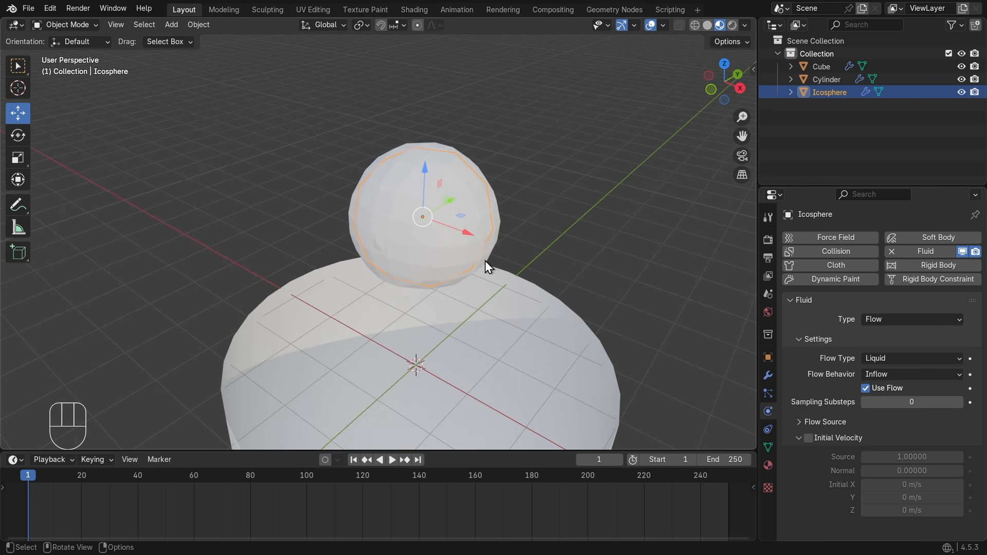
Step: Play the simulation from the first frame, pause at frame 71, and examine the pouring liquid stream up close
{"action": "left_click", "coordinate": [391, 460]}
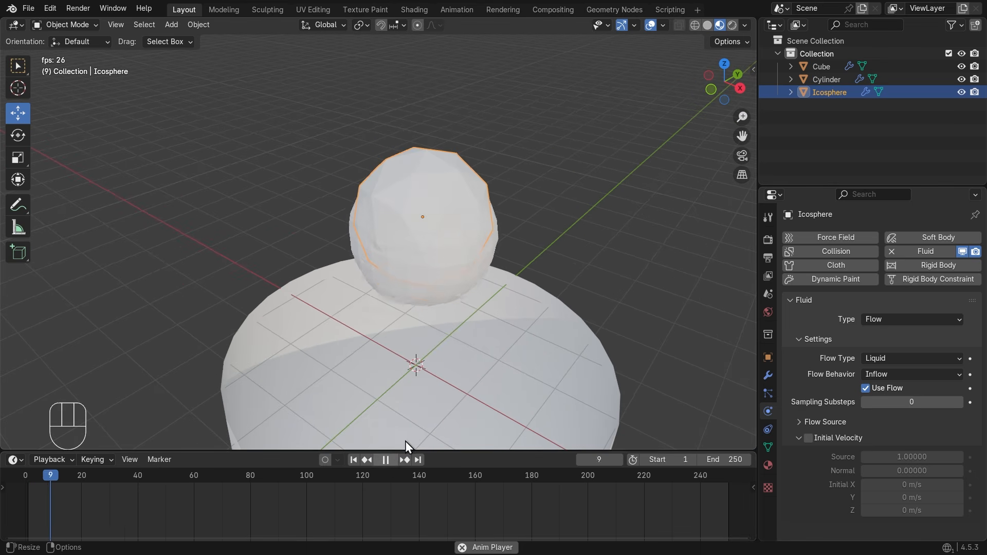
{"action": "mouse_move", "coordinate": [484, 334]}
{"action": "middle_mouse_down"}
{"action": "mouse_move", "coordinate": [504, 310]}
{"action": "mouse_move", "coordinate": [487, 348]}
{"action": "middle_mouse_up"}
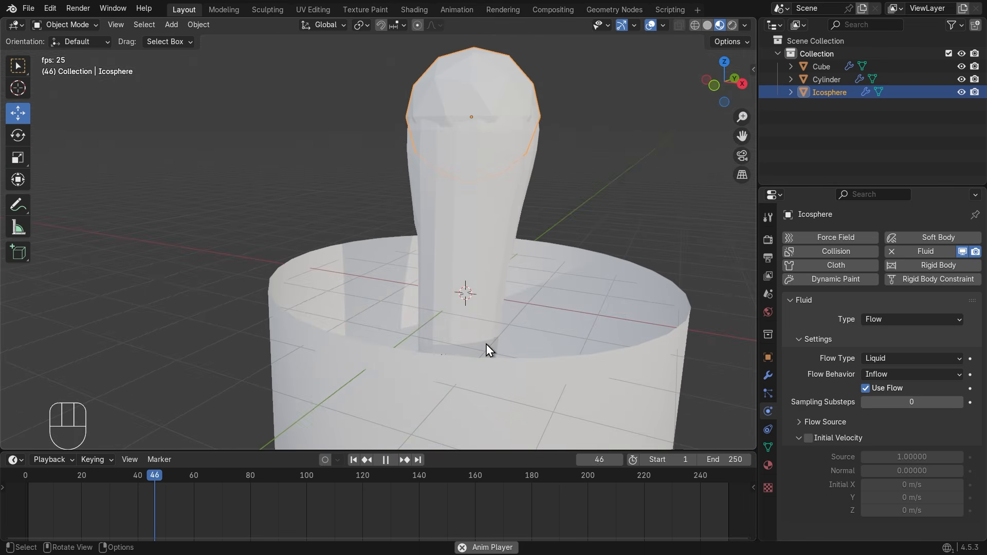
{"action": "left_click", "coordinate": [386, 460]}
{"action": "scroll", "coordinate": [516, 284], "scroll_direction": "up", "scroll_amount": 2}
{"action": "scroll", "coordinate": [572, 173], "scroll_direction": "up", "scroll_amount": 2}
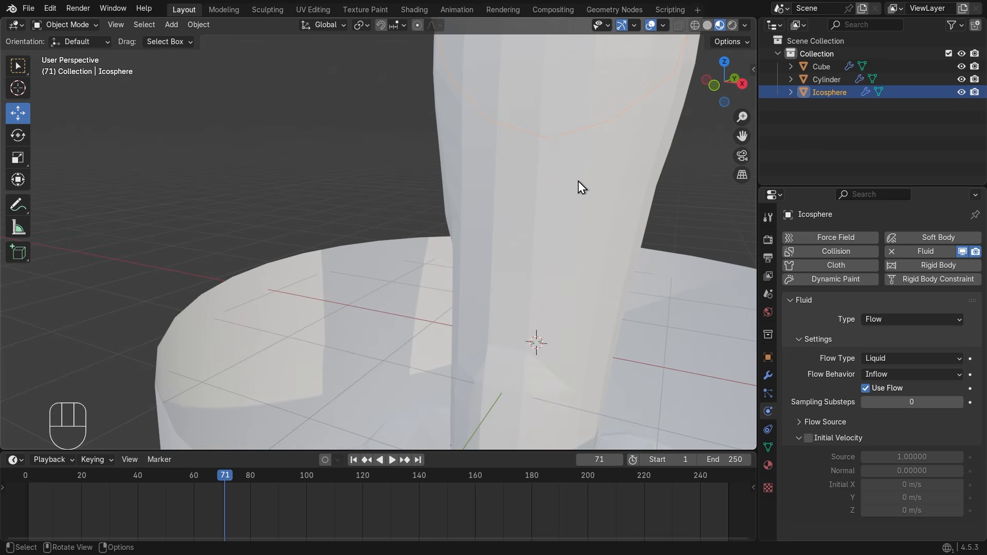
Step: Select the icosphere inflow and apply Shade Smooth to it
{"action": "scroll", "coordinate": [578, 181], "scroll_direction": "down", "scroll_amount": 5}
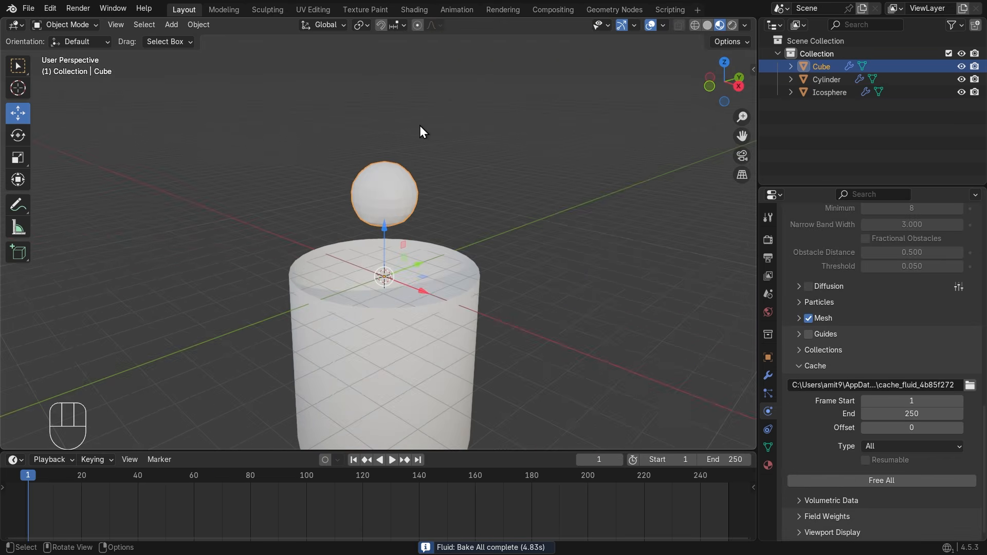
{"action": "scroll", "coordinate": [420, 125], "scroll_direction": "up", "scroll_amount": 3}
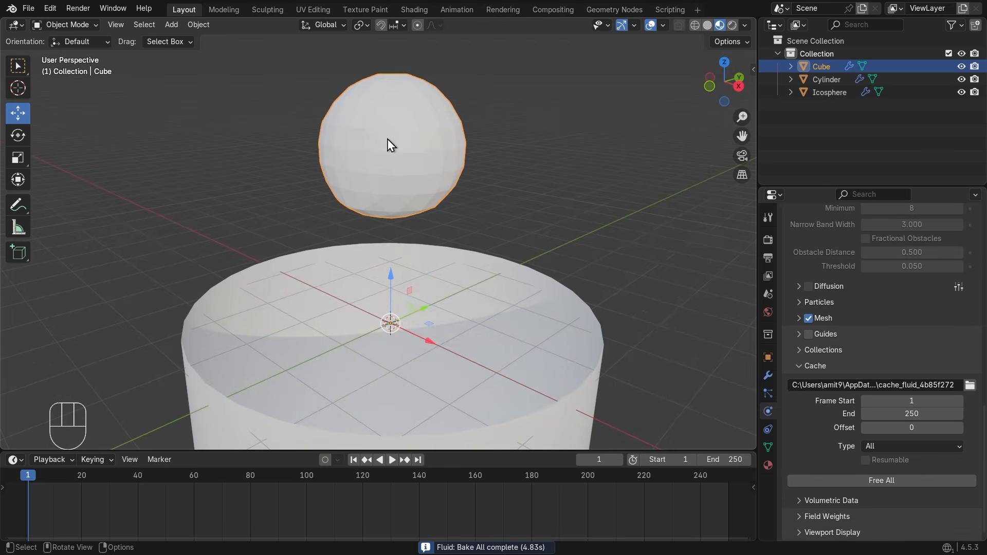
{"action": "left_click", "coordinate": [820, 92]}
{"action": "right_click", "coordinate": [373, 112]}
{"action": "left_click", "coordinate": [371, 112]}
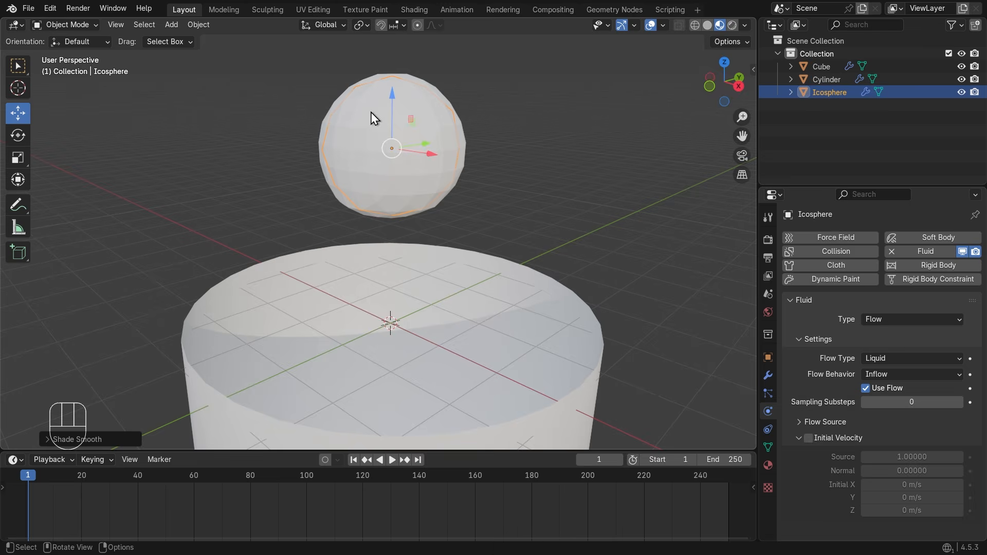
Step: Play the simulation from the first frame, pause at frame 87, and examine the shading of the pouring liquid
{"action": "middle_click_drag", "start_coordinate": [371, 112], "coordinate": [350, 433]}
{"action": "left_click", "coordinate": [391, 460]}
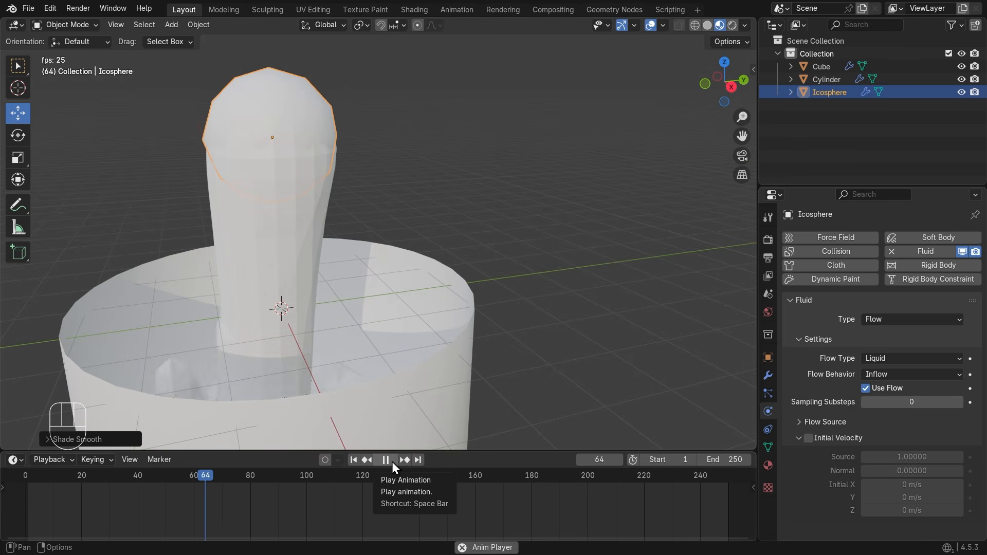
{"action": "left_click", "coordinate": [386, 460]}
{"action": "middle_click_drag", "start_coordinate": [393, 426], "coordinate": [494, 210]}
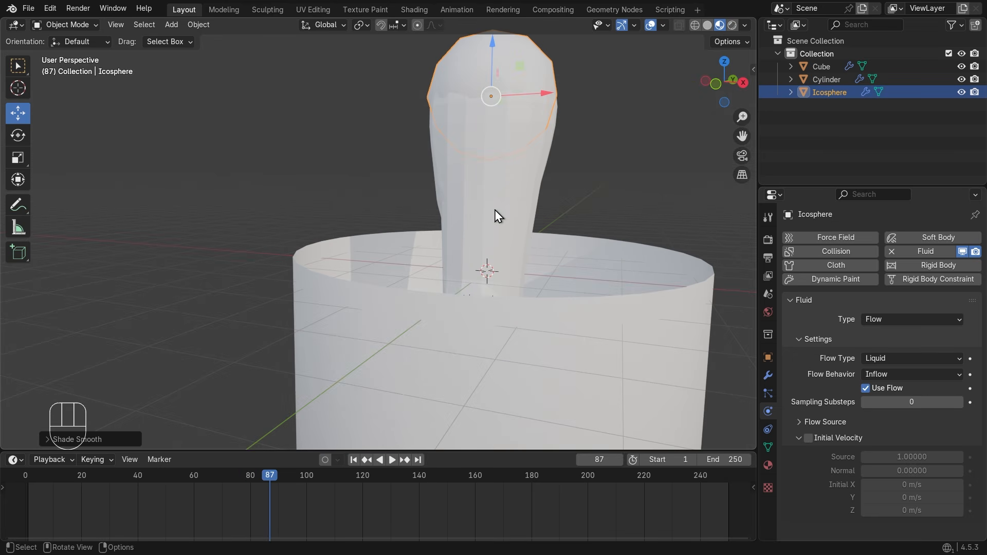
Step: Apply Shade Smooth to the cube domain's liquid mesh and inspect the stream's surface
{"action": "left_click", "coordinate": [494, 210]}
{"action": "right_click", "coordinate": [501, 158]}
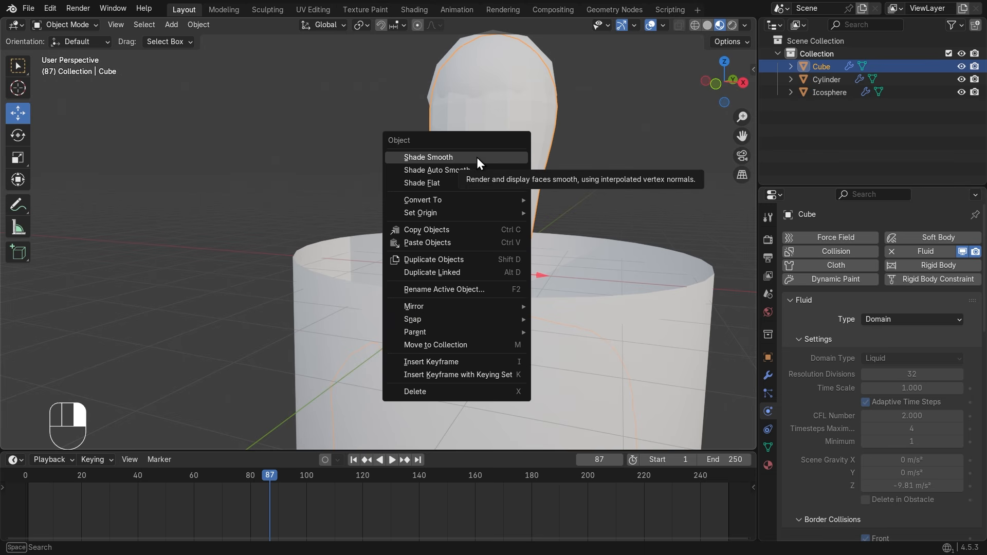
{"action": "left_click", "coordinate": [477, 157]}
{"action": "middle_click_drag", "start_coordinate": [476, 157], "coordinate": [433, 224]}
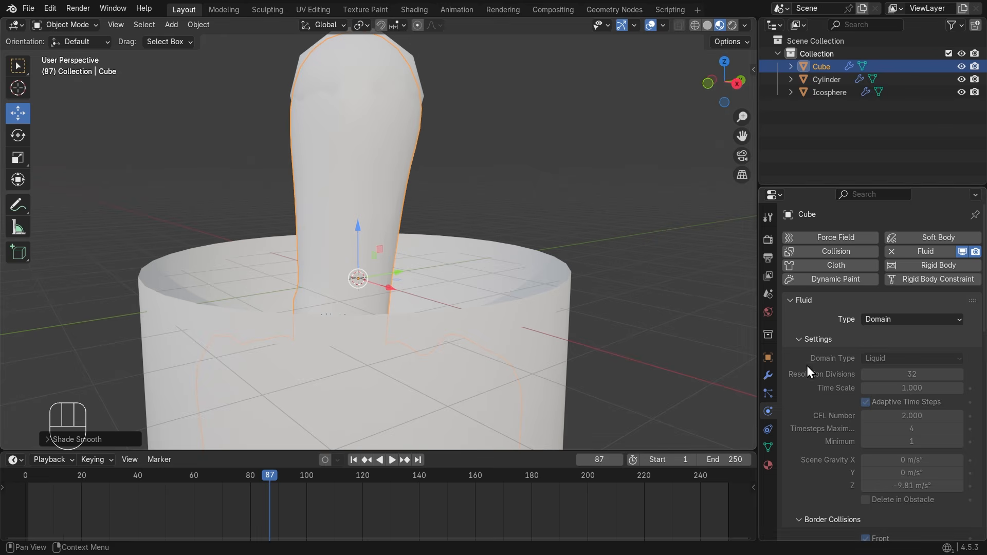
{"action": "middle_click_drag", "start_coordinate": [400, 188], "coordinate": [455, 209]}
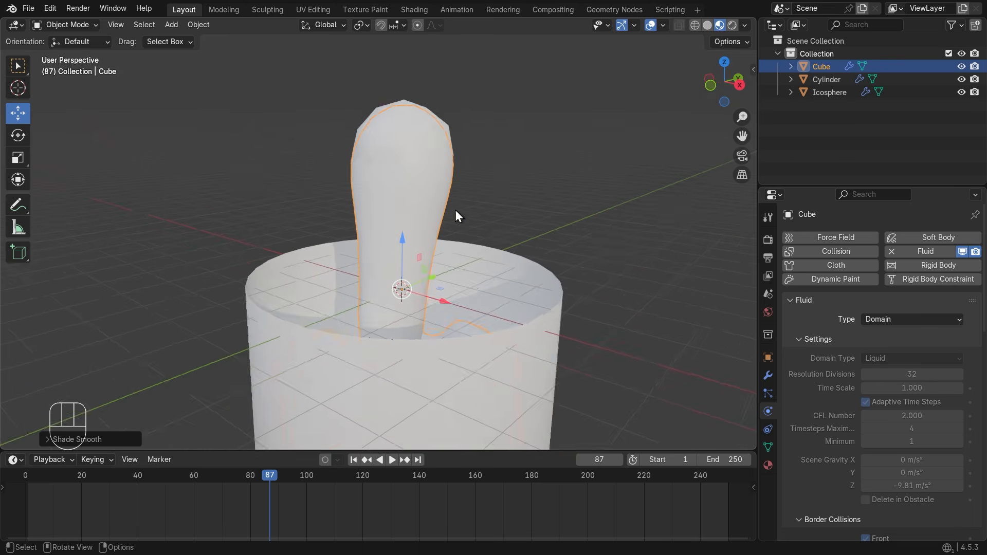
{"action": "scroll", "coordinate": [455, 209], "scroll_direction": "up", "scroll_amount": 5}
{"action": "scroll", "coordinate": [403, 208], "scroll_direction": "down", "scroll_amount": 4}
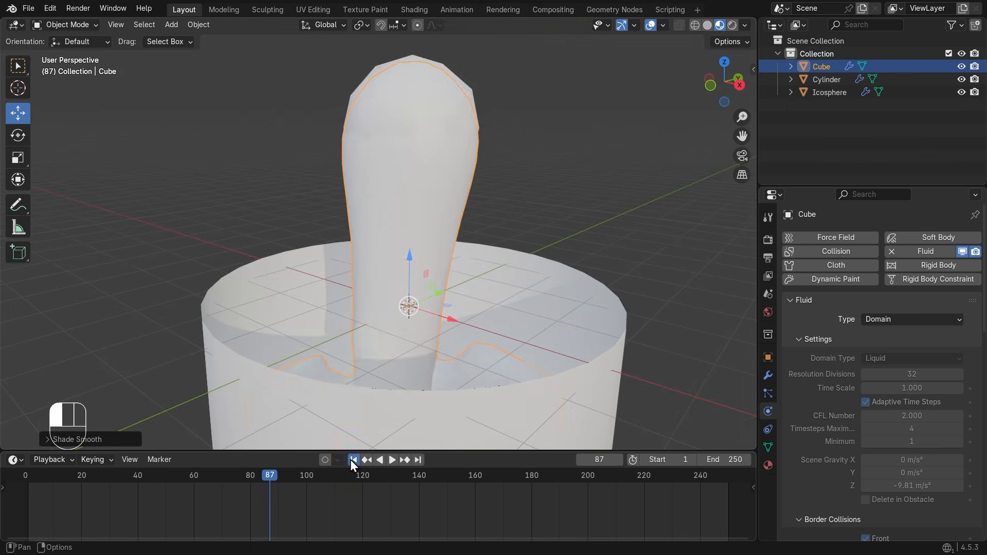
Step: Replay the smooth-shaded liquid from the first frame, examine the stream up close, and pause at frame 162
{"action": "left_click", "coordinate": [353, 460]}
{"action": "left_click", "coordinate": [392, 459]}
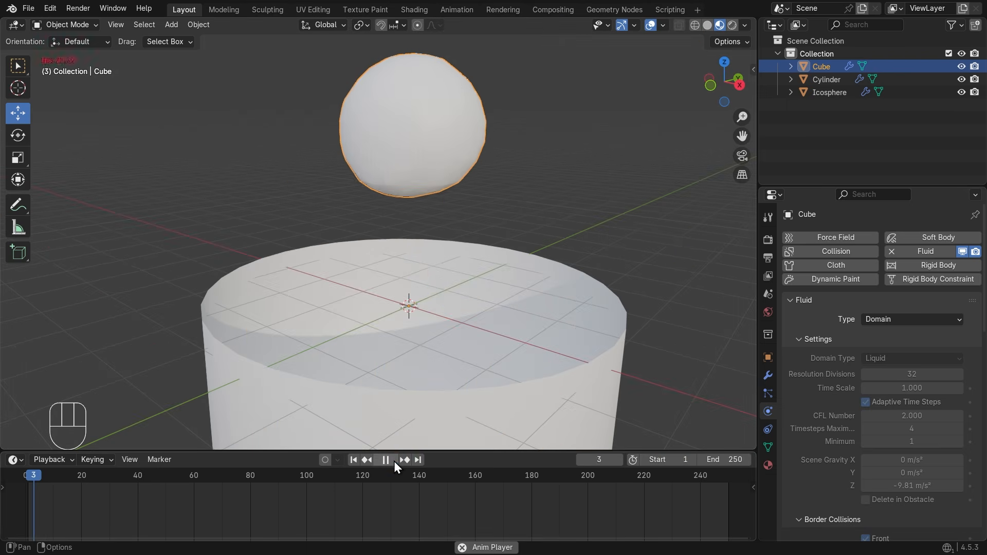
{"action": "scroll", "coordinate": [451, 283], "scroll_direction": "down", "scroll_amount": 2}
{"action": "scroll", "coordinate": [452, 283], "scroll_direction": "up", "scroll_amount": 5}
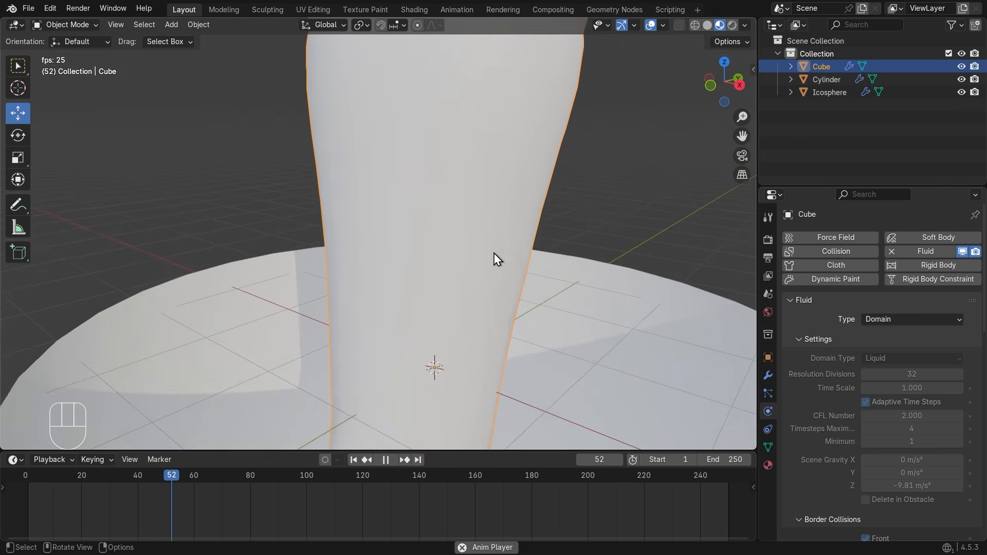
{"action": "mouse_move", "coordinate": [493, 258]}
{"action": "middle_mouse_down"}
{"action": "mouse_move", "coordinate": [456, 249]}
{"action": "mouse_move", "coordinate": [496, 248]}
{"action": "middle_mouse_up"}
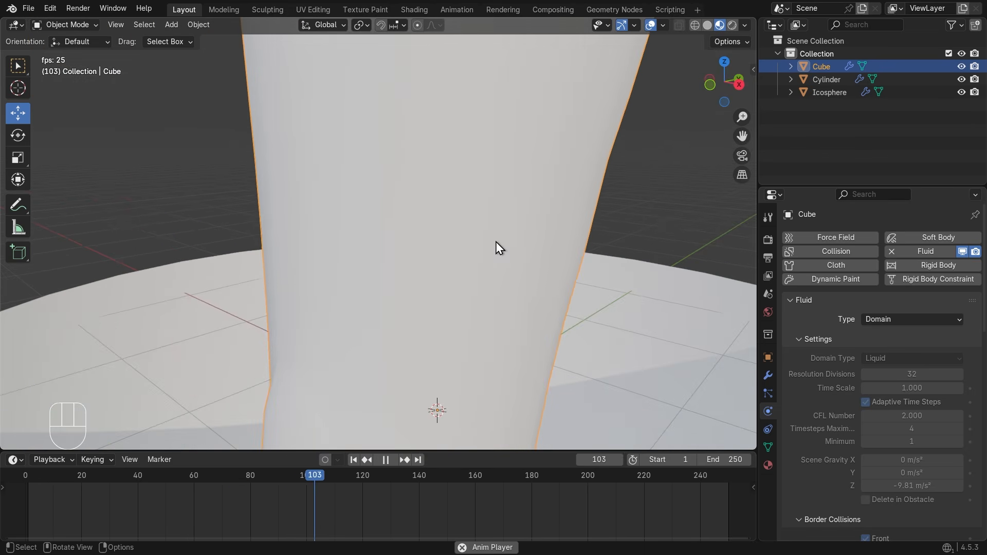
{"action": "scroll", "coordinate": [495, 244], "scroll_direction": "down", "scroll_amount": 4}
{"action": "left_click", "coordinate": [386, 459]}
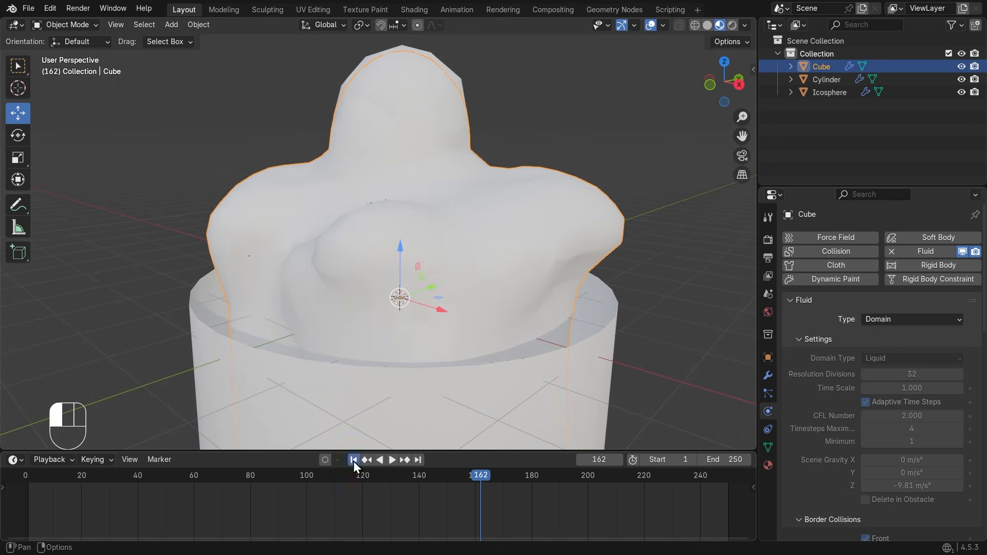
Step: Rewind to the first frame and examine the smooth liquid sphere above the cylinder
{"action": "left_click", "coordinate": [353, 459]}
{"action": "scroll", "coordinate": [510, 194], "scroll_direction": "down", "scroll_amount": 5}
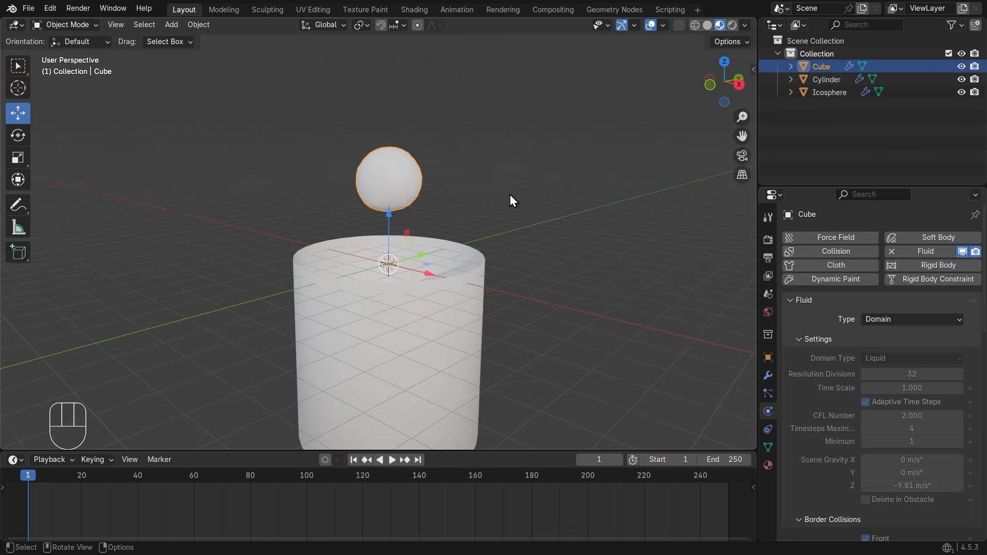
{"action": "middle_click_drag", "start_coordinate": [510, 194], "coordinate": [504, 215]}
{"action": "scroll", "coordinate": [504, 215], "scroll_direction": "up", "scroll_amount": 3}
{"action": "scroll", "coordinate": [504, 215], "scroll_direction": "up", "scroll_amount": 3}
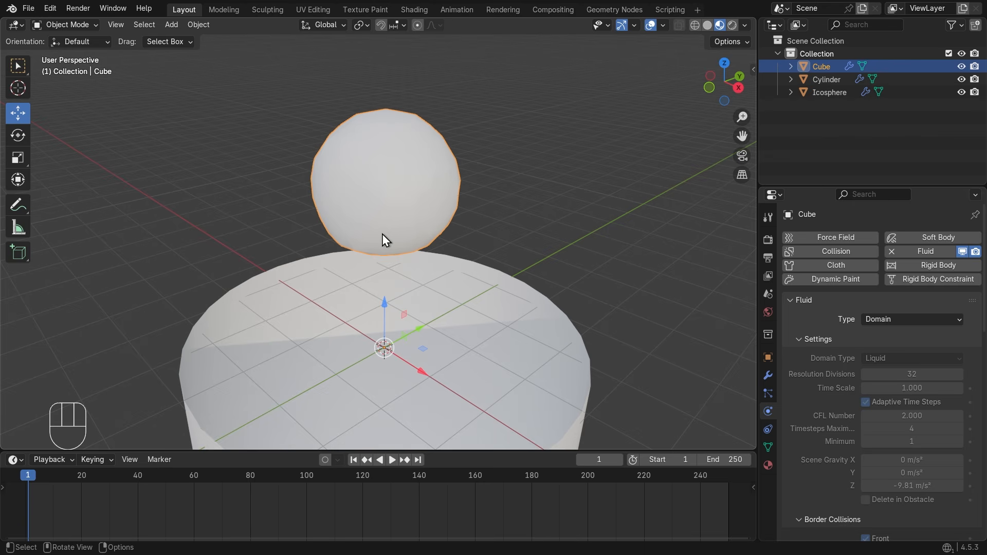
{"action": "scroll", "coordinate": [414, 233], "scroll_direction": "down", "scroll_amount": 4}
{"action": "middle_click_drag", "start_coordinate": [414, 233], "coordinate": [430, 211]}
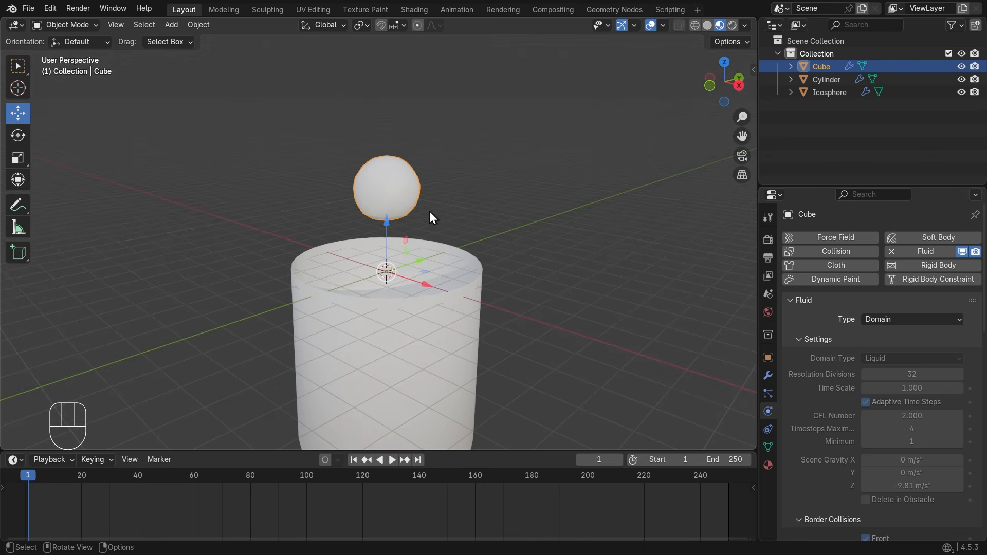
{"action": "scroll", "coordinate": [429, 211], "scroll_direction": "down", "scroll_amount": 2}
{"action": "middle_click_drag", "start_coordinate": [378, 269], "coordinate": [408, 343]}
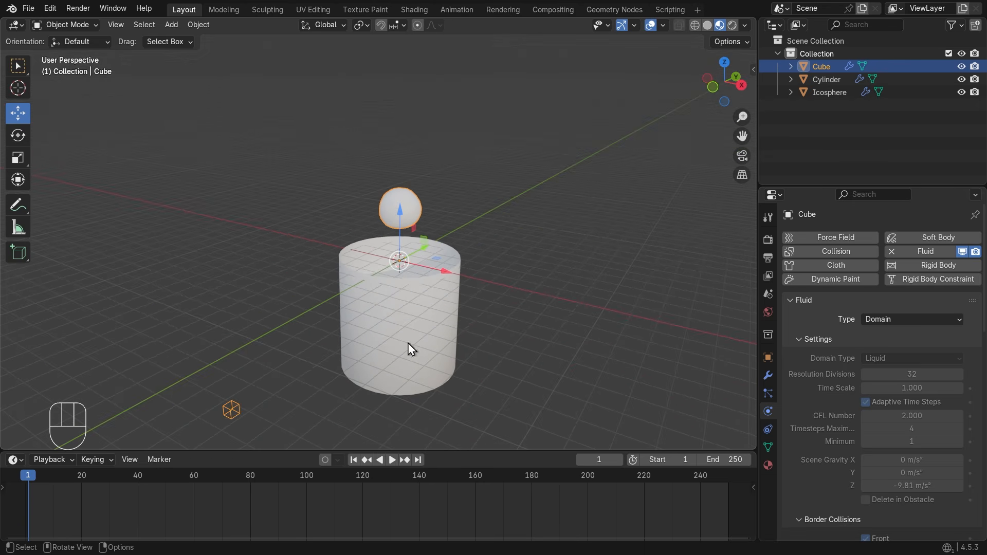
Step: Reselect the cube domain through its small resolution cube and show its material settings in a widened properties area
{"action": "left_click", "coordinate": [261, 366]}
{"action": "left_click", "coordinate": [233, 414]}
{"action": "key", "text": "super"}
{"action": "left_click", "coordinate": [771, 466]}
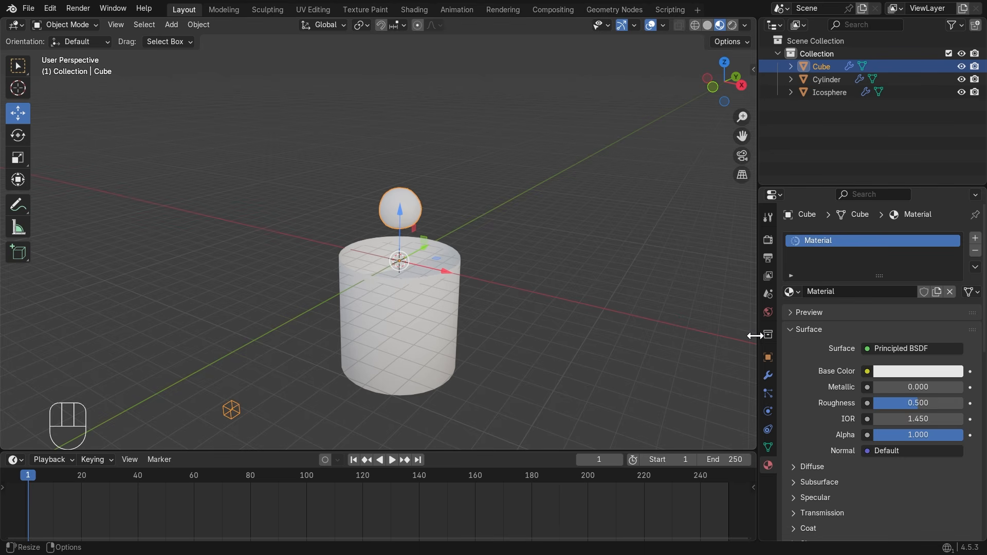
{"action": "left_click_drag", "start_coordinate": [756, 335], "coordinate": [717, 339]}
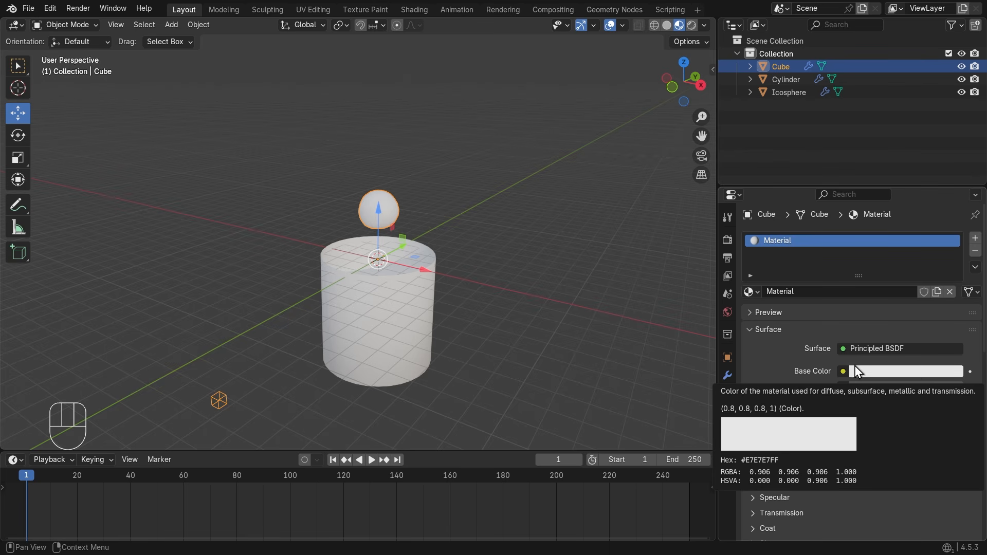
Step: Change the surface shader of the domain's material to Glass BSDF
{"action": "key", "text": "super"}
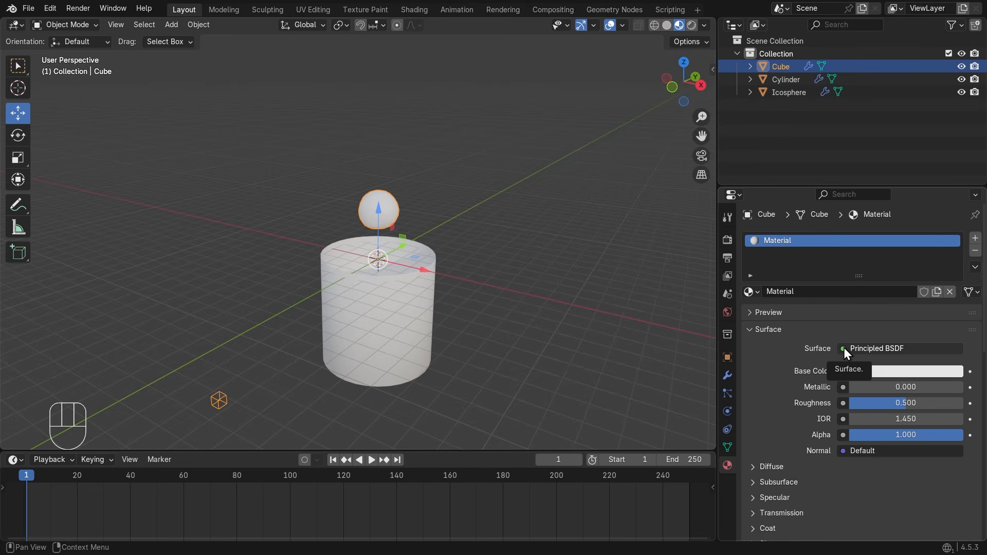
{"action": "left_click", "coordinate": [701, 340]}
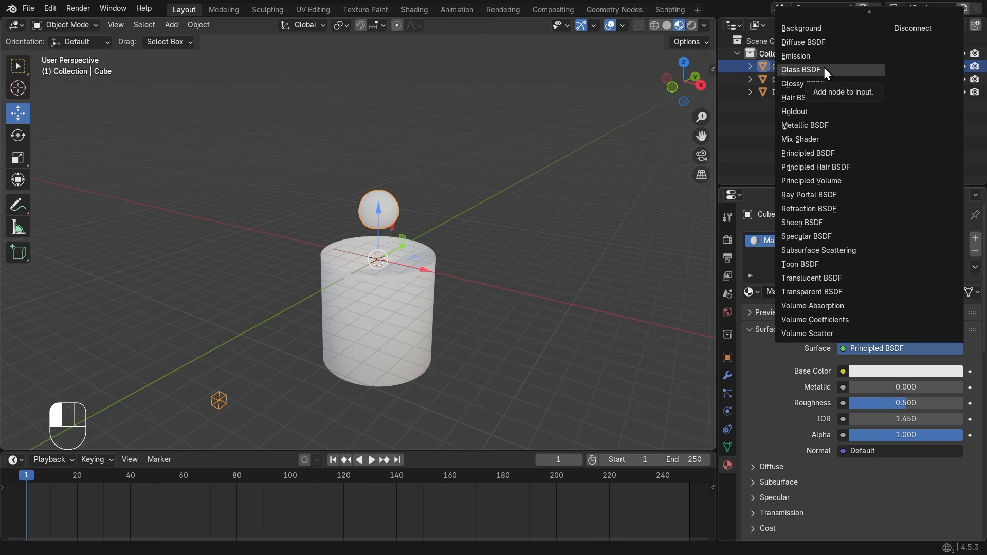
{"action": "scroll", "coordinate": [823, 66], "scroll_direction": "up", "scroll_amount": 3, "text": "super"}
{"action": "scroll", "coordinate": [824, 67], "scroll_direction": "down", "scroll_amount": 3, "text": "super"}
{"action": "left_click", "coordinate": [823, 70]}
Step: Set the roughness of the liquid's glass material to 0
{"action": "scroll", "coordinate": [372, 233], "scroll_direction": "up", "scroll_amount": 5}
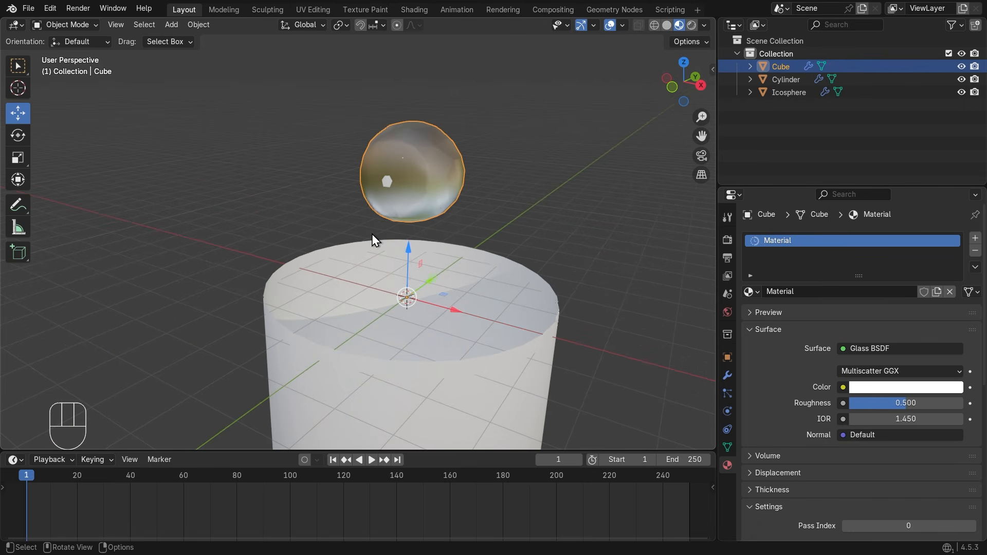
{"action": "mouse_move", "coordinate": [429, 199]}
{"action": "middle_mouse_down"}
{"action": "mouse_move", "coordinate": [489, 203]}
{"action": "mouse_move", "coordinate": [399, 201]}
{"action": "mouse_move", "coordinate": [460, 194]}
{"action": "mouse_move", "coordinate": [432, 187]}
{"action": "middle_mouse_up"}
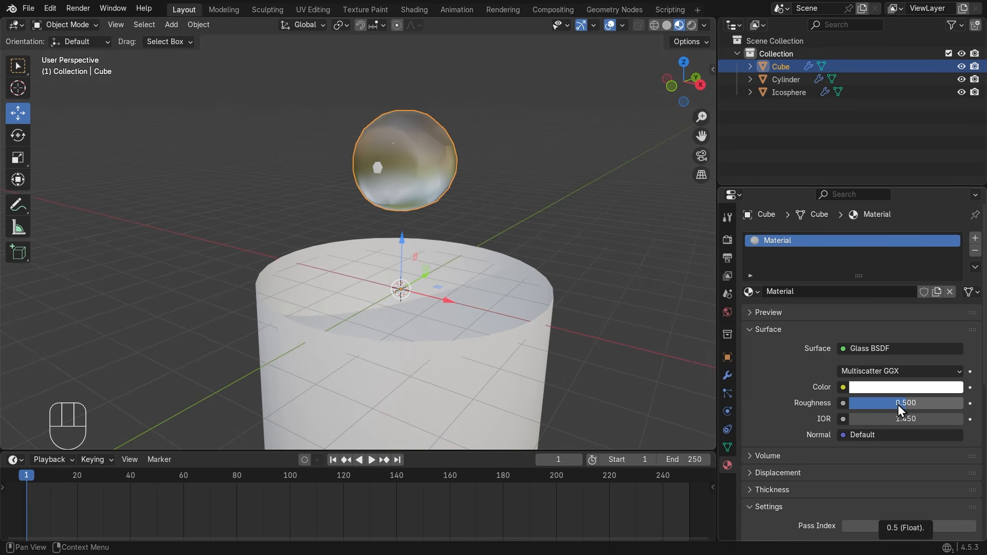
{"action": "key", "text": "super"}
{"action": "left_click_drag", "start_coordinate": [898, 405], "coordinate": [834, 405]}
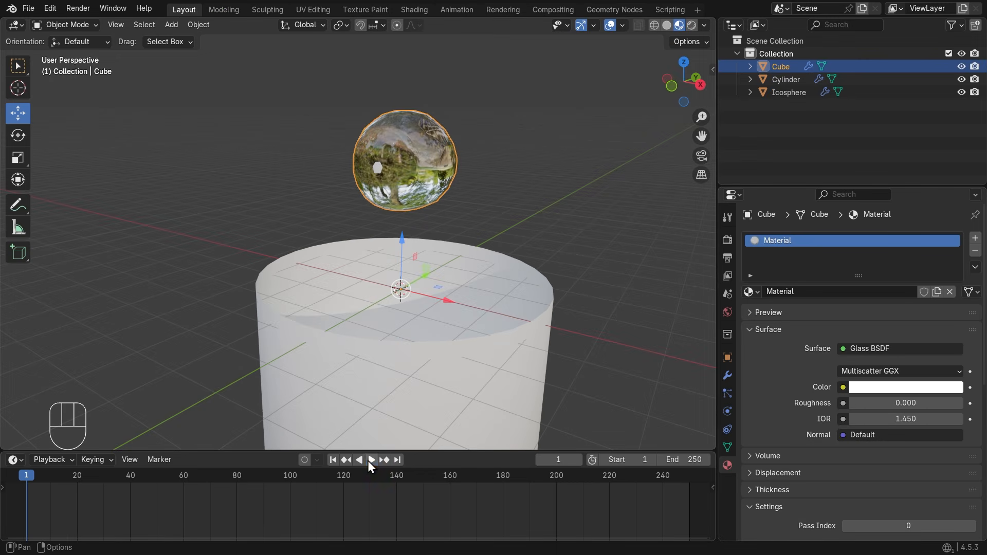
Step: Play the simulation with the glass liquid, pause at frame 127, and view the liquid from above
{"action": "left_click", "coordinate": [372, 459]}
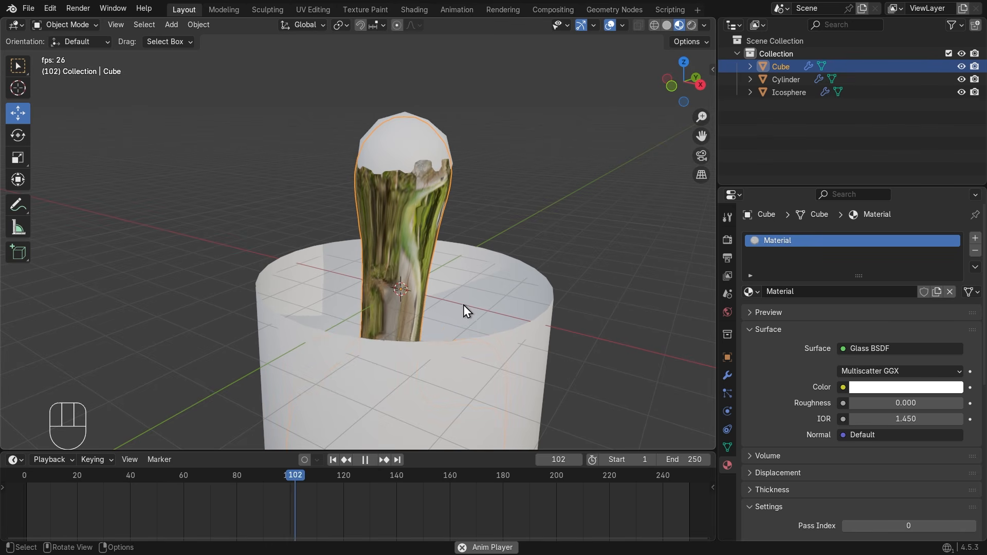
{"action": "key", "text": "space"}
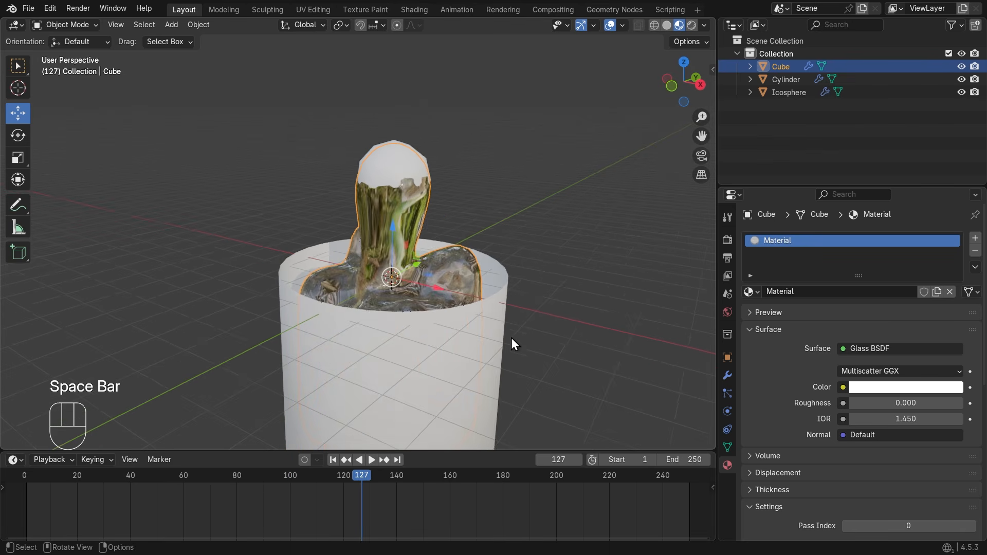
{"action": "middle_click_drag", "start_coordinate": [514, 344], "coordinate": [457, 266]}
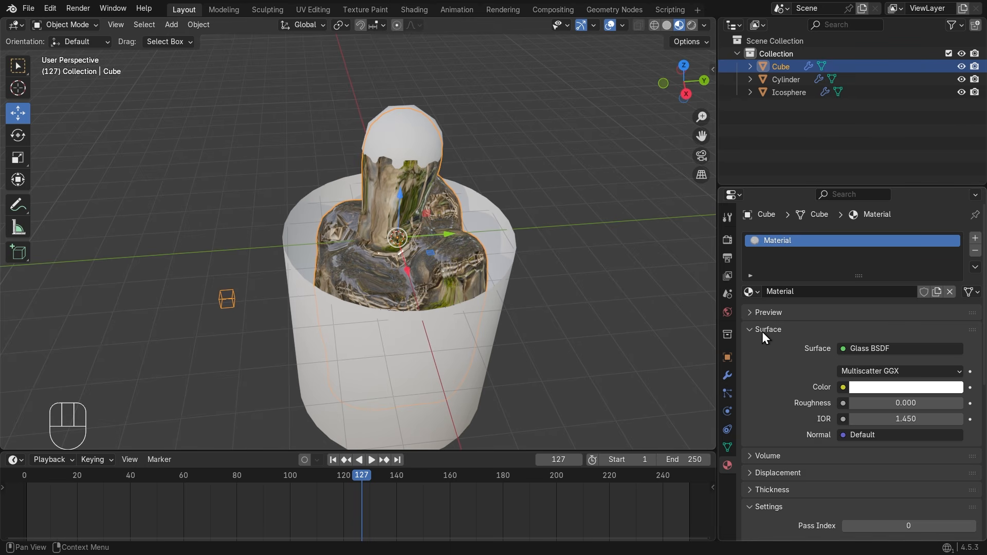
Step: Show the cube domain's physics settings in a wider properties area and free all of its baked fluid data
{"action": "left_click", "coordinate": [729, 410]}
{"action": "left_click_drag", "start_coordinate": [717, 312], "coordinate": [675, 313]}
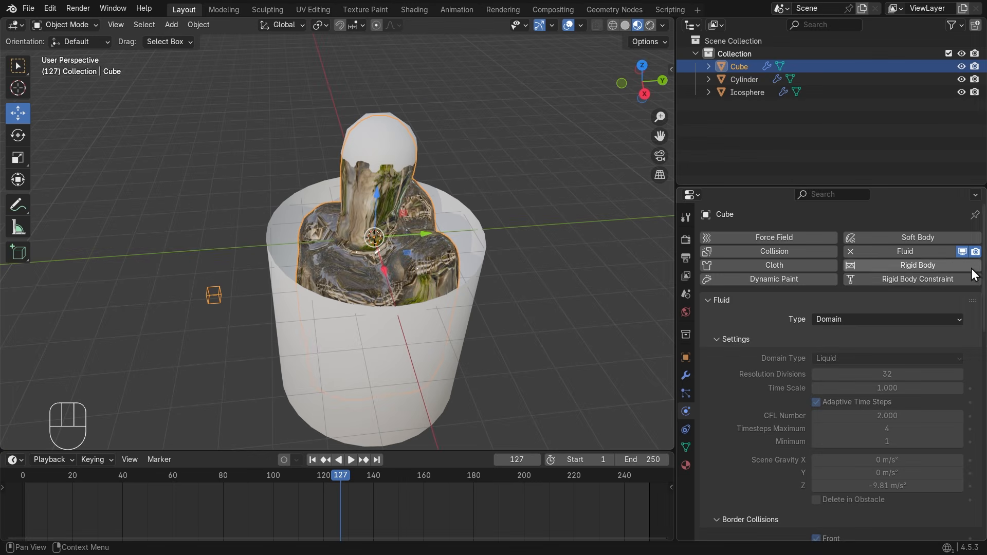
{"action": "scroll", "coordinate": [940, 360], "scroll_direction": "down", "scroll_amount": 15}
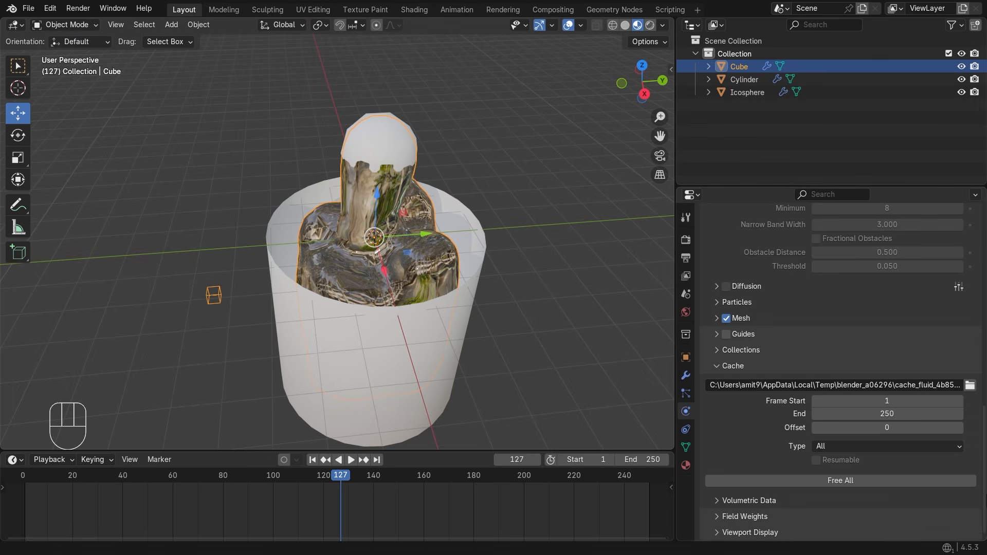
{"action": "left_click", "coordinate": [837, 484]}
Step: Examine the unbaked domain box, rewind to the first frame, and bring the domain's Resolution Divisions setting into view
{"action": "scroll", "coordinate": [436, 294], "scroll_direction": "down", "scroll_amount": 6}
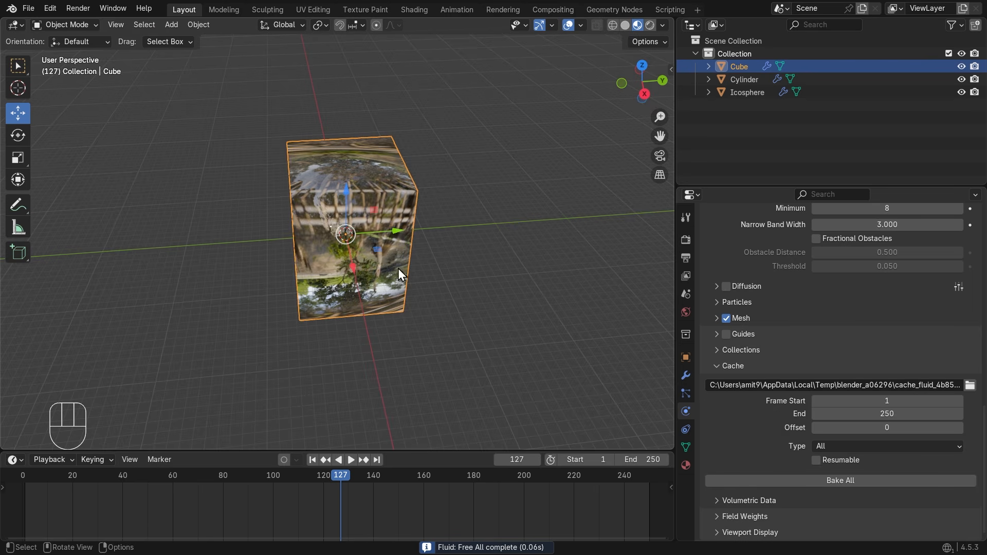
{"action": "scroll", "coordinate": [465, 270], "scroll_direction": "up", "scroll_amount": 6}
{"action": "middle_click_drag", "start_coordinate": [398, 268], "coordinate": [415, 249]}
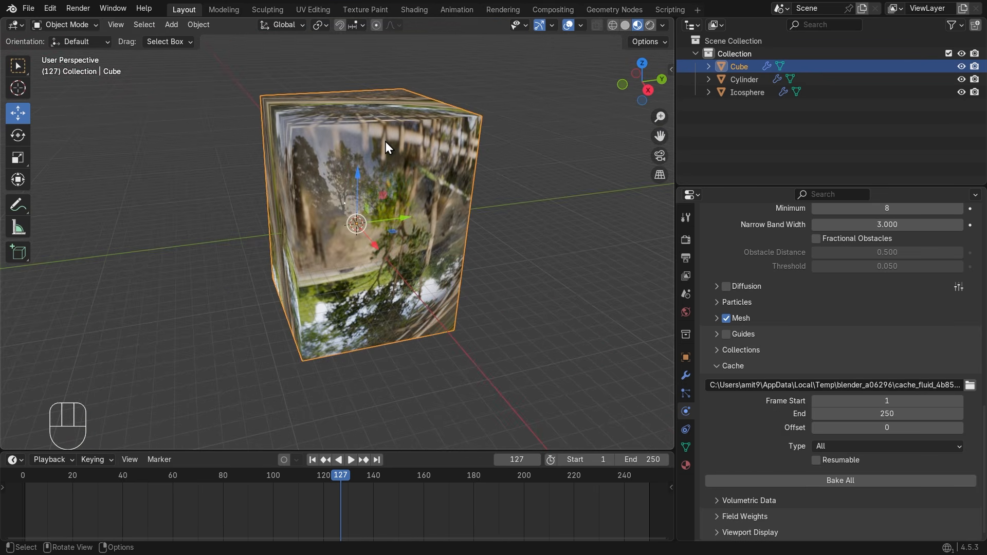
{"action": "middle_click_drag", "start_coordinate": [385, 146], "coordinate": [418, 273]}
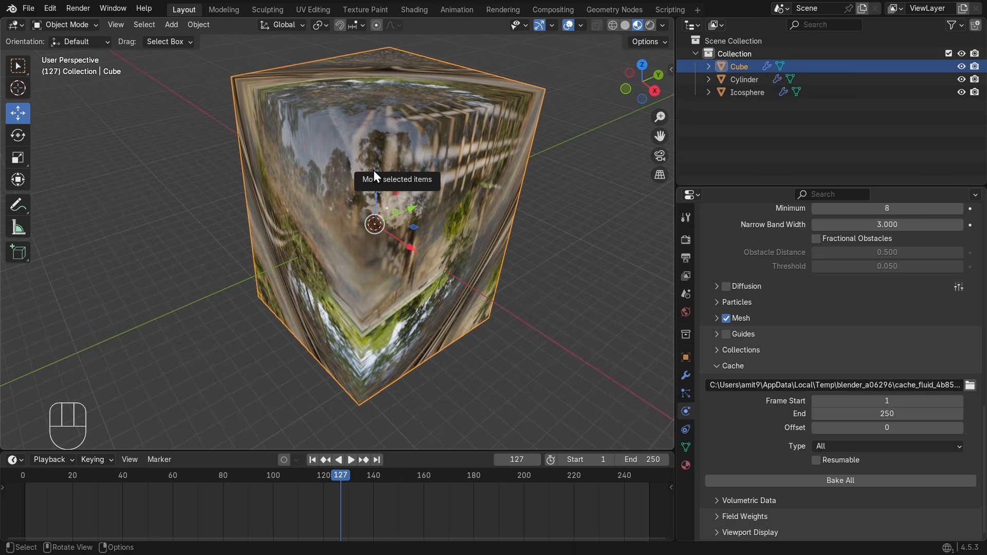
{"action": "left_click", "coordinate": [312, 460]}
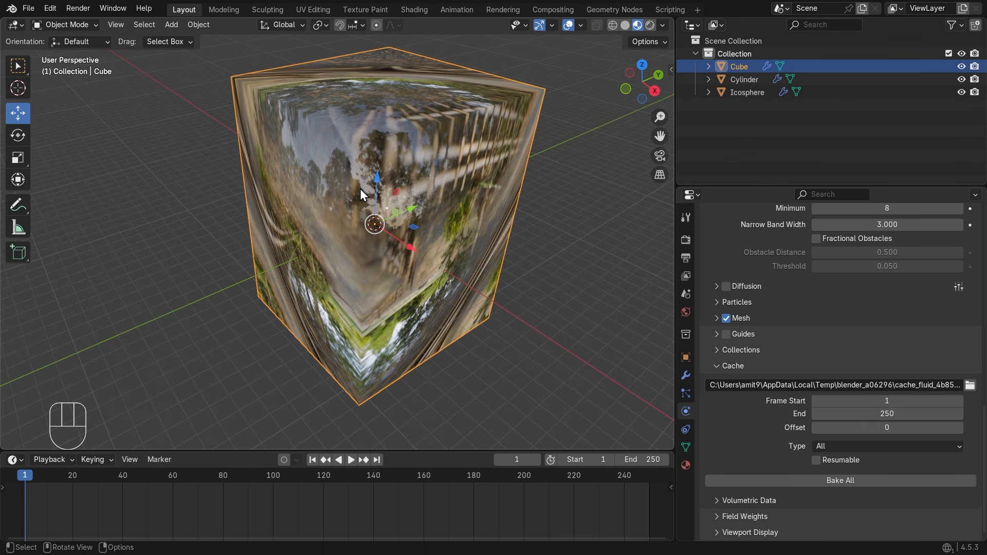
{"action": "middle_click_drag", "start_coordinate": [360, 190], "coordinate": [451, 259]}
{"action": "scroll", "coordinate": [362, 221], "scroll_direction": "down", "scroll_amount": 5}
{"action": "scroll", "coordinate": [490, 252], "scroll_direction": "up", "scroll_amount": 4}
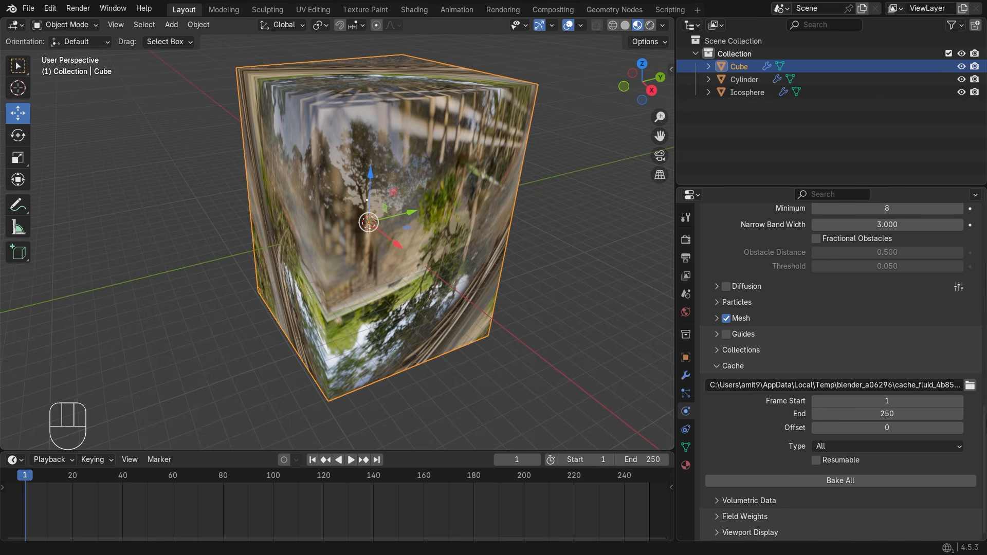
{"action": "left_click_drag", "start_coordinate": [983, 433], "coordinate": [986, 225]}
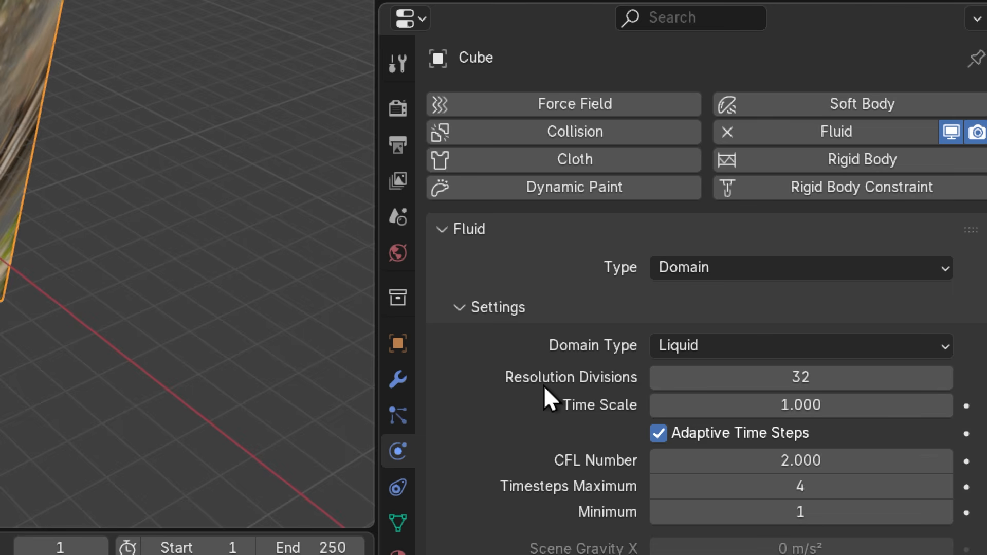
Step: Select the cube domain and set its fluid Resolution Divisions to 100
{"action": "middle_click_drag", "start_coordinate": [436, 237], "coordinate": [324, 234]}
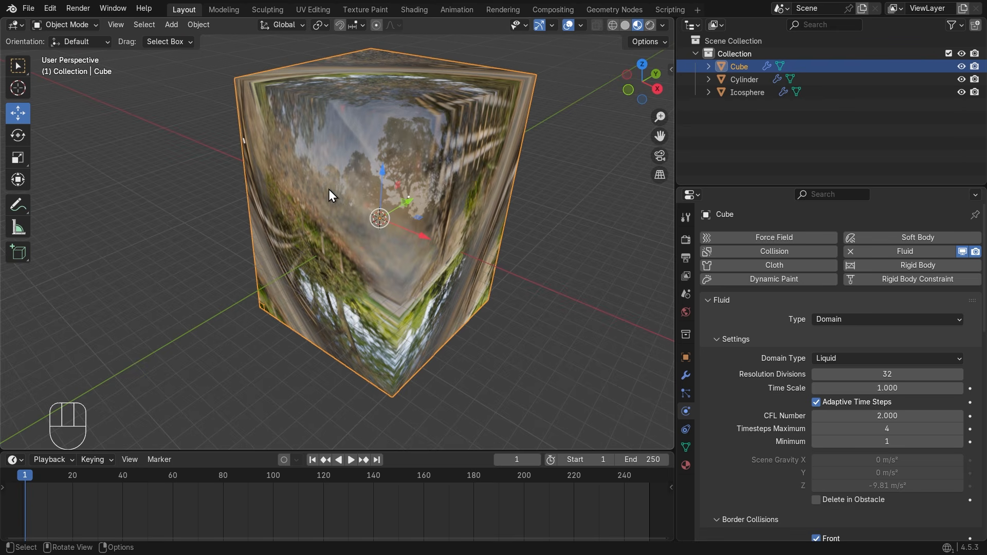
{"action": "left_click", "coordinate": [748, 96]}
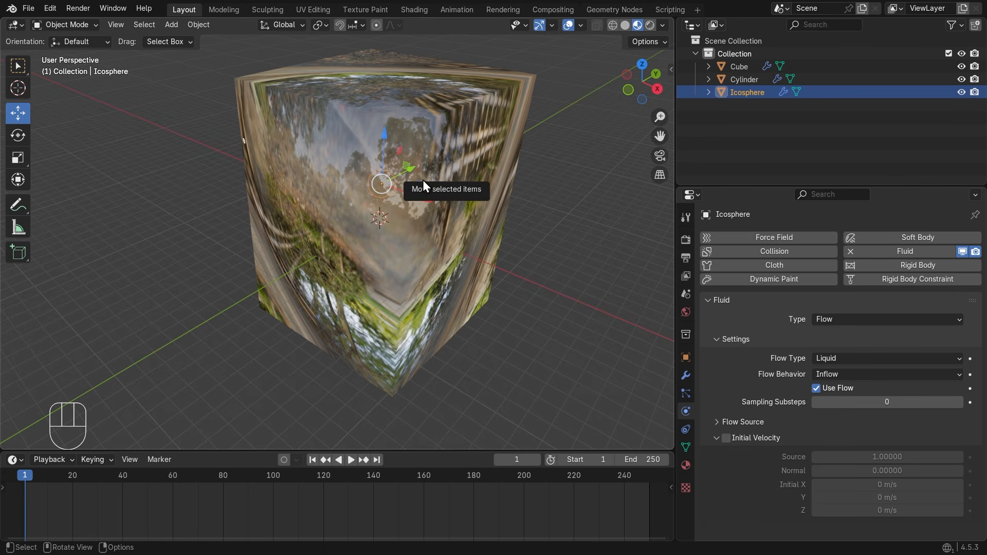
{"action": "middle_click_drag", "start_coordinate": [395, 292], "coordinate": [432, 189]}
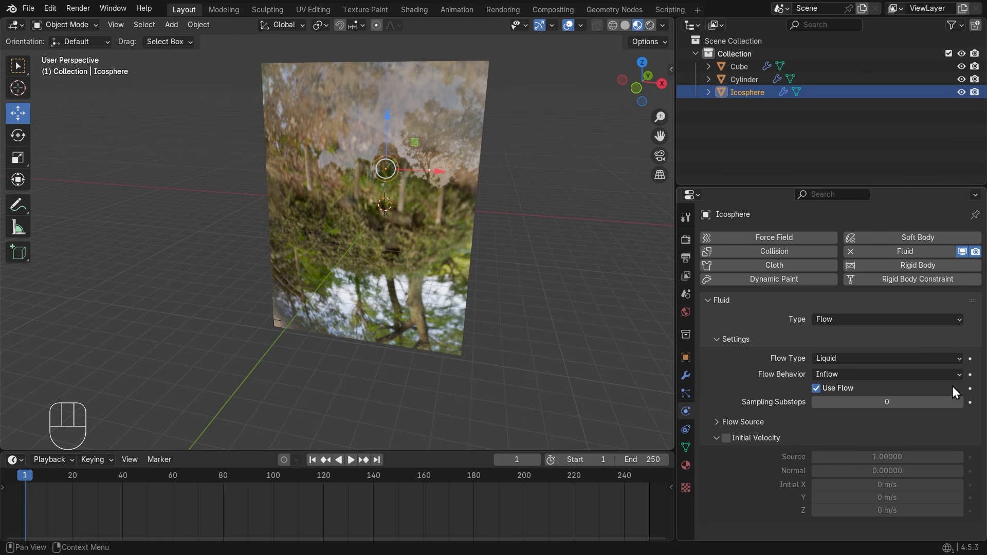
{"action": "left_click", "coordinate": [424, 255]}
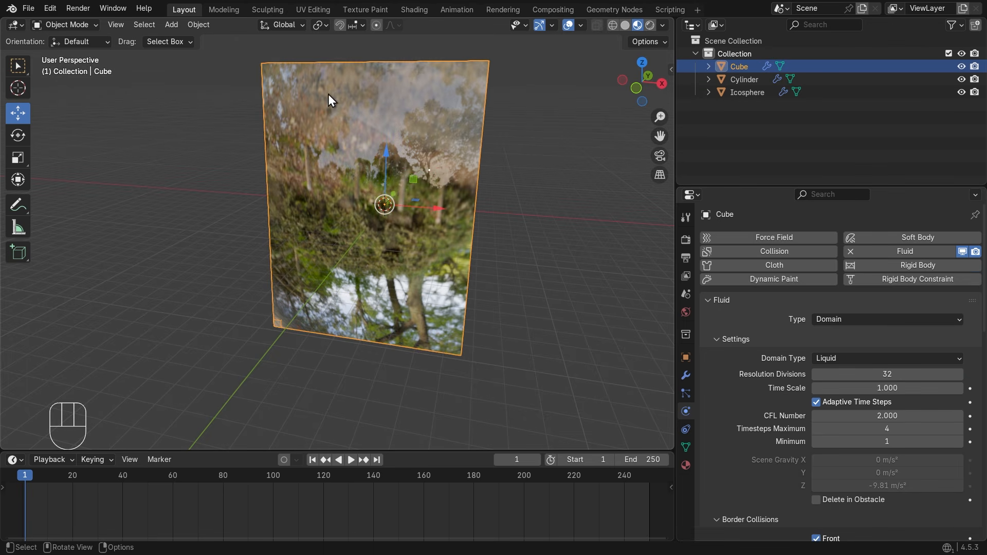
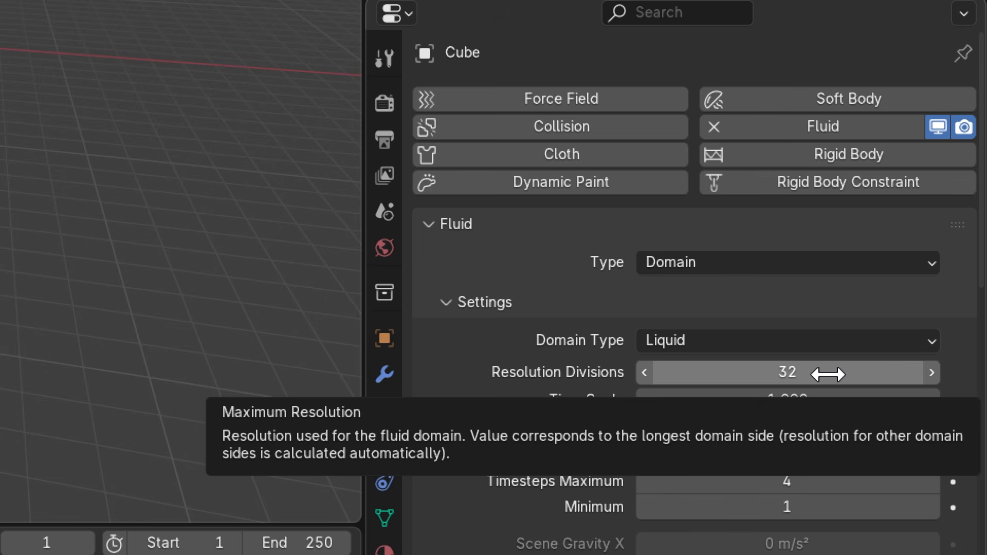
{"action": "left_click", "coordinate": [827, 374]}
{"action": "type", "text": "100"}
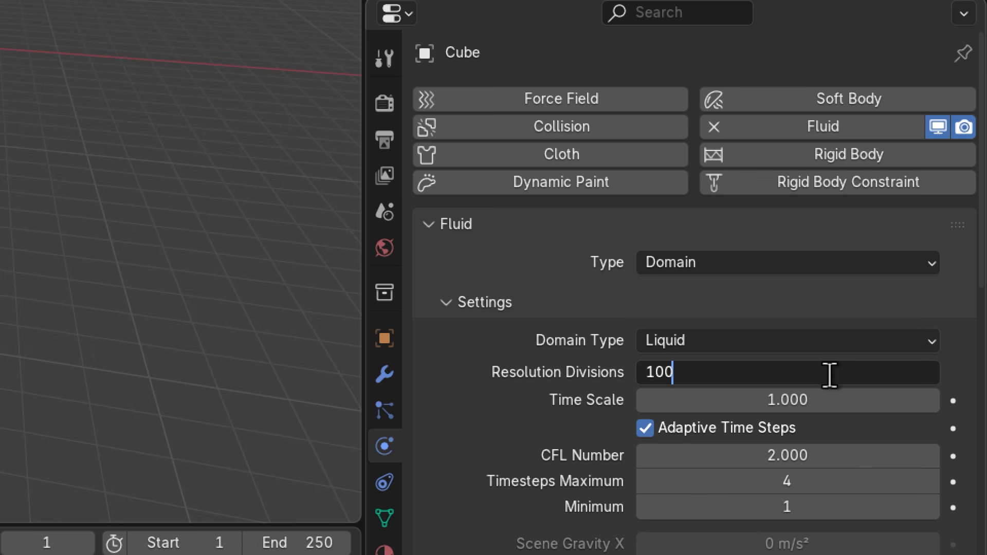
{"action": "key", "text": "Return"}
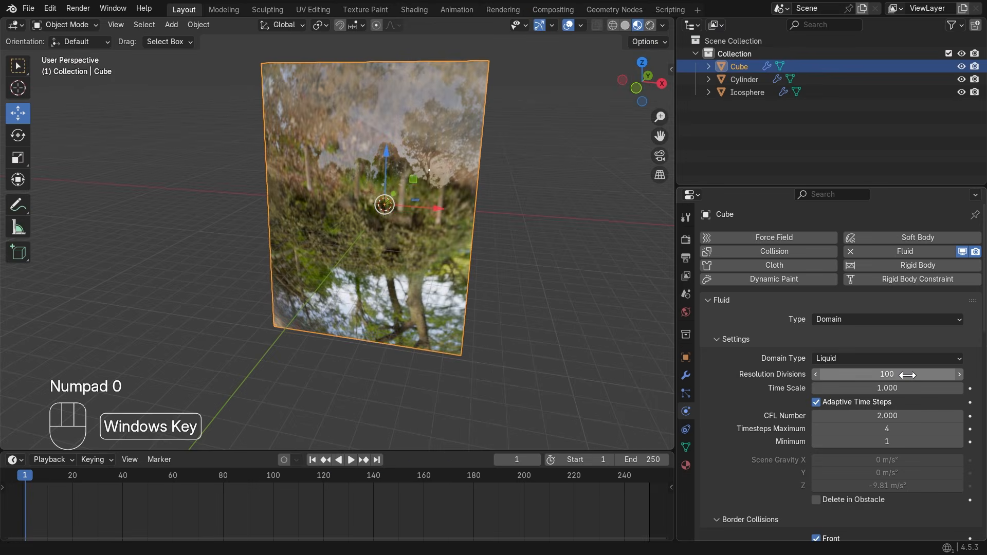
Step: Bake all fluid data for the cube domain over frames 1 to 250
{"action": "middle_click_drag", "start_coordinate": [395, 312], "coordinate": [415, 251]}
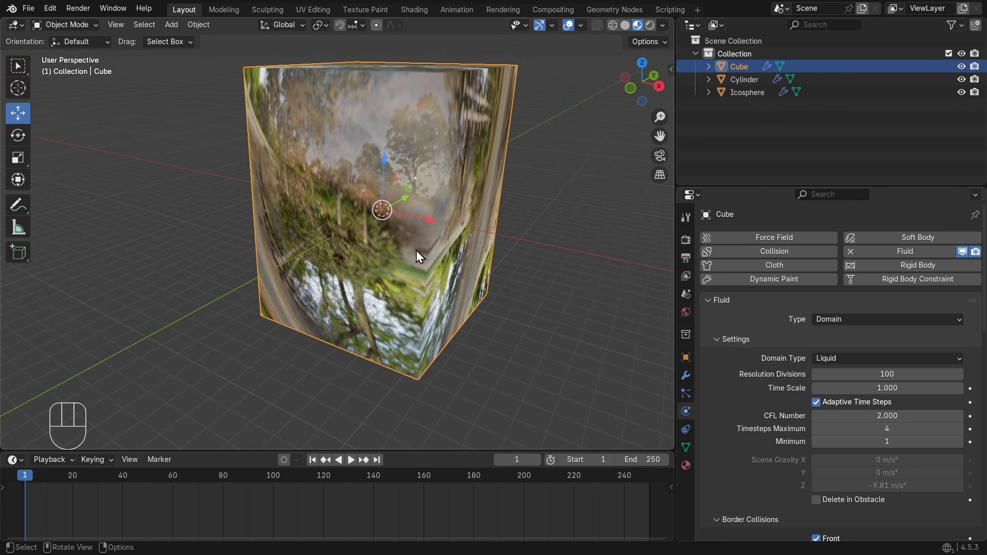
{"action": "scroll", "coordinate": [925, 309], "scroll_direction": "down", "scroll_amount": 15}
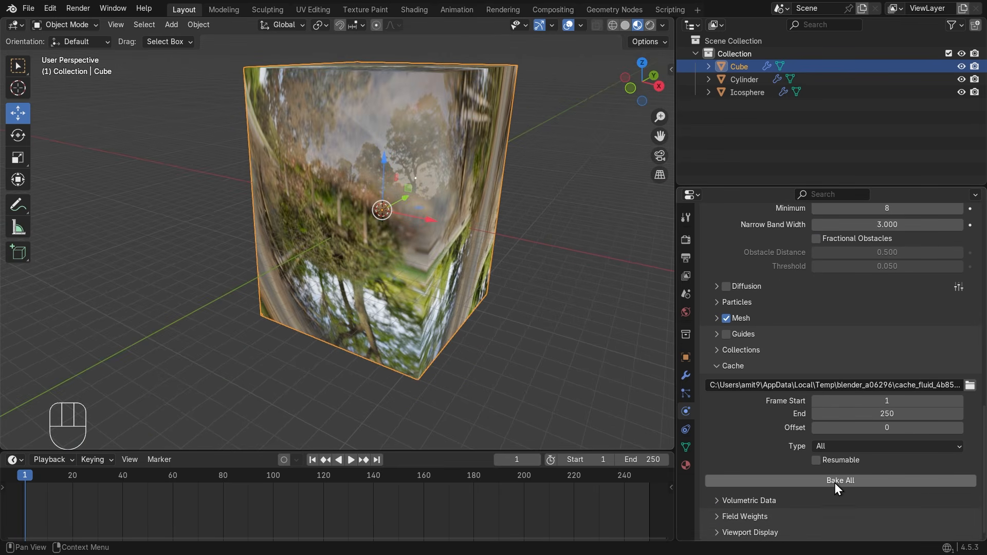
{"action": "left_click", "coordinate": [834, 483]}
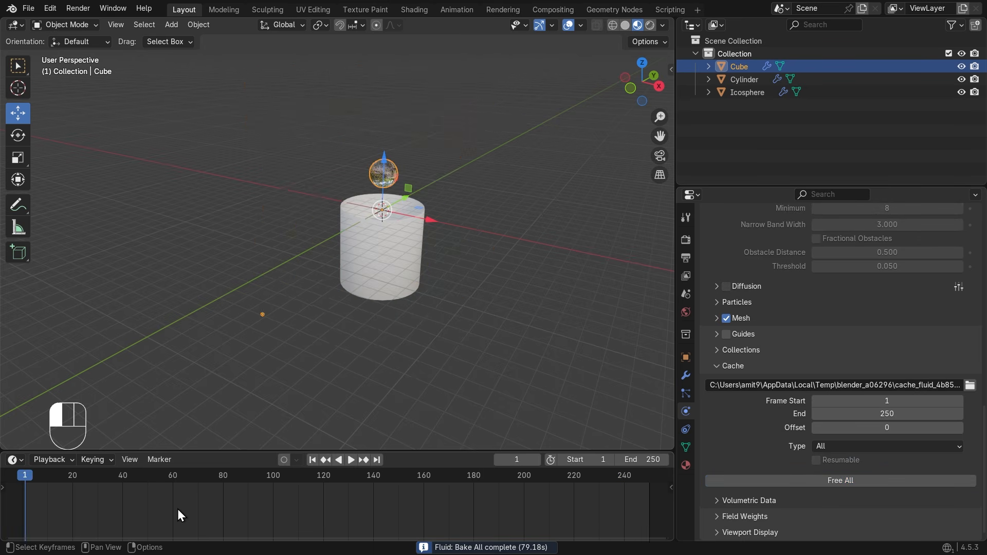
Step: Play the higher-resolution liquid pouring into the cylinder, watch it up close, and pause at frame 198
{"action": "middle_click_drag", "start_coordinate": [355, 292], "coordinate": [429, 304]}
{"action": "scroll", "coordinate": [429, 305], "scroll_direction": "up", "scroll_amount": 5}
{"action": "middle_click_drag", "start_coordinate": [481, 267], "coordinate": [363, 264]}
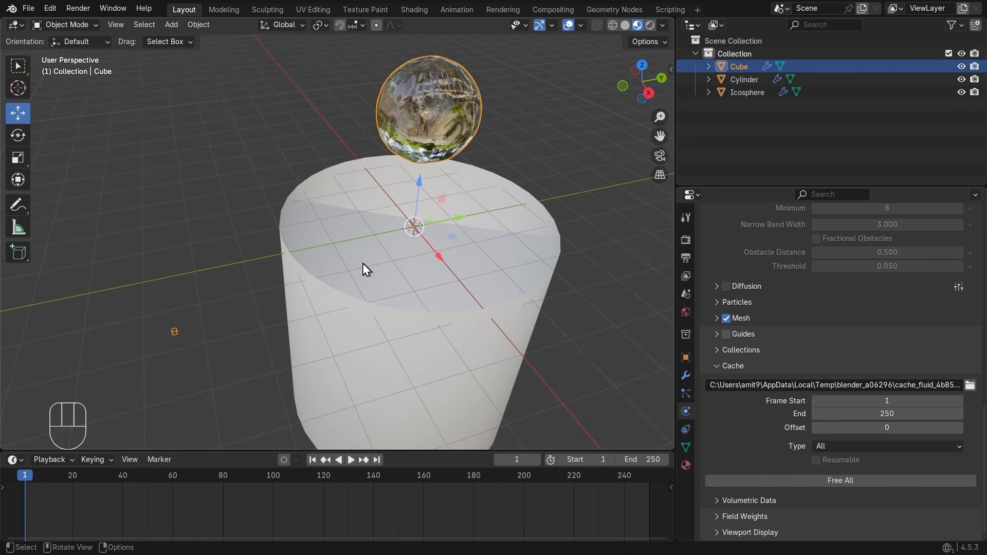
{"action": "scroll", "coordinate": [465, 252], "scroll_direction": "down", "scroll_amount": 4}
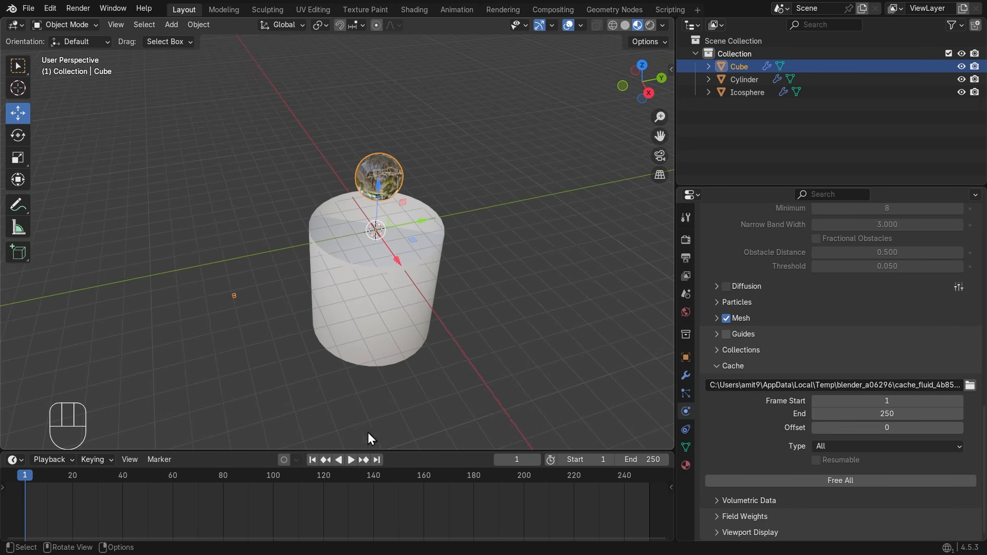
{"action": "left_click", "coordinate": [352, 459]}
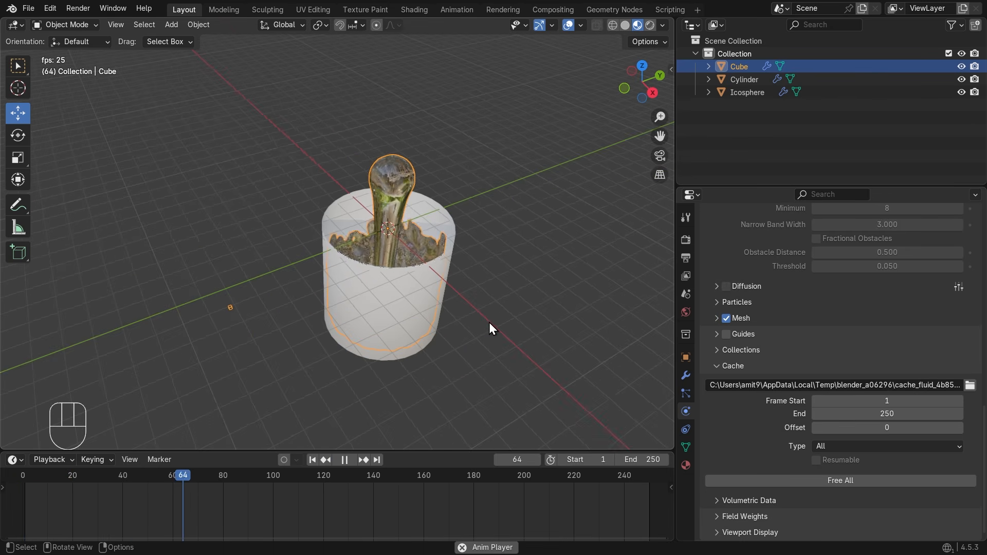
{"action": "scroll", "coordinate": [489, 322], "scroll_direction": "up", "scroll_amount": 3}
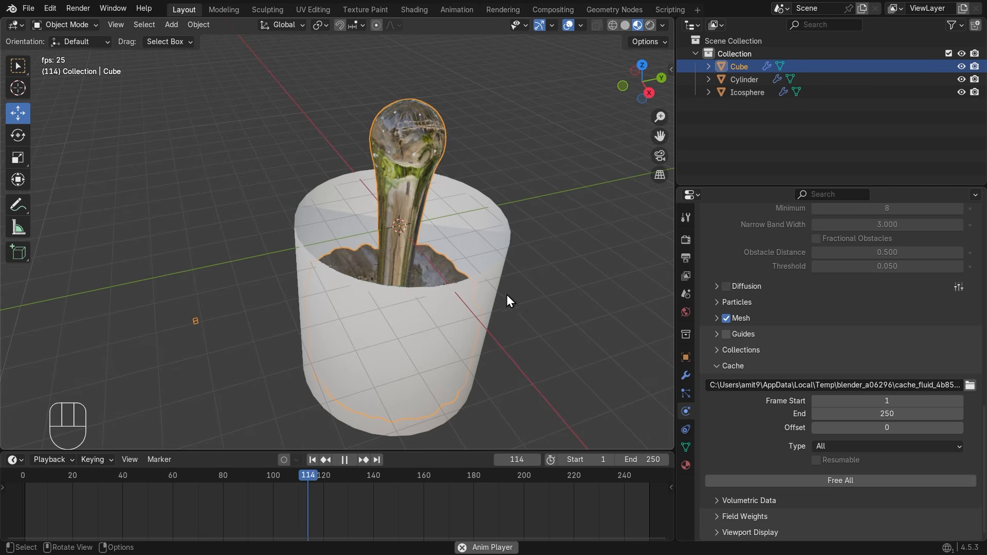
{"action": "middle_click_drag", "start_coordinate": [507, 294], "coordinate": [455, 215]}
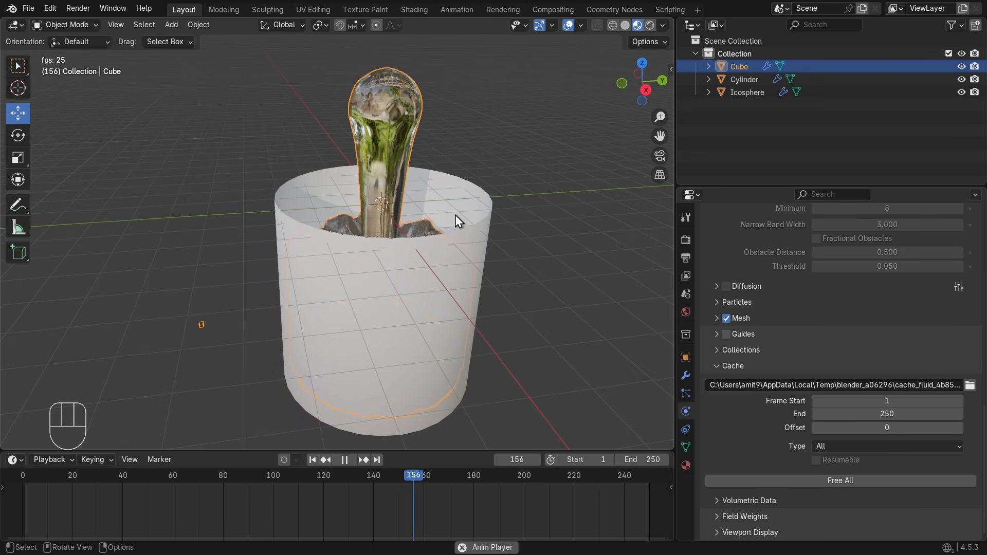
{"action": "key", "text": "space"}
Step: Scale the cylinder down to less than half its size and return to the first frame
{"action": "left_click", "coordinate": [421, 299]}
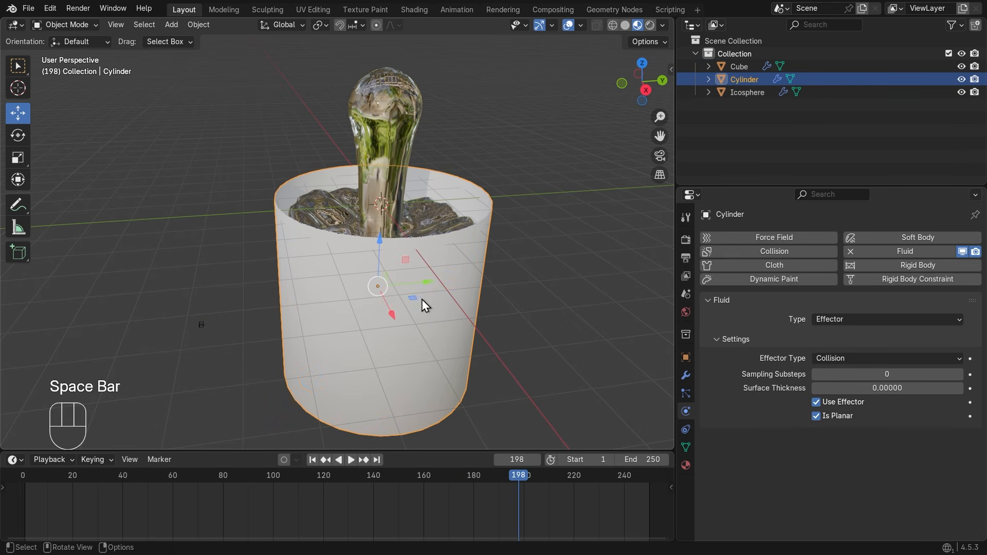
{"action": "key", "text": "s"}
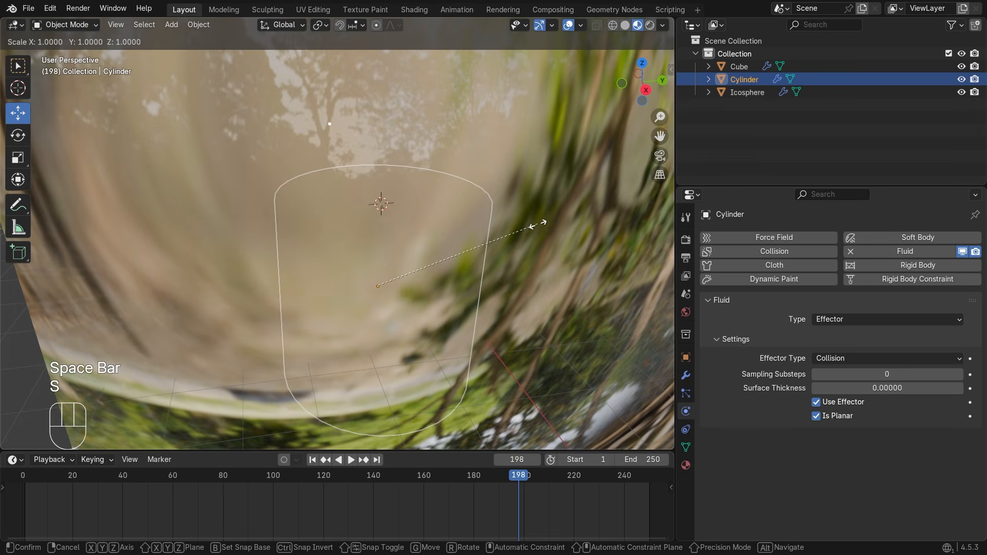
{"action": "left_click", "coordinate": [399, 298]}
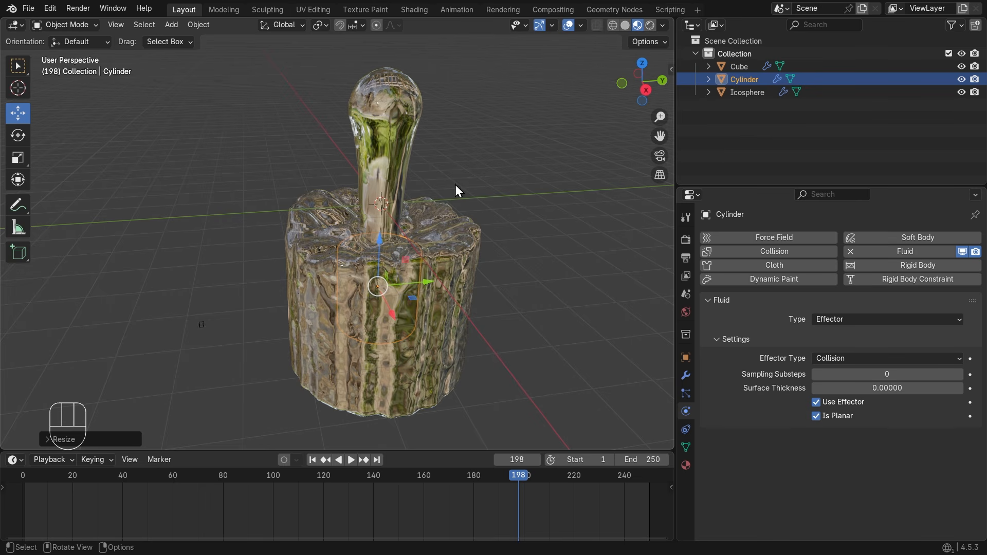
{"action": "left_click", "coordinate": [313, 460]}
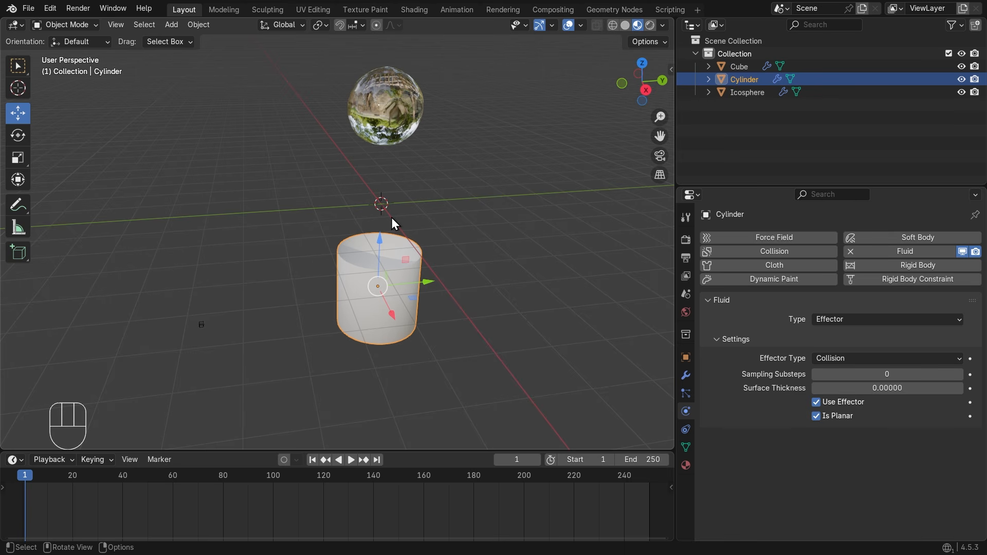
Step: Free the cube domain's baked fluid data and bake all of it again with the smaller cylinder
{"action": "left_click", "coordinate": [200, 323]}
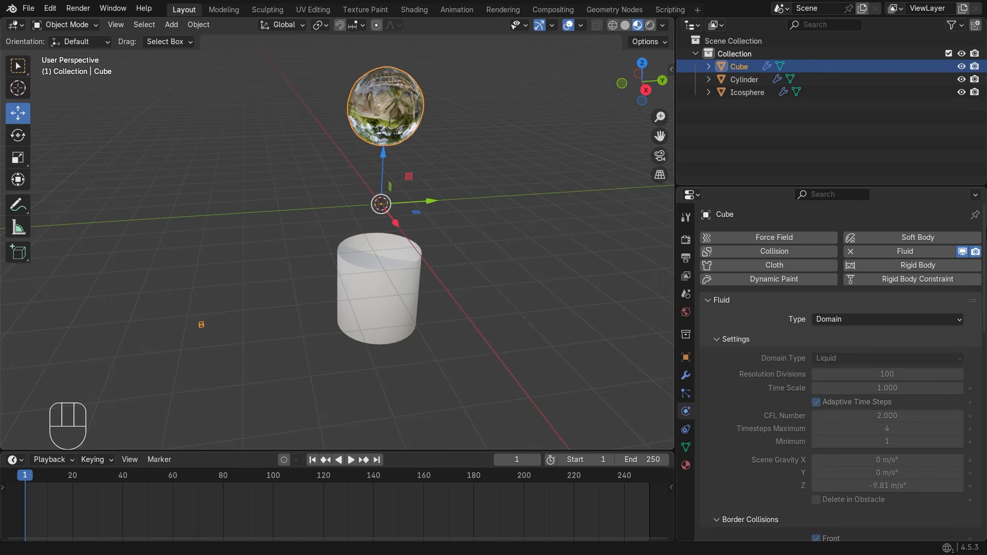
{"action": "scroll", "coordinate": [841, 360], "scroll_direction": "down", "scroll_amount": 15}
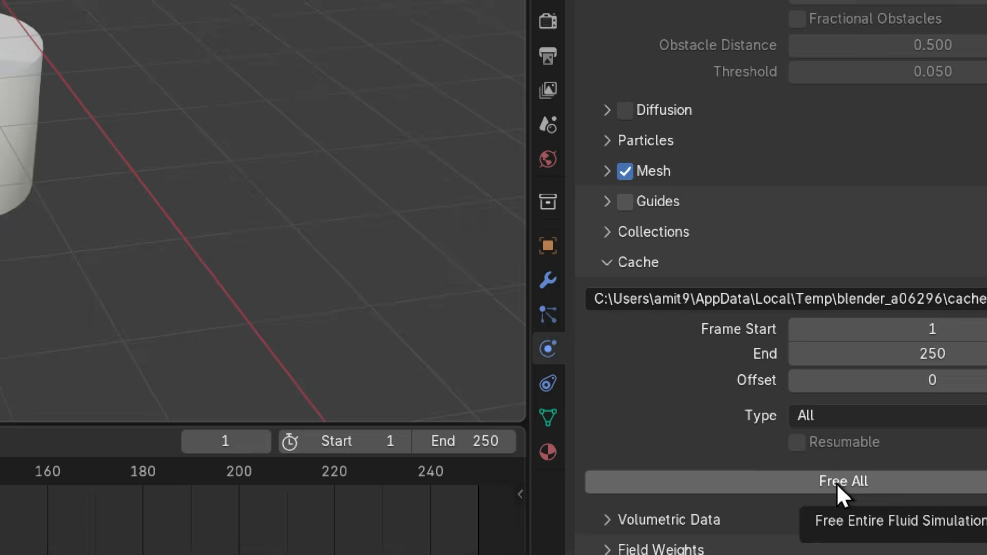
{"action": "left_click", "coordinate": [837, 483]}
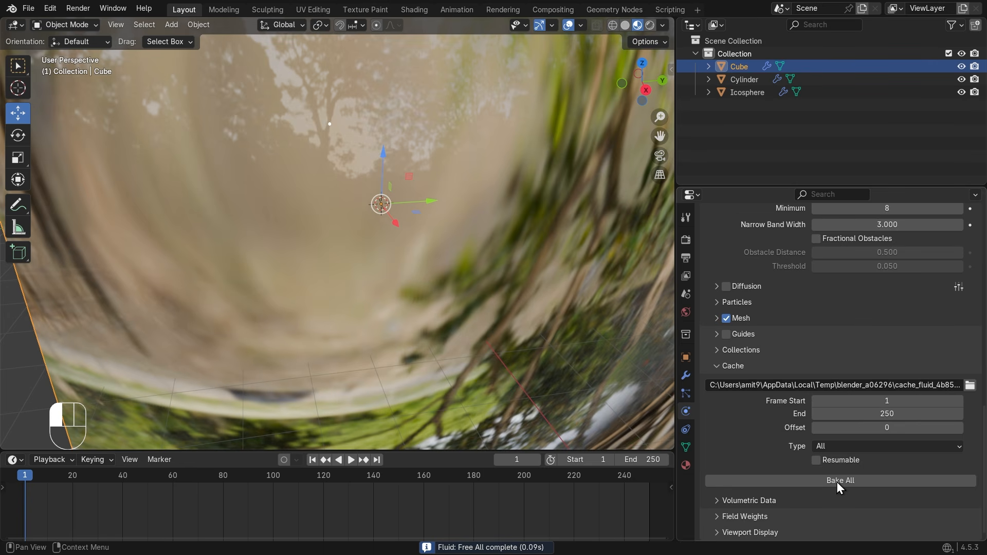
{"action": "left_click", "coordinate": [837, 482]}
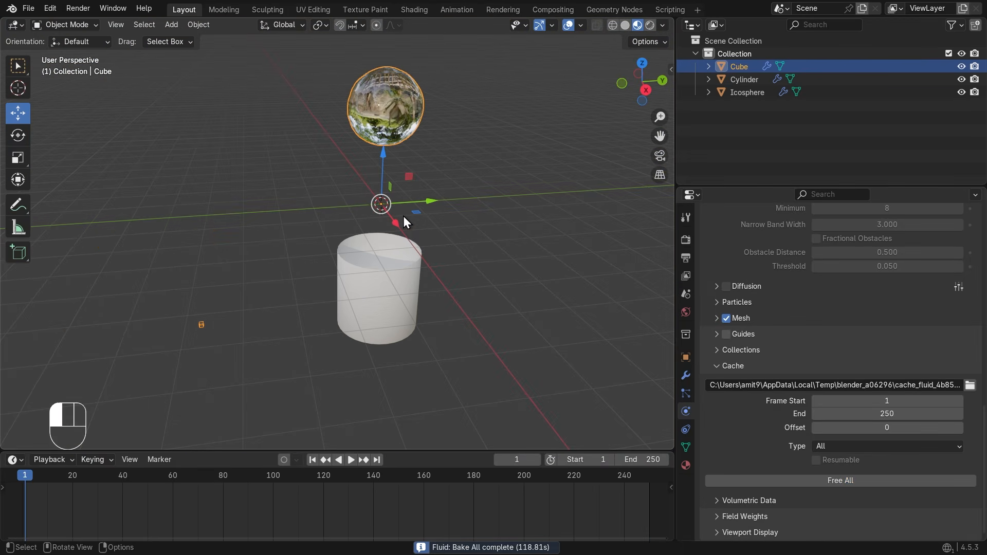
Step: Play the rebaked liquid around the smaller cylinder, pause at frame 178 to inspect it, and return to the first frame
{"action": "middle_click_drag", "start_coordinate": [481, 216], "coordinate": [390, 389]}
{"action": "scroll", "coordinate": [427, 188], "scroll_direction": "down", "scroll_amount": 5}
{"action": "scroll", "coordinate": [439, 236], "scroll_direction": "up", "scroll_amount": 4}
{"action": "scroll", "coordinate": [488, 213], "scroll_direction": "up", "scroll_amount": 3}
{"action": "scroll", "coordinate": [416, 350], "scroll_direction": "down", "scroll_amount": 3}
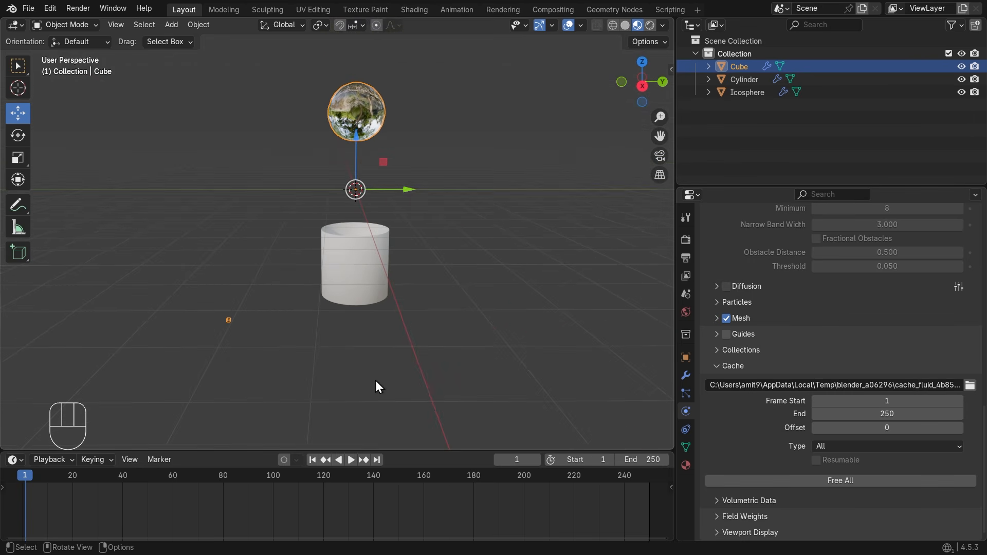
{"action": "left_click", "coordinate": [351, 459]}
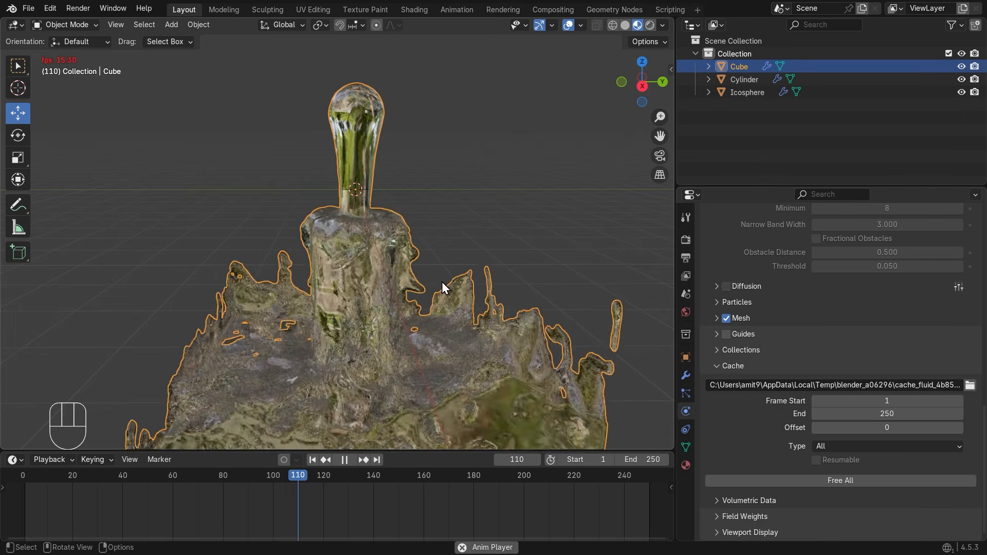
{"action": "scroll", "coordinate": [455, 274], "scroll_direction": "up", "scroll_amount": 3}
{"action": "scroll", "coordinate": [456, 282], "scroll_direction": "down", "scroll_amount": 4}
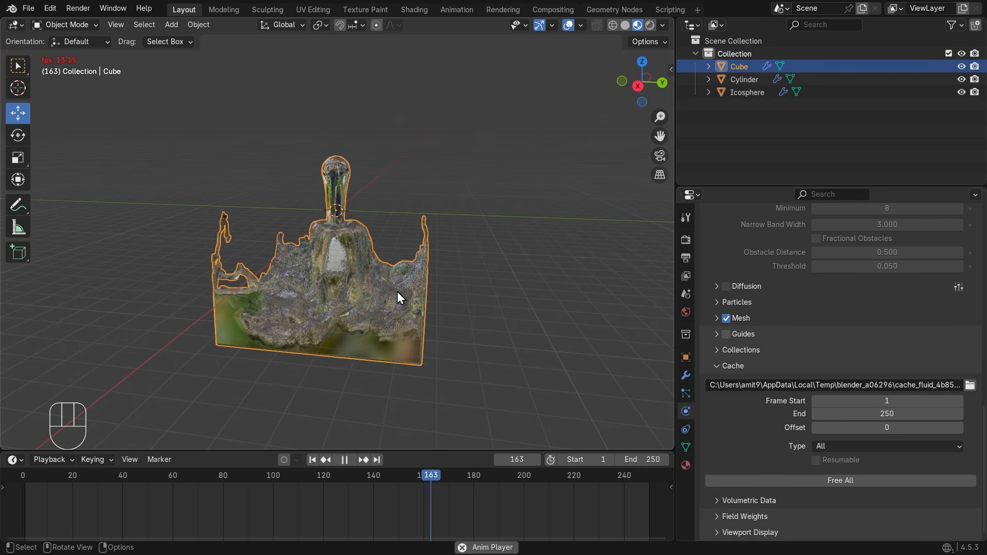
{"action": "key", "text": "space"}
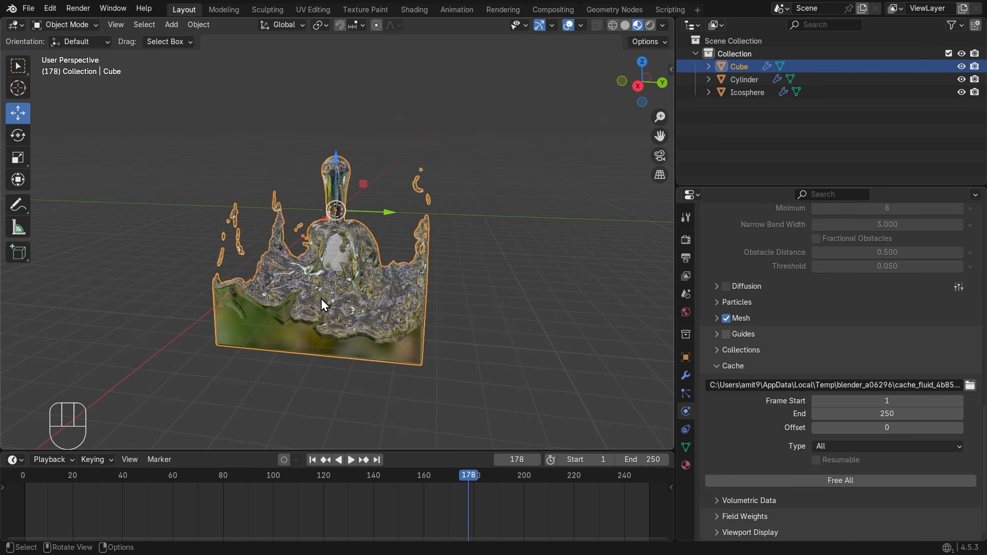
{"action": "middle_click_drag", "start_coordinate": [473, 352], "coordinate": [540, 331]}
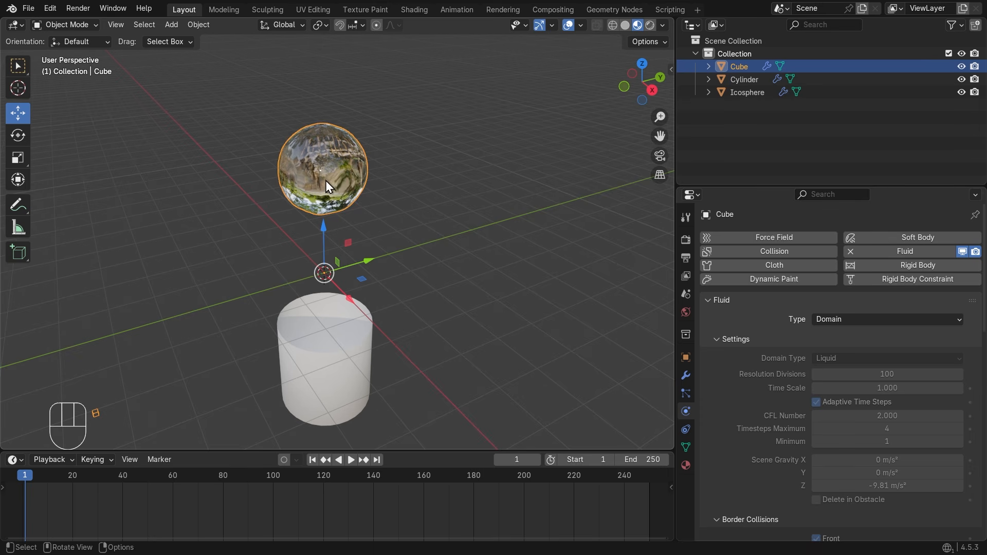
Step: Give the cylinder a new material and set its base color to light blue
{"action": "mouse_move", "coordinate": [326, 181]}
{"action": "middle_mouse_down"}
{"action": "mouse_move", "coordinate": [356, 187]}
{"action": "mouse_move", "coordinate": [331, 177]}
{"action": "mouse_move", "coordinate": [335, 165]}
{"action": "middle_mouse_up"}
{"action": "left_click", "coordinate": [301, 406]}
{"action": "mouse_move", "coordinate": [410, 394]}
{"action": "middle_mouse_down"}
{"action": "mouse_move", "coordinate": [355, 378]}
{"action": "mouse_move", "coordinate": [412, 380]}
{"action": "middle_mouse_up"}
{"action": "left_click", "coordinate": [685, 465]}
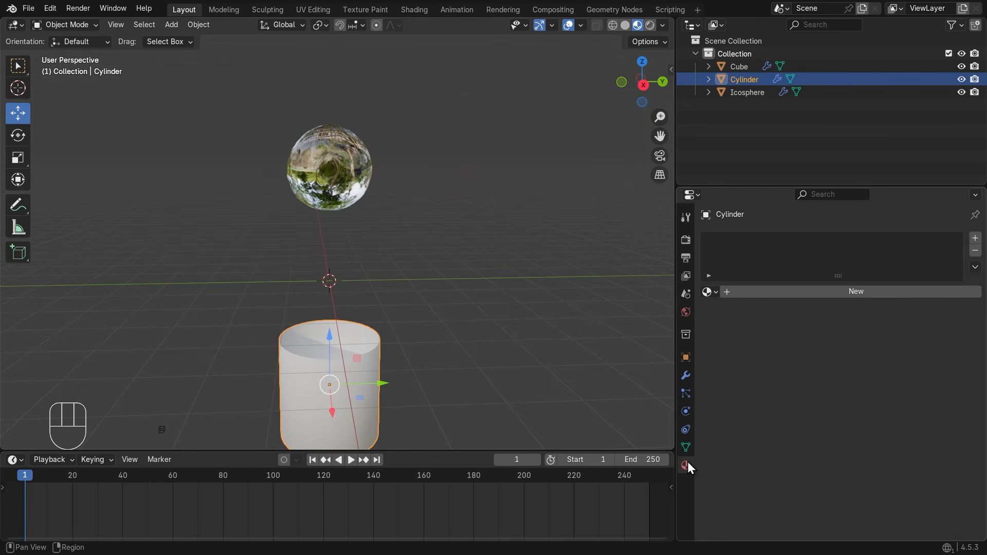
{"action": "left_click", "coordinate": [850, 292]}
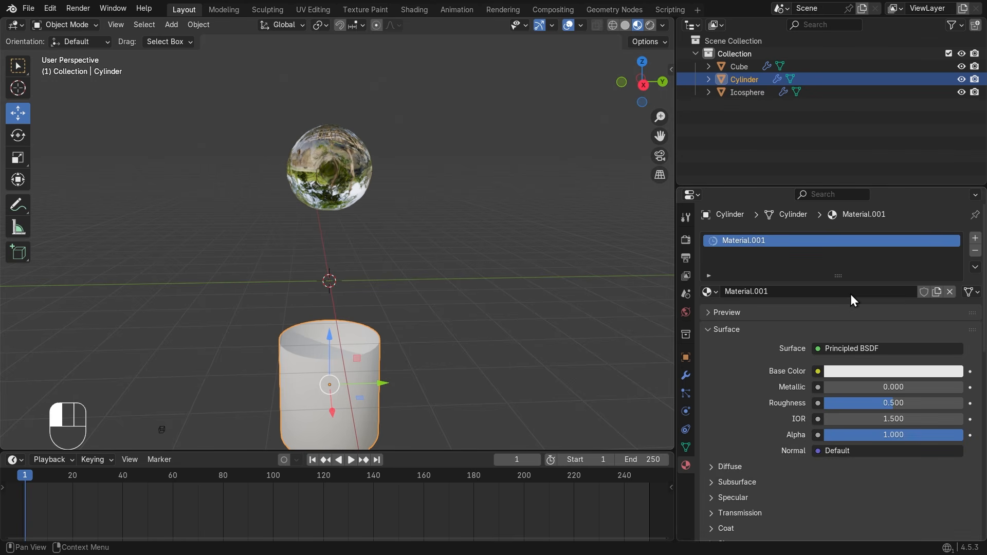
{"action": "left_click", "coordinate": [869, 372]}
{"action": "left_click_drag", "start_coordinate": [881, 237], "coordinate": [899, 191]}
{"action": "middle_click_drag", "start_coordinate": [385, 328], "coordinate": [403, 361]}
Step: Select the liquid, check that the render engine is EEVEE, and switch the viewport to Rendered shading
{"action": "left_click", "coordinate": [352, 155]}
{"action": "middle_click_drag", "start_coordinate": [341, 239], "coordinate": [427, 252]}
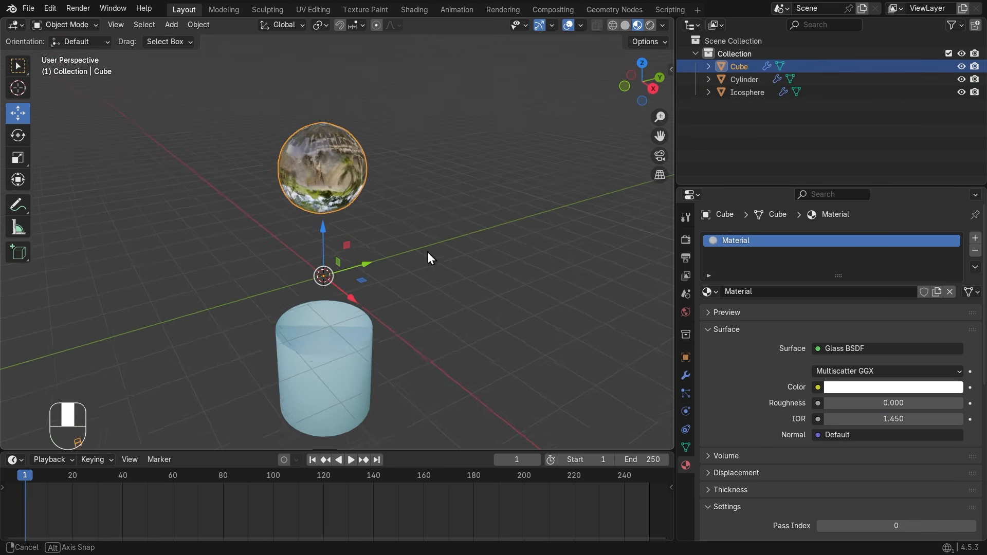
{"action": "left_click", "coordinate": [686, 239]}
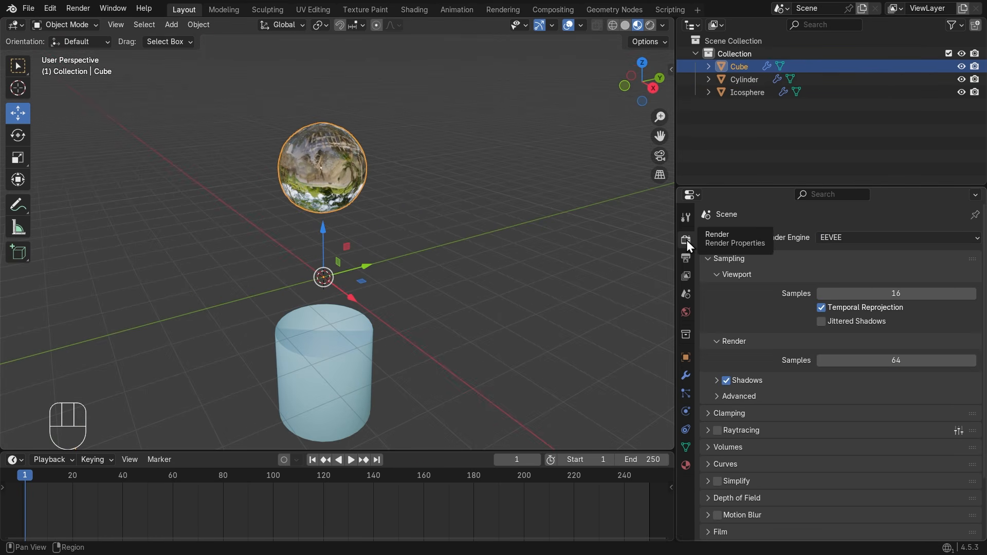
{"action": "left_click", "coordinate": [862, 237]}
{"action": "left_click", "coordinate": [862, 236]}
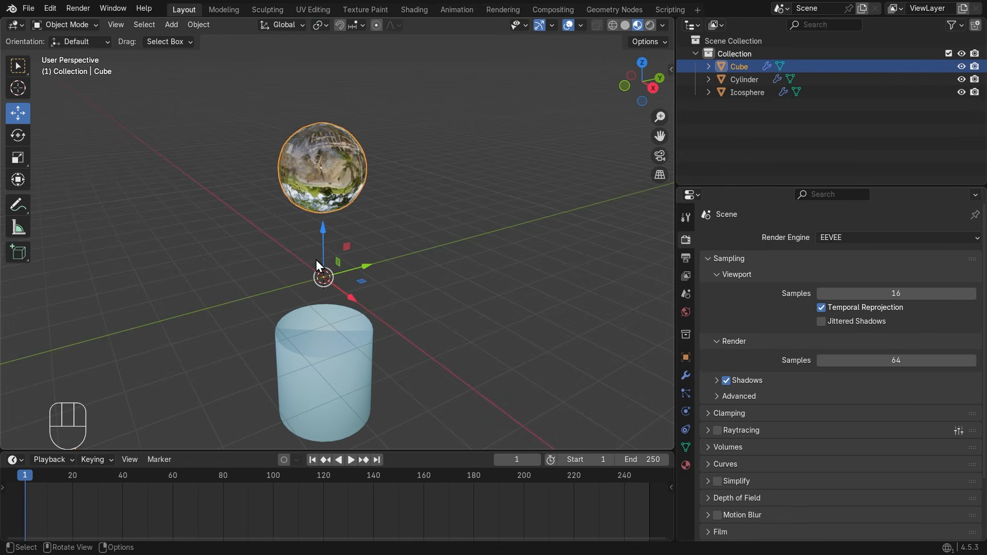
{"action": "key", "text": "super"}
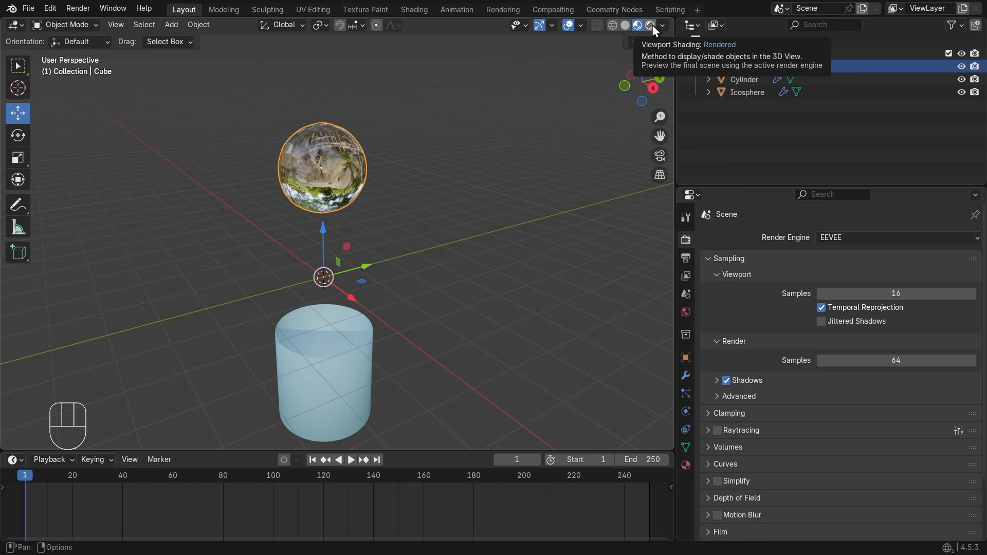
{"action": "left_click", "coordinate": [719, 24]}
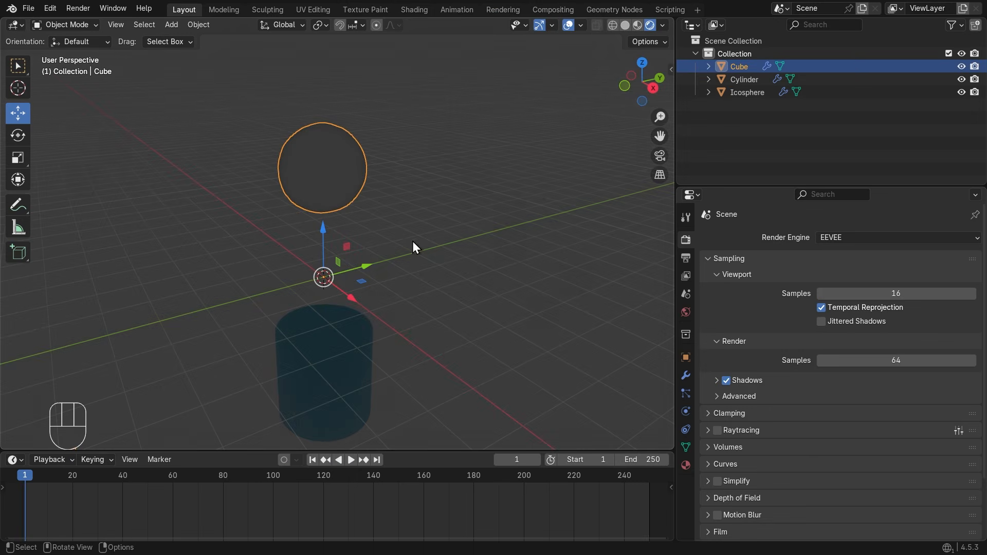
Step: Try lighting the scene with a sun light moved above the liquid, and delete the light again
{"action": "middle_click_drag", "start_coordinate": [492, 268], "coordinate": [485, 238]}
{"action": "left_click", "coordinate": [487, 168]}
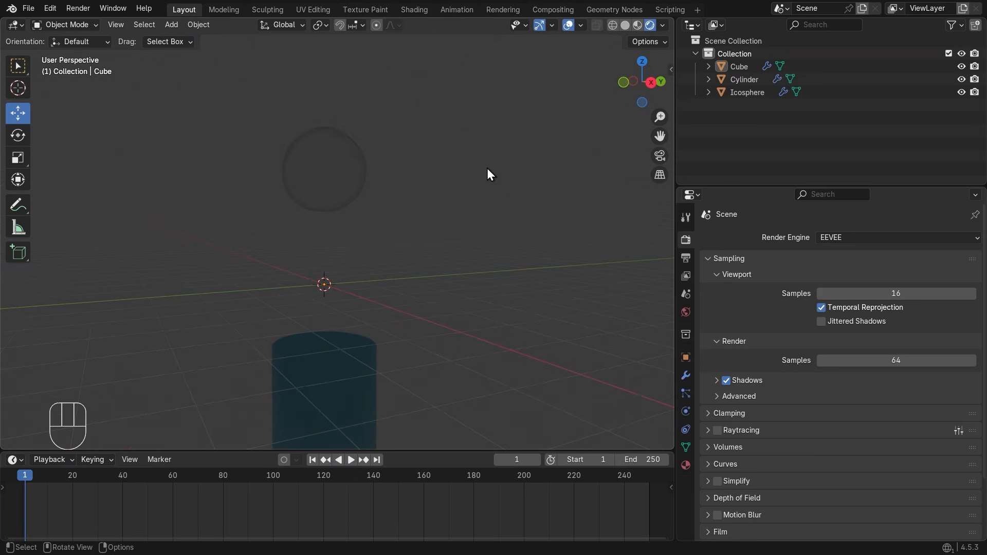
{"action": "scroll", "coordinate": [413, 223], "scroll_direction": "down", "scroll_amount": 4}
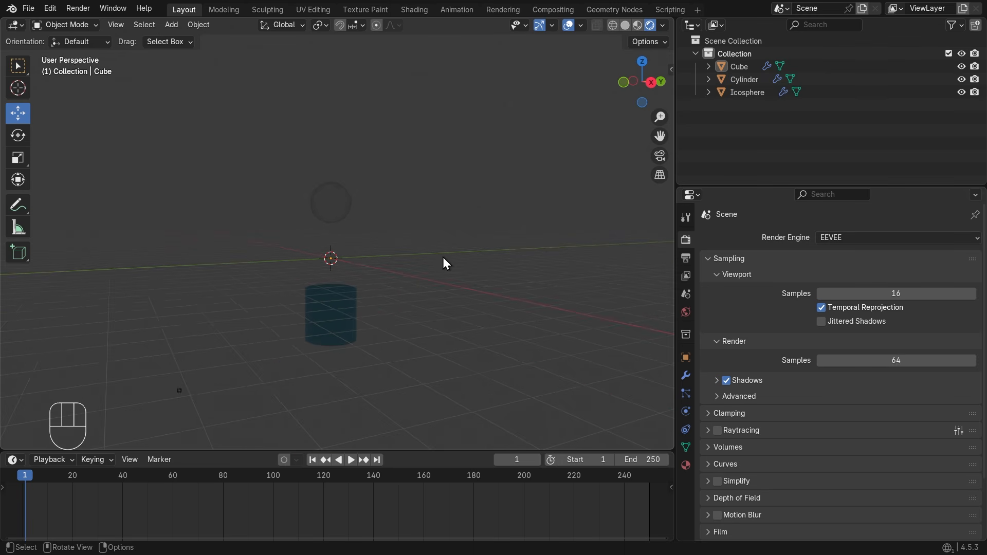
{"action": "middle_click_drag", "start_coordinate": [442, 257], "coordinate": [463, 278]}
{"action": "key", "text": "shift+a"}
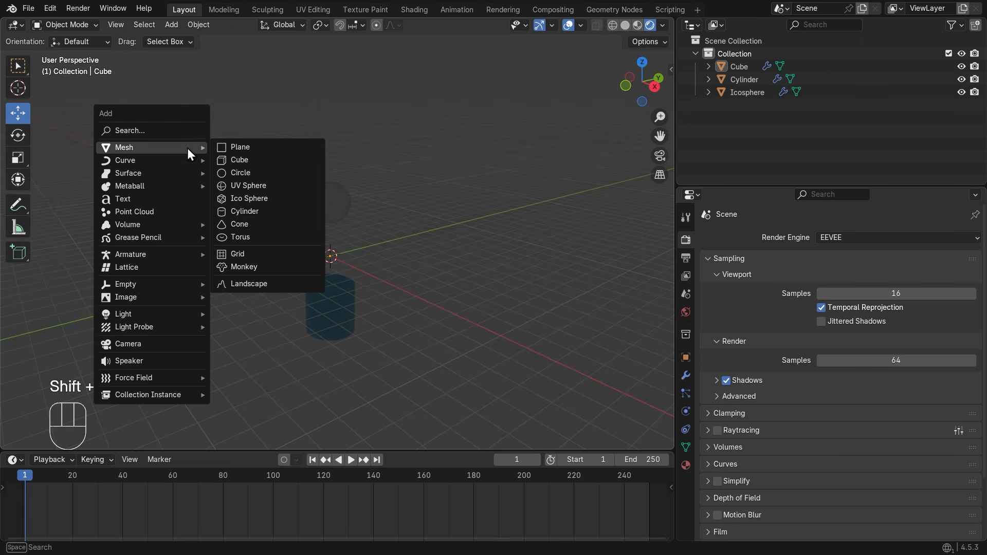
{"action": "mouse_move", "coordinate": [152, 312]}
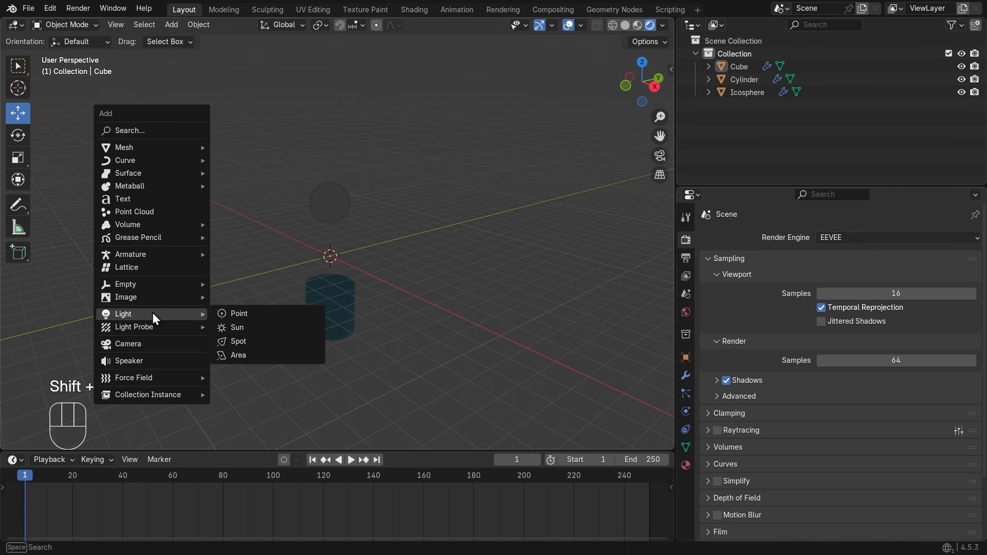
{"action": "left_click", "coordinate": [249, 328]}
{"action": "left_click_drag", "start_coordinate": [332, 210], "coordinate": [319, 33]}
{"action": "left_click_drag", "start_coordinate": [375, 85], "coordinate": [264, 84]}
{"action": "left_click_drag", "start_coordinate": [236, 152], "coordinate": [281, 158]}
{"action": "key", "text": "Delete"}
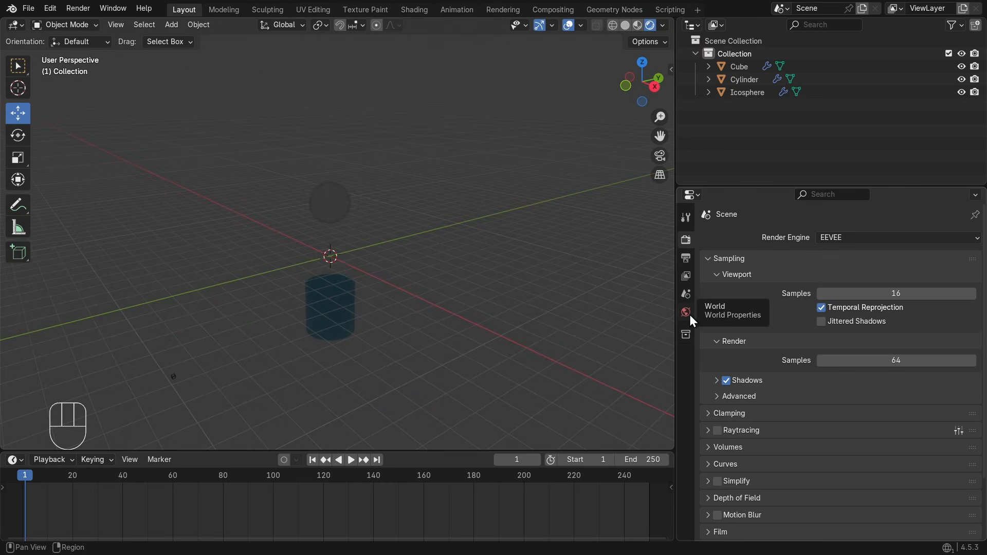
Step: Use an Environment Texture as the world background color
{"action": "left_click", "coordinate": [689, 314]}
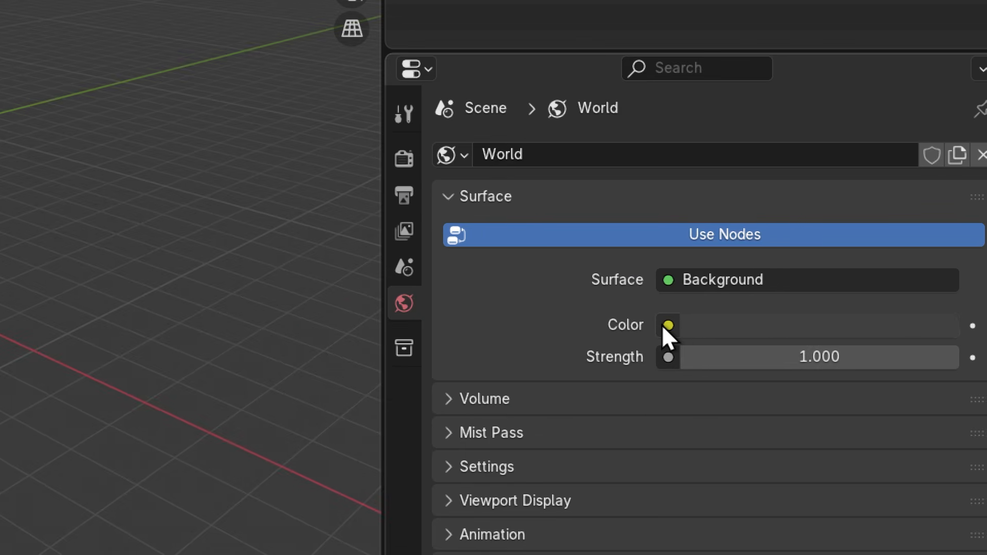
{"action": "left_click", "coordinate": [667, 326]}
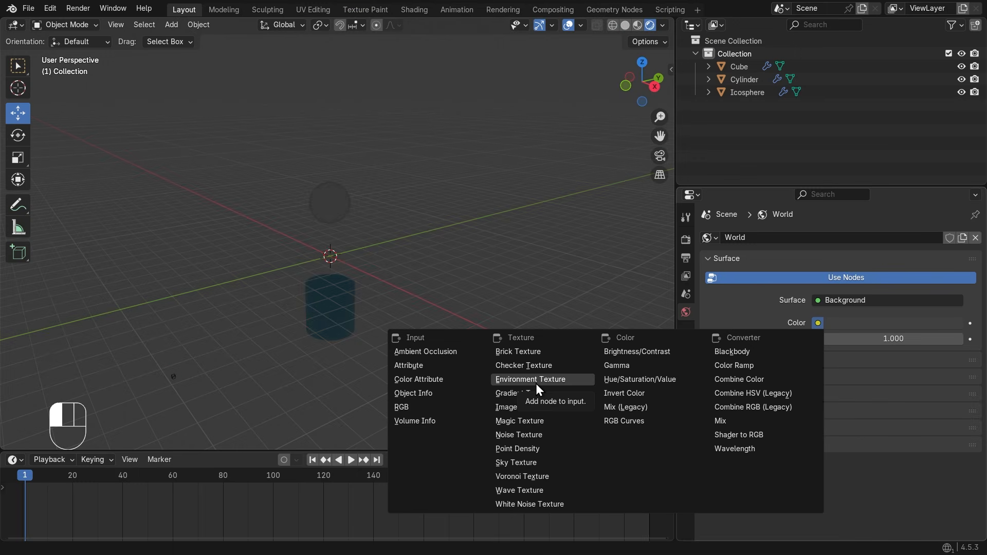
{"action": "left_click", "coordinate": [105, 332]}
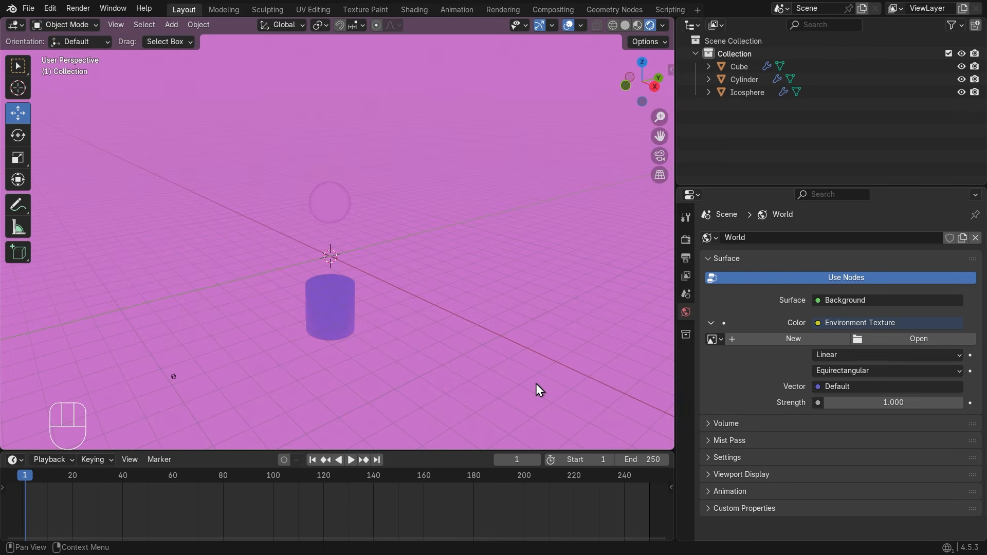
{"action": "middle_click_drag", "start_coordinate": [415, 289], "coordinate": [452, 308]}
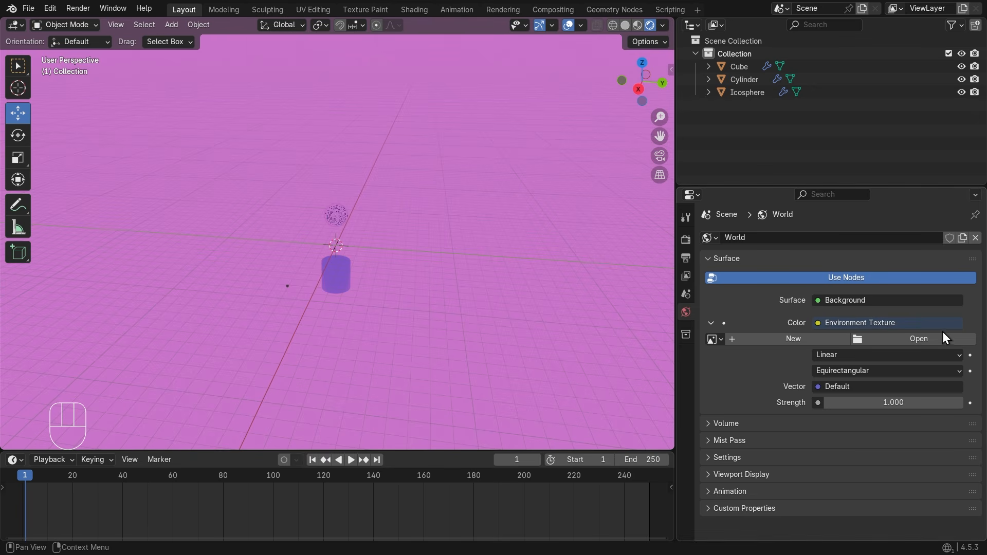
Step: Load 2.exr from the G:\HDRI folder as the world's environment image
{"action": "key", "text": "super"}
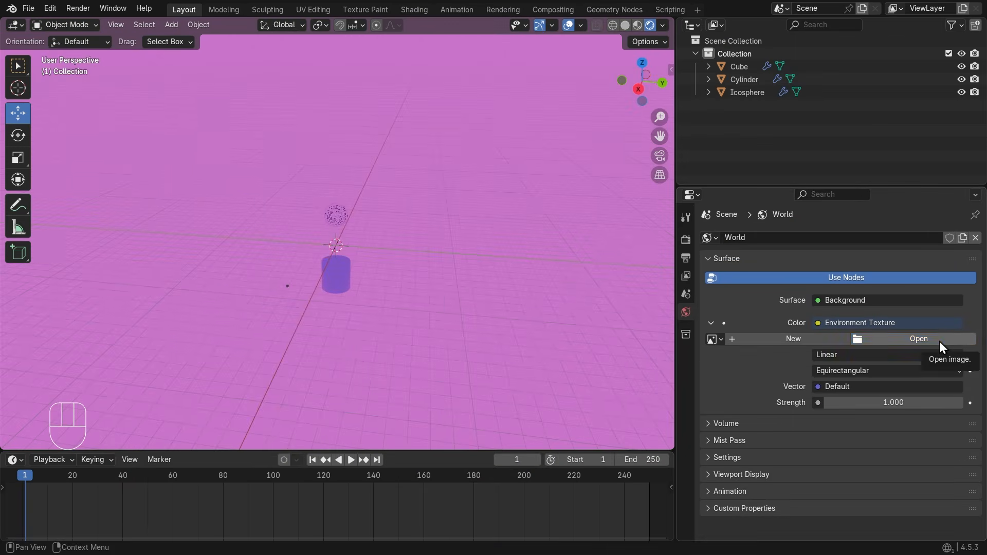
{"action": "left_click", "coordinate": [939, 342]}
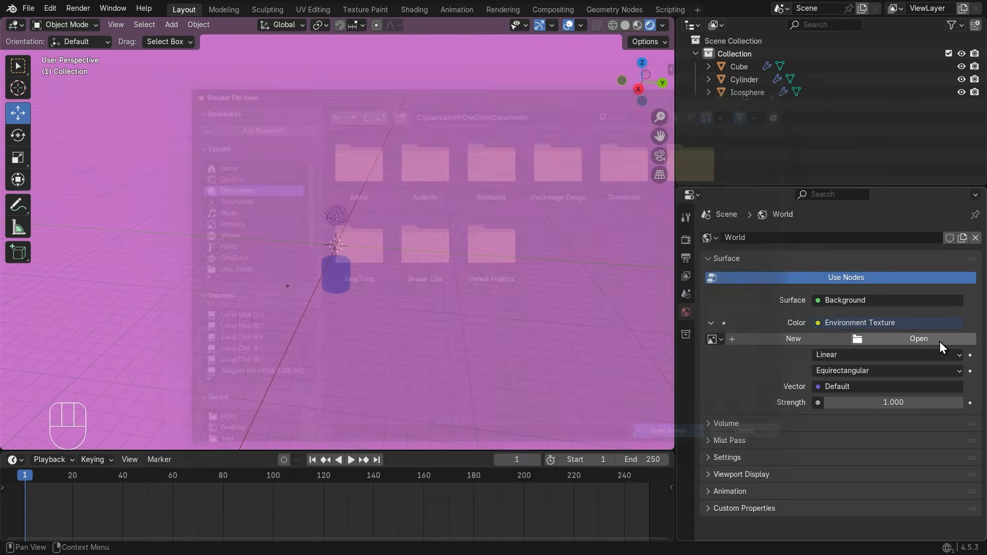
{"action": "left_click_drag", "start_coordinate": [290, 242], "coordinate": [289, 261]}
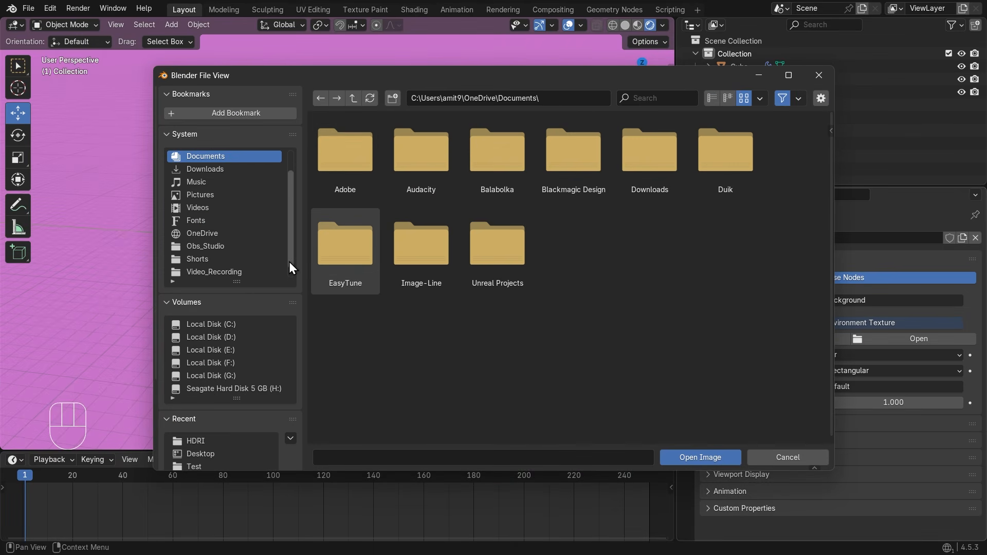
{"action": "left_click", "coordinate": [246, 364]}
{"action": "left_click", "coordinate": [239, 376]}
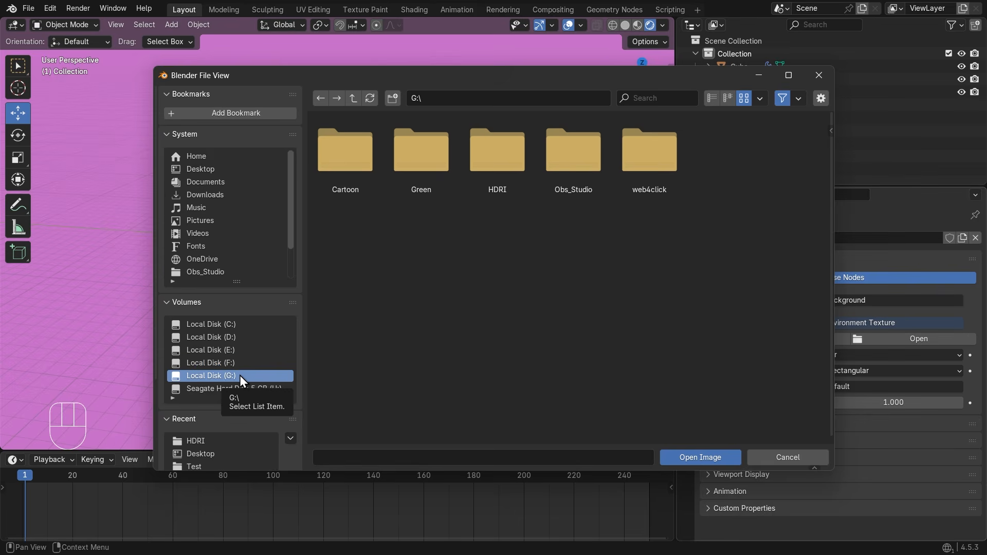
{"action": "double_click", "coordinate": [494, 177]}
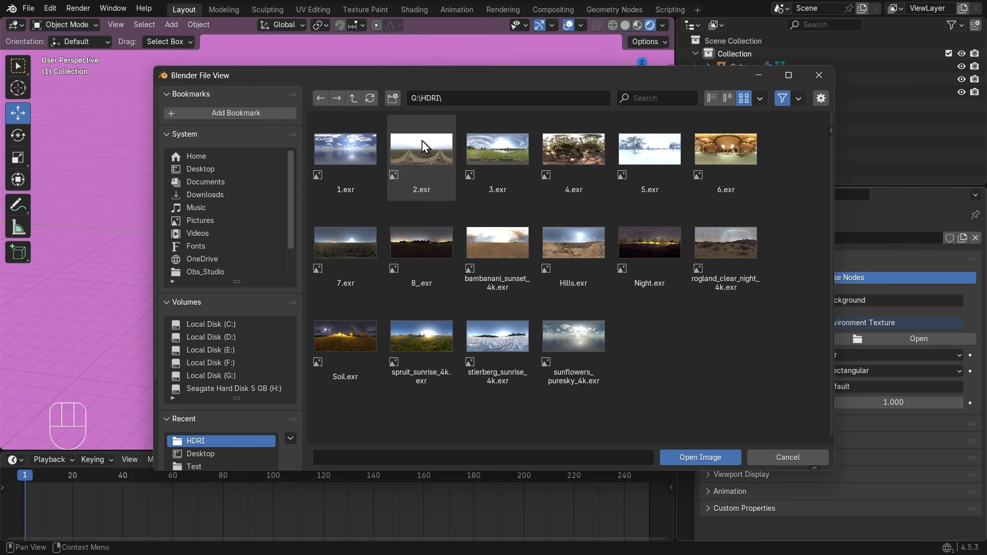
{"action": "double_click", "coordinate": [433, 148]}
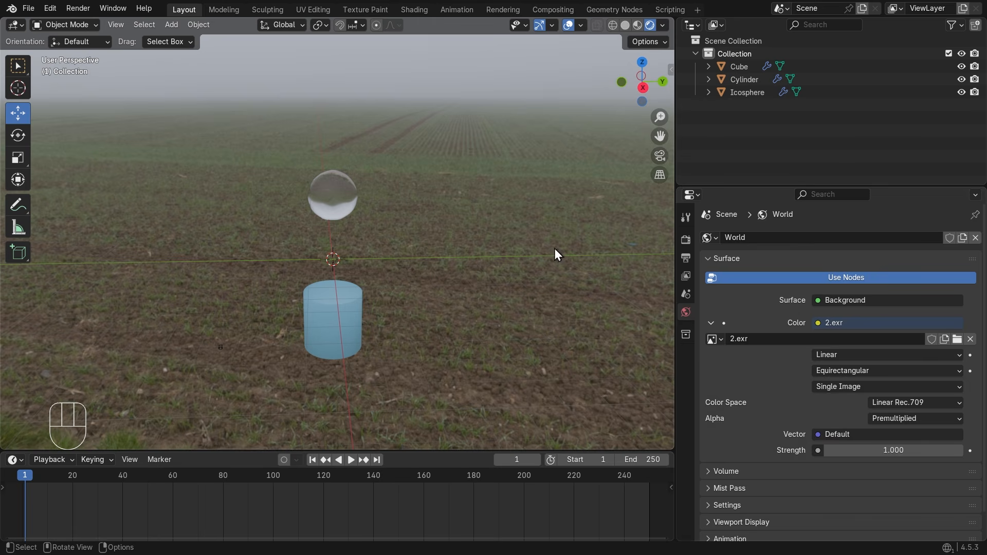
Step: Make the render background transparent in the Film settings
{"action": "left_click", "coordinate": [686, 239]}
{"action": "scroll", "coordinate": [836, 452], "scroll_direction": "down", "scroll_amount": 3}
{"action": "scroll", "coordinate": [836, 452], "scroll_direction": "up", "scroll_amount": 1}
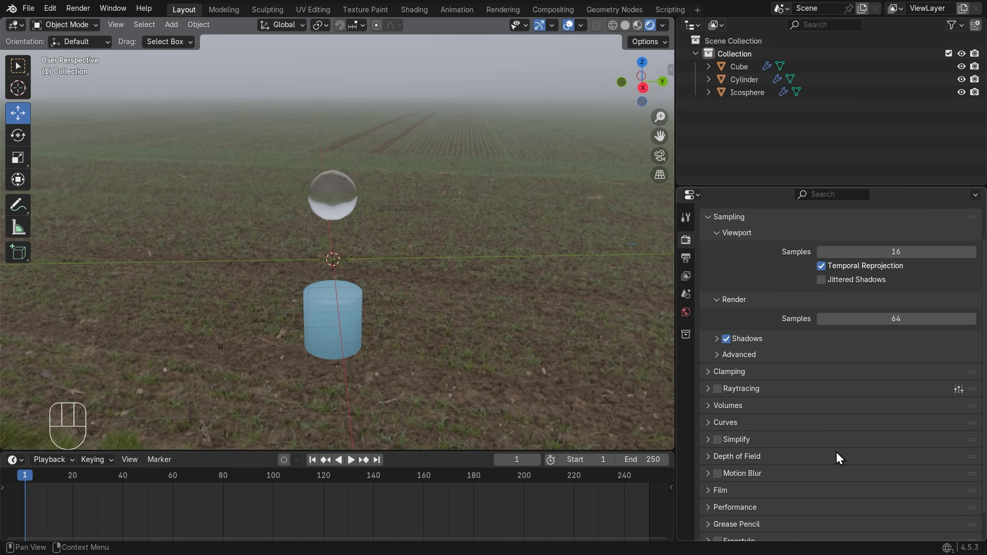
{"action": "scroll", "coordinate": [747, 478], "scroll_direction": "down", "scroll_amount": 1}
{"action": "left_click", "coordinate": [729, 467]}
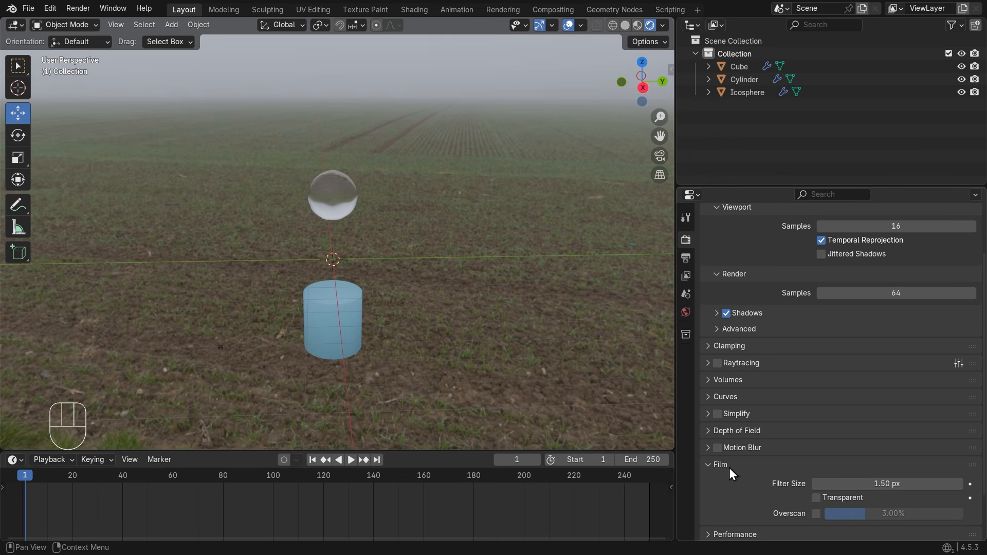
{"action": "key", "text": "super+plus"}
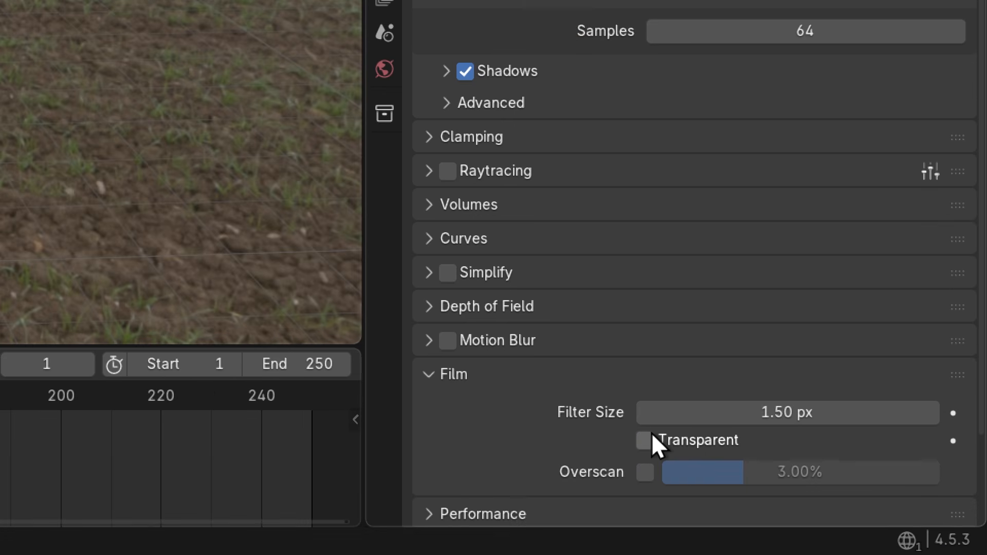
{"action": "left_click", "coordinate": [645, 440]}
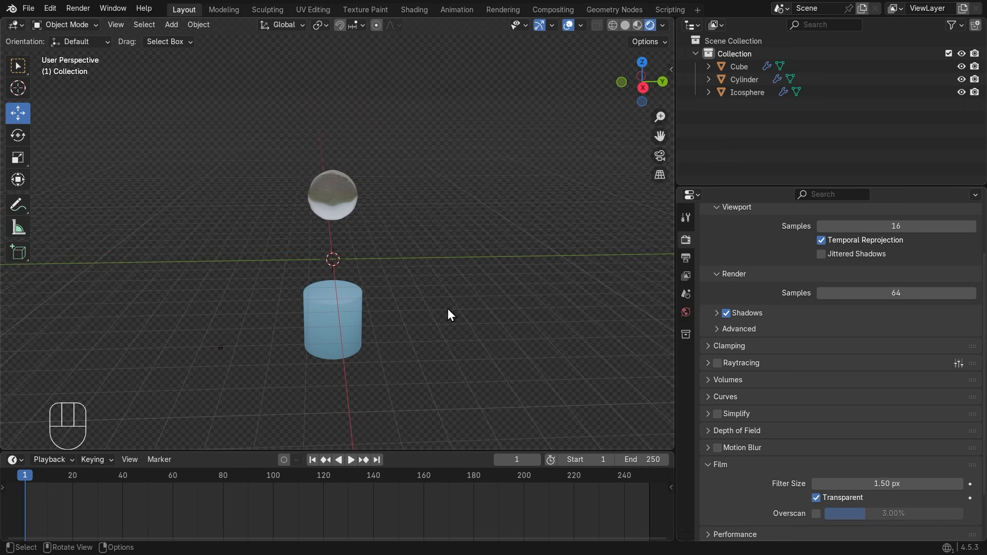
Step: Select the liquid and enable Raytracing for the EEVEE render
{"action": "middle_click_drag", "start_coordinate": [450, 314], "coordinate": [343, 216]}
{"action": "left_click", "coordinate": [343, 216]}
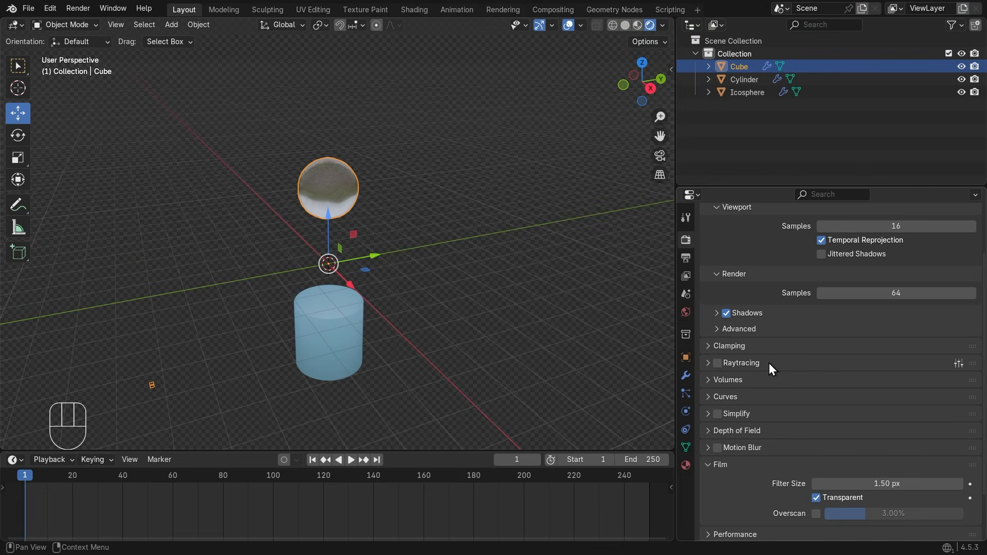
{"action": "left_click", "coordinate": [717, 364]}
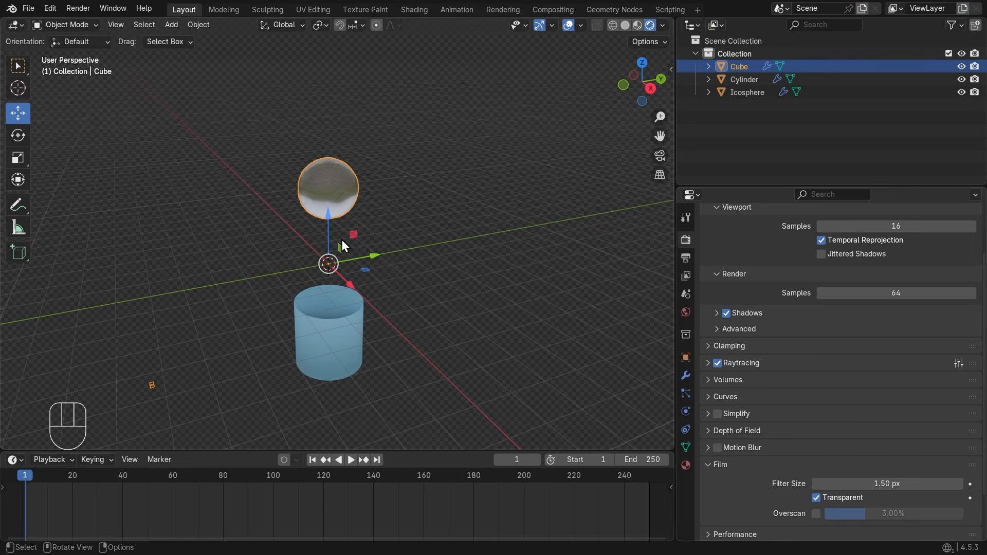
Step: Play the raytraced liquid animation, pause it at frame 79, and return to the first frame
{"action": "scroll", "coordinate": [423, 269], "scroll_direction": "up", "scroll_amount": 4}
{"action": "middle_click_drag", "start_coordinate": [425, 271], "coordinate": [408, 283]}
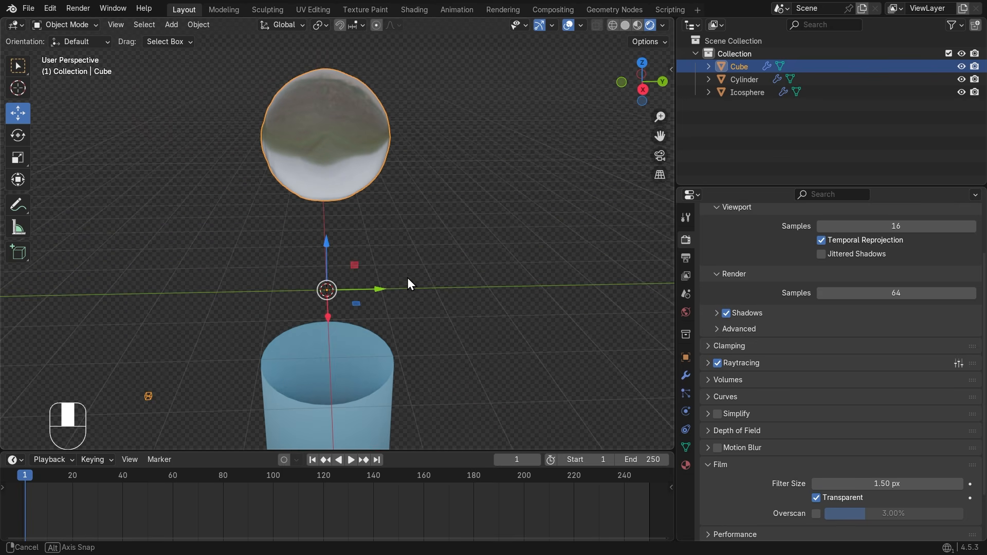
{"action": "left_click", "coordinate": [353, 464]}
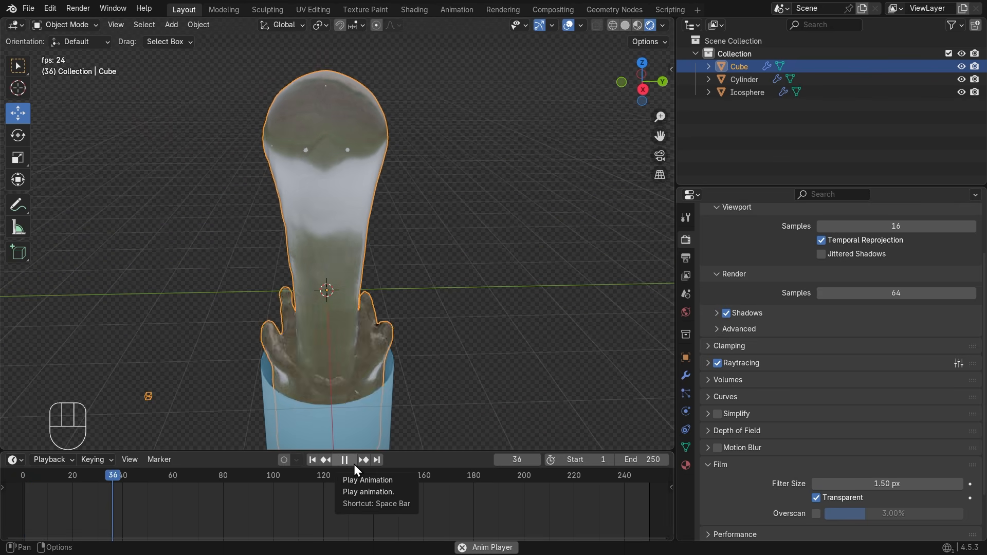
{"action": "left_click", "coordinate": [346, 461]}
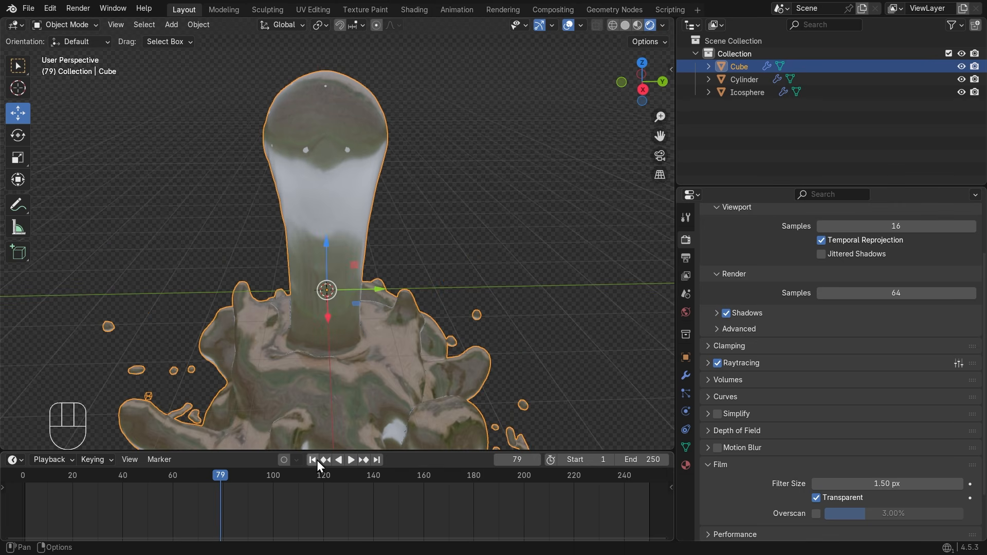
{"action": "left_click", "coordinate": [312, 461]}
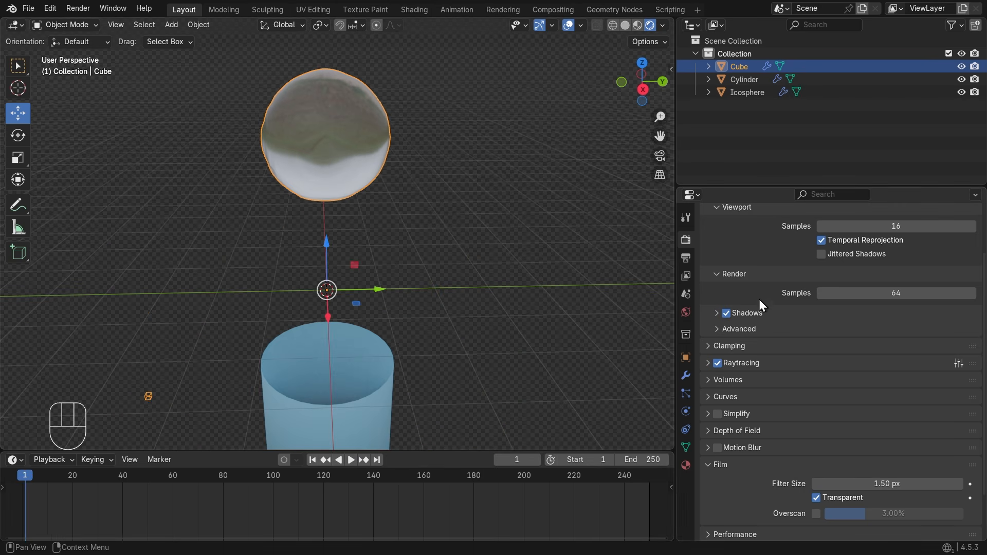
Step: Switch the render engine to Cycles with GPU Compute as the device
{"action": "scroll", "coordinate": [983, 325], "scroll_direction": "up", "scroll_amount": 3}
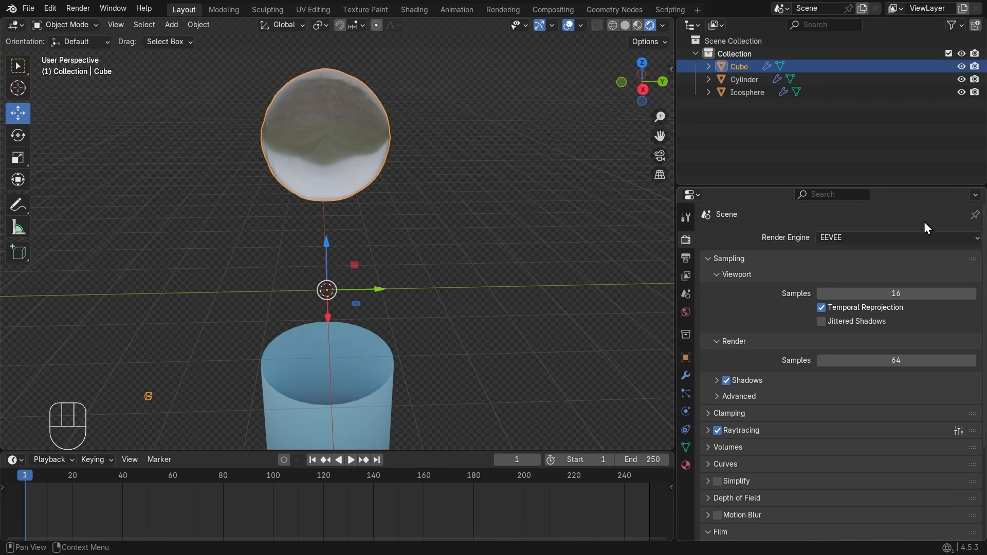
{"action": "left_click", "coordinate": [893, 236]}
{"action": "left_click", "coordinate": [877, 277]}
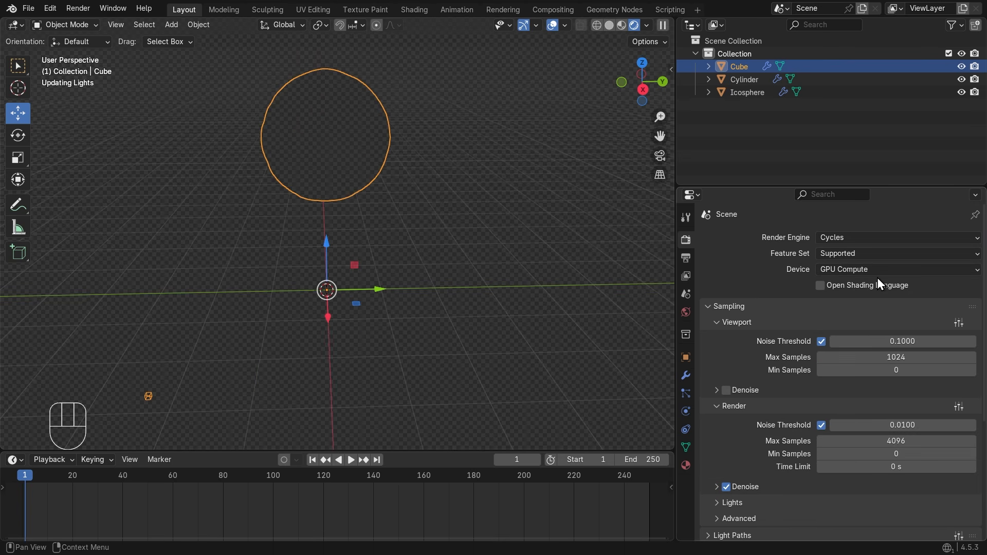
{"action": "left_click", "coordinate": [865, 268]}
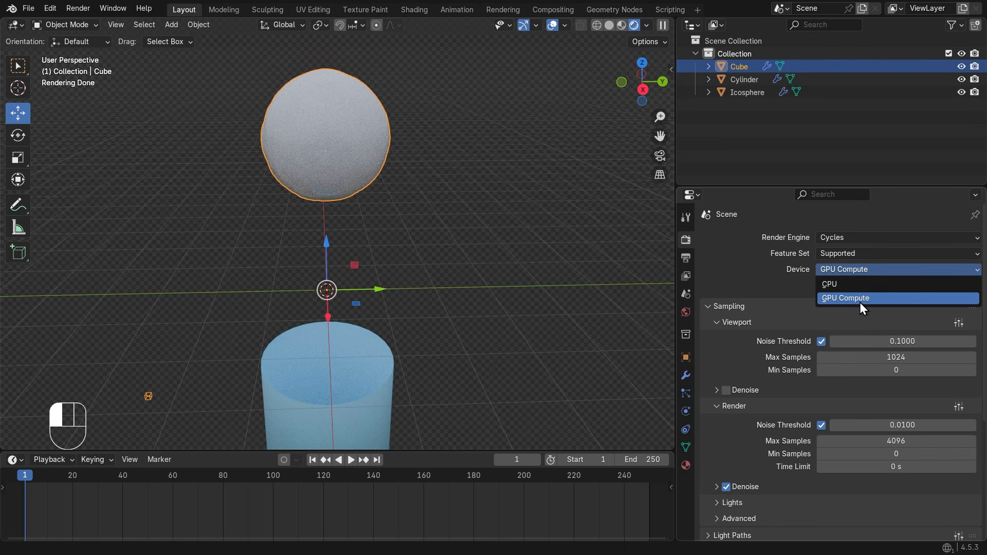
{"action": "left_click", "coordinate": [859, 299]}
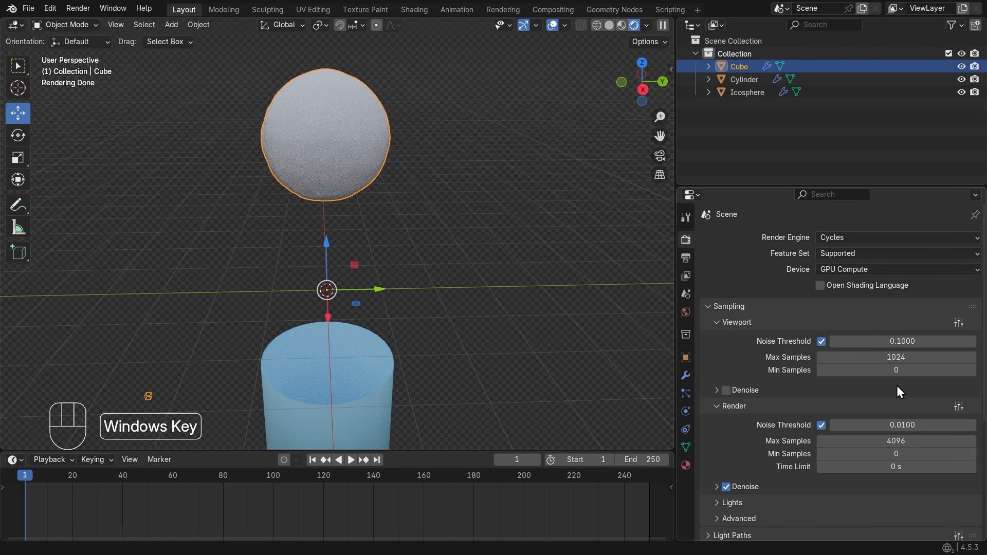
Step: Set the Cycles max samples to 100 for the viewport and 200 for the render
{"action": "key", "text": "super+equal"}
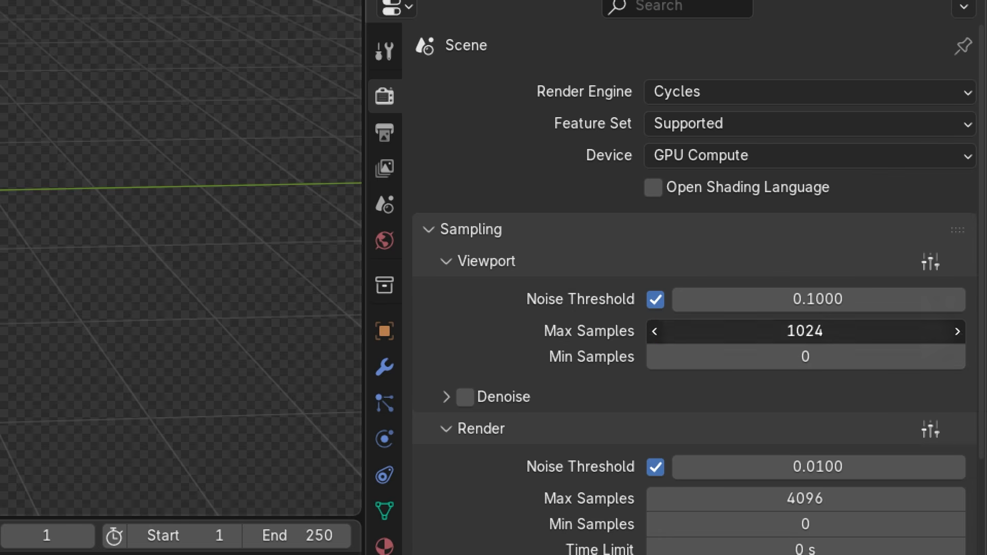
{"action": "left_click", "coordinate": [828, 331]}
{"action": "type", "text": "10"}
{"action": "key", "text": "Return"}
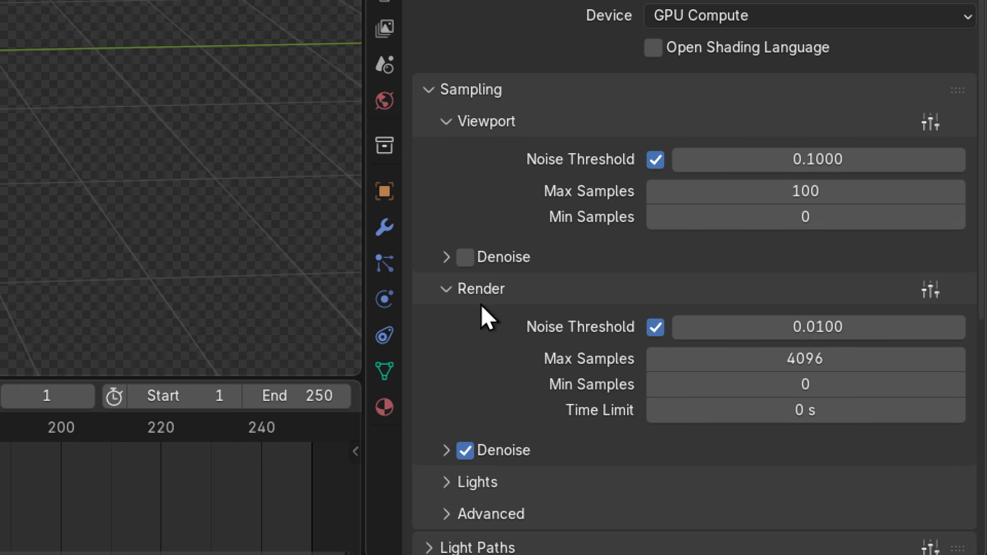
{"action": "left_click", "coordinate": [884, 362]}
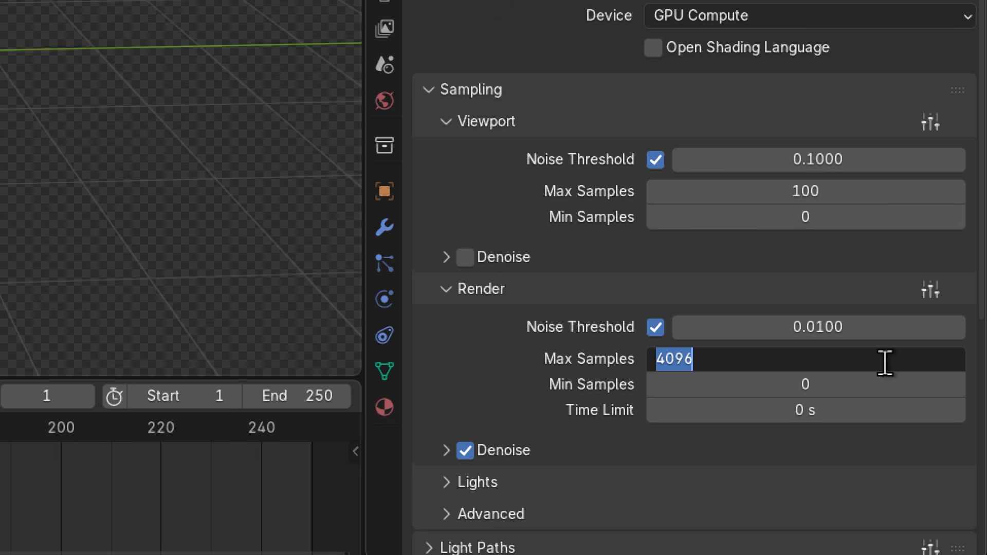
{"action": "type", "text": "200"}
{"action": "key", "text": "Return"}
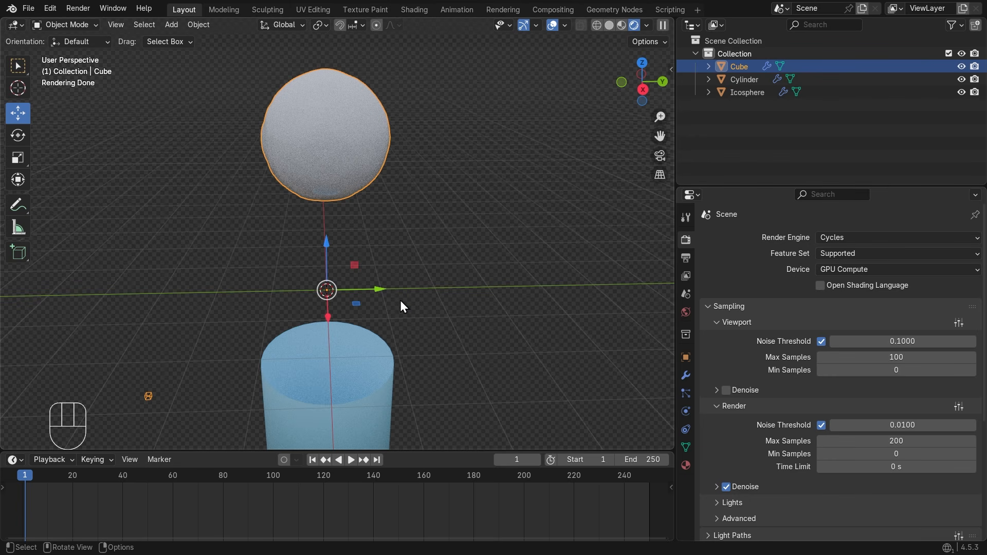
Step: Play the liquid animation in Cycles, view it from another side, and pause at frame 131
{"action": "left_click", "coordinate": [352, 458]}
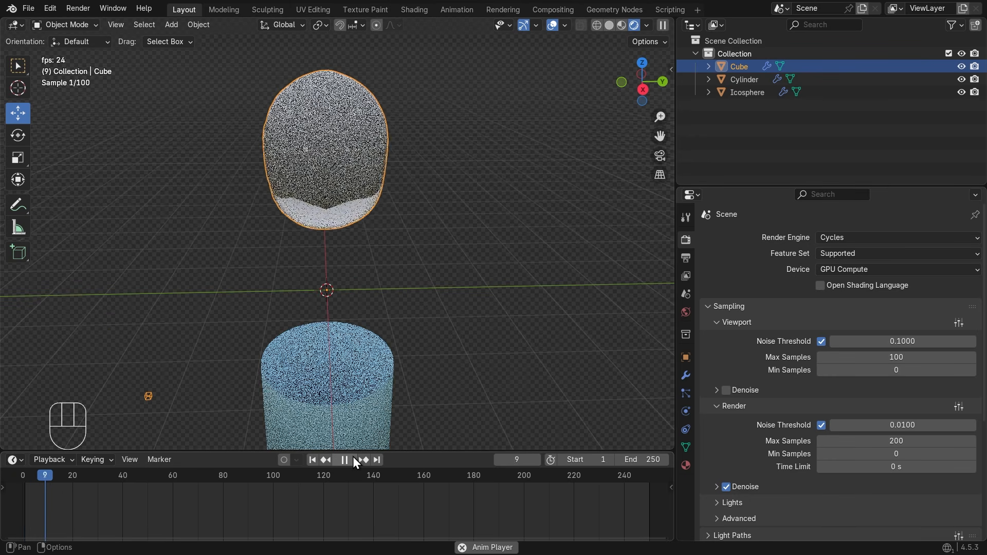
{"action": "middle_click_drag", "start_coordinate": [381, 433], "coordinate": [475, 192]}
{"action": "key", "text": "space"}
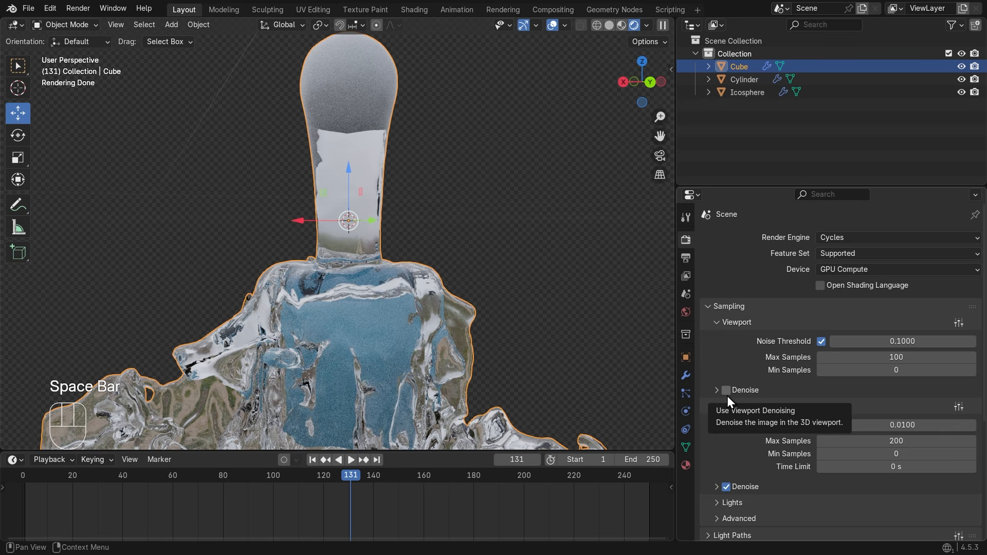
Step: Turn on viewport denoising in the Cycles sampling settings and check the liquid from another angle
{"action": "key", "text": "super+plus"}
{"action": "key", "text": "super+minus"}
{"action": "left_click", "coordinate": [731, 391]}
{"action": "left_click", "coordinate": [728, 390]}
{"action": "middle_click_drag", "start_coordinate": [395, 401], "coordinate": [334, 424]}
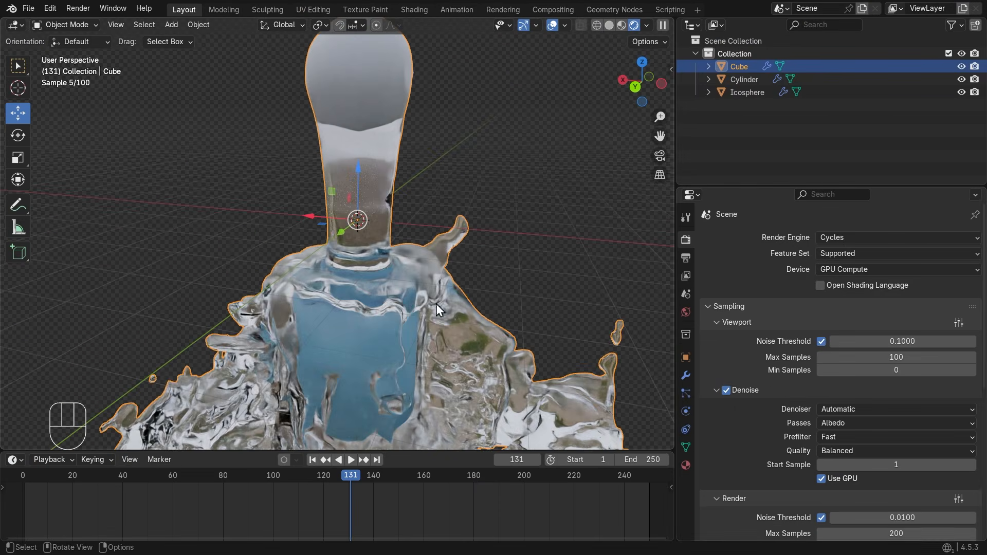
Step: Play the denoised liquid animation from the first frame, view it from another side, and pause at frame 149
{"action": "left_click", "coordinate": [312, 460]}
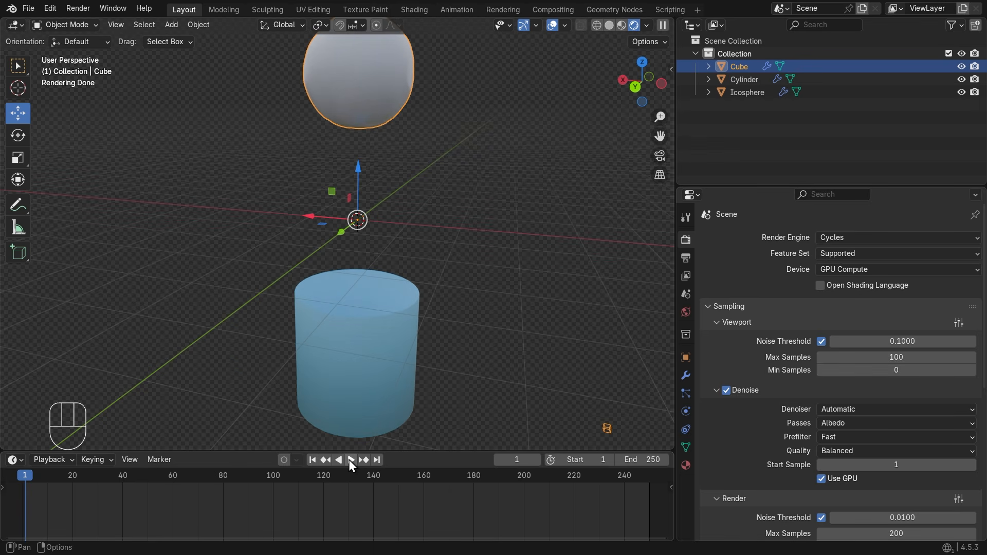
{"action": "left_click", "coordinate": [350, 460]}
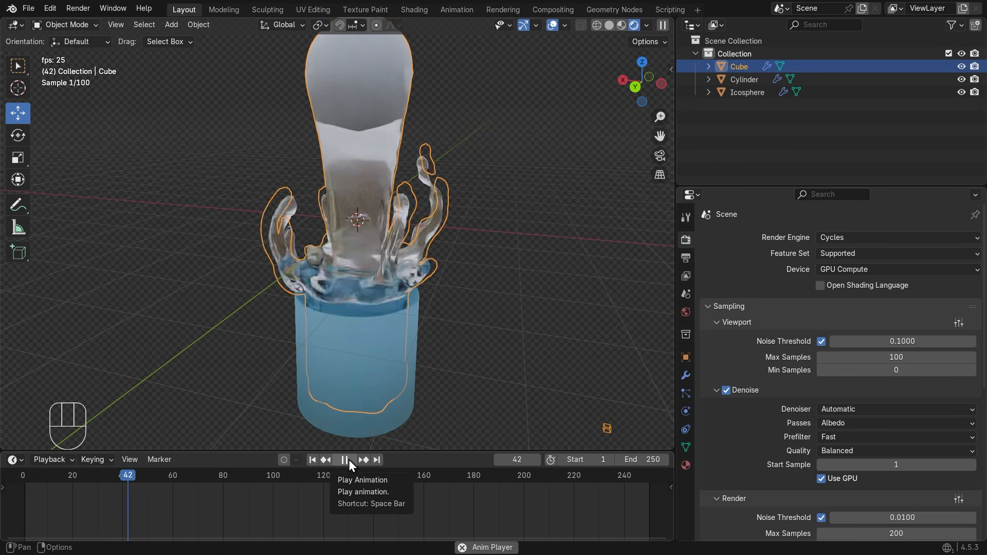
{"action": "scroll", "coordinate": [564, 302], "scroll_direction": "down", "scroll_amount": 5}
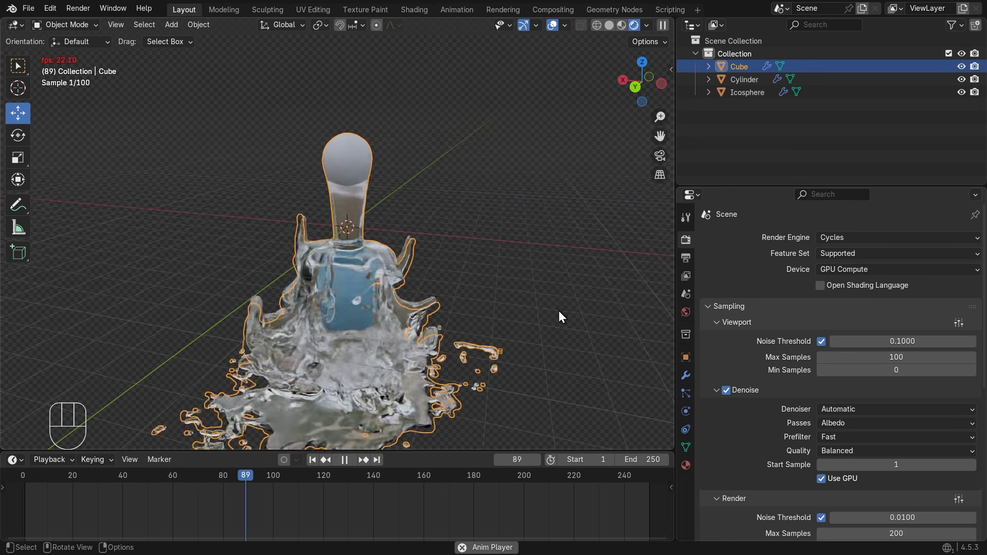
{"action": "middle_click_drag", "start_coordinate": [517, 334], "coordinate": [421, 319]}
{"action": "key", "text": "space"}
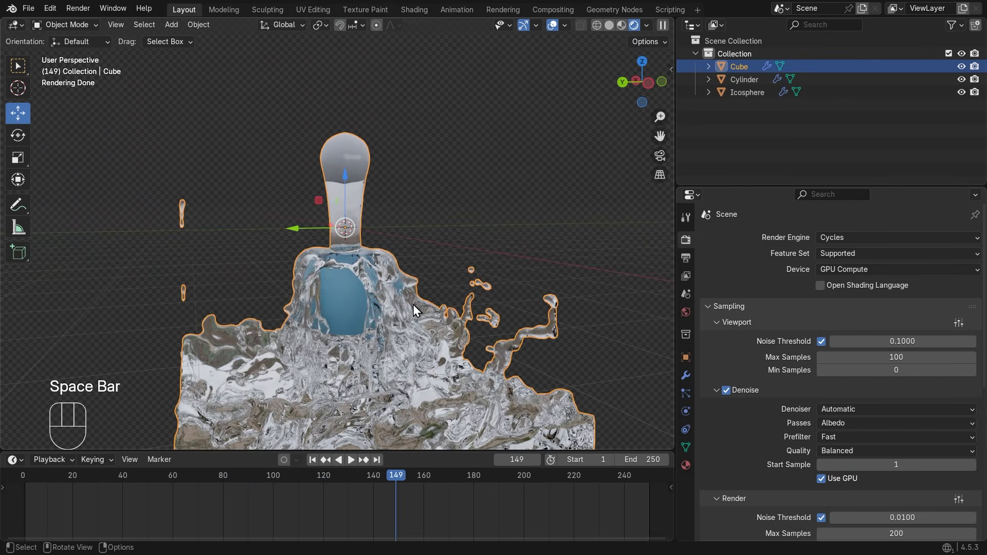
Step: Replace the world's environment image with 3.exr from the HDRI folder and replay the animation from the first frame
{"action": "left_click", "coordinate": [687, 309]}
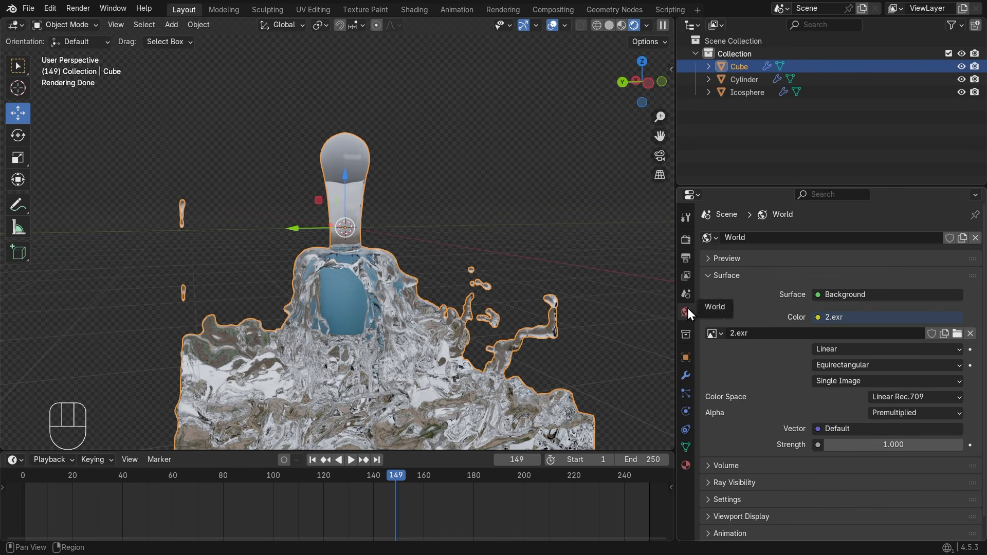
{"action": "left_click", "coordinate": [956, 334]}
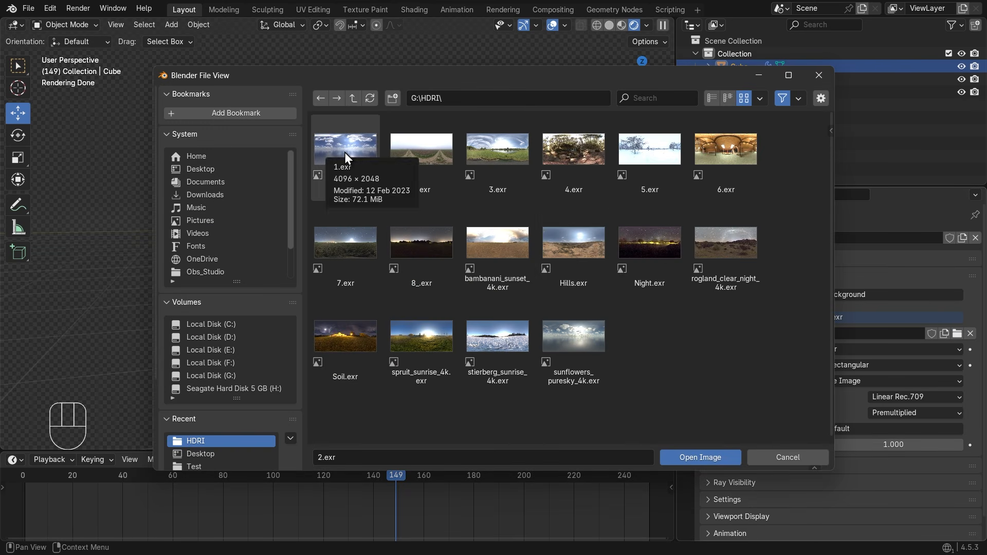
{"action": "double_click", "coordinate": [482, 147]}
{"action": "middle_click_drag", "start_coordinate": [455, 291], "coordinate": [365, 298]}
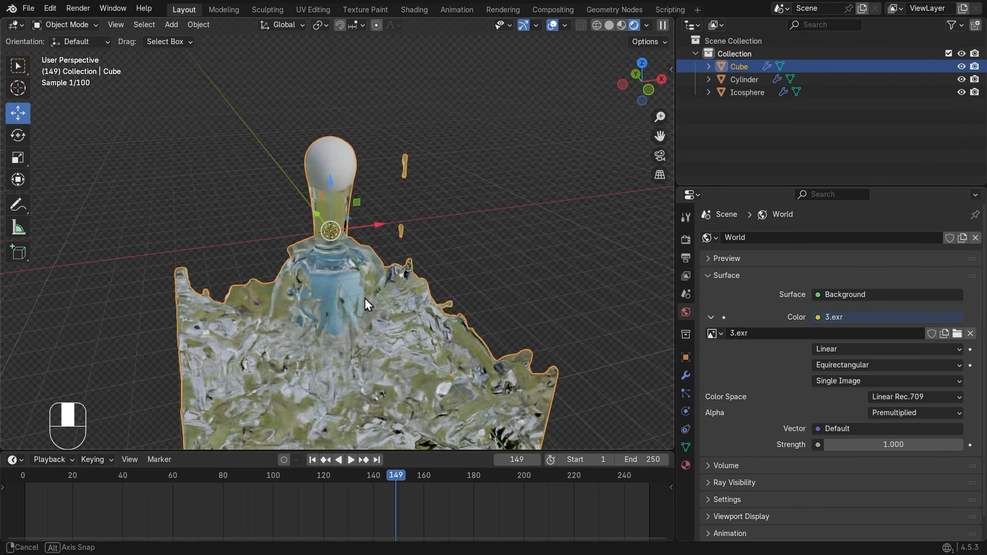
{"action": "left_click", "coordinate": [314, 460]}
{"action": "left_click", "coordinate": [348, 459]}
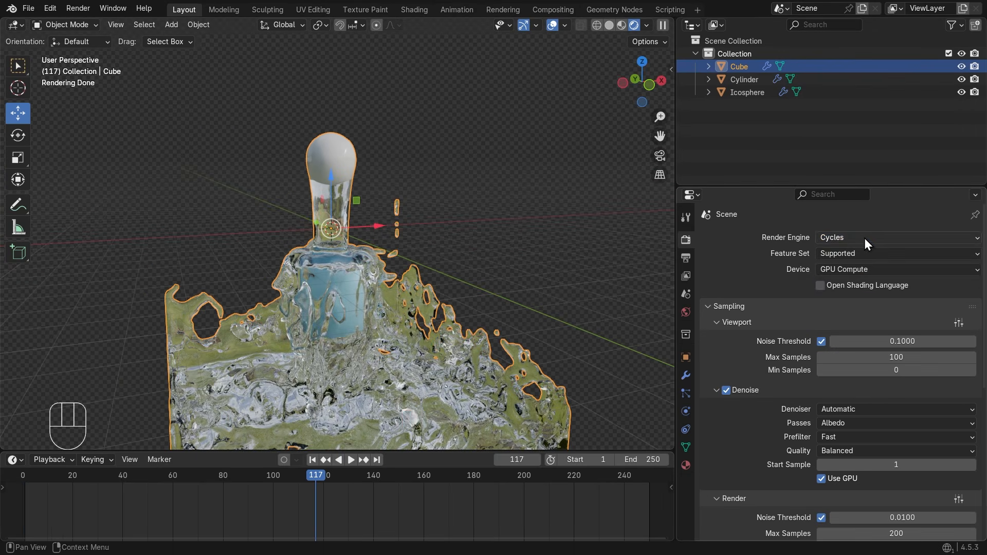
Step: Switch the render engine to EEVEE and inspect the whole liquid simulation from another side
{"action": "left_click", "coordinate": [875, 240]}
{"action": "left_click", "coordinate": [870, 250]}
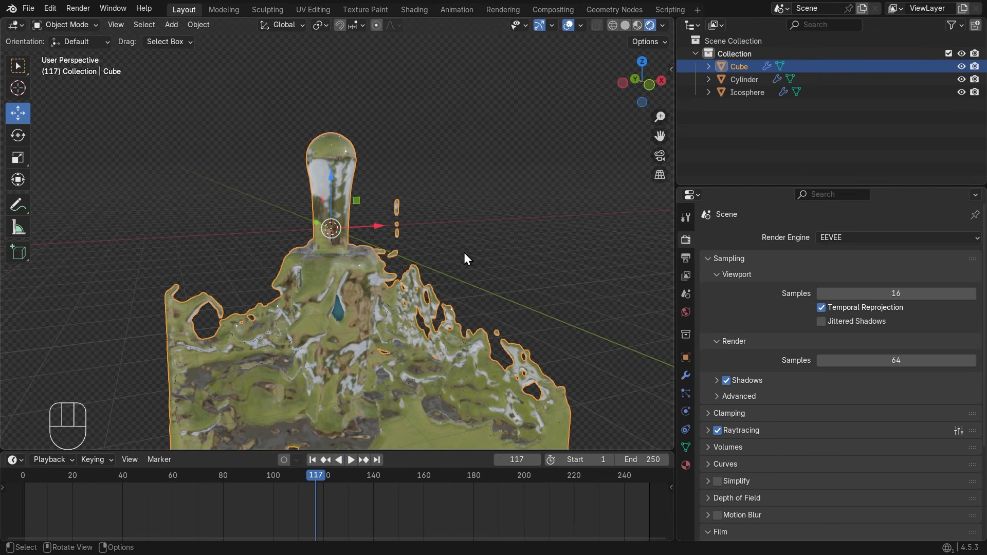
{"action": "middle_click_drag", "start_coordinate": [464, 258], "coordinate": [556, 276]}
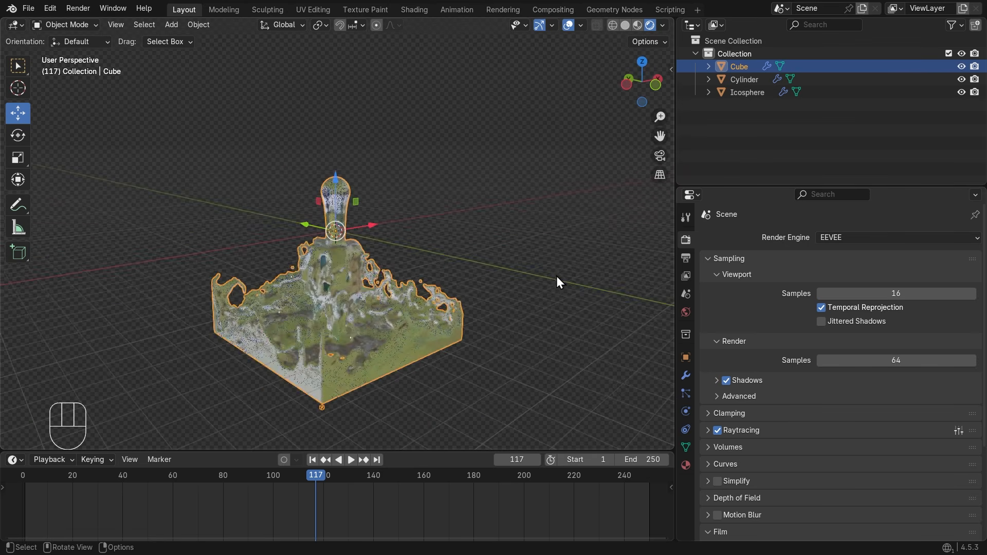
{"action": "scroll", "coordinate": [556, 276], "scroll_direction": "down", "scroll_amount": 3}
{"action": "scroll", "coordinate": [557, 278], "scroll_direction": "up", "scroll_amount": 7}
{"action": "scroll", "coordinate": [419, 280], "scroll_direction": "down", "scroll_amount": 6}
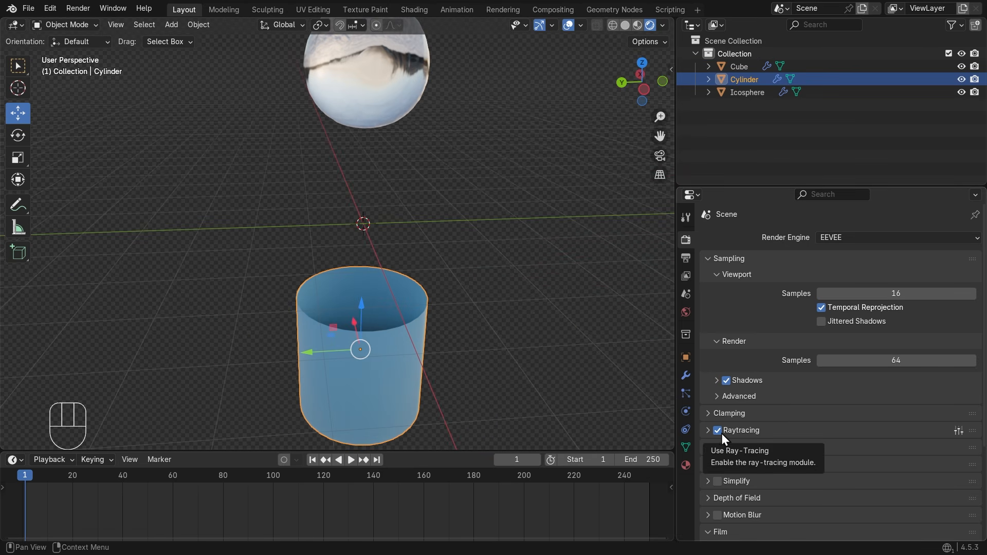
Step: Disable raytracing and the transparent film background so the HDRI surroundings show behind the cylinder
{"action": "left_click", "coordinate": [717, 430]}
{"action": "scroll", "coordinate": [813, 445], "scroll_direction": "down", "scroll_amount": 3}
{"action": "scroll", "coordinate": [812, 439], "scroll_direction": "down", "scroll_amount": 4}
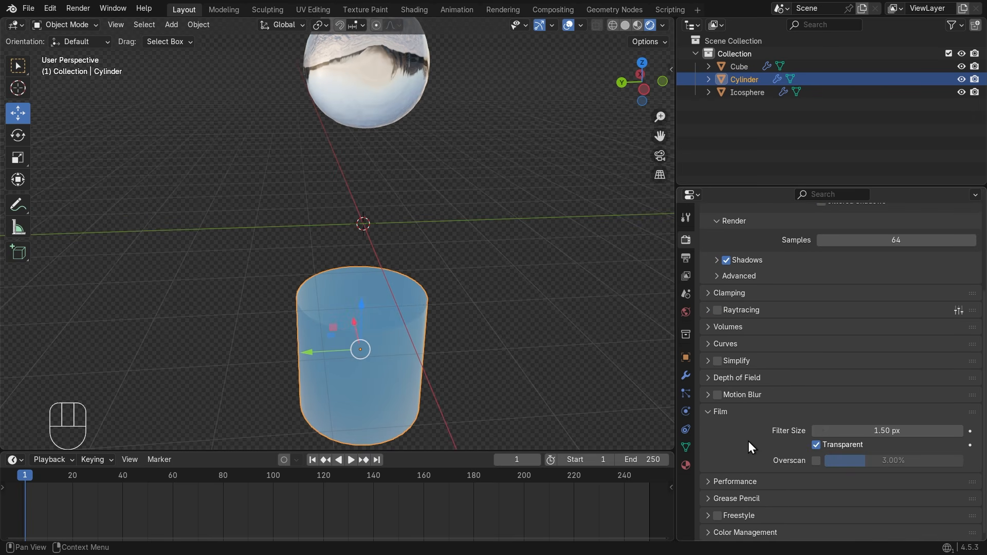
{"action": "left_click", "coordinate": [816, 445]}
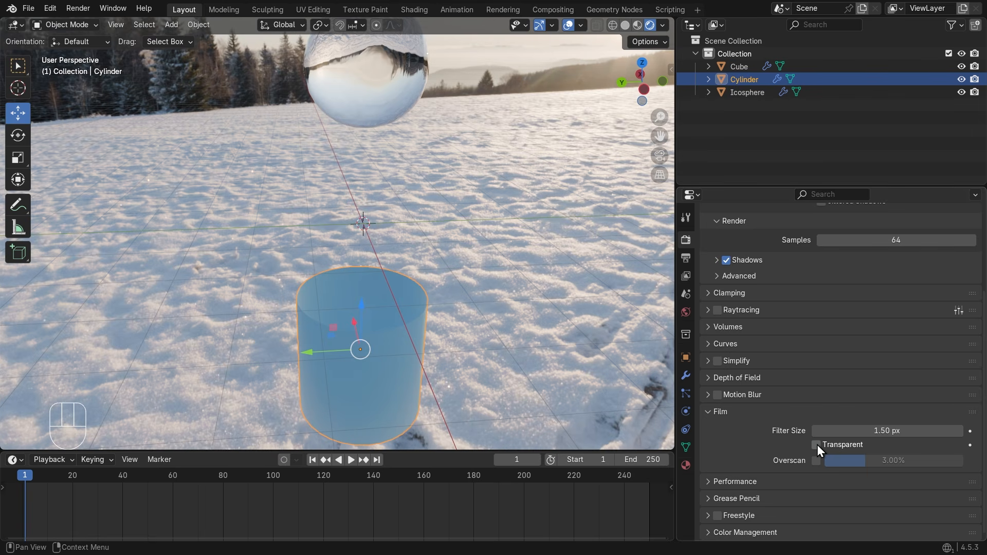
{"action": "middle_click_drag", "start_coordinate": [427, 239], "coordinate": [552, 240]}
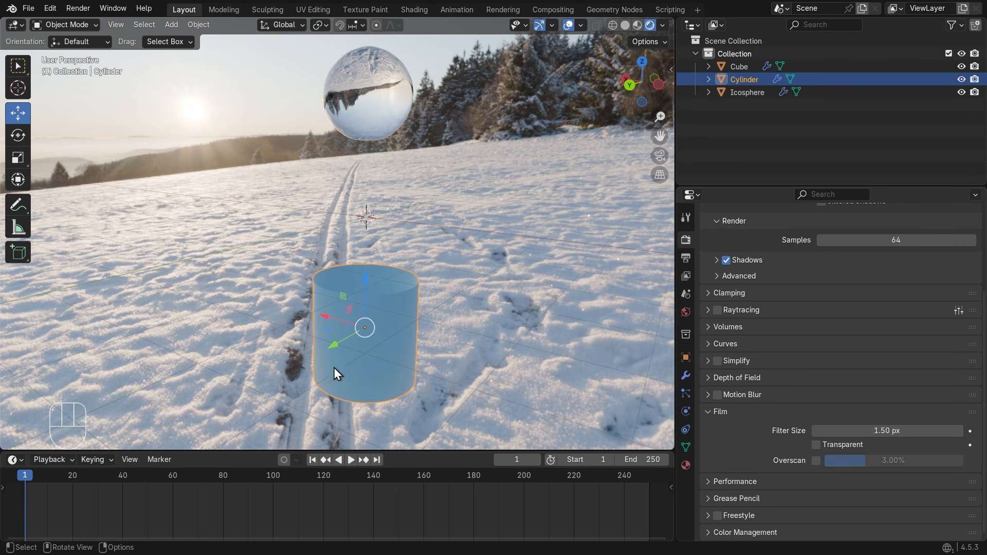
Step: Play the liquid animation against the HDRI background, pause at frame 74, and view the splash from another side
{"action": "left_click", "coordinate": [350, 460]}
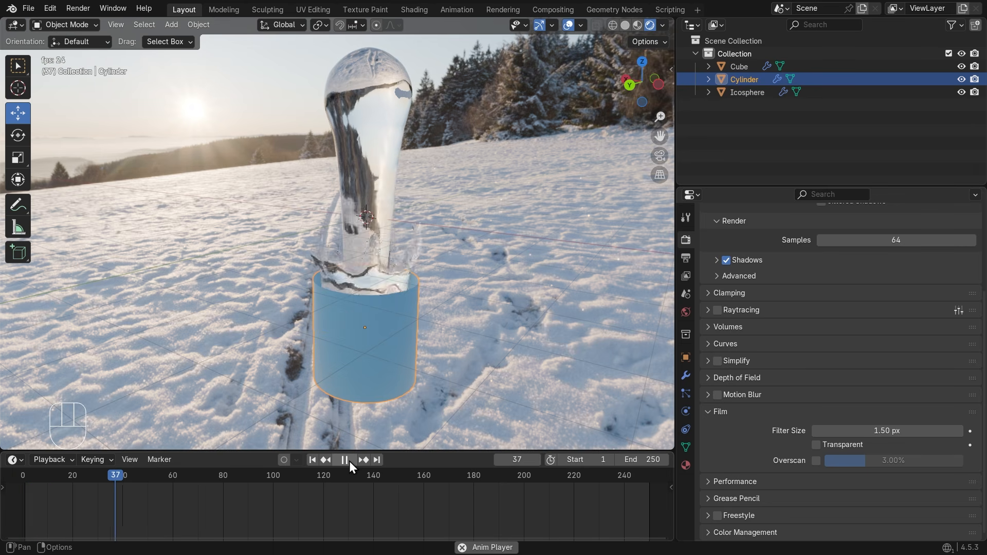
{"action": "left_click", "coordinate": [349, 461]}
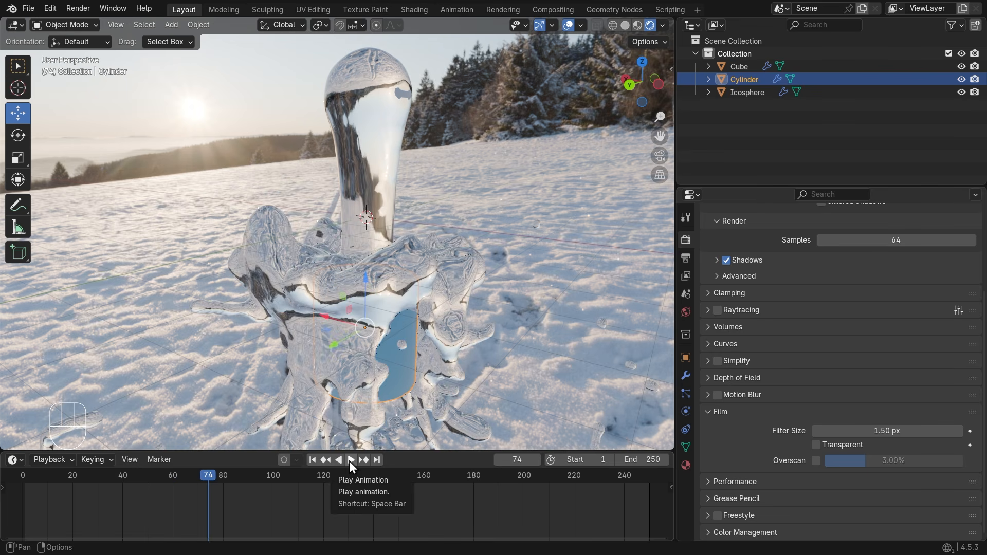
{"action": "middle_click_drag", "start_coordinate": [472, 339], "coordinate": [368, 315]}
{"action": "scroll", "coordinate": [361, 309], "scroll_direction": "up", "scroll_amount": 2}
Step: Select the liquid domain and open its fluid physics settings
{"action": "left_click", "coordinate": [309, 144]}
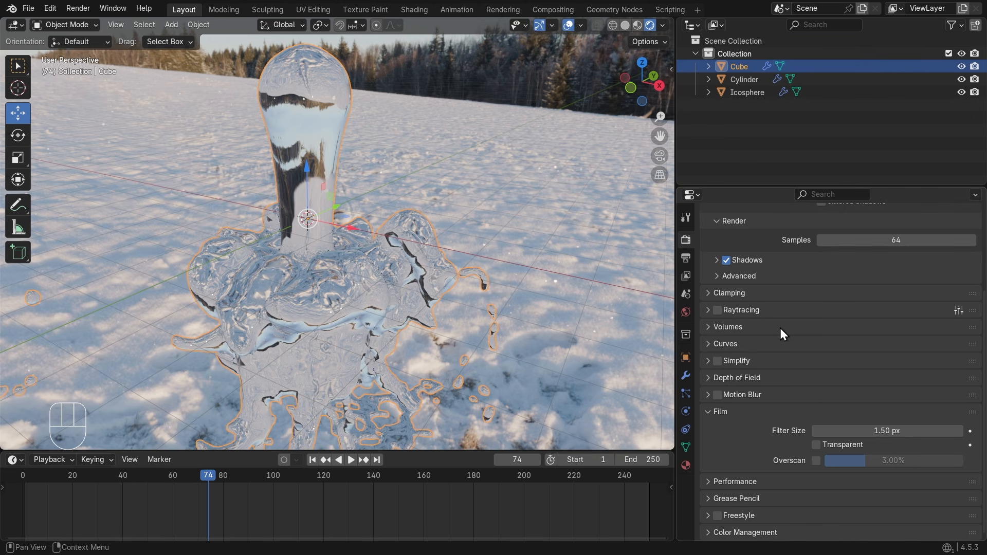
{"action": "scroll", "coordinate": [780, 329], "scroll_direction": "up", "scroll_amount": 6}
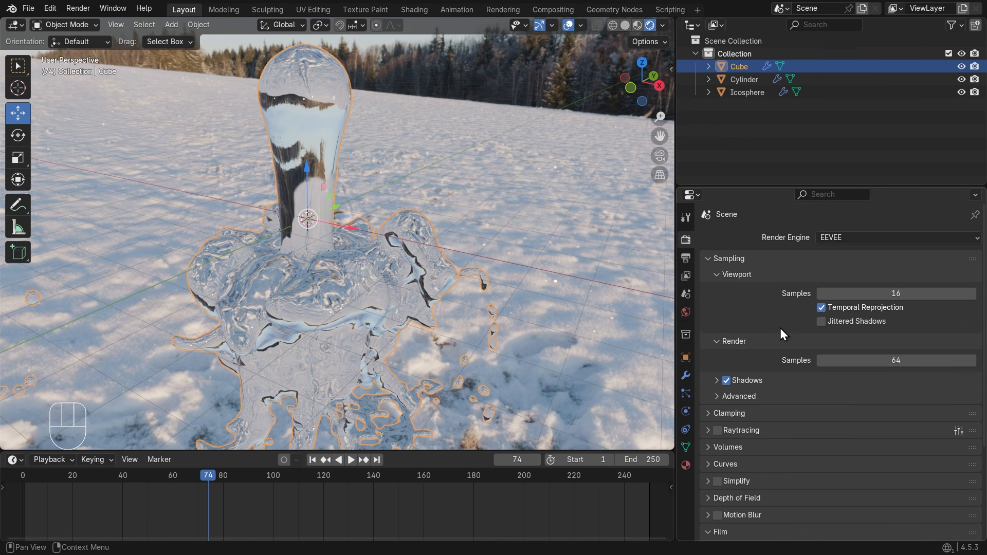
{"action": "left_click", "coordinate": [686, 411]}
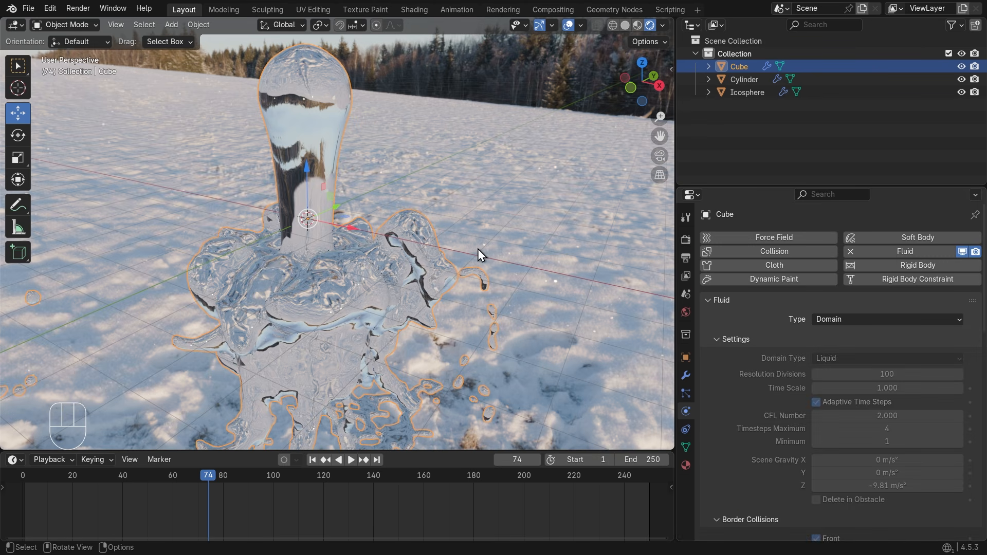